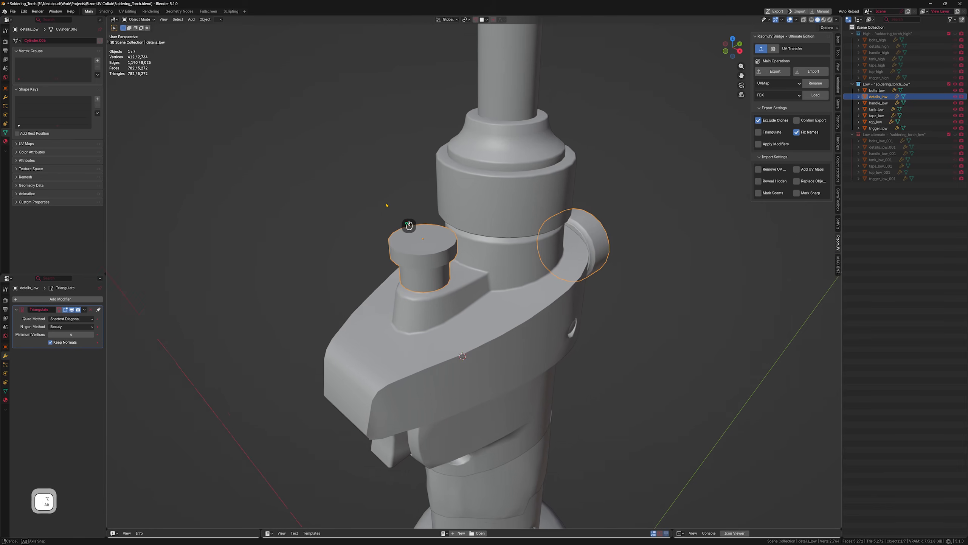
Step: Select the top rim edge loop of the round button in details_low, leave mesh editing, and switch to RizomUV
middle_click_drag(398, 219, 421, 245)
left_click(421, 245, "alt")
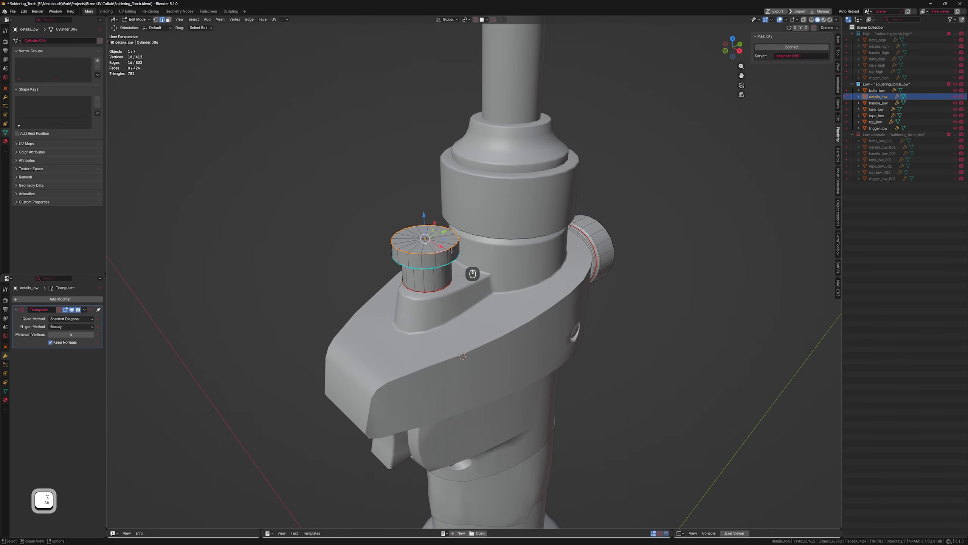
key("q")
left_click(455, 248)
key("Tab")
left_click_drag(460, 248, 466, 240, "alt")
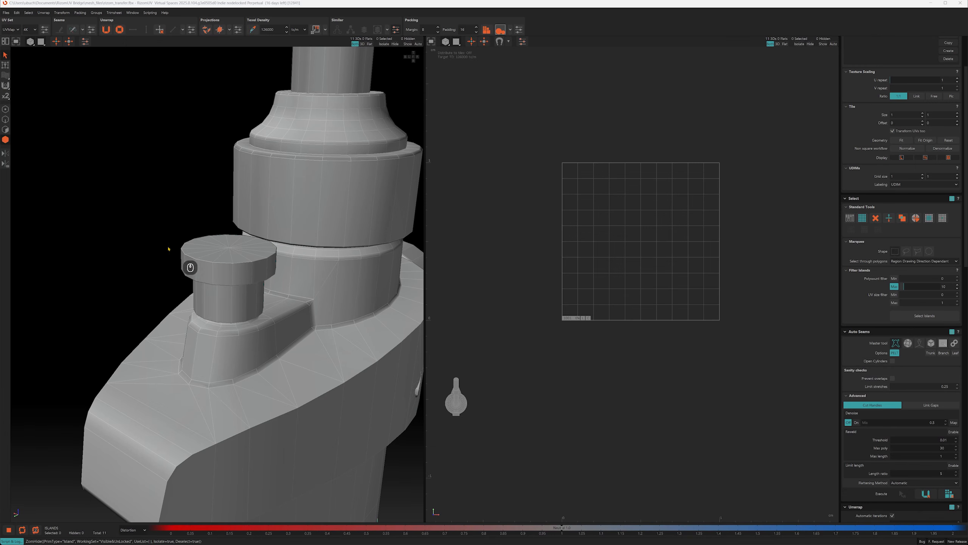
Step: Isolate the round button and cut seams along the loop joining cap and stem and around the stem's base
key("i")
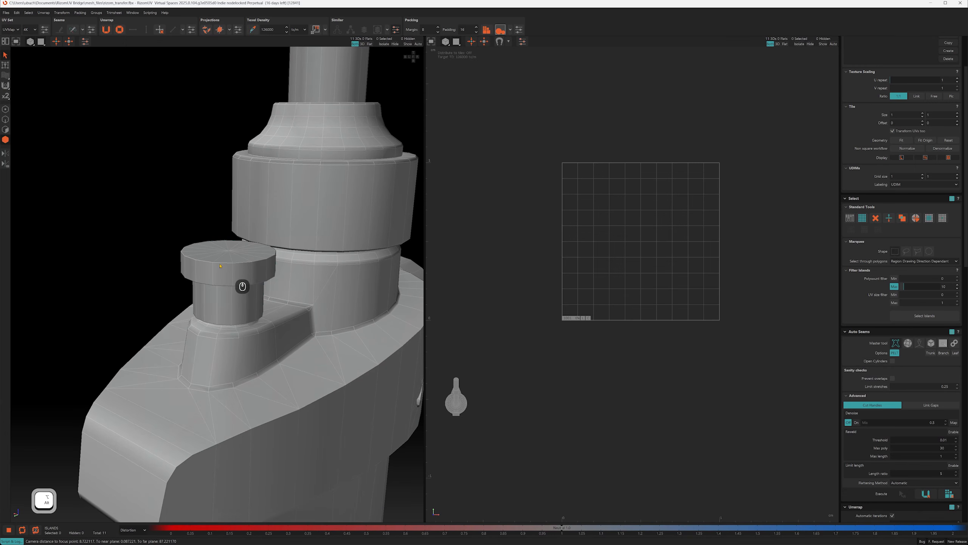
key("2")
left_click_drag(225, 270, 236, 292, "alt")
double_click(238, 293)
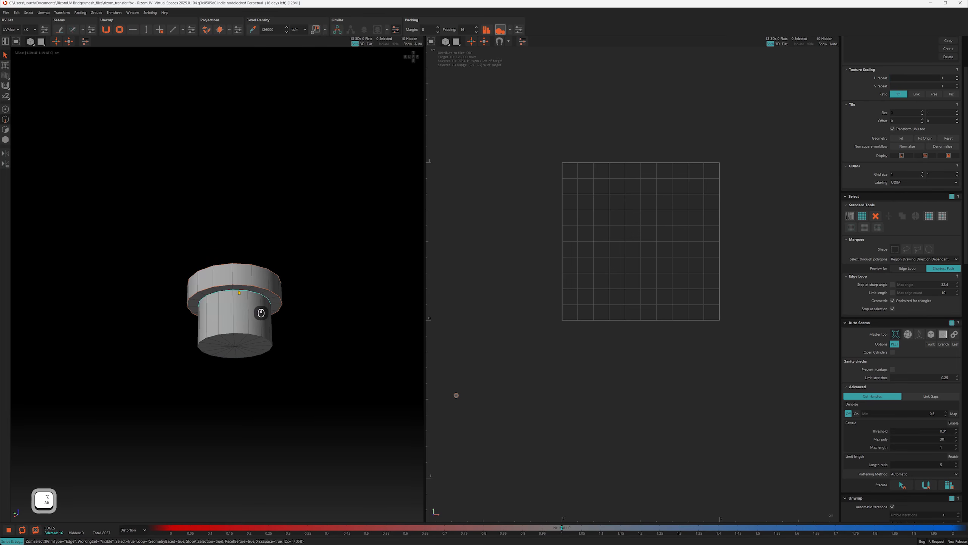
key("c")
key("c")
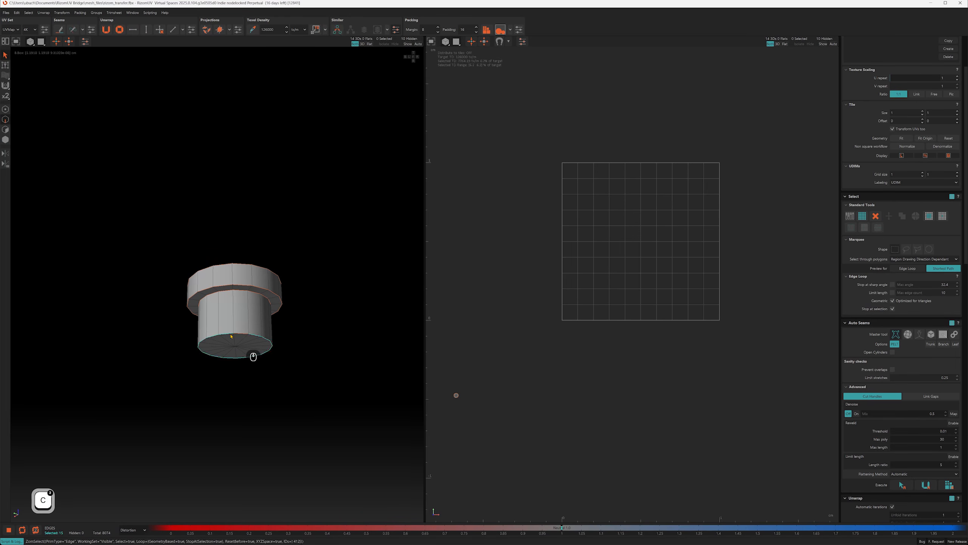
Step: Cut vertical seams through the side walls of the button's cap and stem, and show the whole model again
left_click(229, 285)
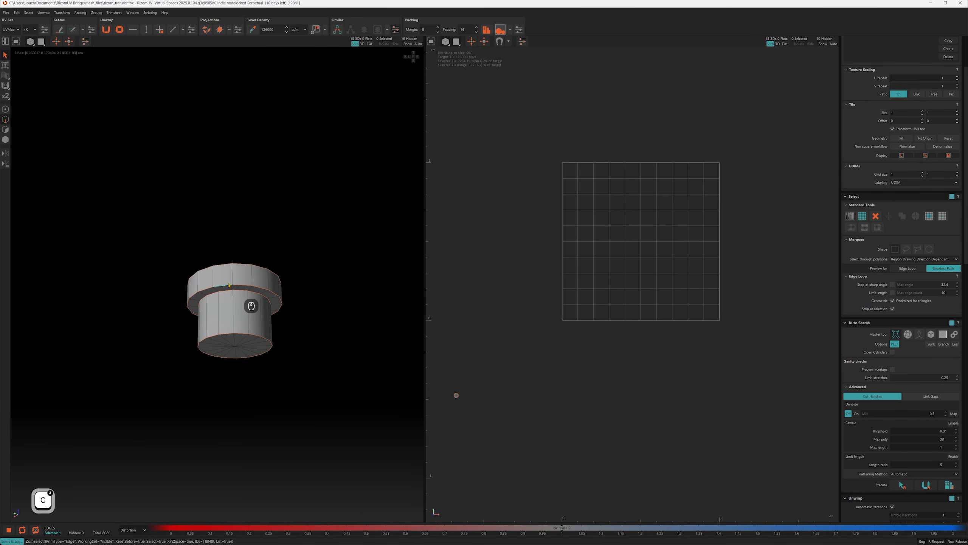
left_click(242, 264)
key("y")
left_click_drag(264, 246, 179, 314, "alt")
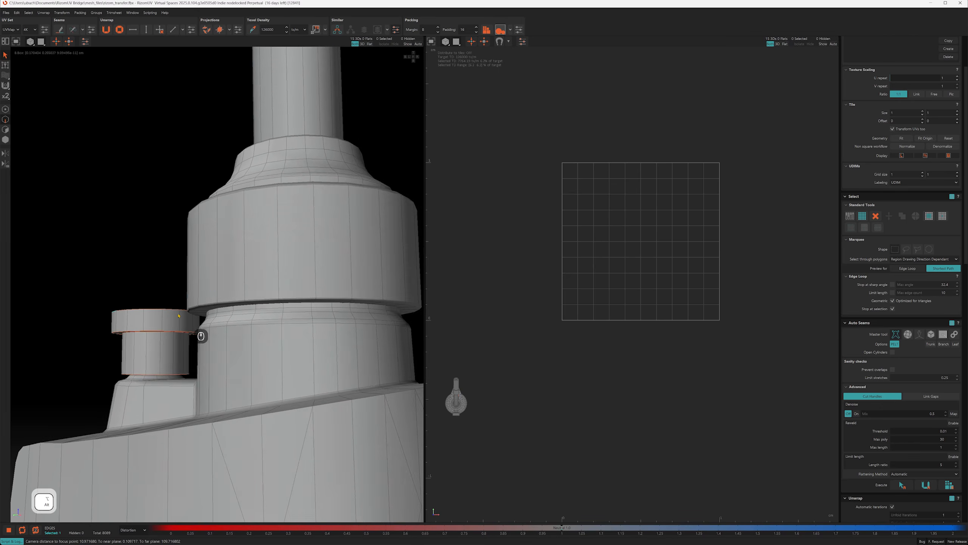
middle_click_drag(165, 321, 194, 307, "alt")
left_click_drag(195, 307, 224, 332, "alt")
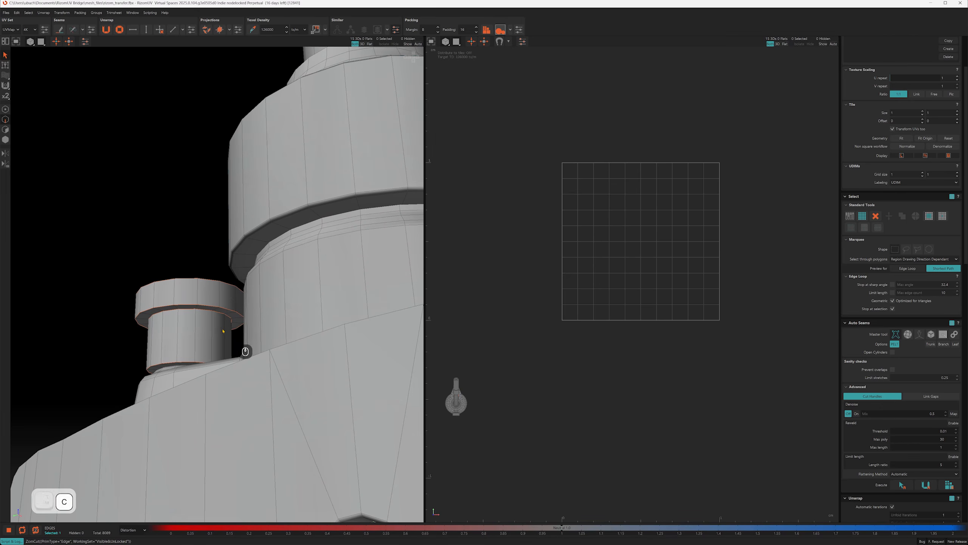
key("c")
Step: Select all islands of the button, then unwrap, optimize and pack them in the UV tile
left_click_drag(235, 286, 207, 300, "alt")
key("F4")
left_click(207, 299)
key("a")
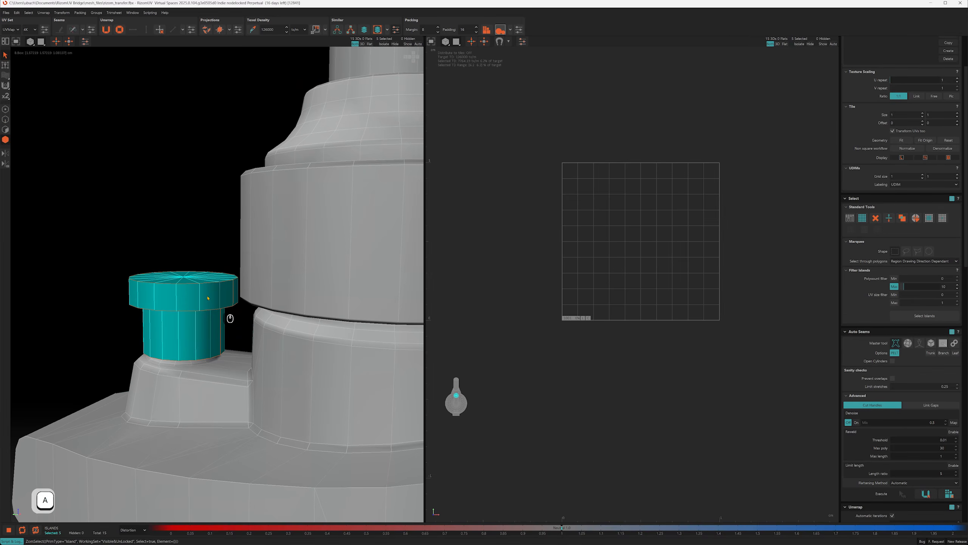
key("u")
key("o")
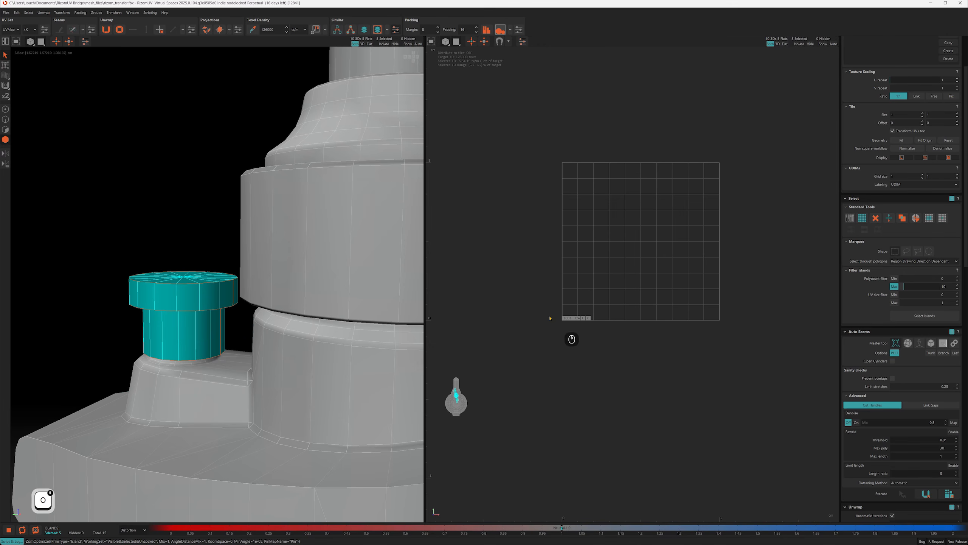
key("p")
left_click(715, 247)
right_click_drag(714, 247, 662, 263, "alt")
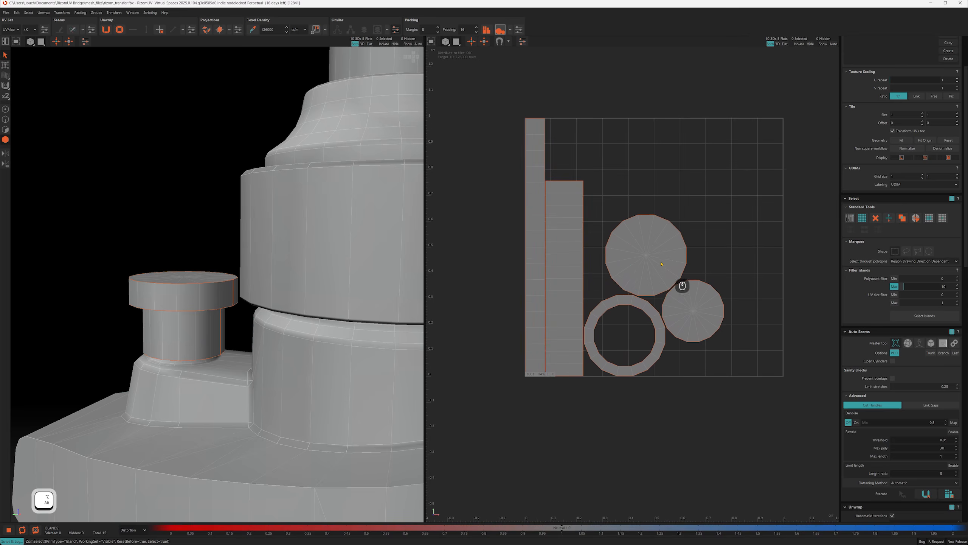
Step: Apply the Grid texture in the 3D view to check the button's unwrap, and clear the island selection
key("ctrl+a")
mouse_move(237, 284)
left_mouse_down("alt")
mouse_move(290, 290)
mouse_move(255, 281)
left_mouse_up("alt")
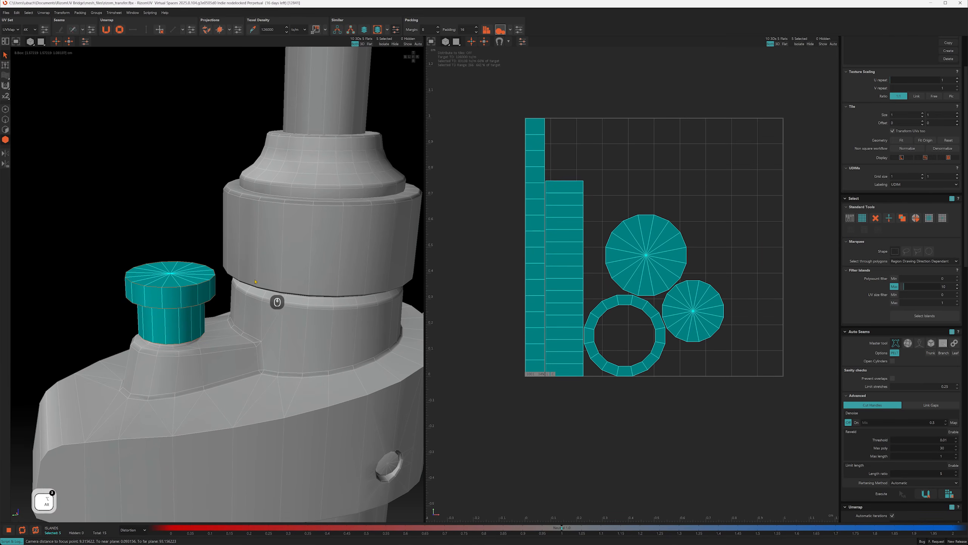
left_click(41, 41)
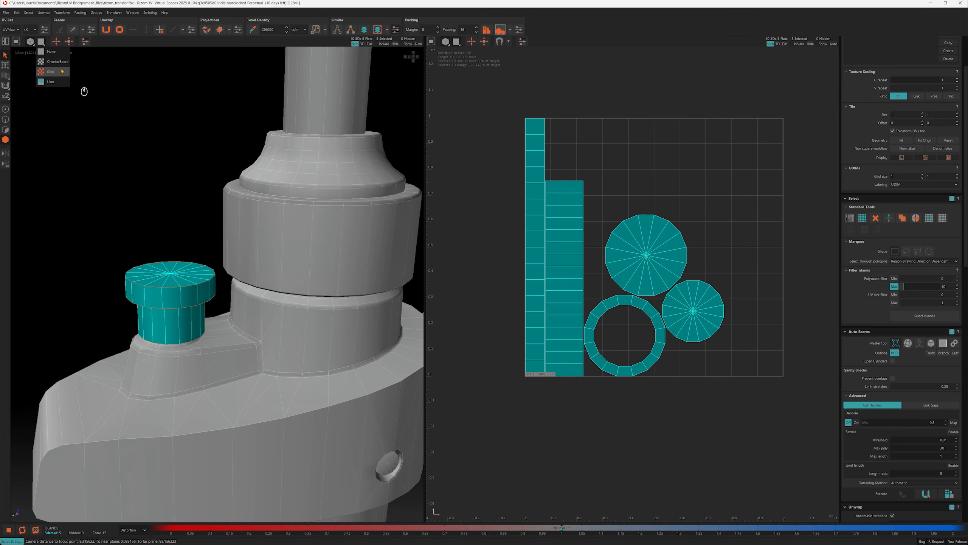
left_click(62, 71)
left_click(178, 245)
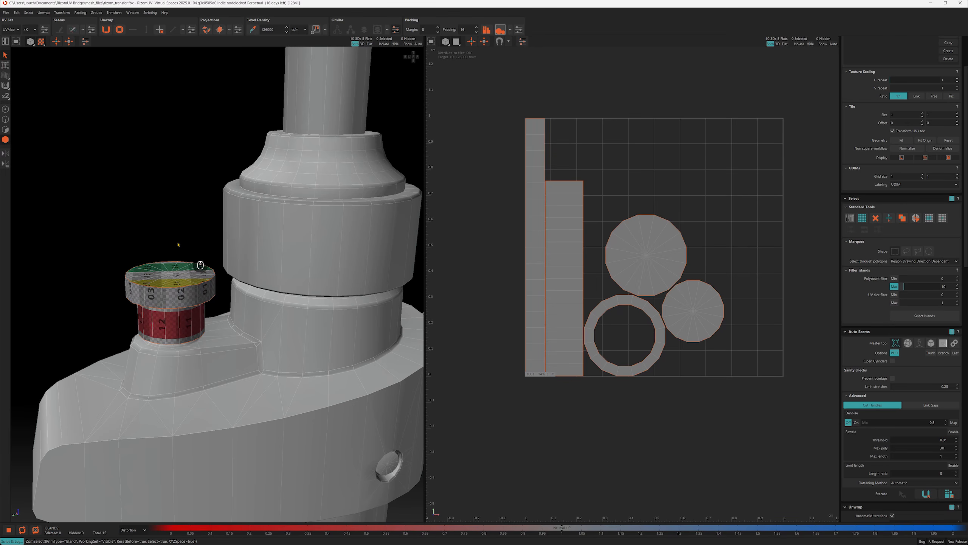
Step: Select all of the button's UV islands and move them one tile up, out of the main UV tile
key("alt")
key("alt")
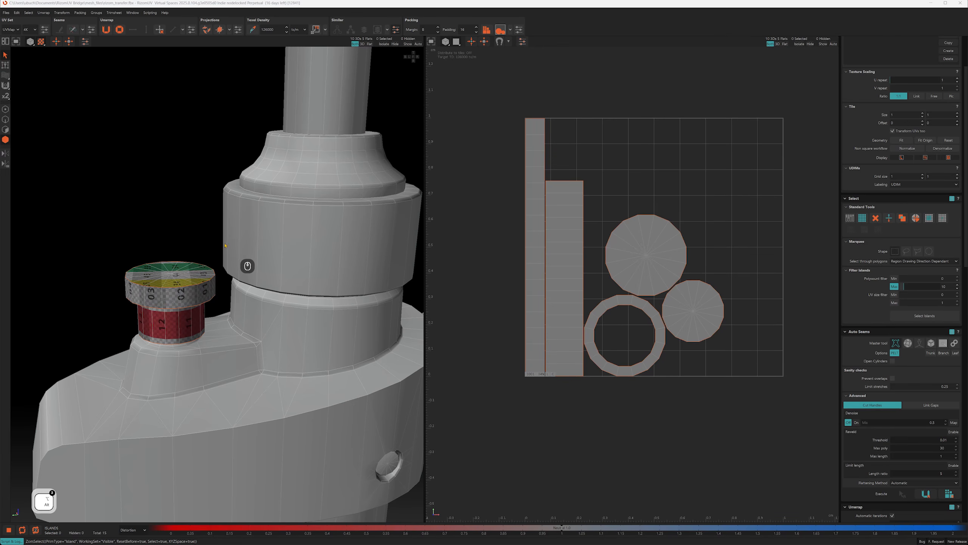
double_click(187, 282)
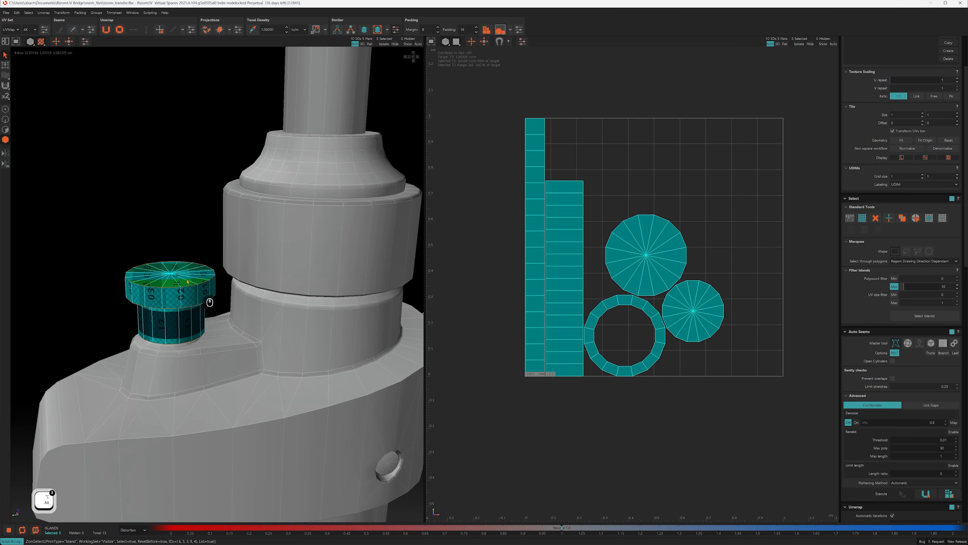
scroll(676, 319, "down", 5)
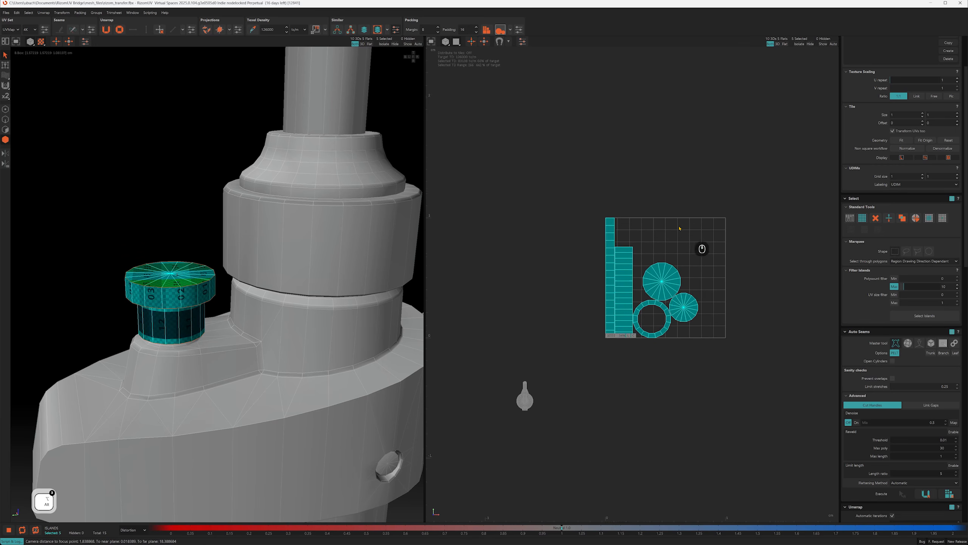
left_click_drag(567, 342, 571, 217, "ctrl+alt+shift")
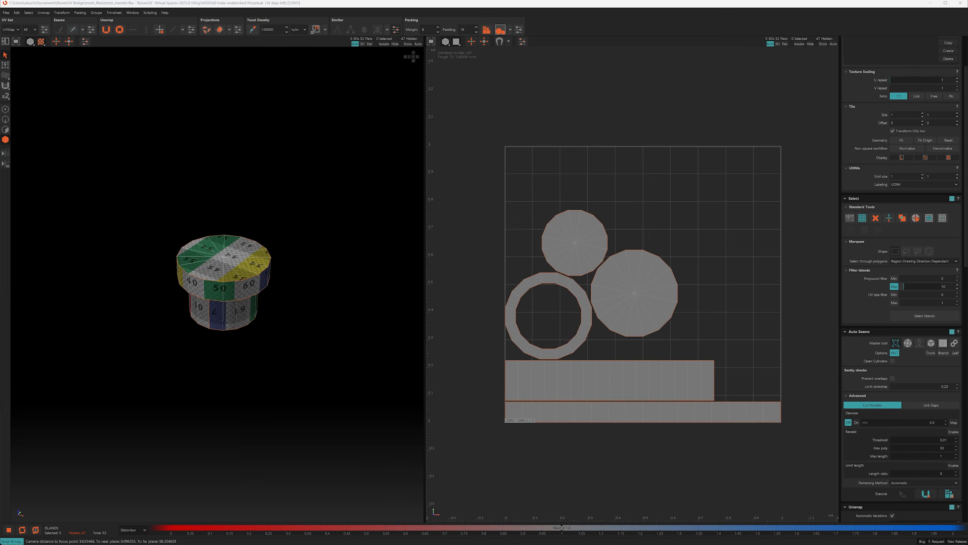
Step: Weld the seam around the cap's top rim, then unwrap and optimize the joined top and side island
key("2")
key("2")
double_click(234, 284)
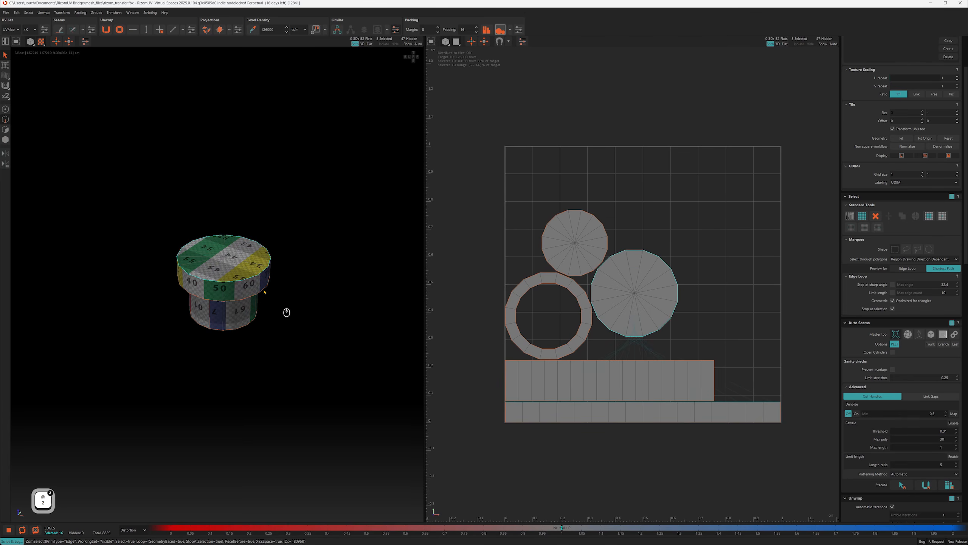
left_click_drag(264, 291, 236, 283, "alt")
key("w")
key("4")
key("o")
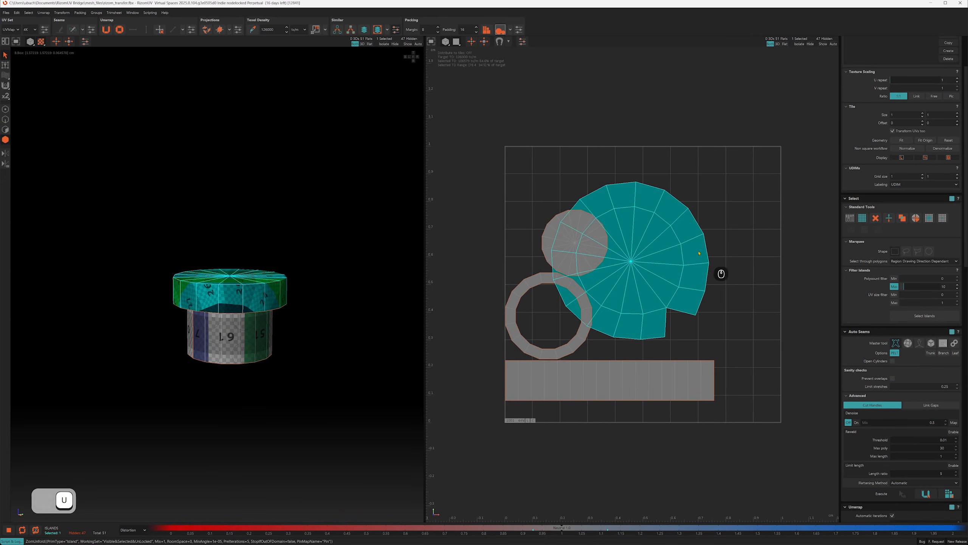
key("o")
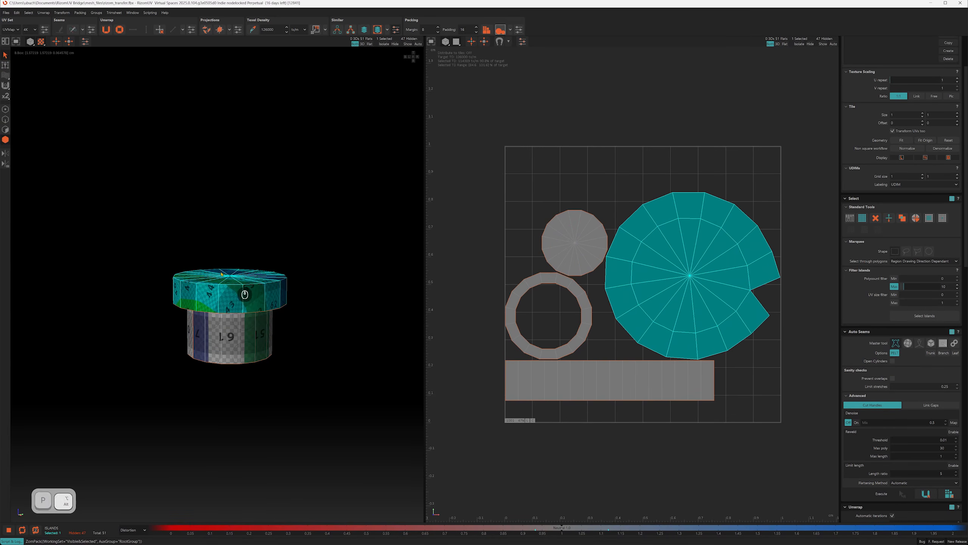
Step: Optimize the joined cap island again and inspect the button up close in Marmoset Toolbag
left_click_drag(229, 279, 200, 249, "alt")
key("o")
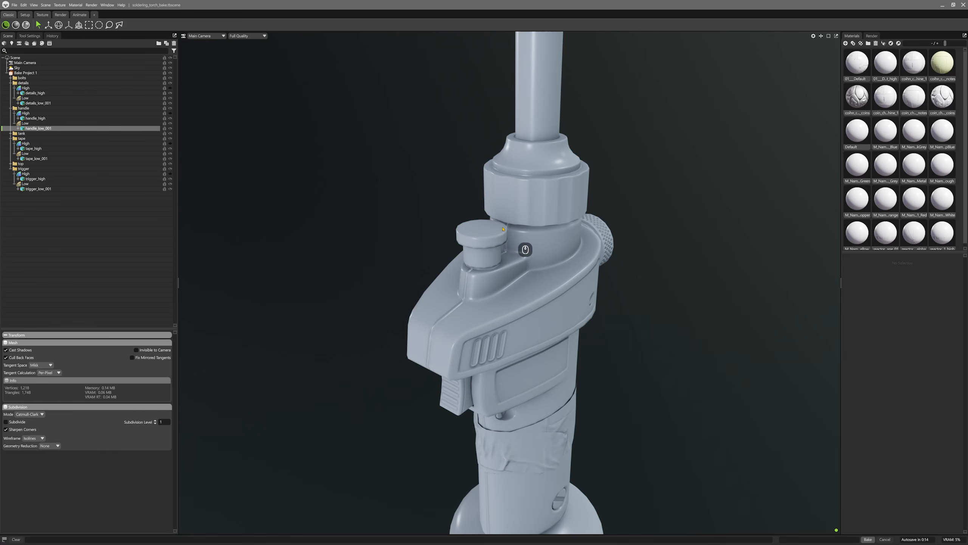
mouse_move(478, 245)
right_mouse_down("alt")
mouse_move(564, 283)
mouse_move(488, 300)
mouse_move(491, 342)
mouse_move(544, 304)
mouse_move(507, 319)
mouse_move(533, 323)
right_mouse_up("alt")
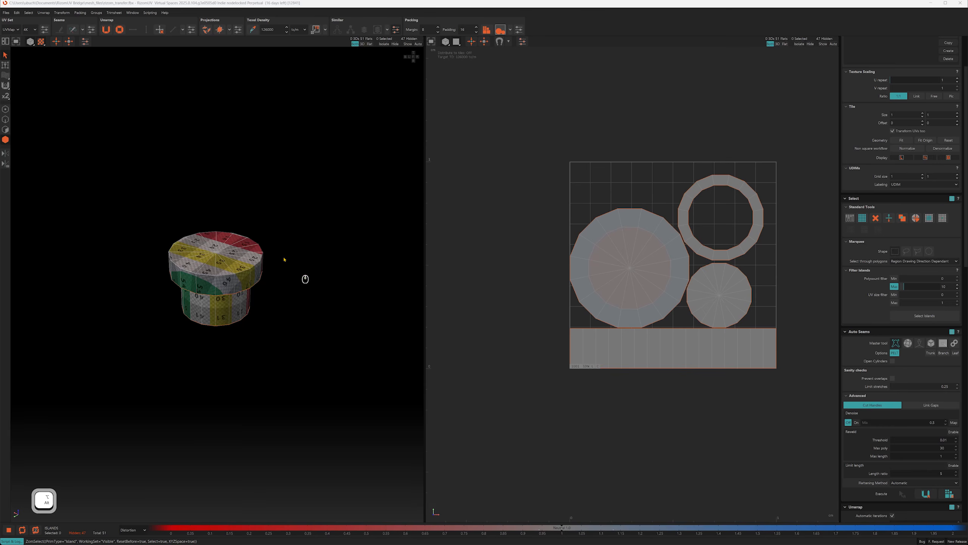
Step: Return to RizomUV, cut the cap's top rim loop again, and inspect the button up close in Marmoset Toolbag
left_click_drag(284, 262, 234, 294, "alt")
key("4")
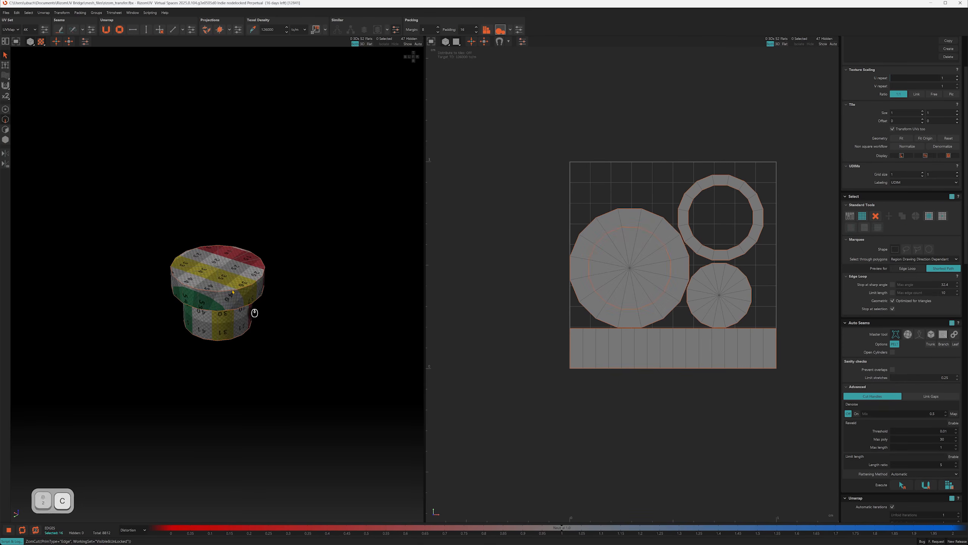
key("ctrl+a")
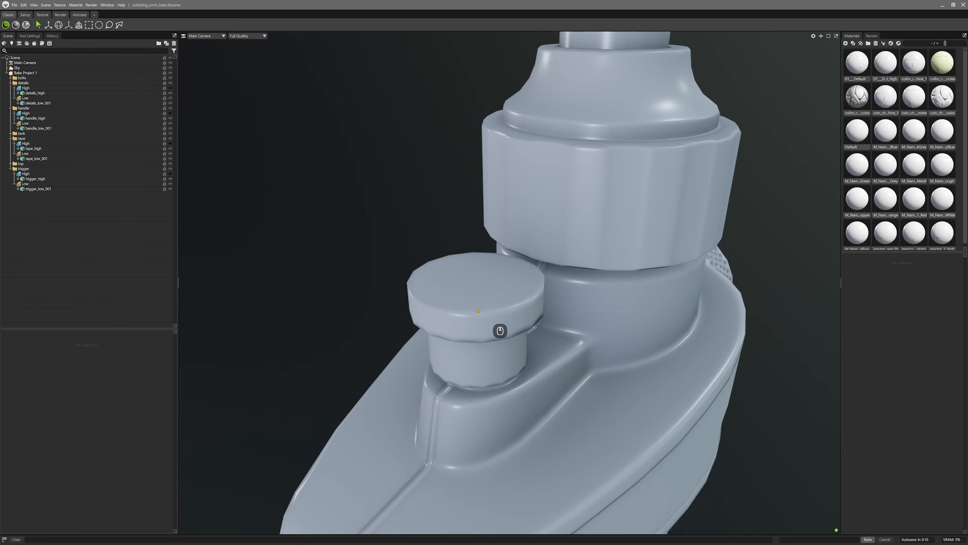
right_click_drag(488, 304, 549, 314, "alt")
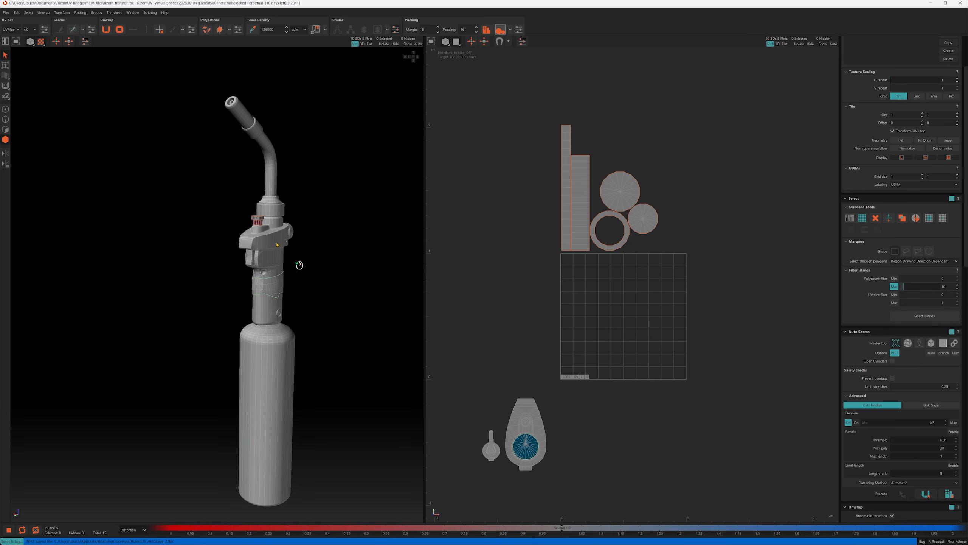
Step: Isolate the handle in RizomUV and select an edge on the upper rim of its head
key("i")
key("f")
mouse_move(277, 241)
left_mouse_down("alt")
mouse_move(274, 231)
mouse_move(332, 174)
mouse_move(326, 188)
mouse_move(243, 221)
mouse_move(252, 241)
mouse_move(270, 224)
left_mouse_up("alt")
key("F2")
key("2")
left_click(264, 226)
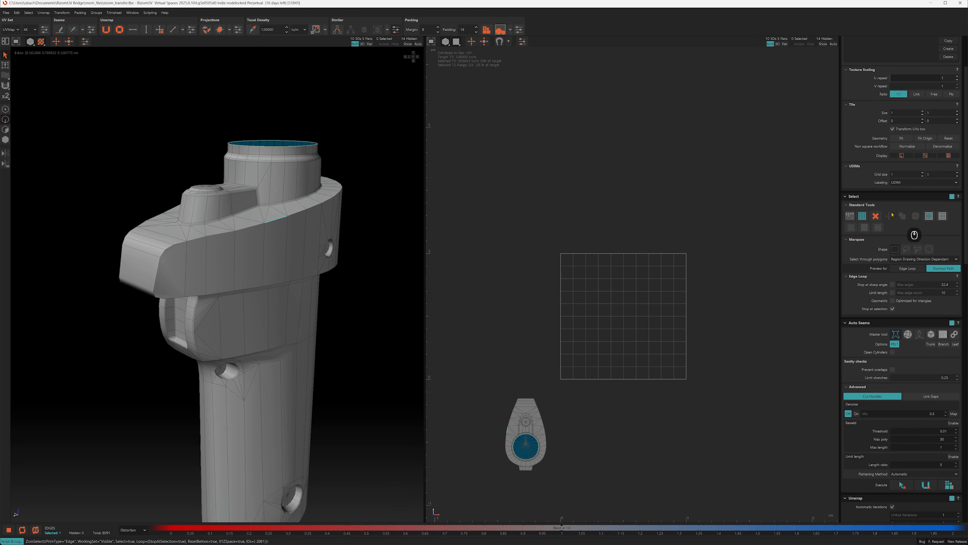
Step: Enable the geometric Optimized for triangles option for edge loops and cut a seam along the head's outer rim loop
left_click(892, 301)
double_click(262, 225)
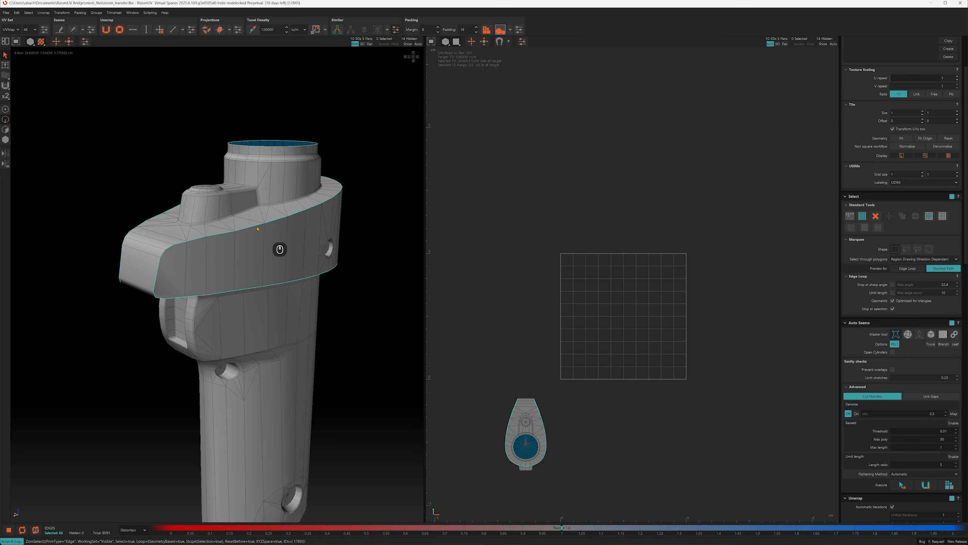
left_click_drag(258, 229, 312, 219, "alt")
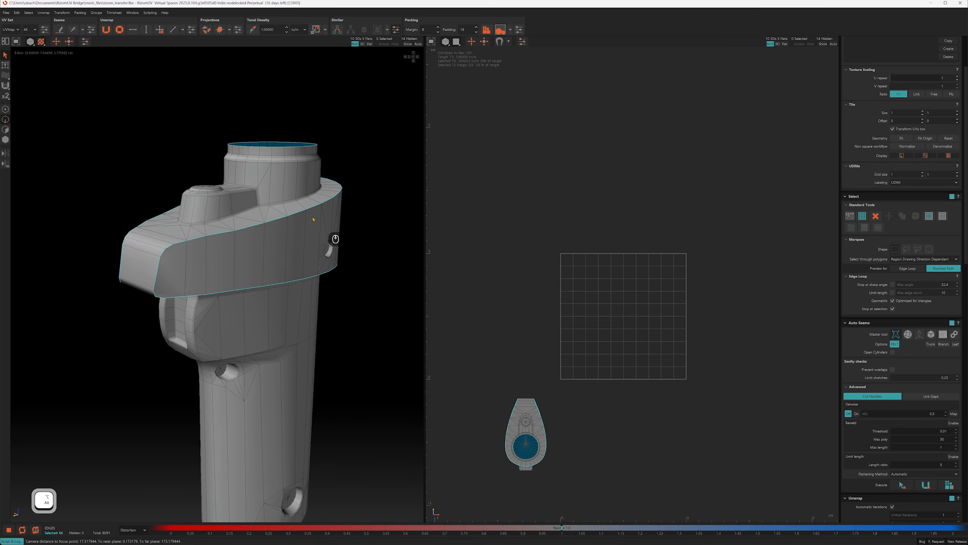
key("c")
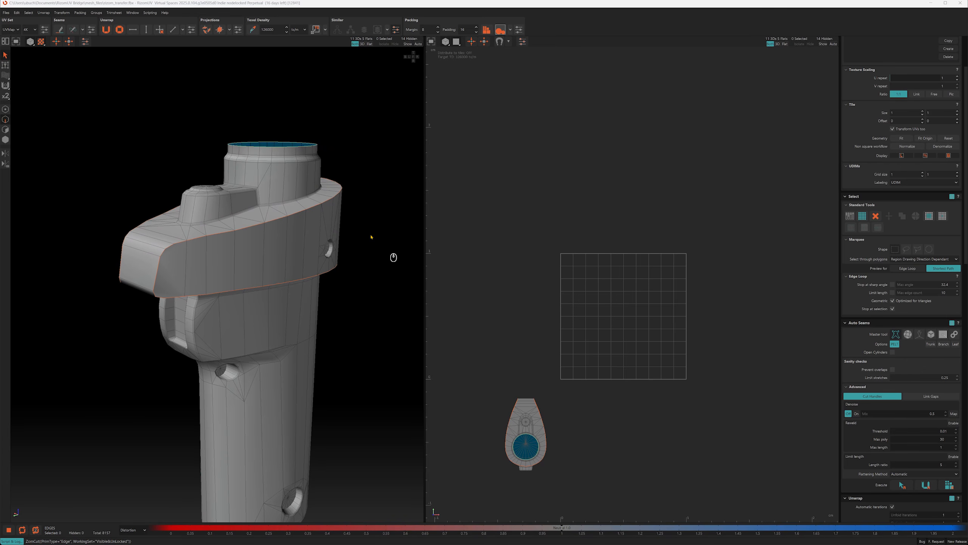
Step: Cut seams along the remaining edge loops around the handle's head
left_click_drag(340, 248, 188, 239, "alt")
scroll(318, 229, "up", 5)
double_click(318, 229)
key("c")
double_click(189, 239)
key("c")
scroll(353, 435, "up", 3)
double_click(353, 434)
key("c")
scroll(320, 362, "down", 5)
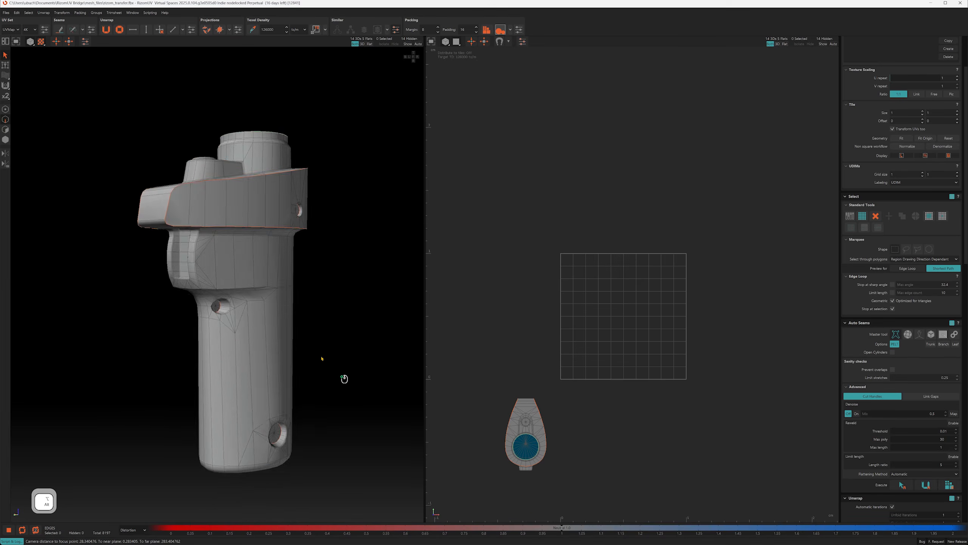
Step: Cut a seam loop around the handle's lower end and a lengthwise seam along the back of the grip
left_click_drag(320, 361, 298, 353, "alt")
key("2")
double_click(209, 402)
key("c")
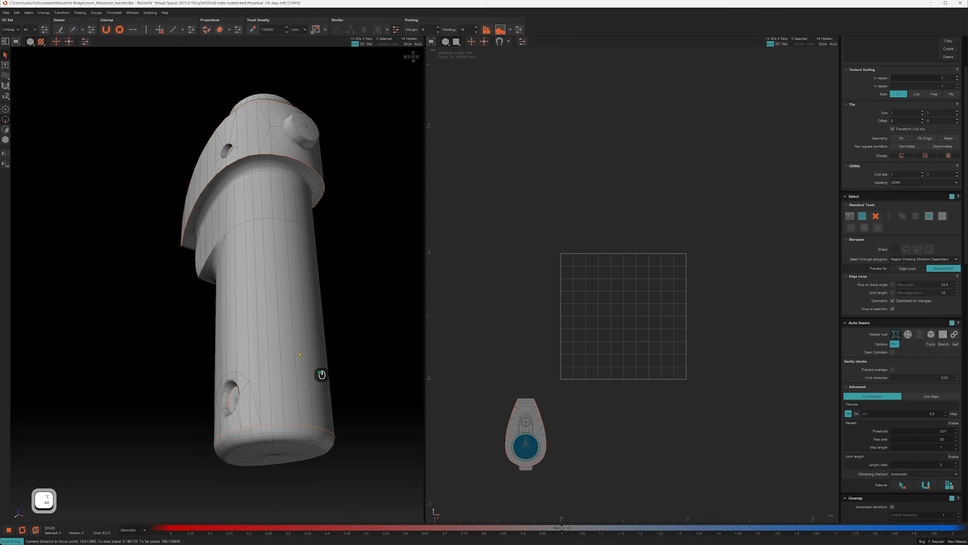
left_click(296, 349)
key("c")
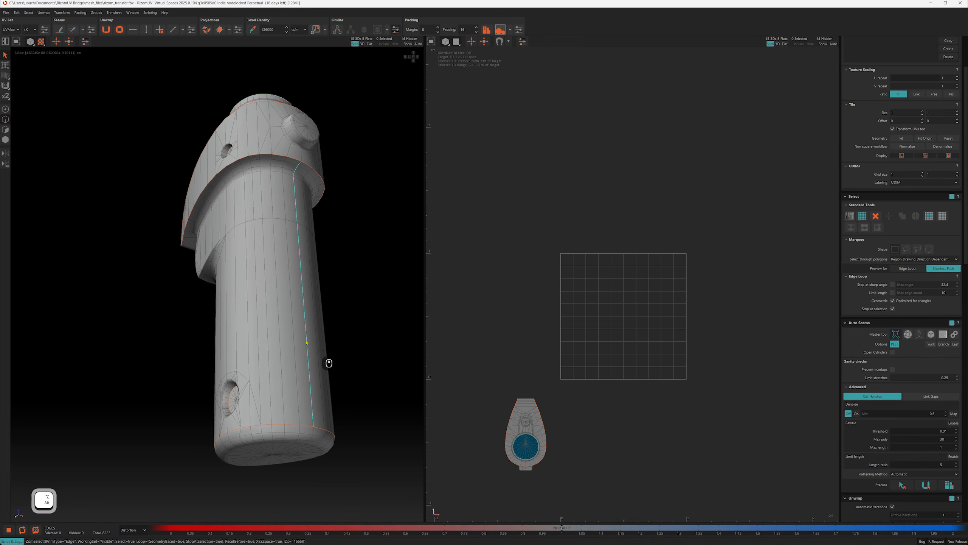
Step: Cut a seam around the base of the neck and raised bump on top of the handle's head
left_click_drag(306, 344, 229, 302, "alt")
double_click(227, 301)
left_click(178, 345, "ctrl")
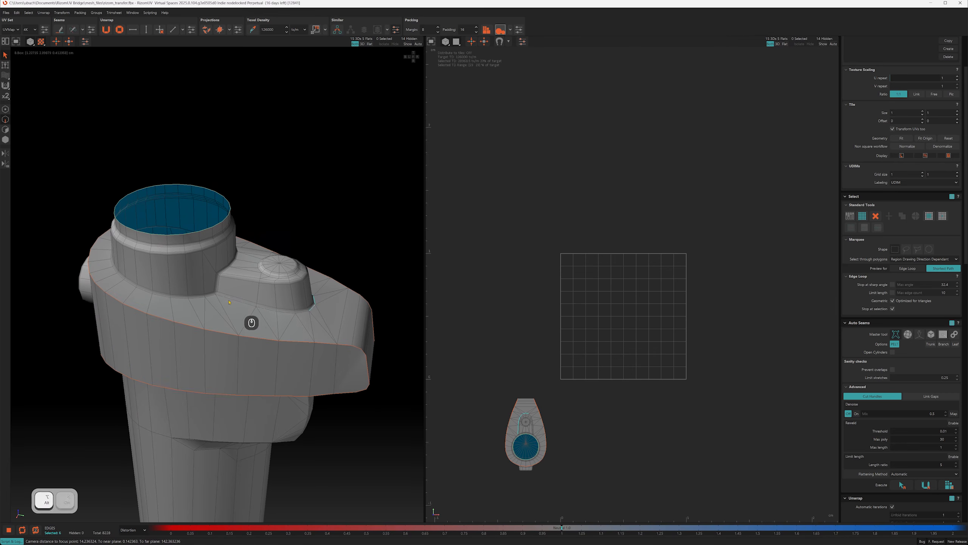
left_click(150, 292, "ctrl")
left_click_drag(125, 282, 166, 270, "alt")
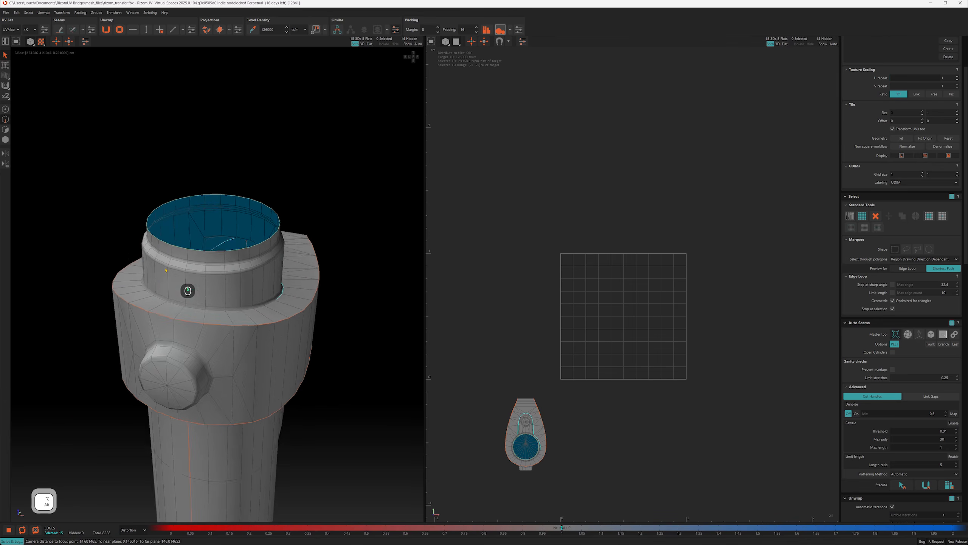
middle_click_drag(165, 270, 178, 247, "alt")
left_click_drag(178, 246, 255, 217, "alt")
left_click(195, 291, "ctrl")
left_click(212, 290, "ctrl")
key("c")
Step: Select all visible handle islands, then unfold, optimize and pack them
scroll(255, 217, "down", 4)
key("4")
left_click(263, 222)
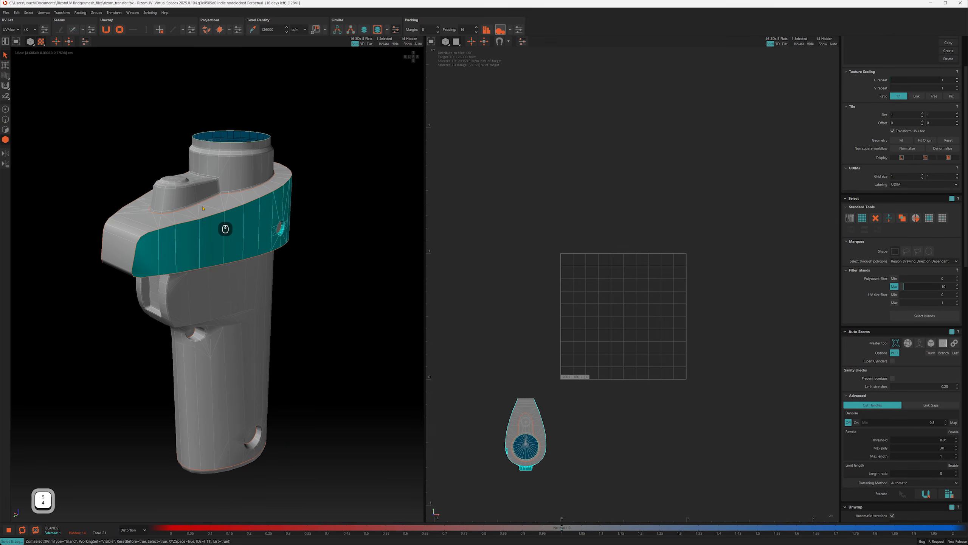
key("ctrl+a")
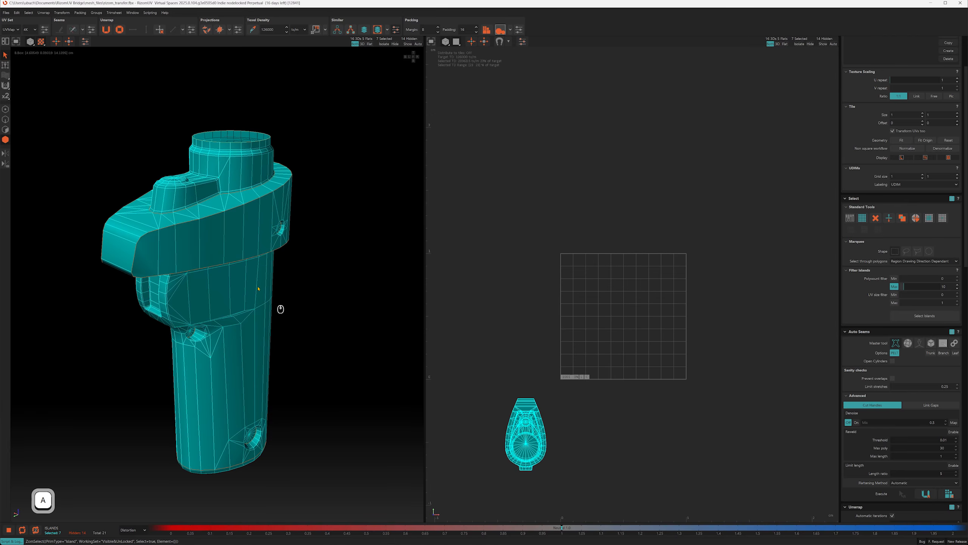
key("u")
key("o")
key("p")
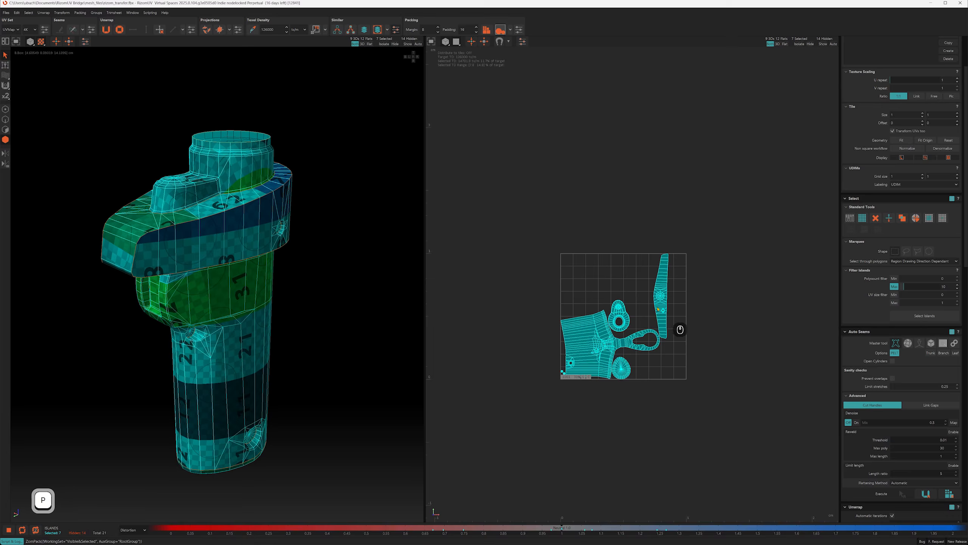
Step: Isolate the grip's main UV island and inspect its distortion and back seam on the model
key("f")
left_click(639, 389)
middle_click_drag(561, 355, 569, 333, "alt")
right_click_drag(586, 323, 600, 350, "alt")
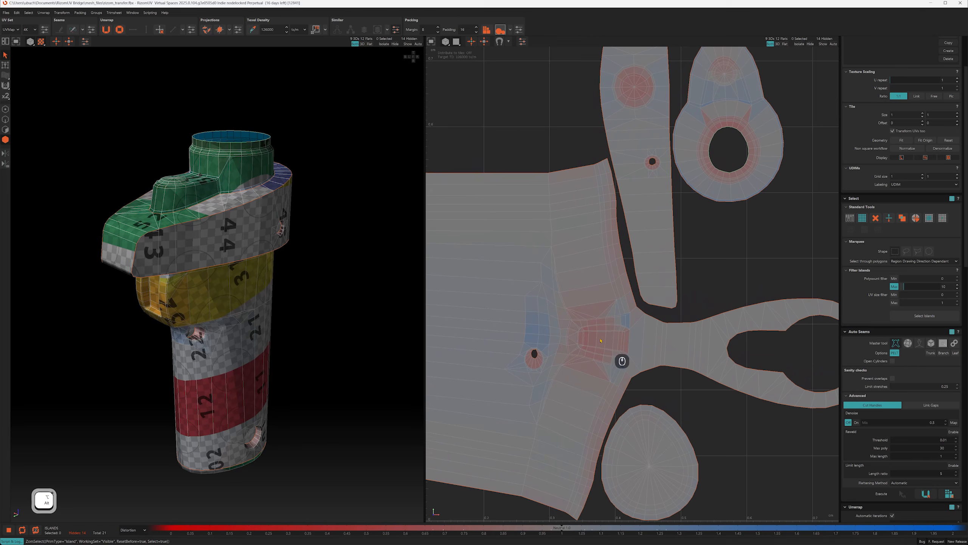
middle_click_drag(600, 340, 598, 325, "alt")
key("2")
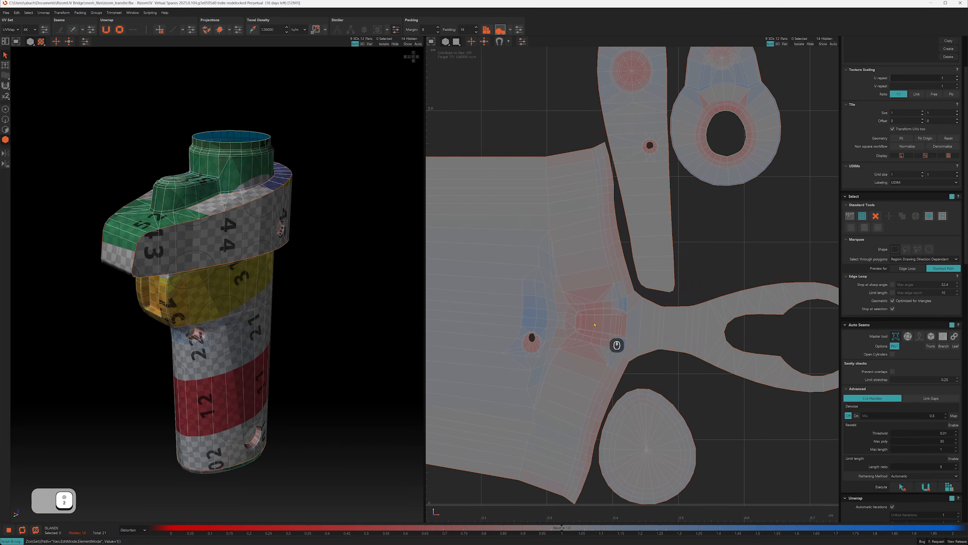
left_click(595, 325)
key("f")
right_click_drag(322, 248, 276, 187, "alt")
left_click_drag(276, 187, 250, 199, "alt")
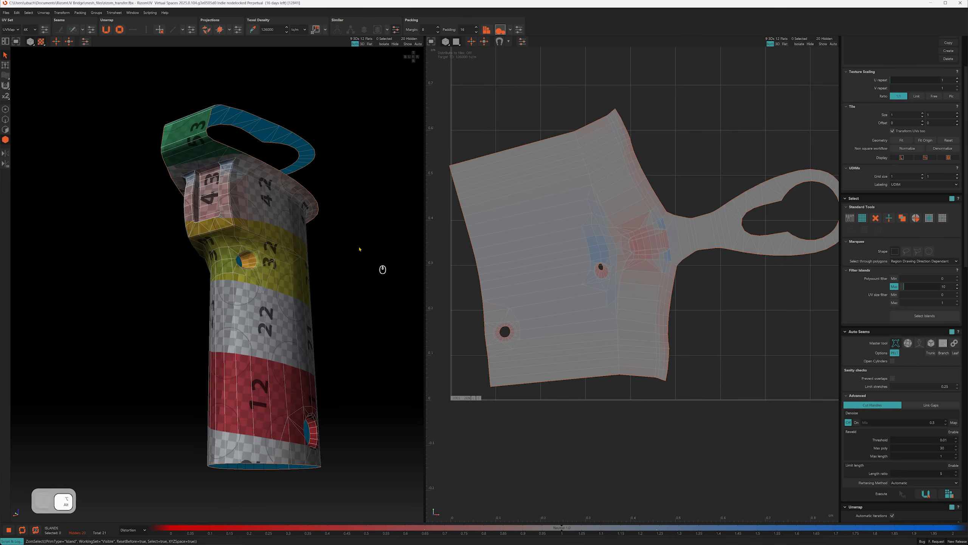
left_click_drag(359, 249, 286, 245, "alt")
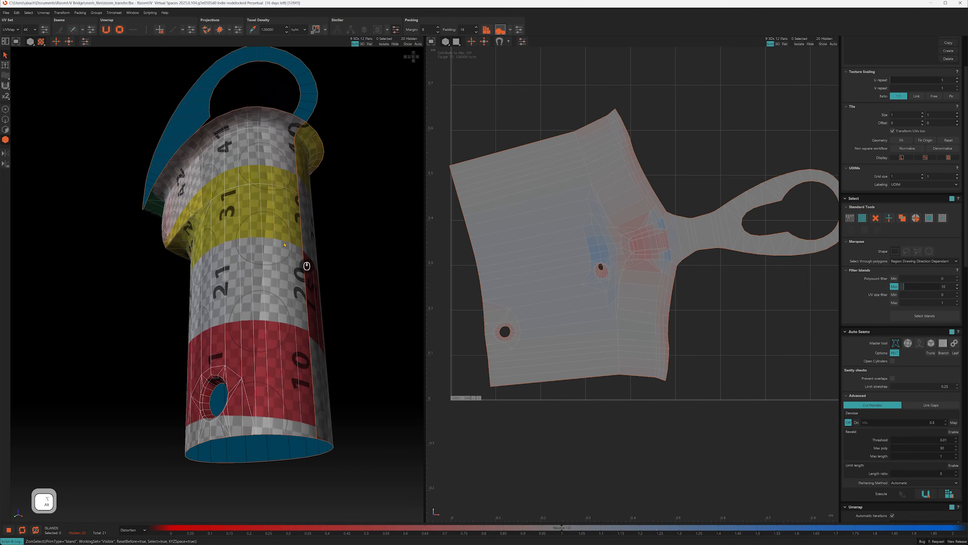
Step: Cut a lengthwise seam along the front of the grip from its lower end up to the trigger recess
key("F2")
left_click_drag(114, 238, 198, 240, "alt")
left_click_drag(228, 354, 221, 339, "alt")
left_click(220, 338)
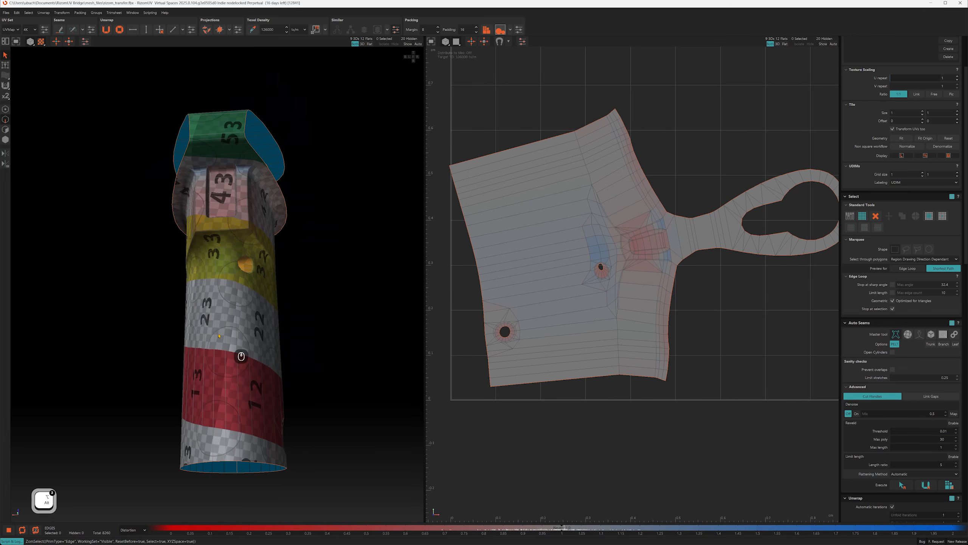
left_click(226, 233, "ctrl")
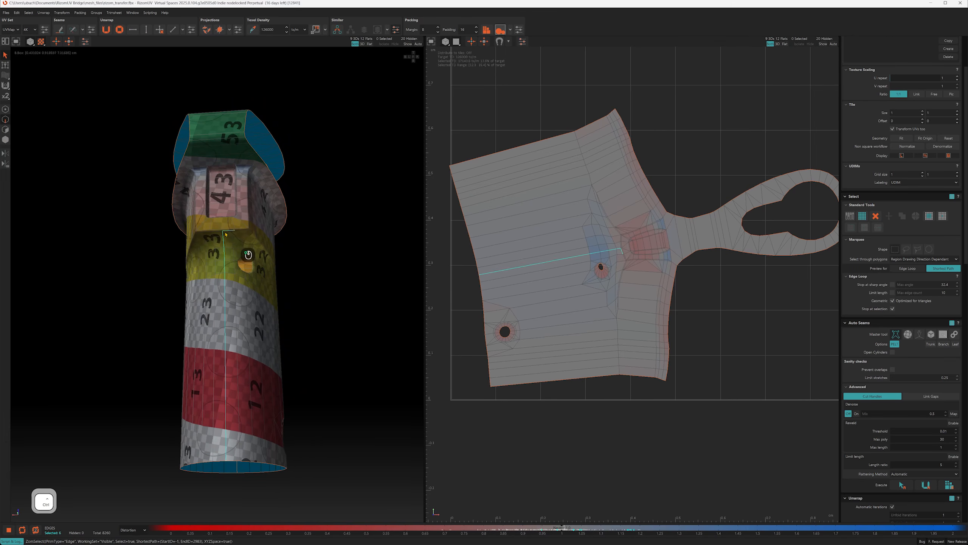
key("c")
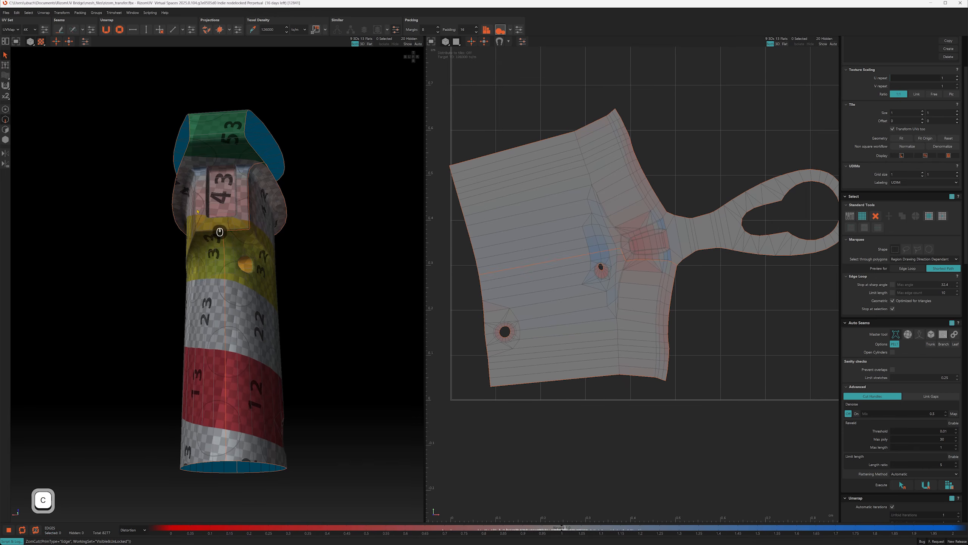
Step: Weld the lengthwise seam on the back of the grip, then unfold and optimize its island again
left_click_drag(248, 225, 226, 223, "alt")
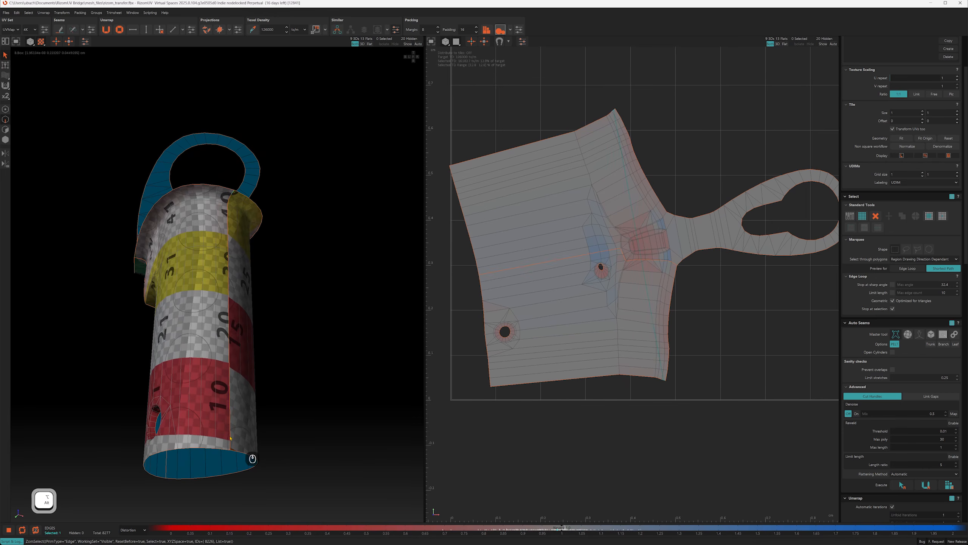
key("o")
key("o")
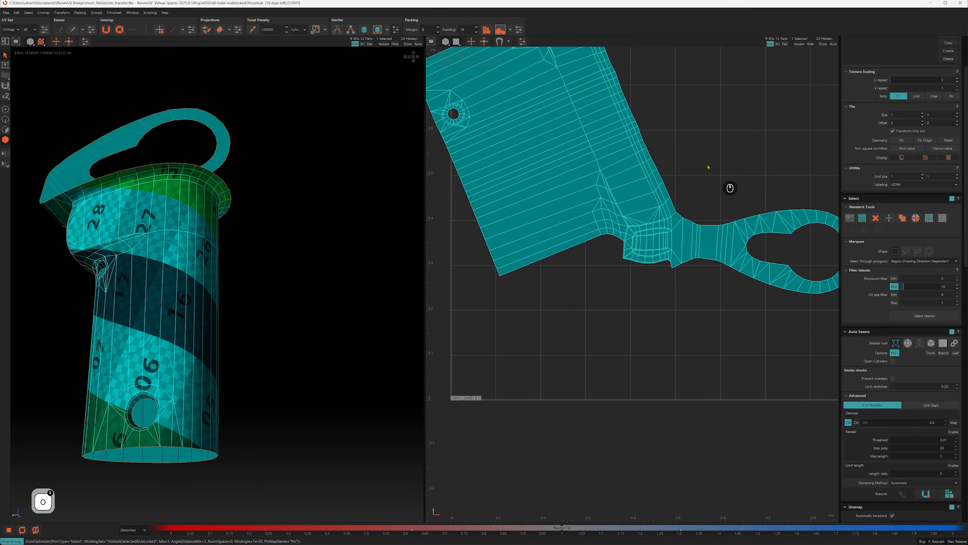
left_click(710, 161)
scroll(648, 225, "up", 3)
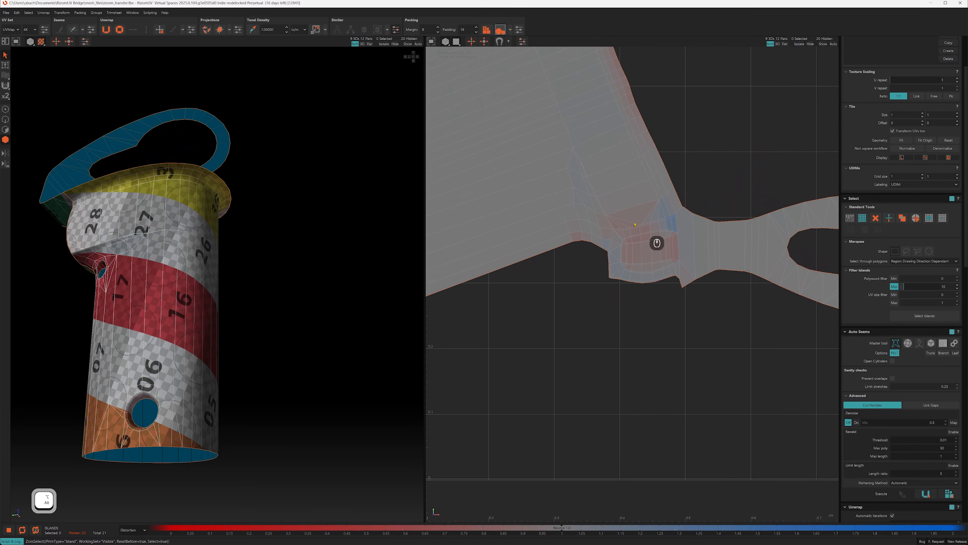
Step: Examine the distortion around the trigger recess and show the hidden parts again to compare it with the covering button
left_click_drag(245, 311, 244, 290, "alt")
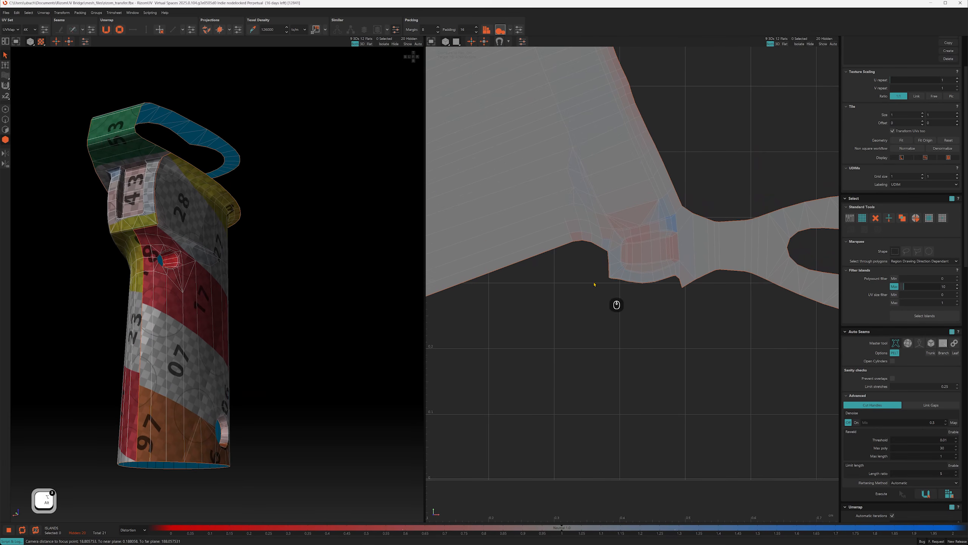
scroll(647, 235, "up", 1)
scroll(647, 235, "up", 3)
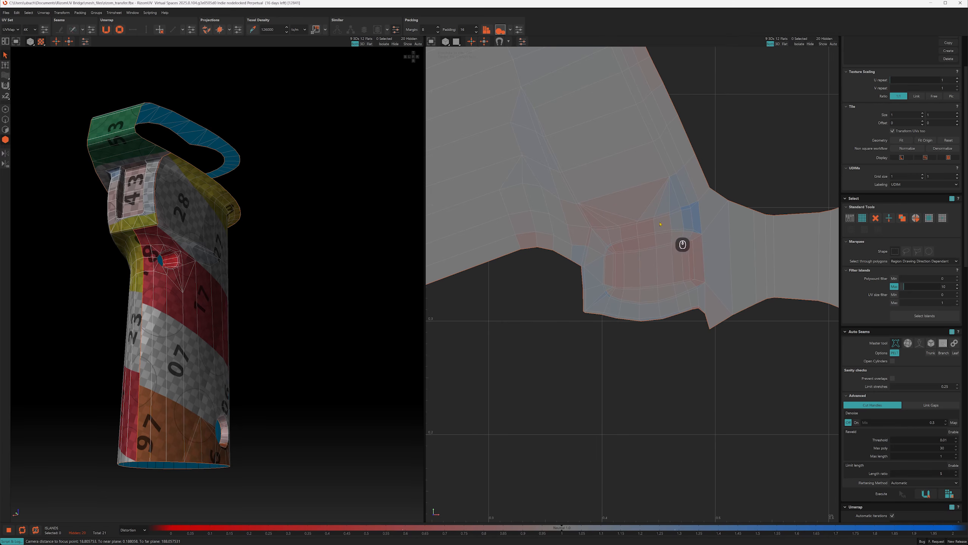
left_click(328, 236)
key("i")
middle_click_drag(183, 188, 219, 244, "alt")
right_click_drag(220, 244, 680, 256, "alt")
mouse_move(176, 254)
left_mouse_down("alt")
mouse_move(167, 253)
mouse_move(184, 253)
mouse_move(164, 259)
left_mouse_up("alt")
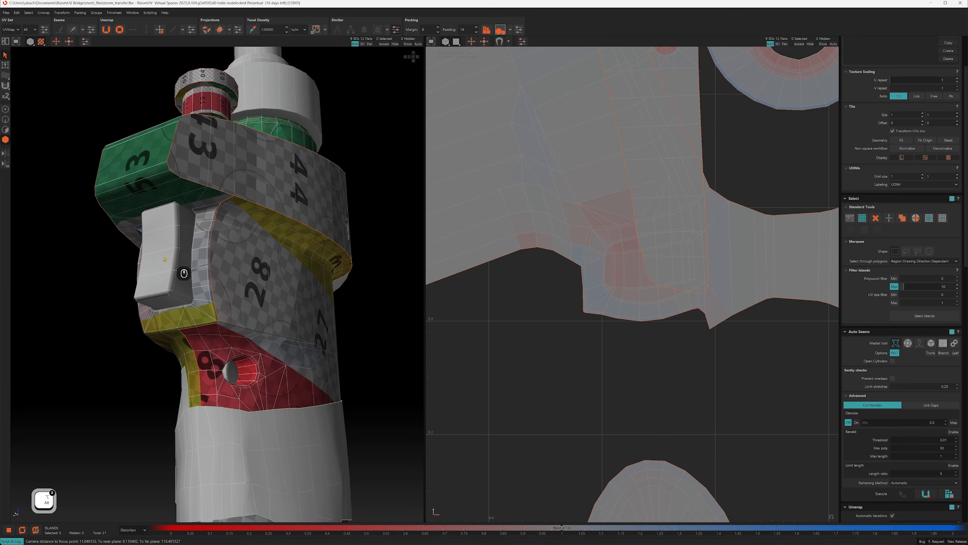
Step: Examine the handle's checker texture and front seam from several angles
scroll(222, 270, "down", 5)
mouse_move(222, 270)
left_mouse_down("alt")
mouse_move(236, 269)
mouse_move(219, 267)
left_mouse_up("alt")
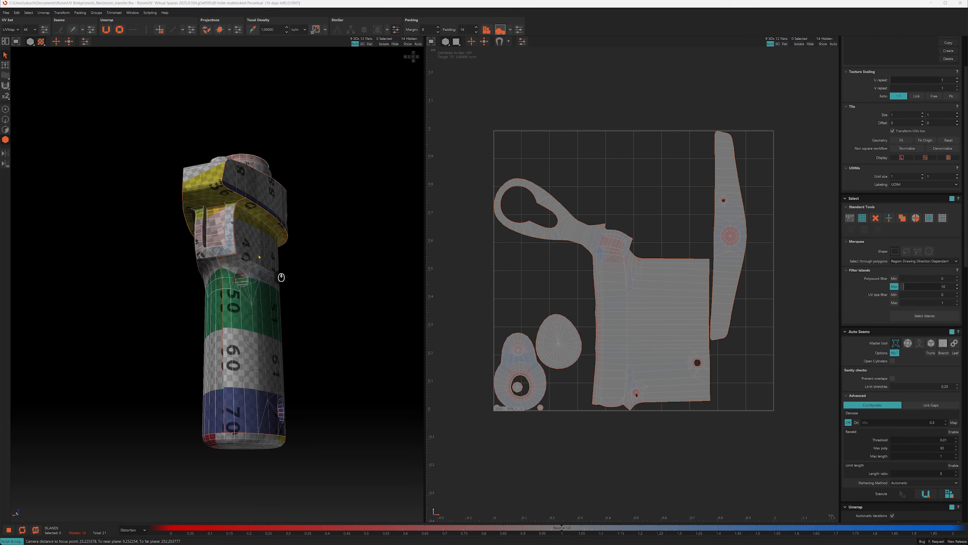
left_click_drag(259, 257, 229, 349, "alt")
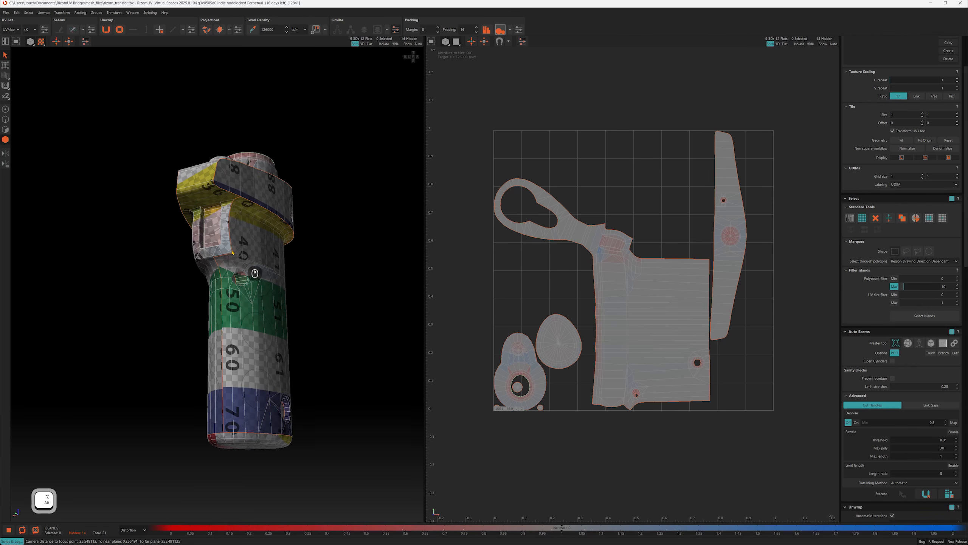
scroll(239, 244, "up", 5)
left_click_drag(224, 284, 254, 281, "alt")
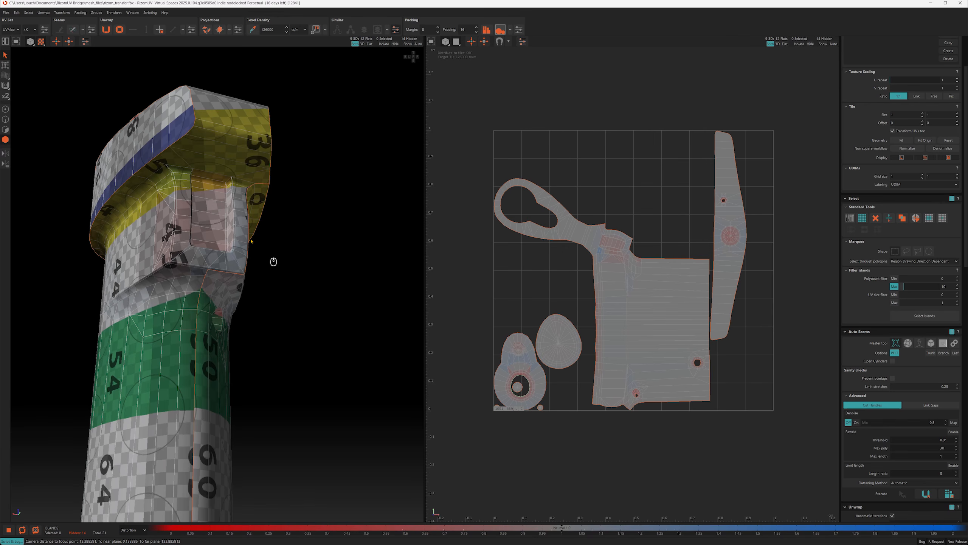
left_click_drag(251, 241, 205, 195, "alt")
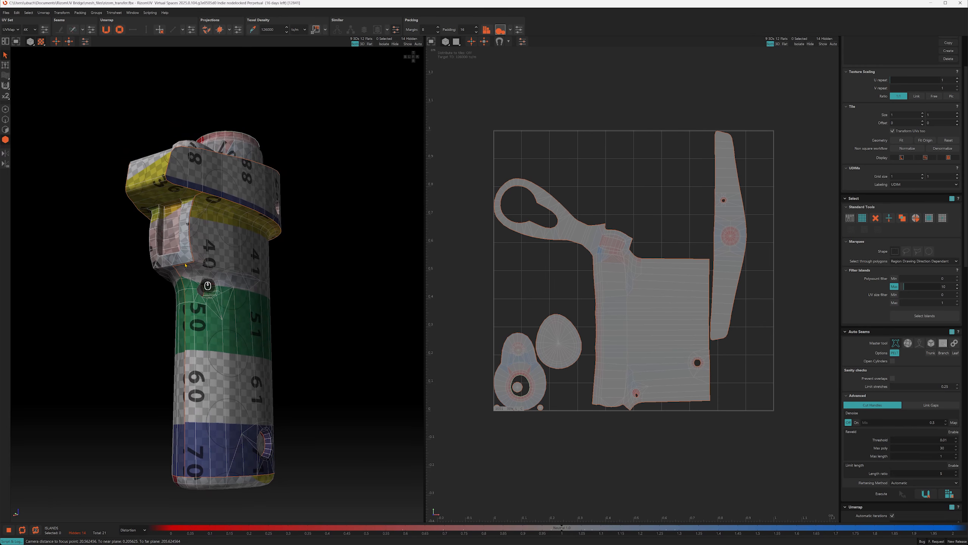
Step: Weld the two split edges of the three-sided example box so its UVs form one continuous strip
key("Delete")
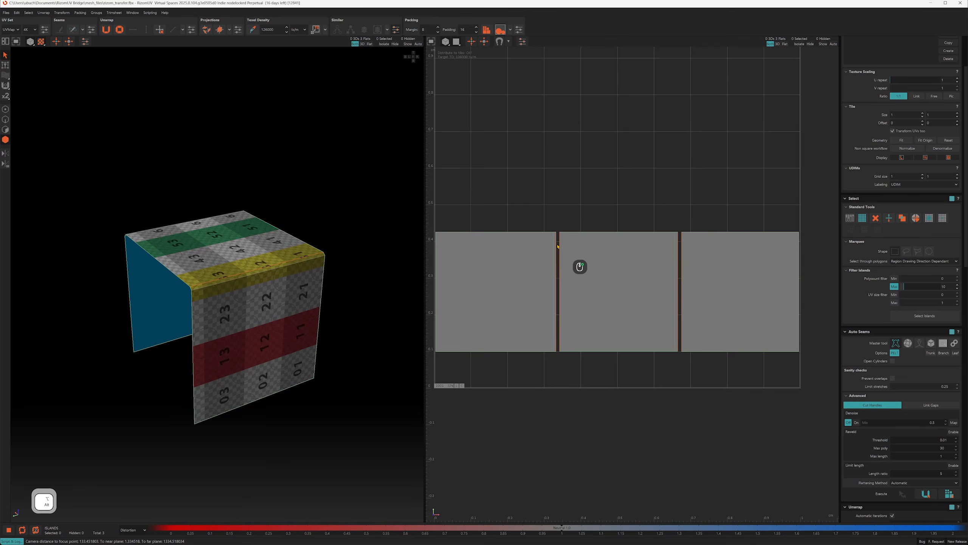
scroll(569, 255, "up", 3, "alt")
scroll(566, 244, "down", 4, "alt")
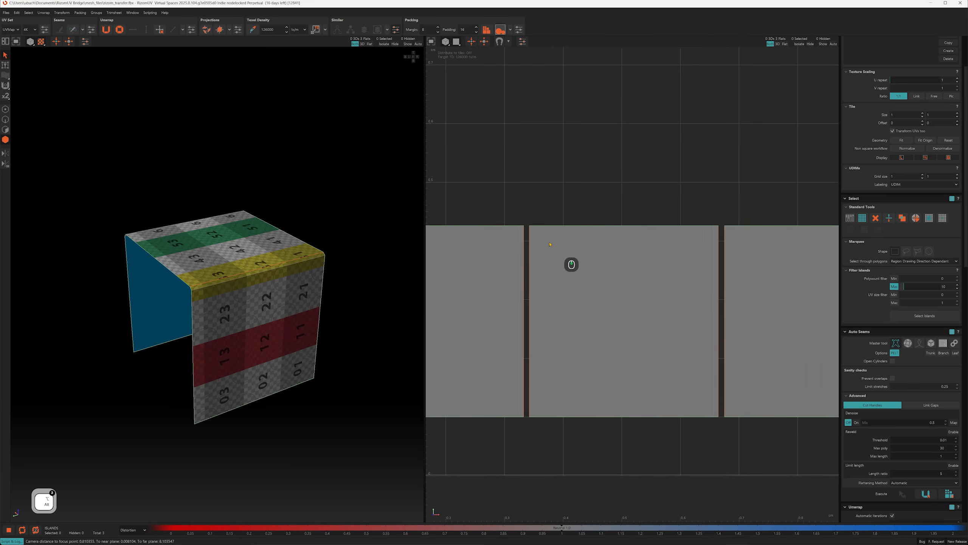
key("2")
left_click(527, 231)
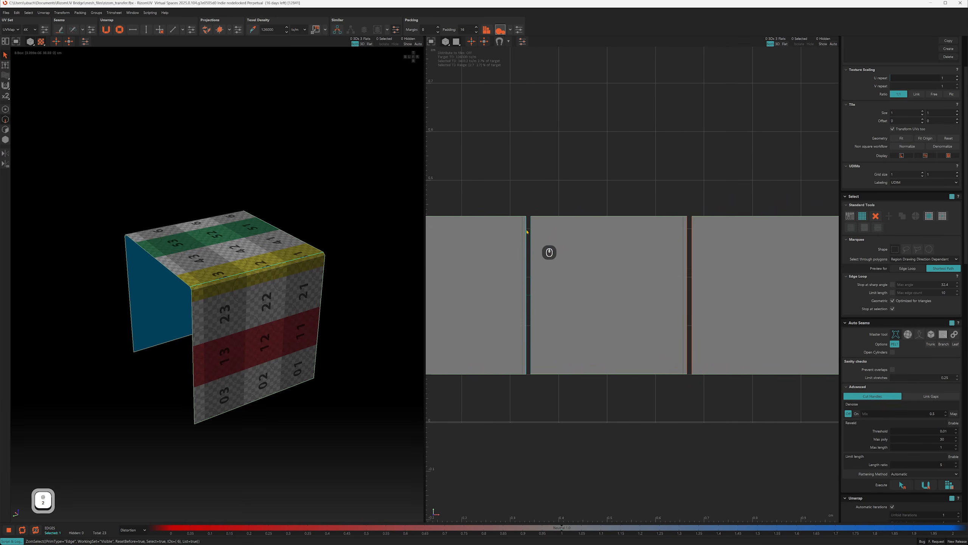
key("w")
left_click(684, 229)
key("w")
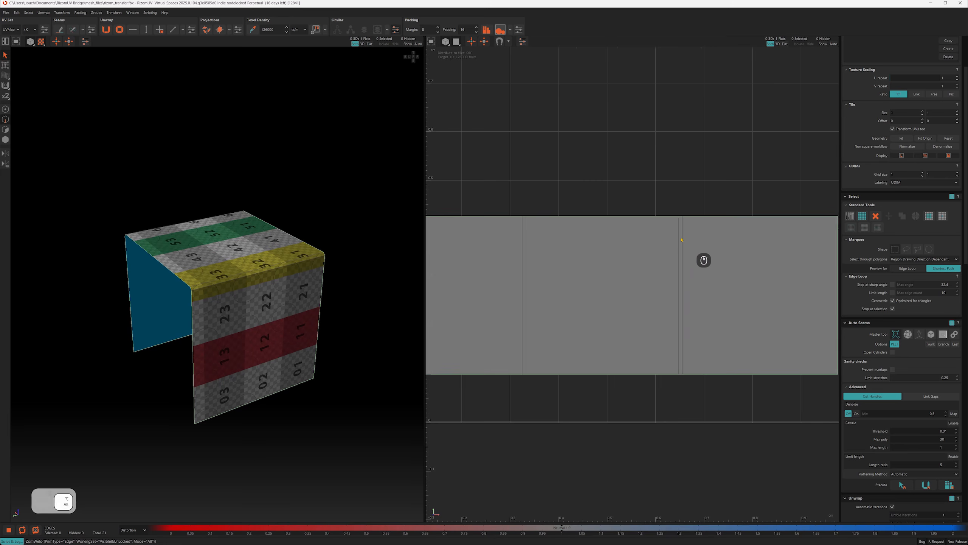
Step: Scale the example box's welded island up to the full width of the UV tile
scroll(682, 210, "down", 2, "alt")
middle_click_drag(682, 210, 788, 219, "alt")
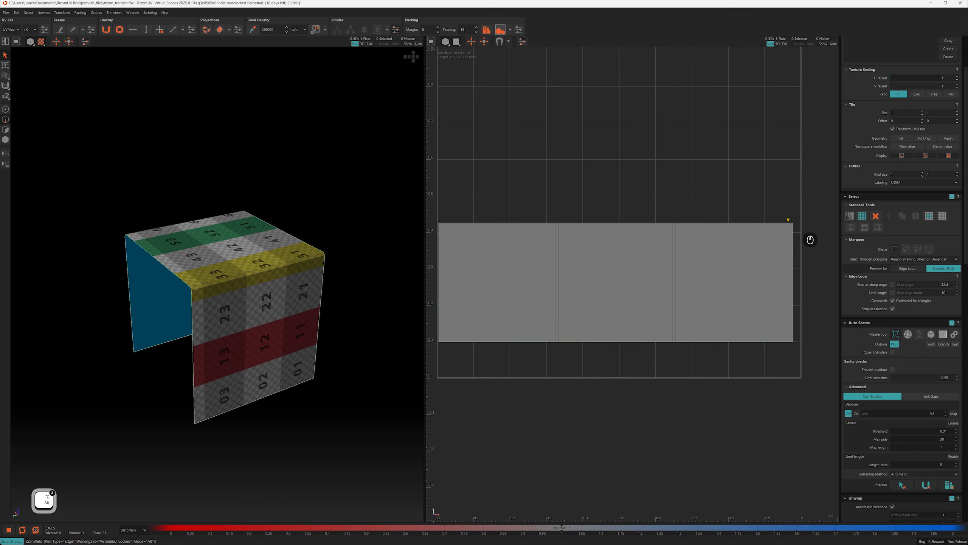
key("Tab")
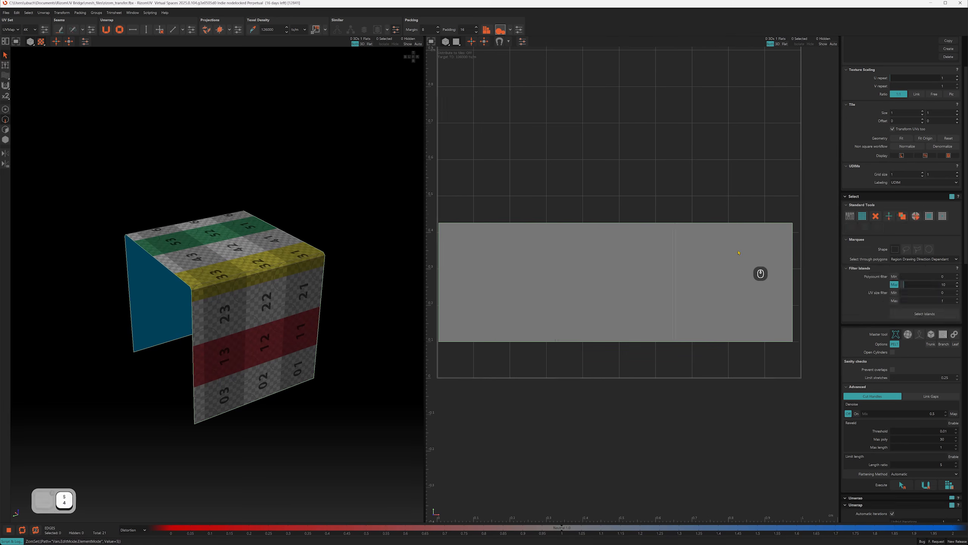
left_click(786, 229)
left_click_drag(794, 223, 802, 223)
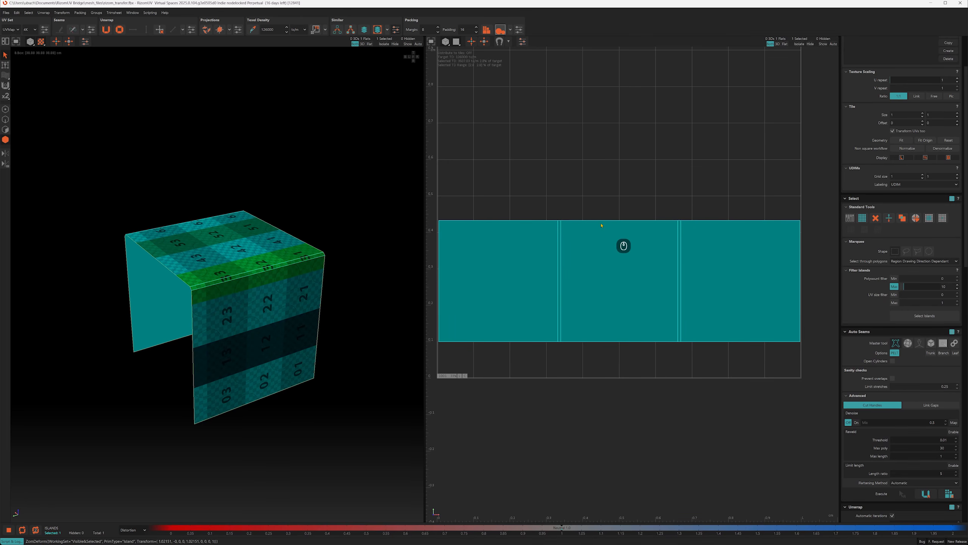
key("Delete")
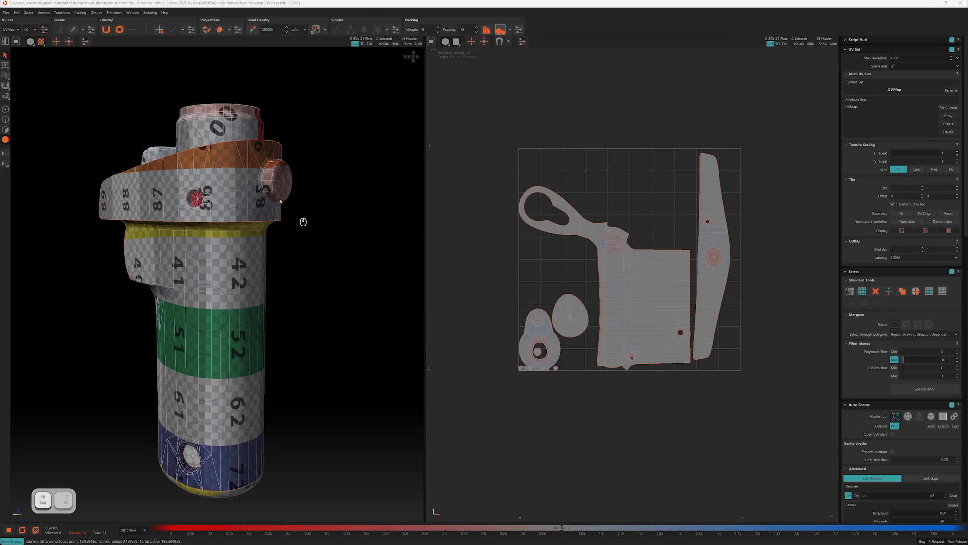
Step: Cut a seam loop around the base of the round knob on the back of the handle's head
mouse_move(278, 200)
left_mouse_down("alt")
mouse_move(288, 205)
mouse_move(273, 203)
left_mouse_up("alt")
scroll(284, 270, "up", 6)
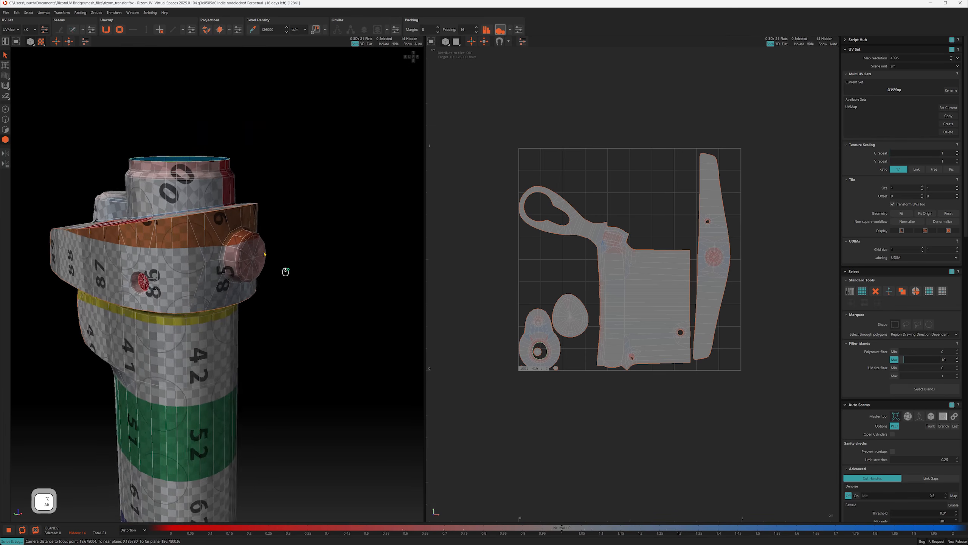
key("2")
double_click(207, 271)
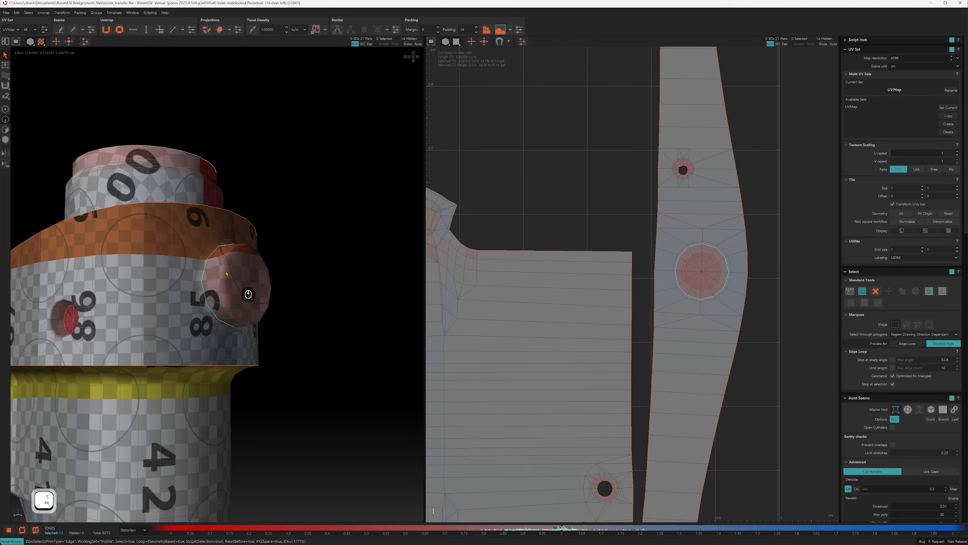
left_click_drag(226, 274, 274, 267, "alt")
key("4")
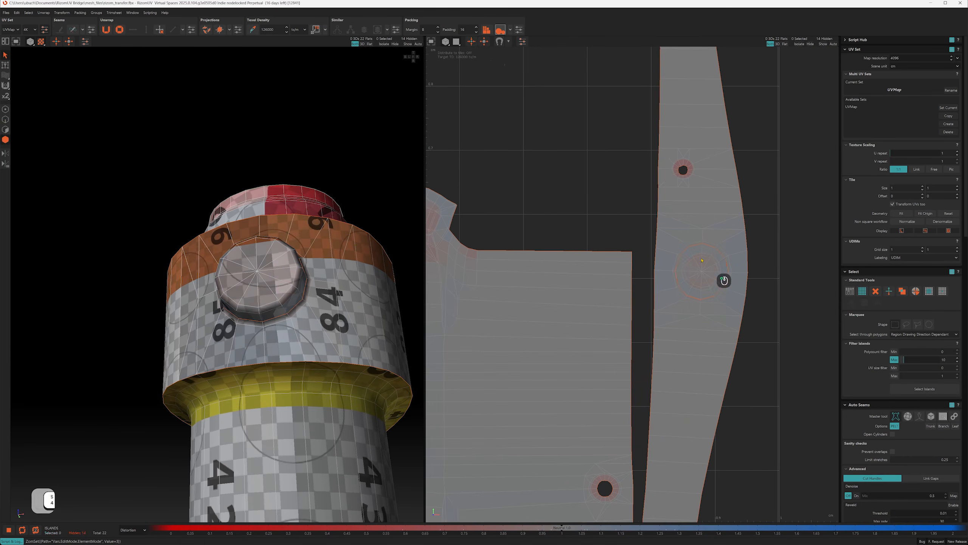
Step: Unfold the head's side band again and move the round knob's island into free space above the grip island
left_click(702, 225)
left_click(757, 187)
scroll(695, 264, "down", 2)
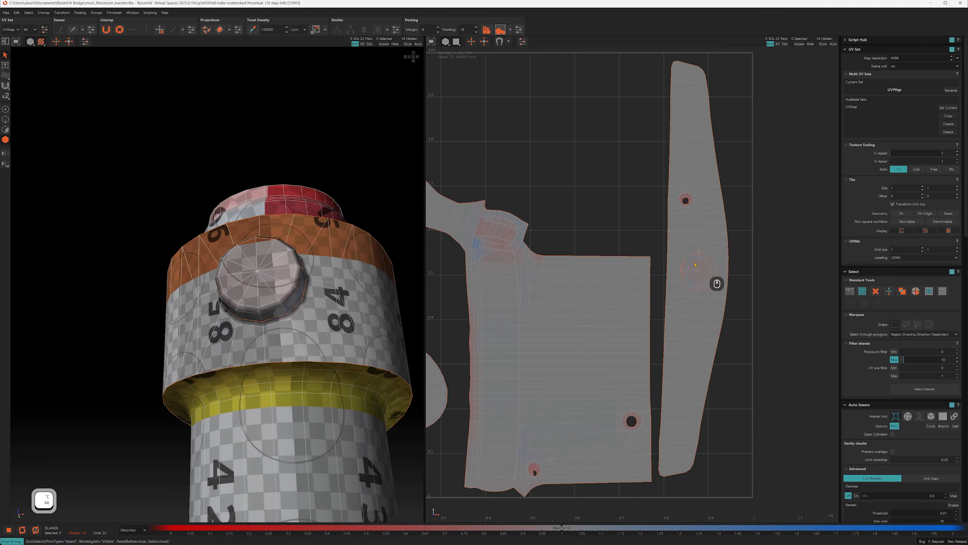
left_click_drag(695, 265, 606, 210)
scroll(625, 240, "down", 3)
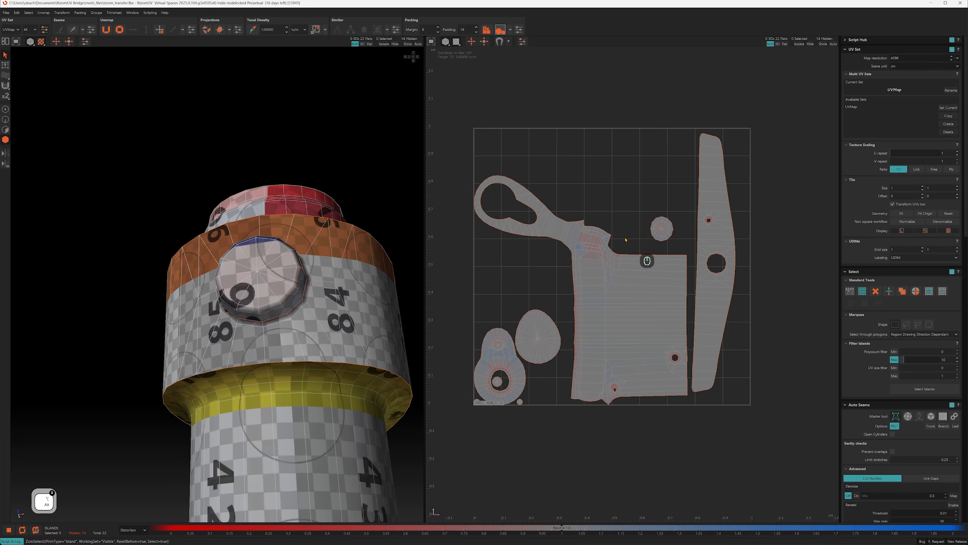
Step: Cut a seam loop around the rim of the small round recess in the grip and move the separated piece off the grip island
middle_click_drag(625, 239, 644, 230, "alt")
scroll(663, 362, "up", 5)
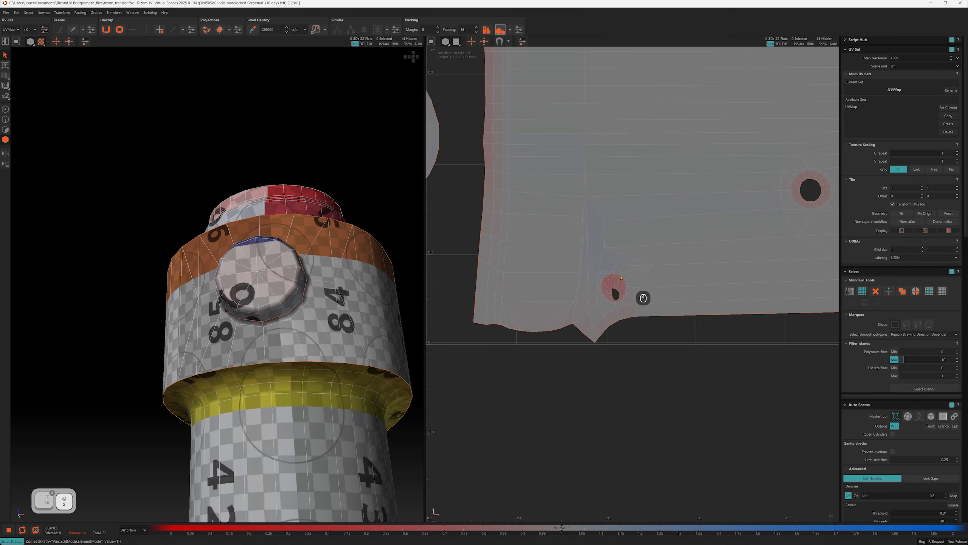
key("2")
double_click(618, 276)
scroll(210, 311, "down", 3)
key("shift+f")
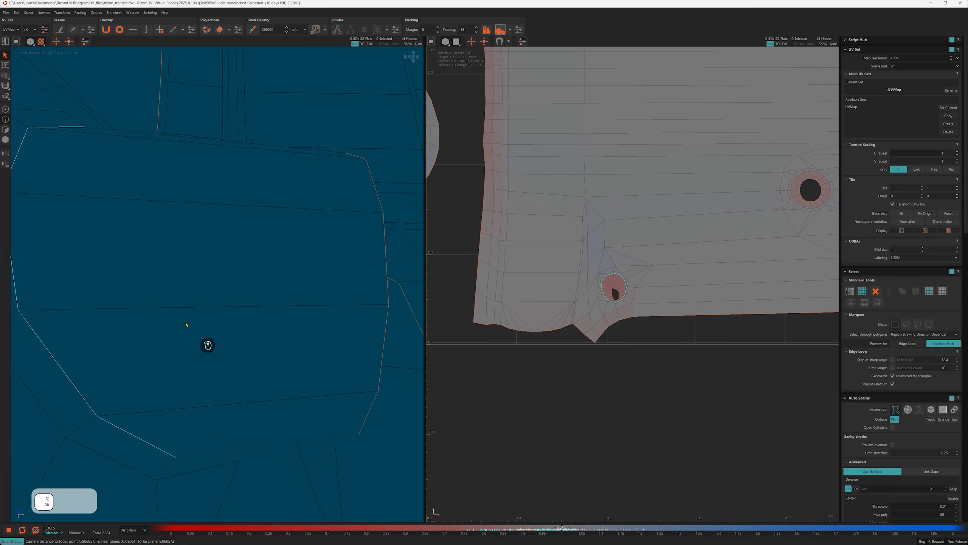
left_click_drag(186, 325, 228, 259, "alt")
scroll(228, 266, "down", 3)
key("c")
key("4")
left_click(228, 259)
middle_click_drag(692, 330, 439, 310, "ctrl+alt+shift")
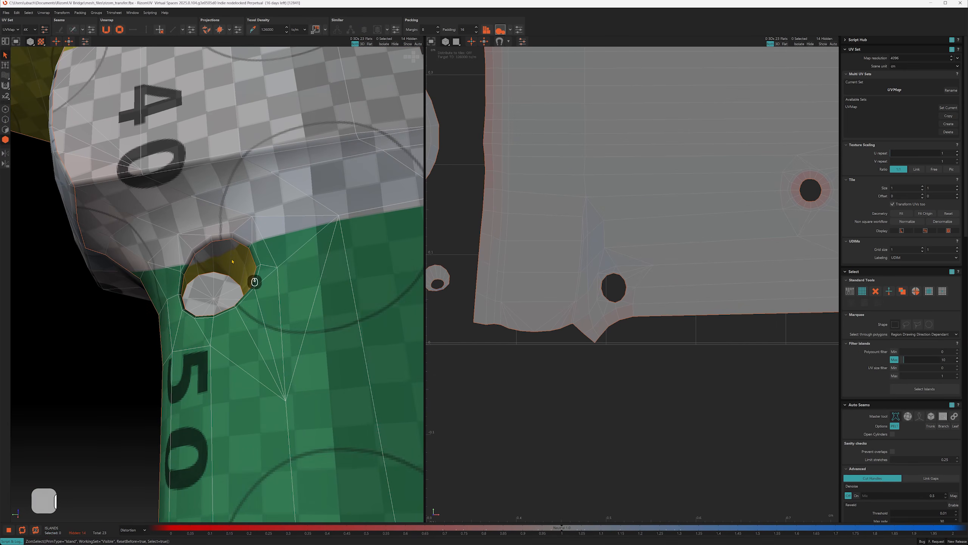
Step: Cut and unroll the side walls of the small recess and the lower round recess, and repack the handle's islands
mouse_move(233, 257)
left_mouse_down("alt")
mouse_move(241, 287)
mouse_move(225, 273)
left_mouse_up("alt")
key("2")
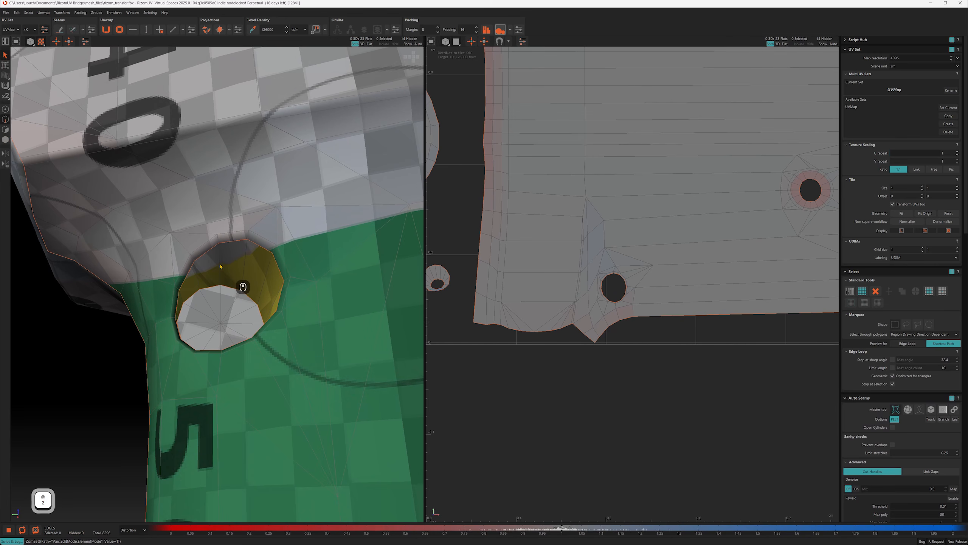
key("c")
key("4")
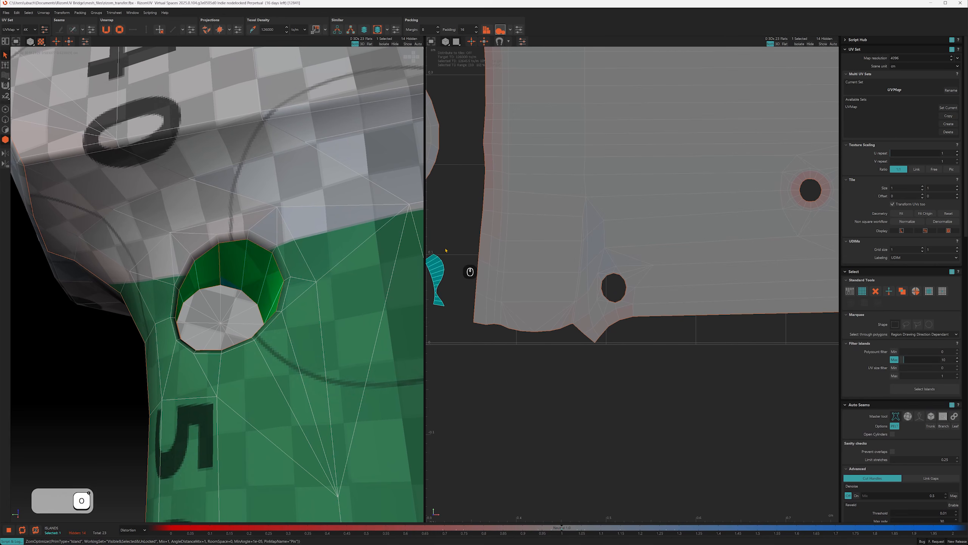
middle_click_drag(495, 286, 536, 304, "alt")
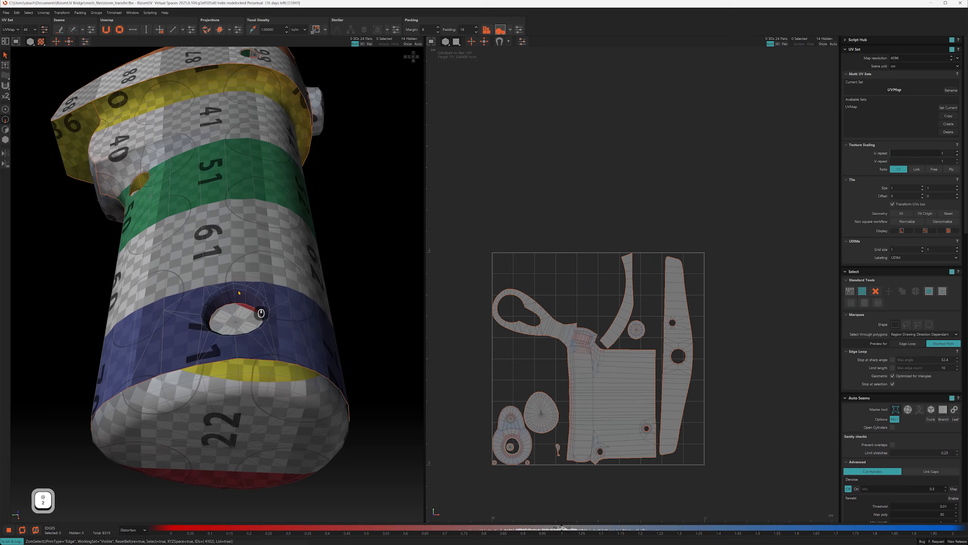
key("4")
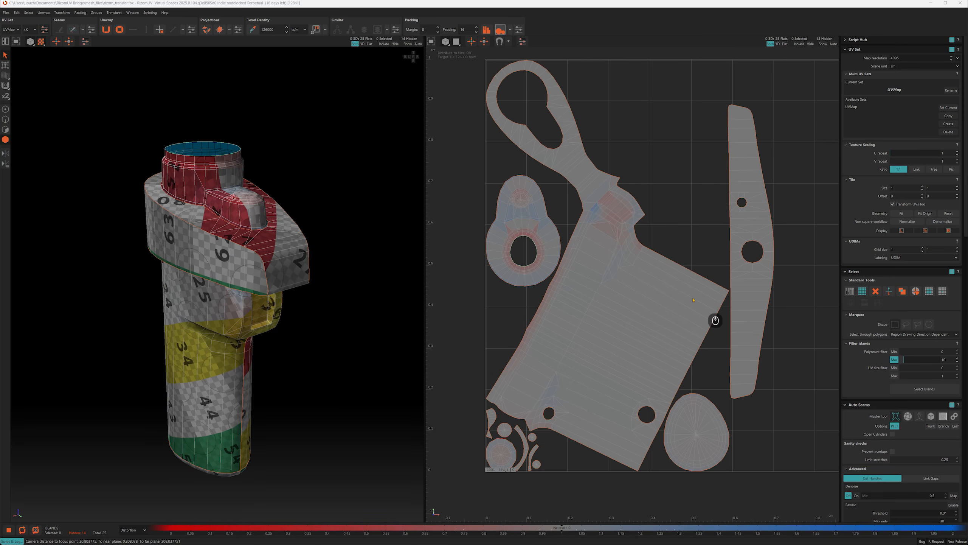
Step: Isolate the grip's main island and cut off the looped section that covers the top of the handle's head
left_click(612, 236)
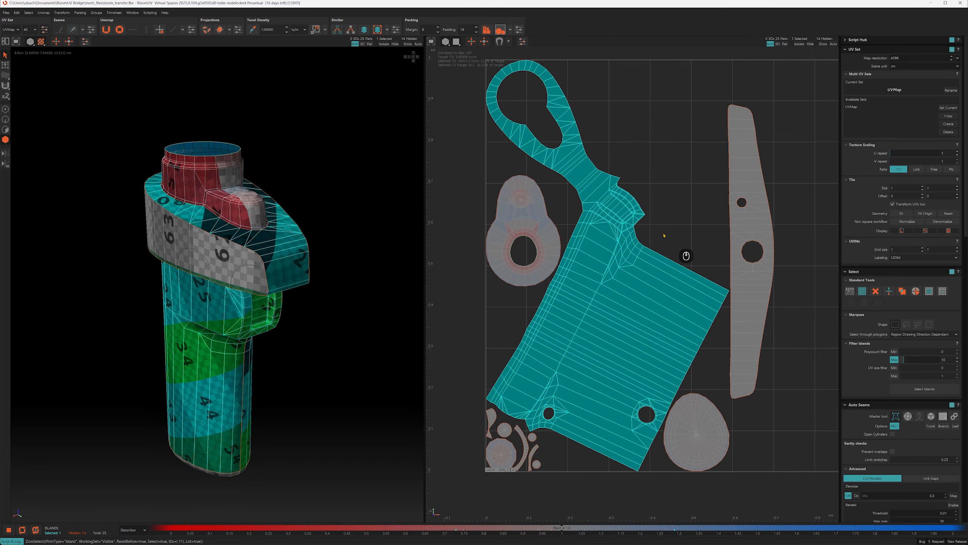
key("i")
right_click_drag(610, 200, 609, 214, "alt")
key("2")
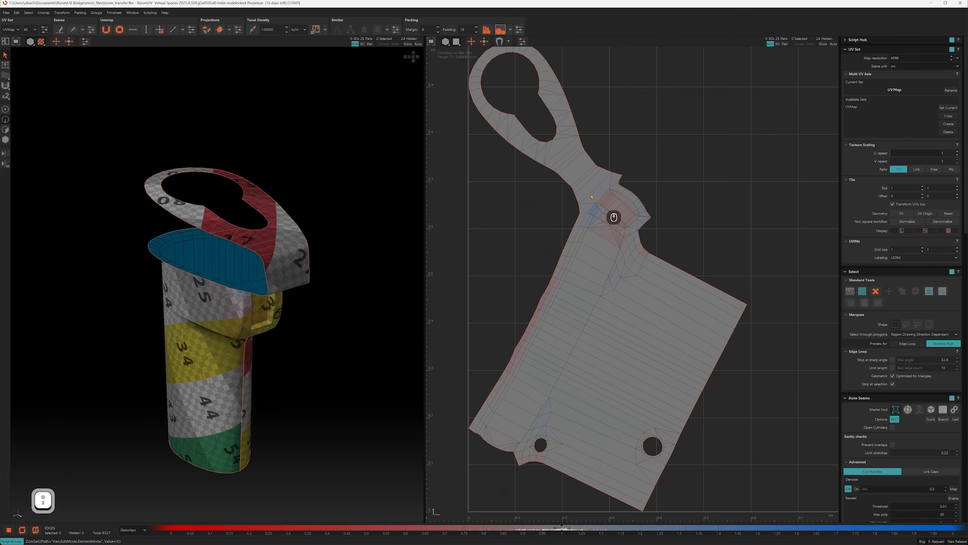
middle_click_drag(591, 197, 569, 267, "alt")
right_click_drag(576, 231, 713, 184, "alt")
key("c")
key("4")
Step: Optimise the separated grip and head-top islands and pack them into the UV tile
left_click(607, 332)
key("o")
key("o")
key("o")
left_click(619, 258)
left_click(552, 266)
key("ctrl+a")
key("p")
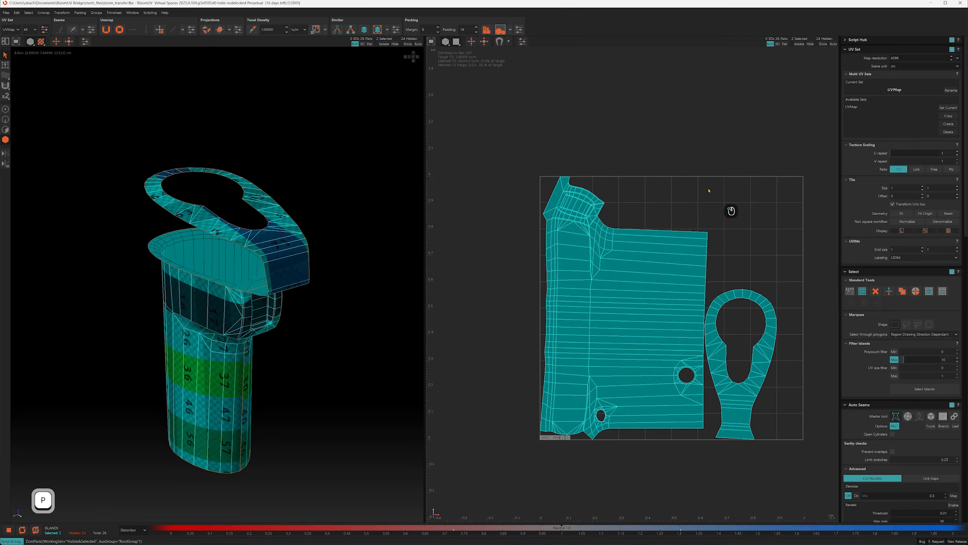
left_click(709, 190)
middle_click_drag(743, 260, 708, 262, "alt")
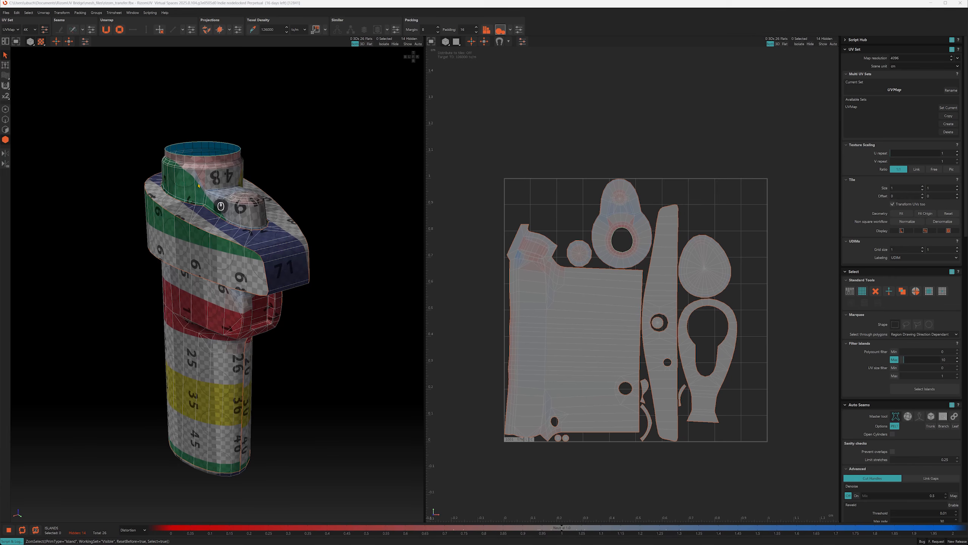
Step: Cut a vertical seam down the back of the round collar on top of the handle's head
left_click_drag(195, 172, 232, 187, "alt")
middle_click_drag(67, 228, 190, 242, "alt")
right_click_drag(191, 242, 198, 254, "alt")
left_click_drag(196, 255, 230, 251, "alt")
middle_click_drag(139, 259, 153, 250, "alt")
right_click_drag(153, 250, 182, 263, "alt")
key("2")
double_click(182, 259)
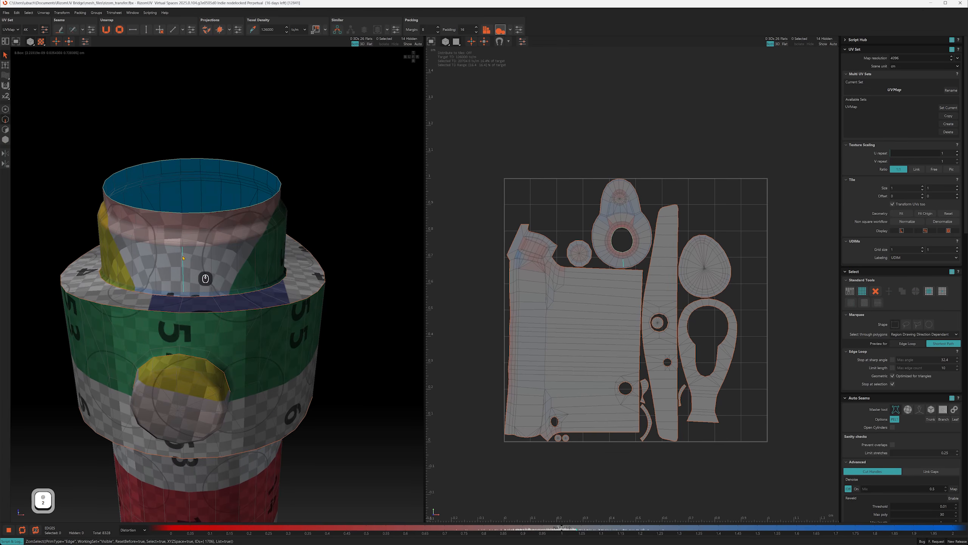
left_click_drag(208, 255, 178, 260, "alt")
middle_click_drag(236, 262, 255, 268, "alt")
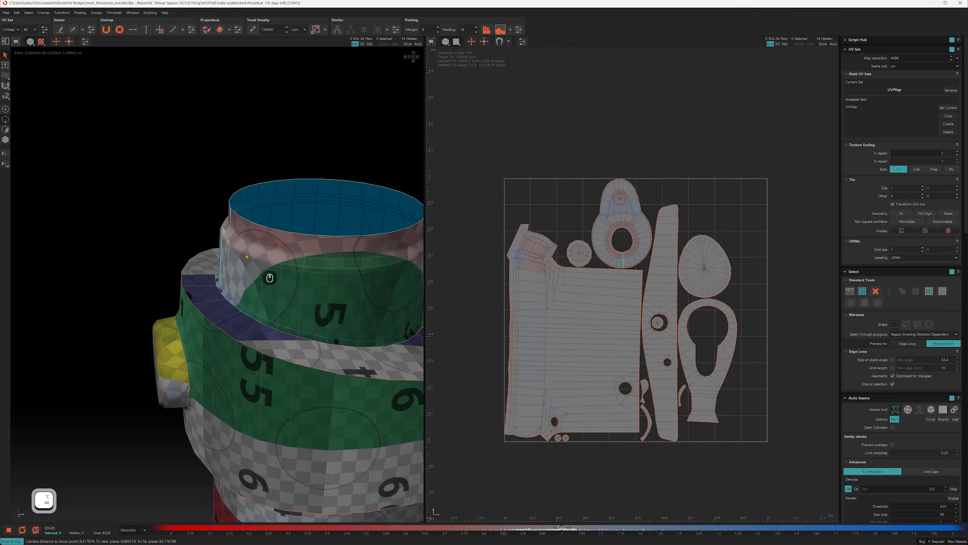
Step: Unfold the collar's island along the new back seam and isolate it to examine its distortion
left_click_drag(246, 256, 290, 237, "alt")
key("4")
key("u")
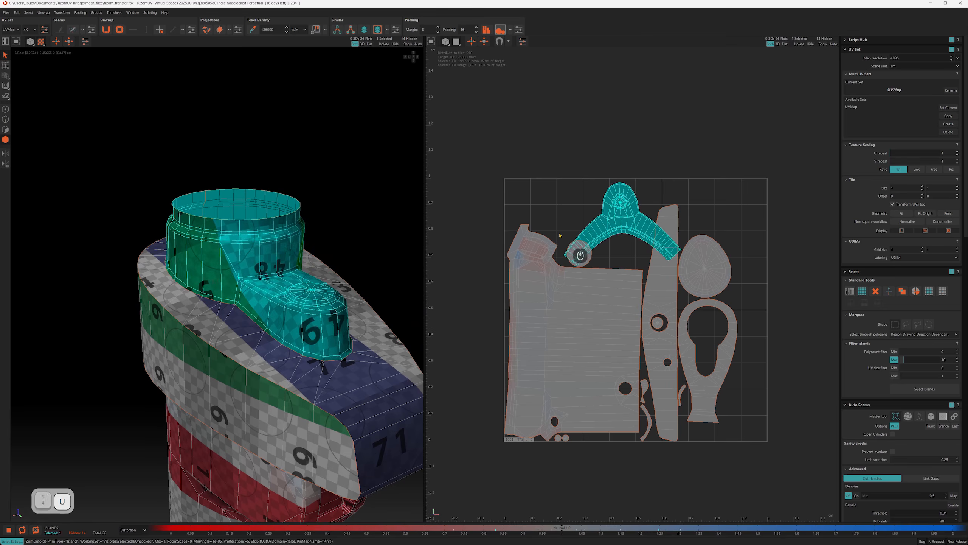
key("i")
right_click_drag(626, 209, 662, 214, "alt")
mouse_move(295, 271)
left_mouse_down("alt")
mouse_move(282, 276)
mouse_move(298, 267)
left_mouse_up("alt")
key("Delete")
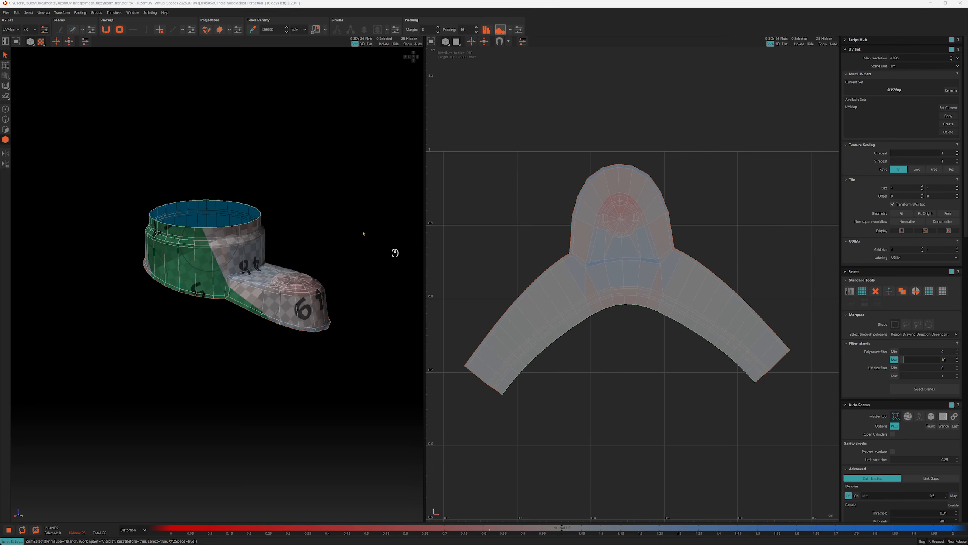
left_click_drag(324, 247, 335, 271, "alt")
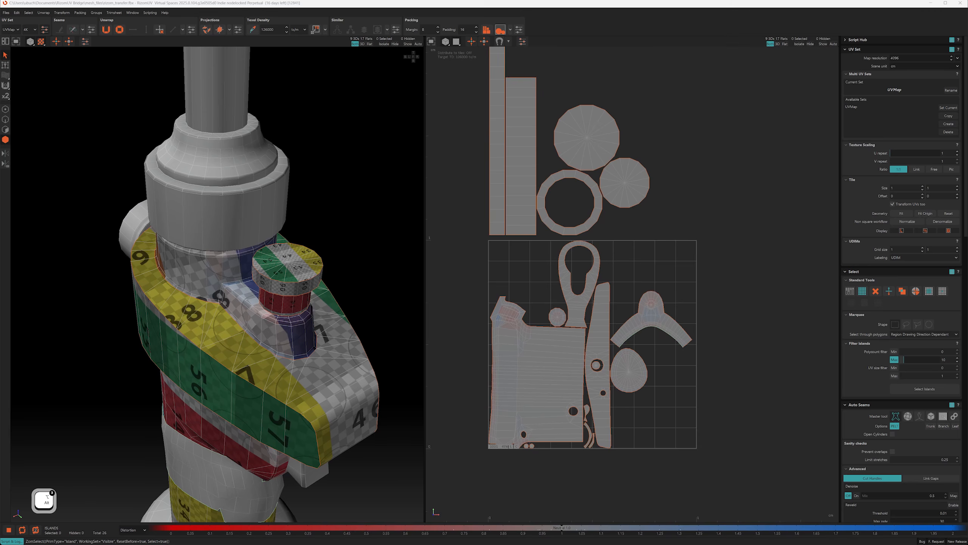
Step: Select all islands of the handle and move them out of the UV tile, beside the finished islands above it
left_click(686, 457)
left_click(543, 349)
key("a")
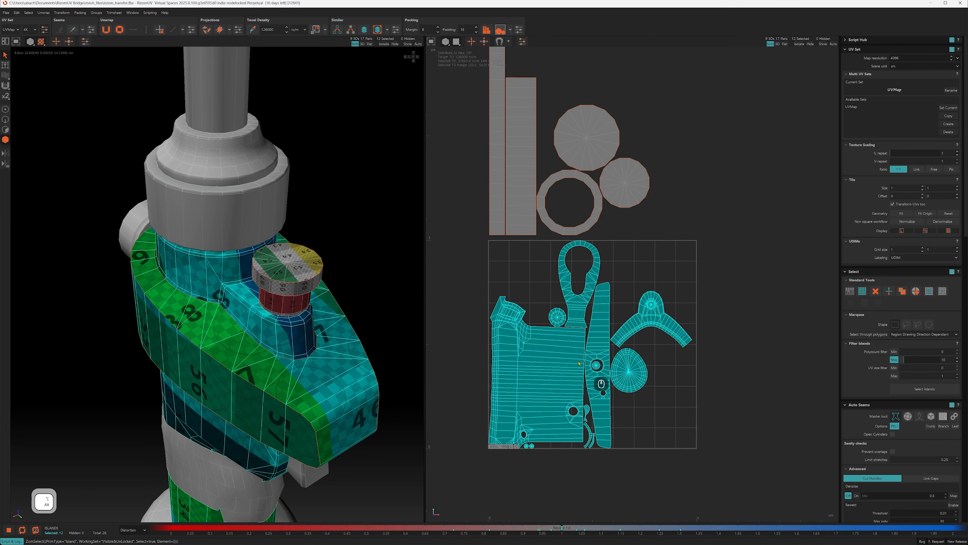
right_click_drag(578, 366, 588, 325, "alt")
middle_click_drag(588, 325, 612, 318, "alt")
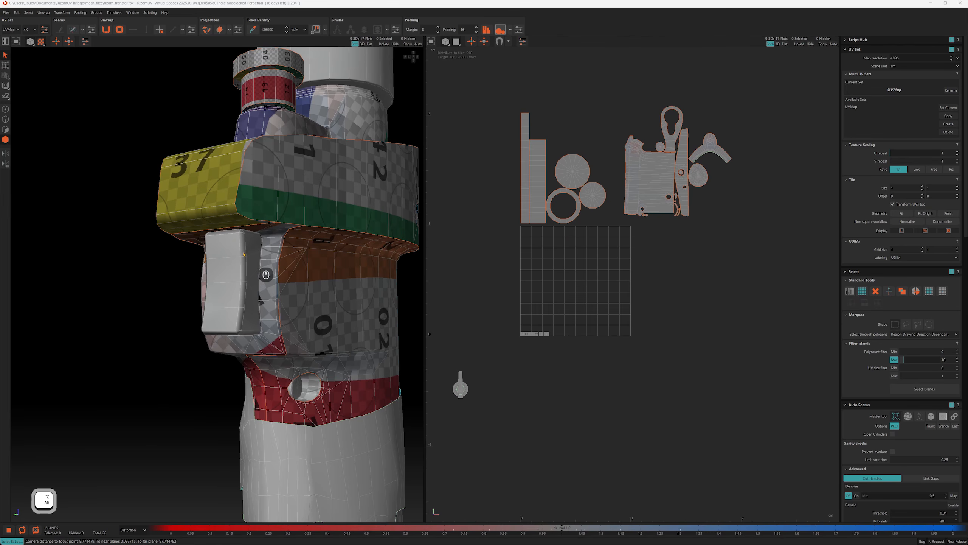
Step: Isolate the trigger block on the front of the handle and pick its corner edges for seams
key("i")
key("F2")
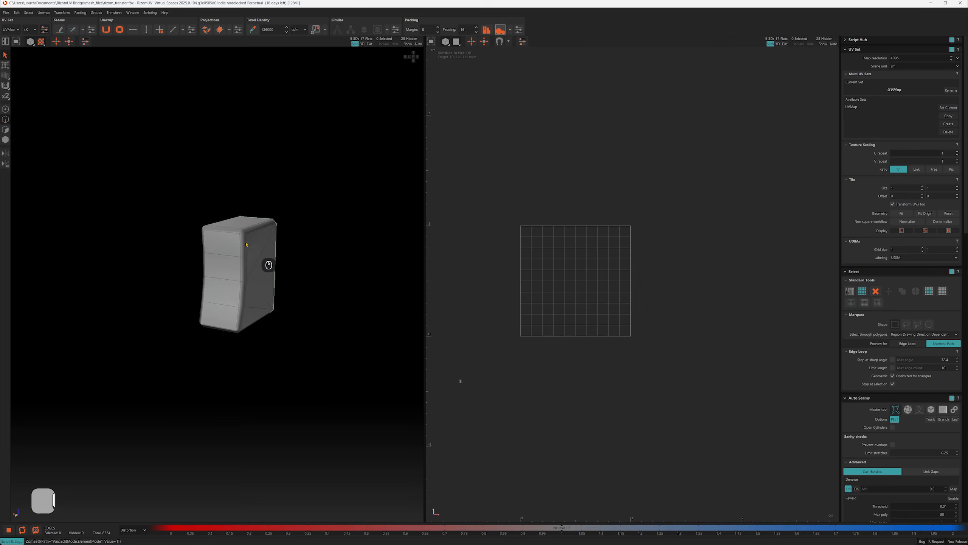
left_click(246, 244)
left_click_drag(246, 245, 272, 238, "alt")
left_click(178, 241, "shift")
left_click_drag(194, 277, 200, 318, "alt")
left_click(197, 325, "shift")
left_click(232, 275, "shift")
mouse_move(245, 262)
left_mouse_down("alt")
mouse_move(256, 268)
mouse_move(233, 263)
mouse_move(239, 272)
mouse_move(237, 255)
mouse_move(248, 264)
mouse_move(289, 257)
mouse_move(241, 257)
left_mouse_up("alt")
left_click(245, 261)
key("F4")
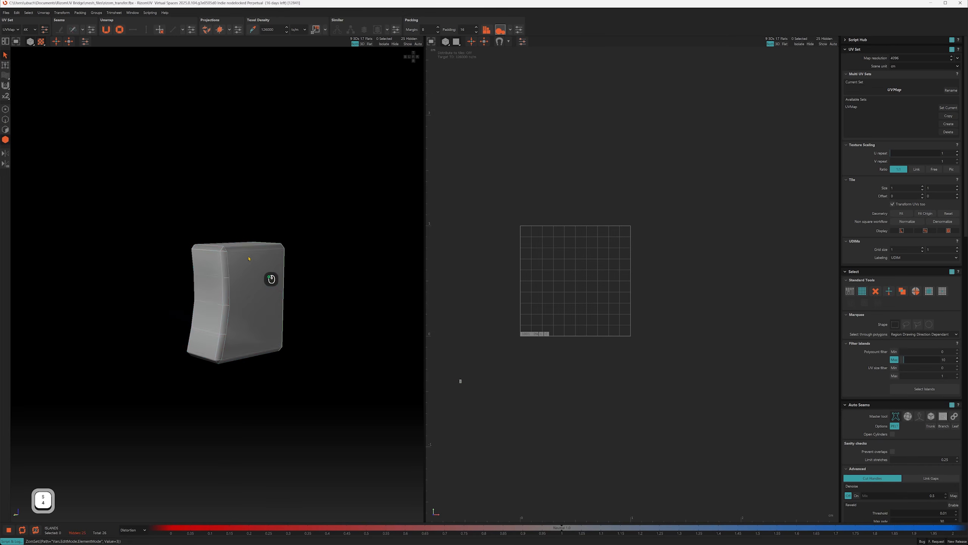
Step: Unfold and optimise the trigger block as one flattened island and pack it into the UV tile
left_click(248, 257)
key("u")
key("o")
key("p")
left_click(598, 231)
right_click_drag(563, 287, 585, 345, "alt")
Step: Cut the trigger block's corner edges, unfold it into a cross-shaped island and pack it into the tile
left_click_drag(265, 253, 202, 344, "alt")
key("F2")
key("F4")
key("ctrl+a")
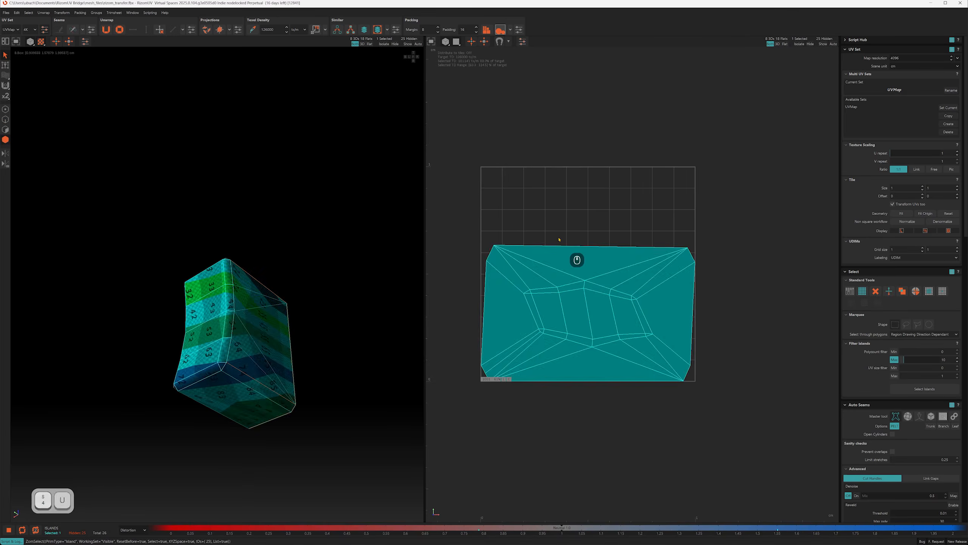
key("u")
key("p")
left_click(671, 175)
left_click_drag(229, 290, 280, 285, "alt")
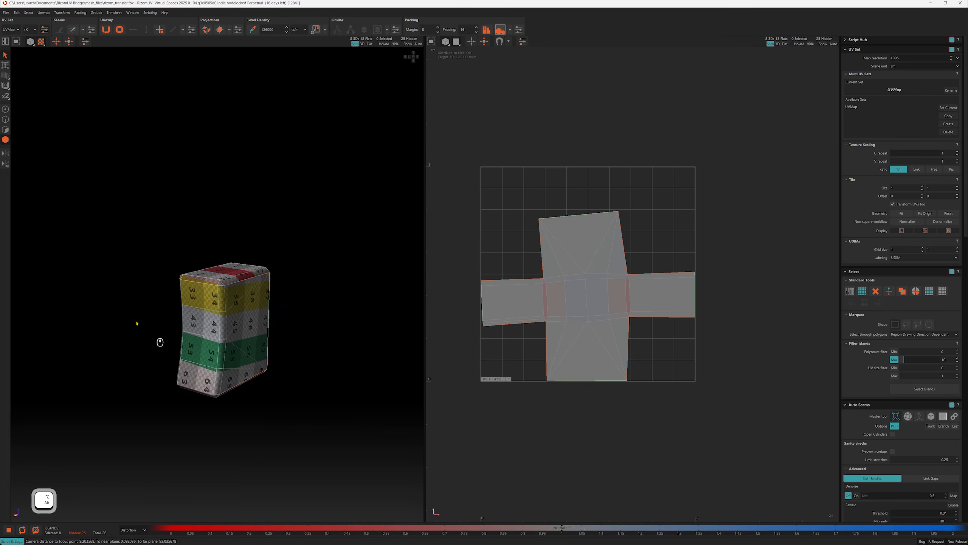
Step: Isolate the thin sleeve wrapped around the grip and cut a vertical seam through its wall
left_click(142, 362)
left_click_drag(145, 362, 205, 355, "alt")
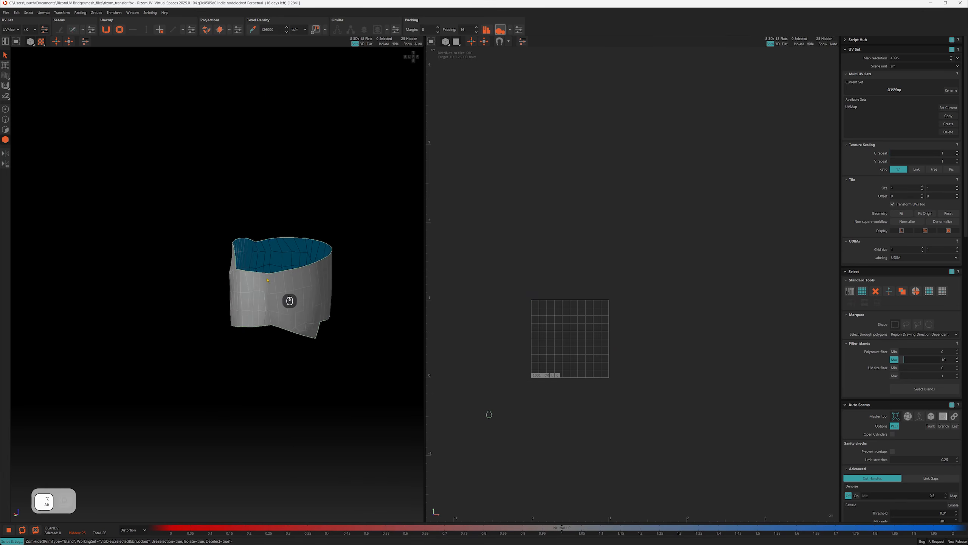
left_click_drag(287, 305, 300, 327, "alt")
key("2")
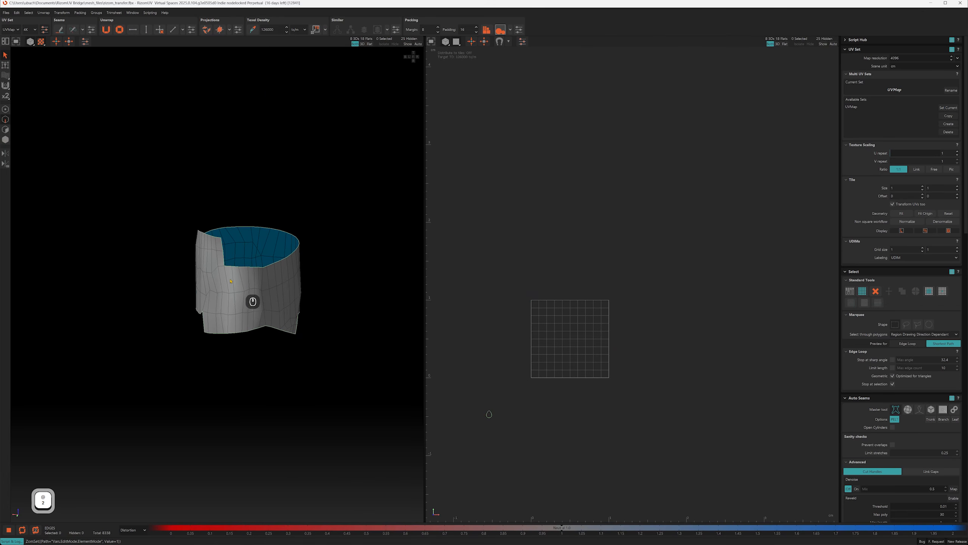
double_click(234, 283)
key("c")
left_click_drag(234, 283, 278, 287, "alt")
key("4")
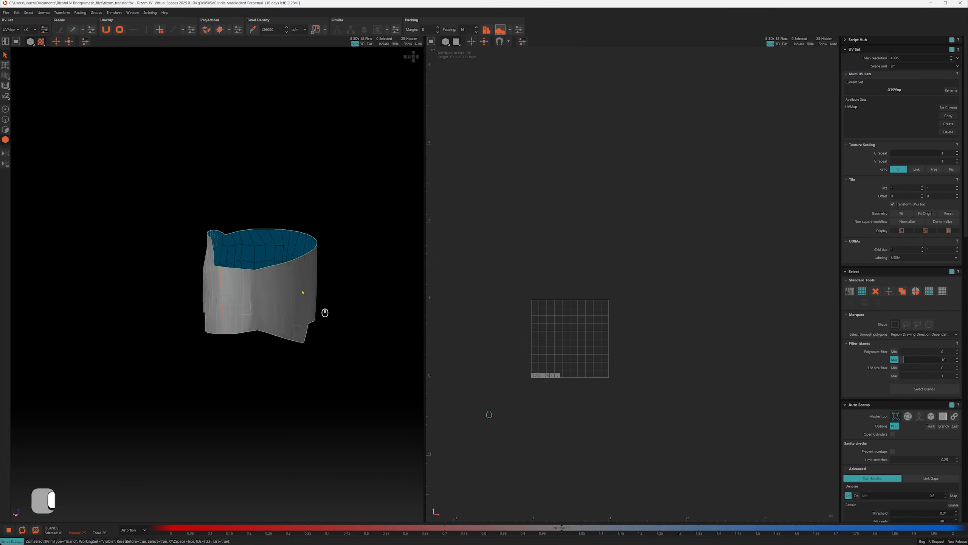
Step: Unfold, optimise and pack the sleeve as a strip, and place it beside the trigger's island outside the tile
left_click(303, 293)
key("u")
key("o")
key("p")
left_click(587, 320)
right_click_drag(587, 320, 589, 450, "alt")
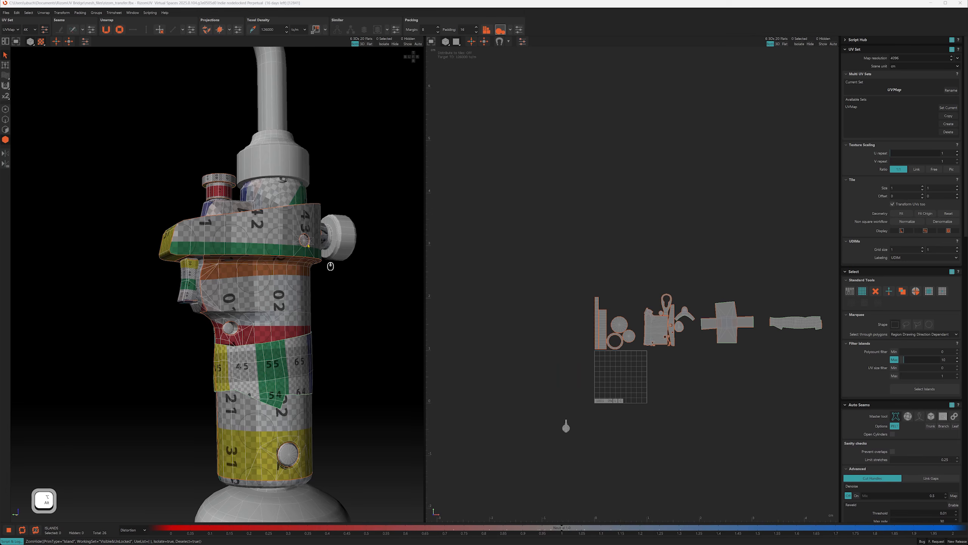
Step: Isolate the three small round caps on the handle, pack their islands and place them above the finished islands
left_click(327, 266)
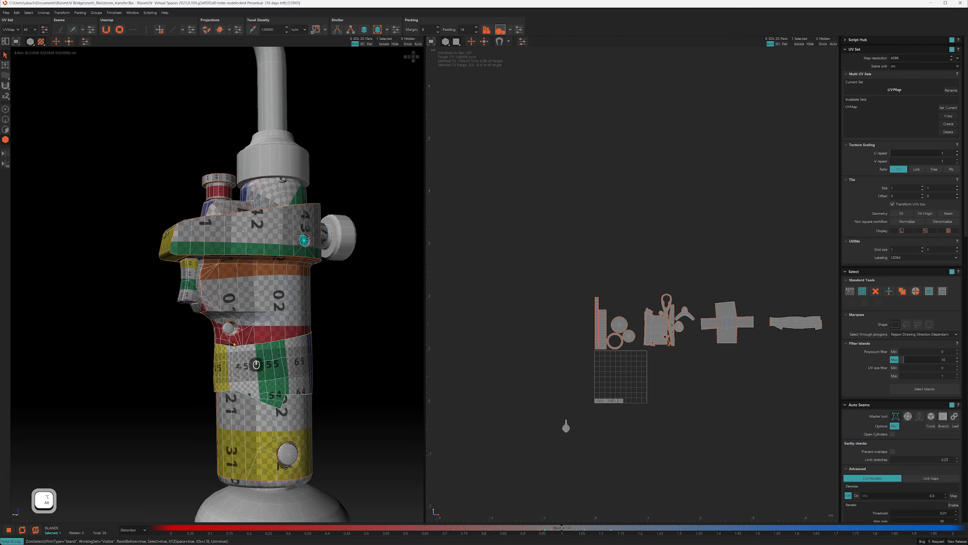
left_click(229, 331, "shift")
left_click(286, 452, "shift")
key("i")
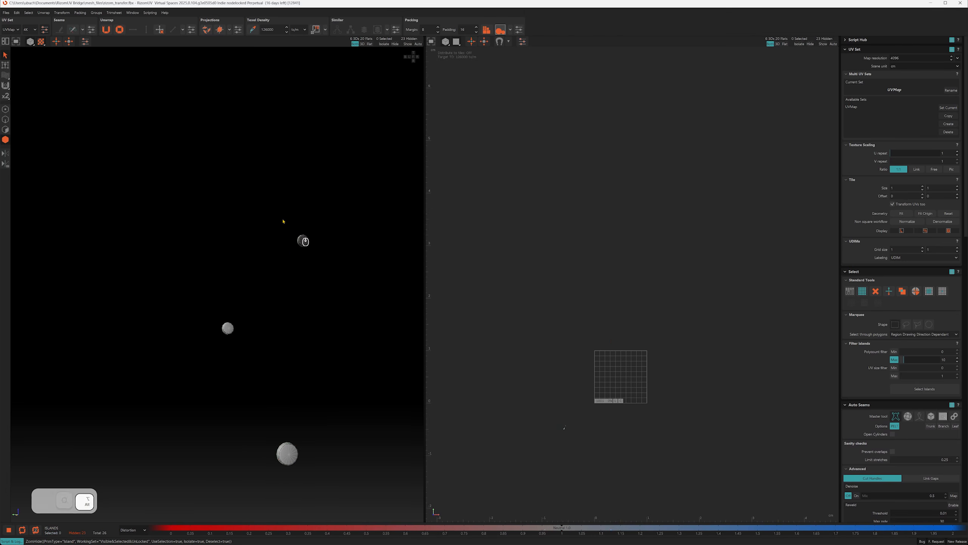
right_click_drag(281, 218, 297, 257, "alt")
mouse_move(297, 257)
left_mouse_down("alt")
mouse_move(322, 288)
mouse_move(299, 245)
left_mouse_up("alt")
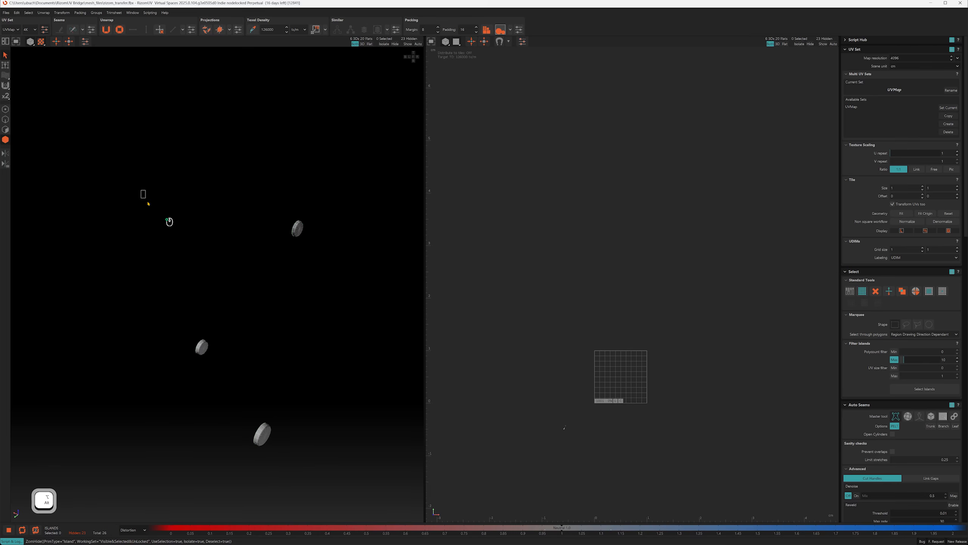
left_click_drag(148, 203, 321, 455)
key("p")
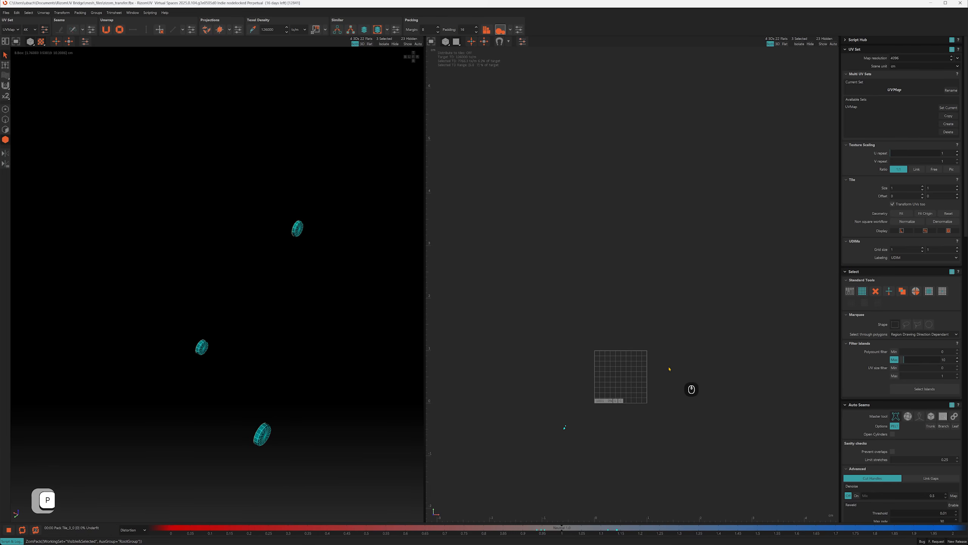
left_click(674, 358)
right_click_drag(617, 356, 625, 409, "alt")
middle_click_drag(626, 411, 611, 376, "alt")
right_click_drag(612, 376, 637, 436, "alt")
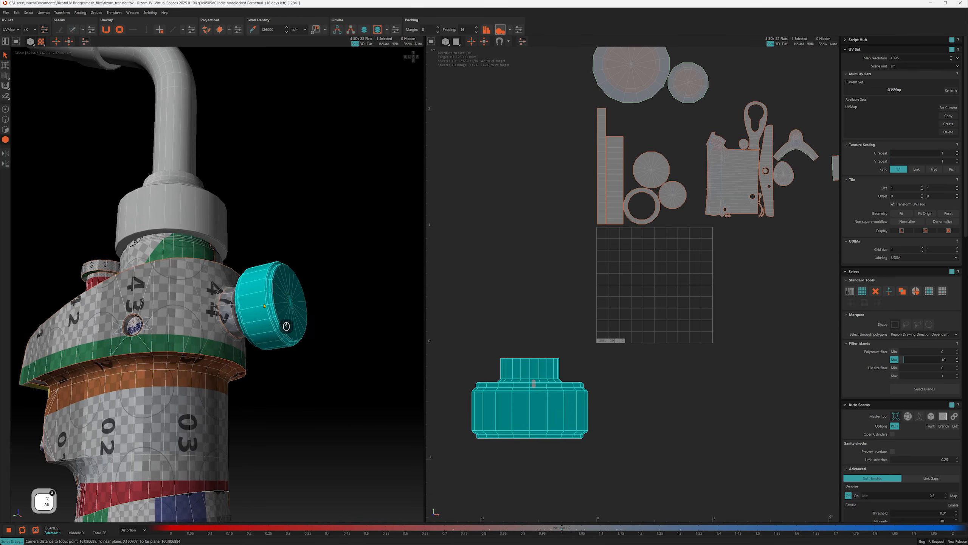
Step: Isolate the round knob behind the handle's head and cut seam loops along both edges of its wide band
left_click_drag(286, 320, 307, 329, "alt")
key("i")
right_click_drag(275, 324, 290, 361, "alt")
key("2")
left_click_drag(267, 340, 261, 421, "alt")
double_click(272, 353)
key("c")
key("1")
key("2")
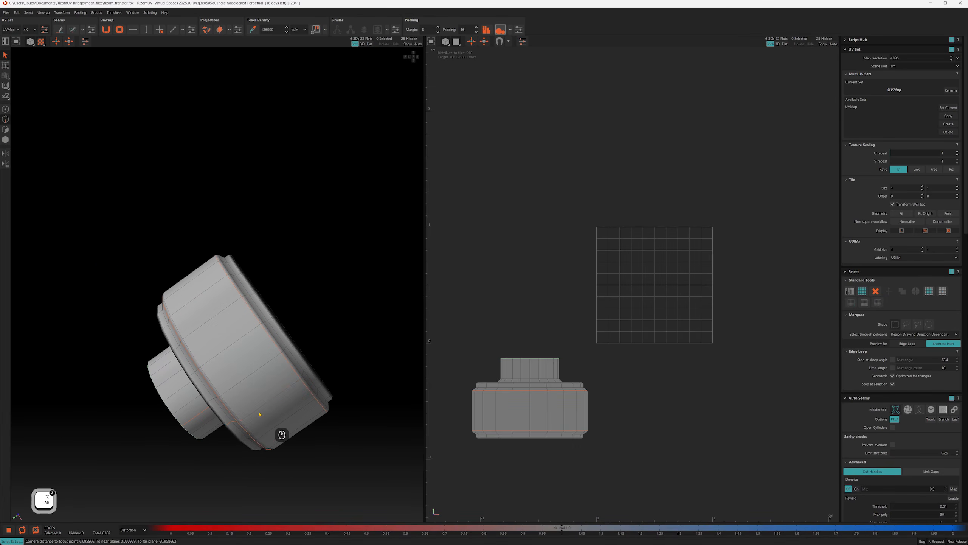
Step: Cut the knob's sides open lengthwise, unfold its islands and pack them into the UV tile
left_click(240, 423)
key("c")
key("1")
key("ctrl+a")
key("u")
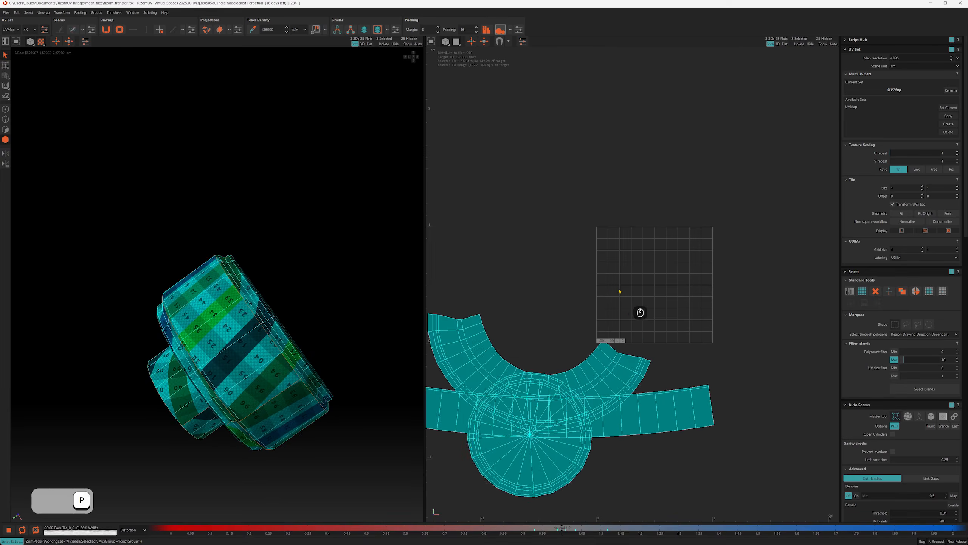
key("p")
left_click(625, 294)
key("f")
Step: Isolate the gas cylinder and cut a seam loop around its bottom edge
left_click_drag(337, 275, 296, 336, "alt")
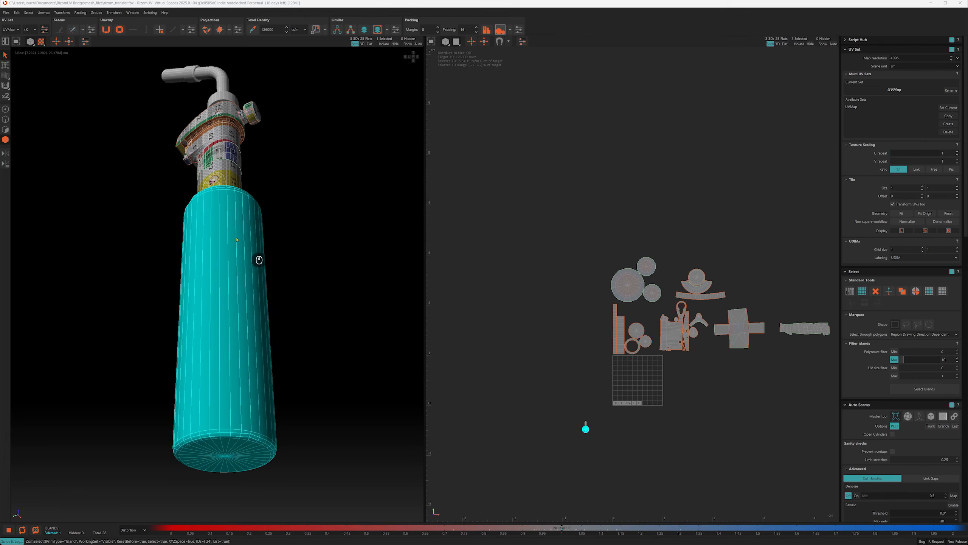
middle_click_drag(237, 311, 235, 281, "alt")
right_click_drag(235, 280, 303, 287, "alt")
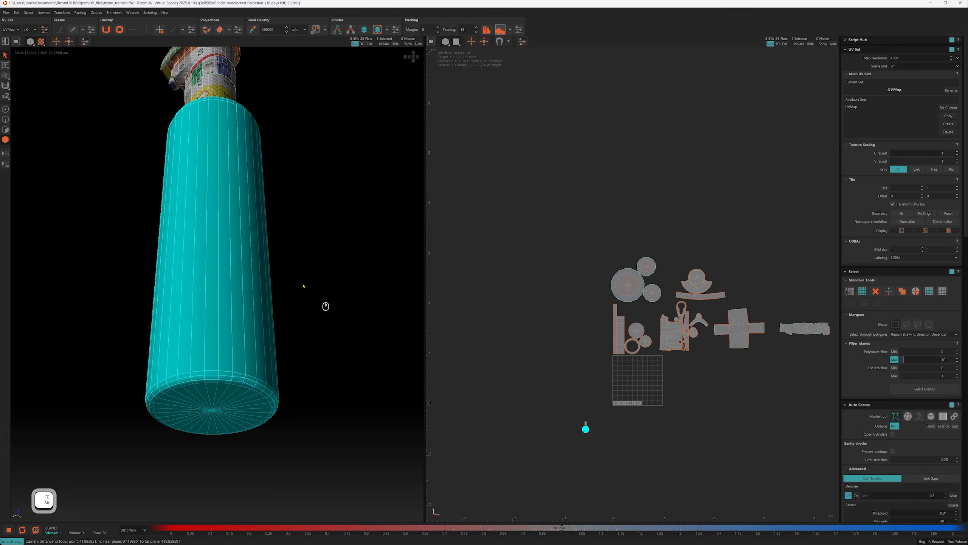
key("i")
key("2")
double_click(228, 366)
key("c")
Step: Cut a seam loop around the gas cylinder's shoulder and a lengthwise seam down its body
left_click_drag(226, 363, 225, 438, "alt")
double_click(219, 196)
key("c")
double_click(296, 222)
key("c")
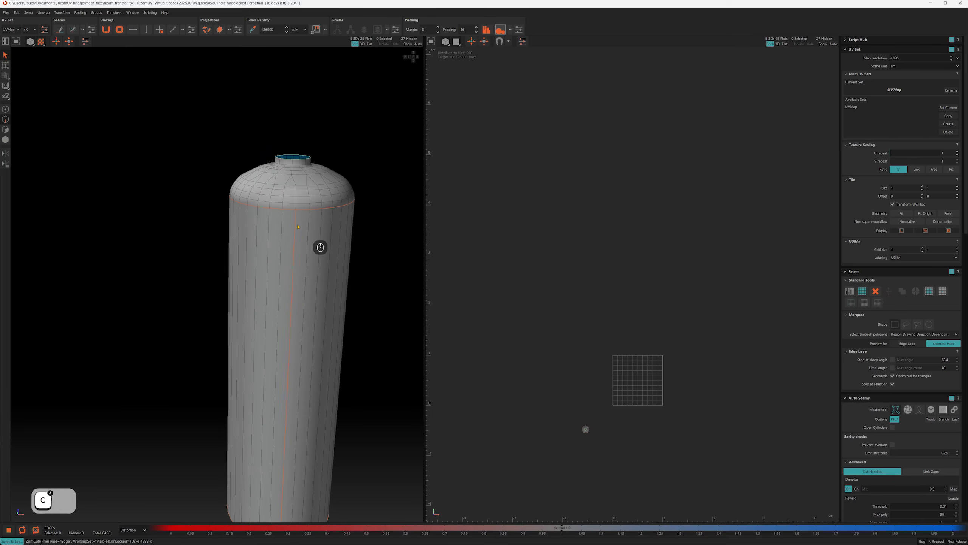
Step: Unfold and pack the gas cylinder's islands, and place them above the finished islands outside the tile
key("1")
key("ctrl+a")
key("u")
key("i")
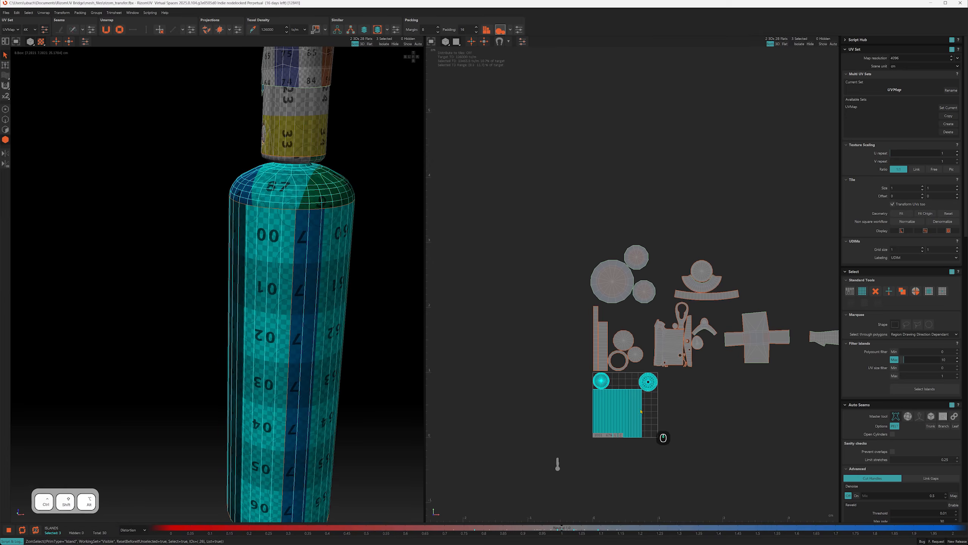
left_click_drag(664, 439, 664, 259)
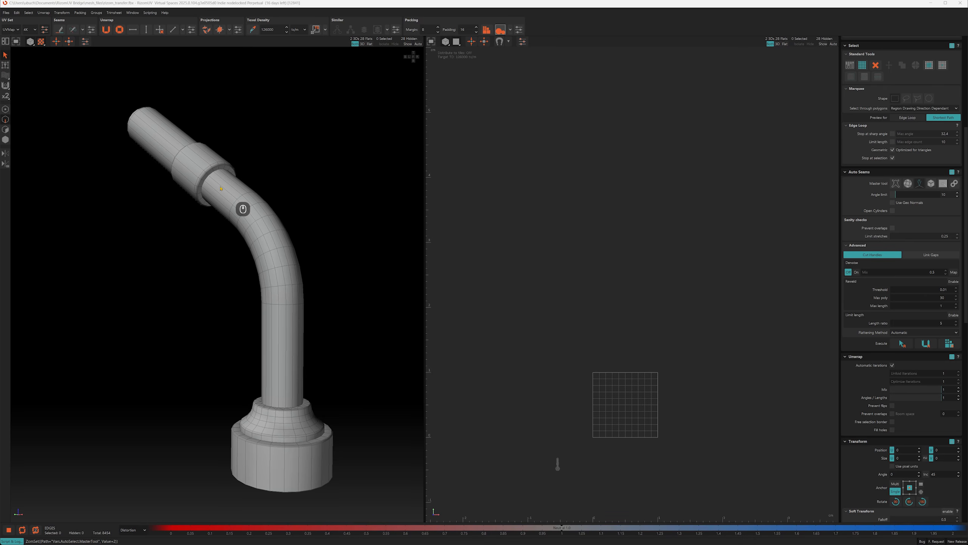
Step: Auto-select the sharp edges of the isolated bent nozzle tube and cut them as seams
key("2")
left_click(237, 193)
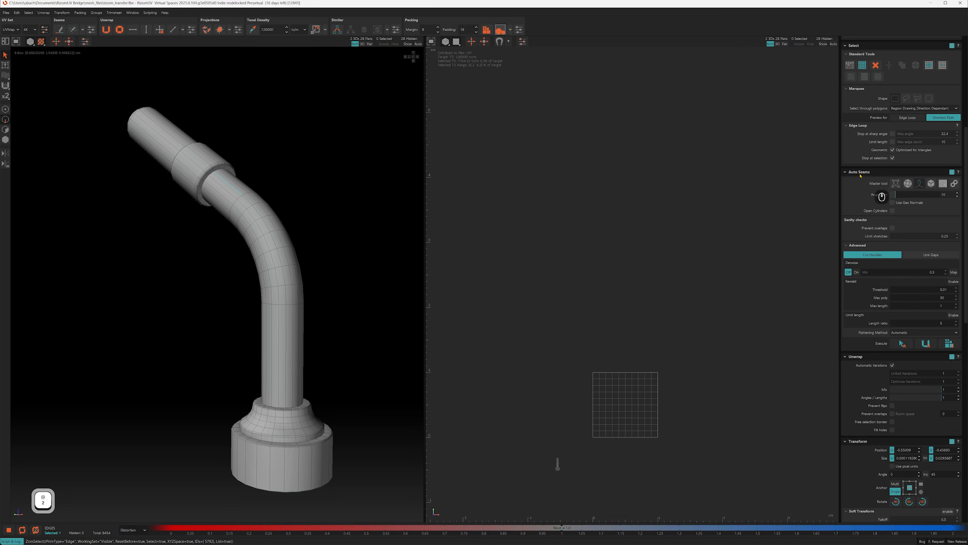
left_click(903, 344)
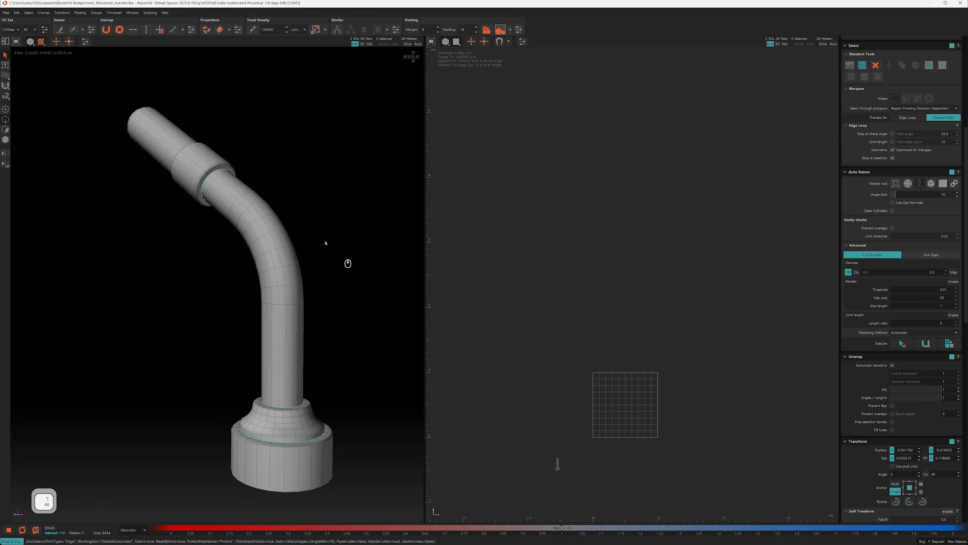
left_click_drag(346, 264, 324, 195, "alt")
key("c")
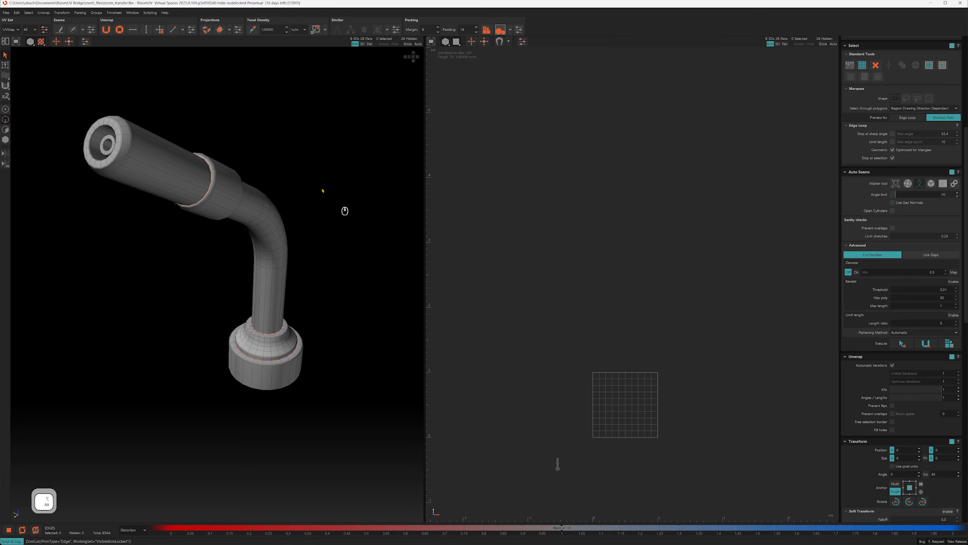
Step: Cut lengthwise seams along the bent tube, its nozzle tip and its stepped base so that each section opens flat
scroll(324, 194, "up", 3)
left_click(902, 343)
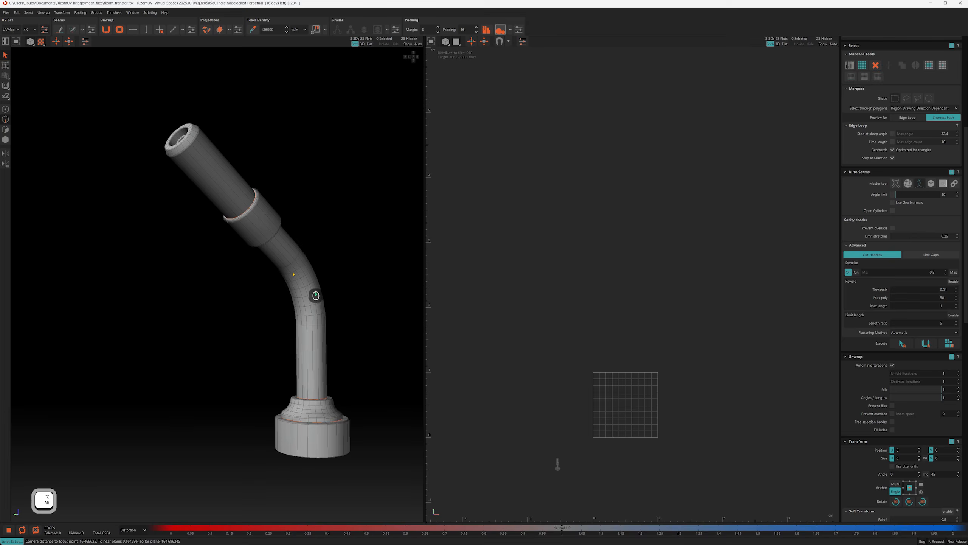
middle_click_drag(291, 274, 282, 271, "alt")
left_click_drag(282, 271, 275, 277, "alt")
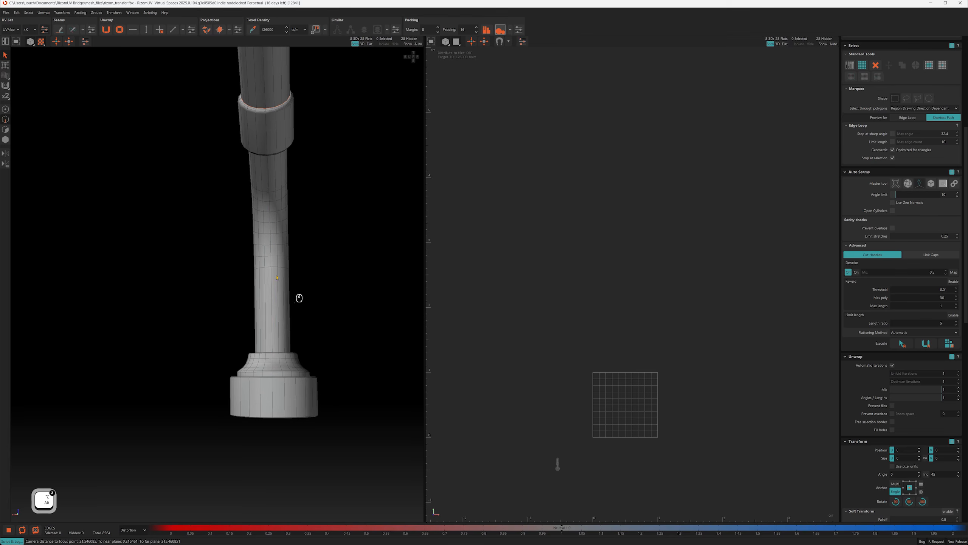
key("2")
left_click_drag(280, 241, 232, 179, "alt")
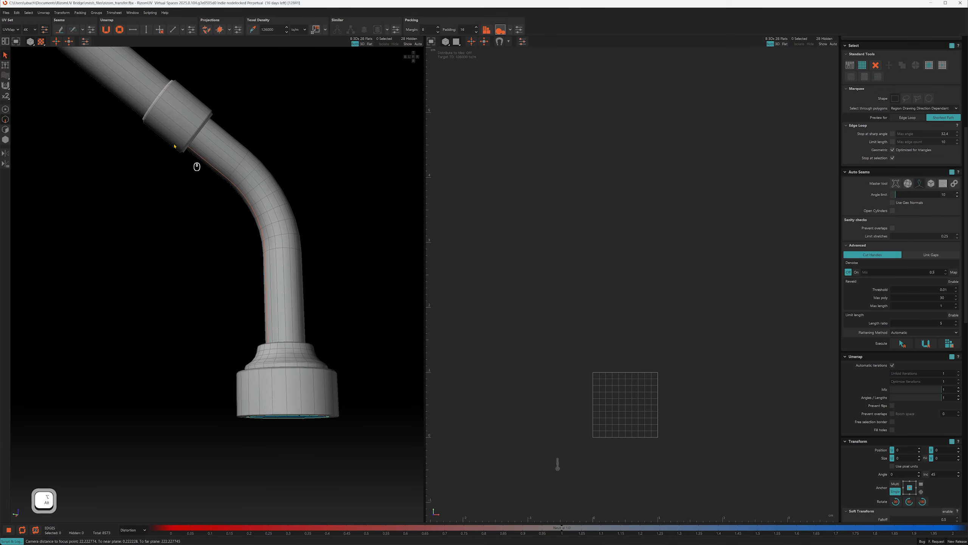
double_click(230, 150)
key("c")
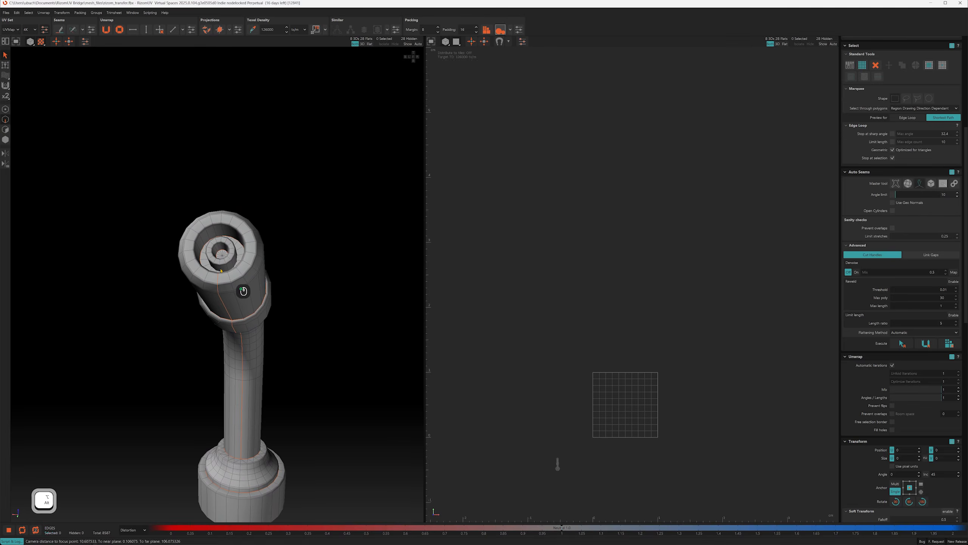
double_click(220, 270)
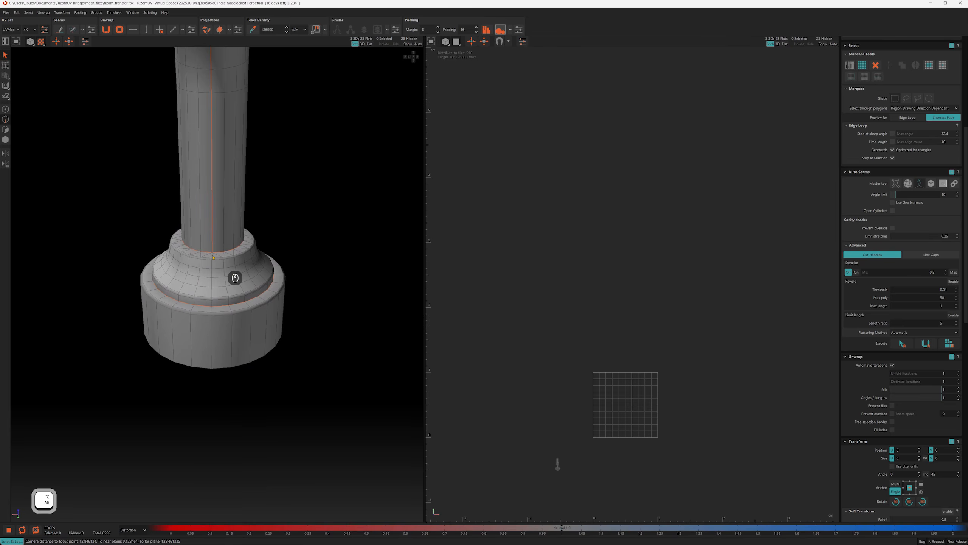
left_click(212, 257)
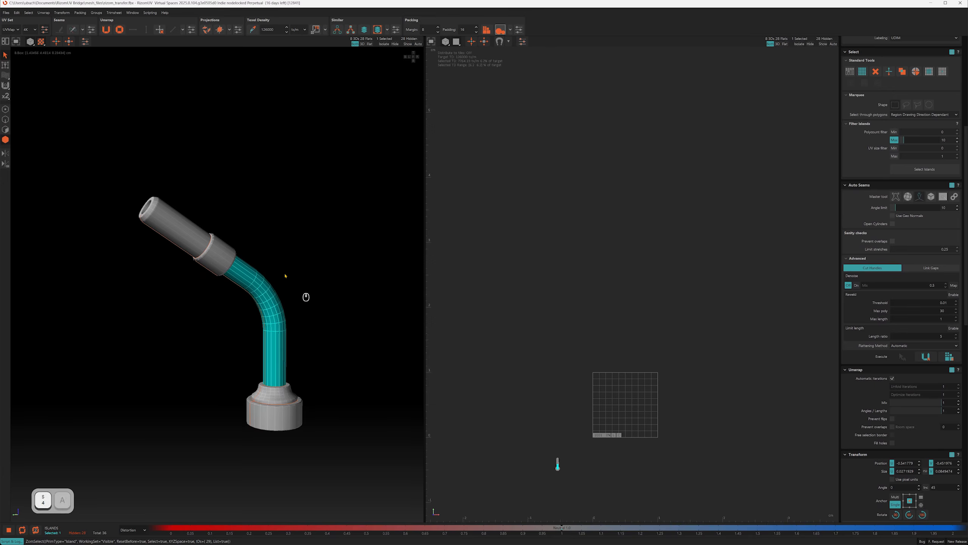
Step: Unfold all islands of the bent nozzle tube and pack them into the UV tile
key("ctrl+a")
key("u")
key("p")
left_click_drag(203, 246, 214, 256, "alt")
key("q")
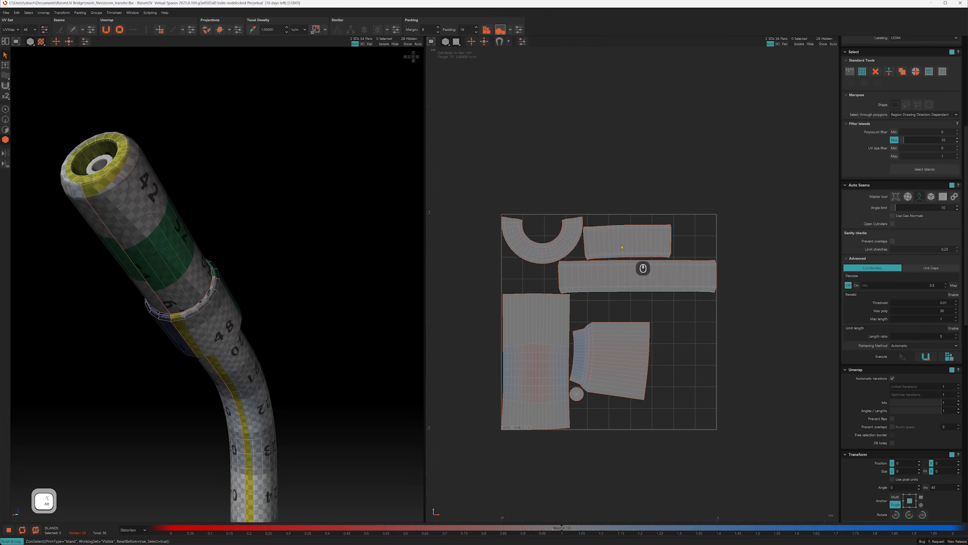
Step: Select all packed nozzle tube islands and place them outside the tile beside the gas cylinder's islands
left_click_drag(727, 222, 495, 396)
right_click_drag(499, 393, 560, 269, "alt")
middle_click_drag(492, 389, 583, 190)
right_click_drag(583, 189, 573, 278, "alt")
left_click_drag(573, 277, 533, 311)
Step: Isolate the small inner tube of the nozzle tip, unfold and pack its islands, and place them with the finished ones
key("q")
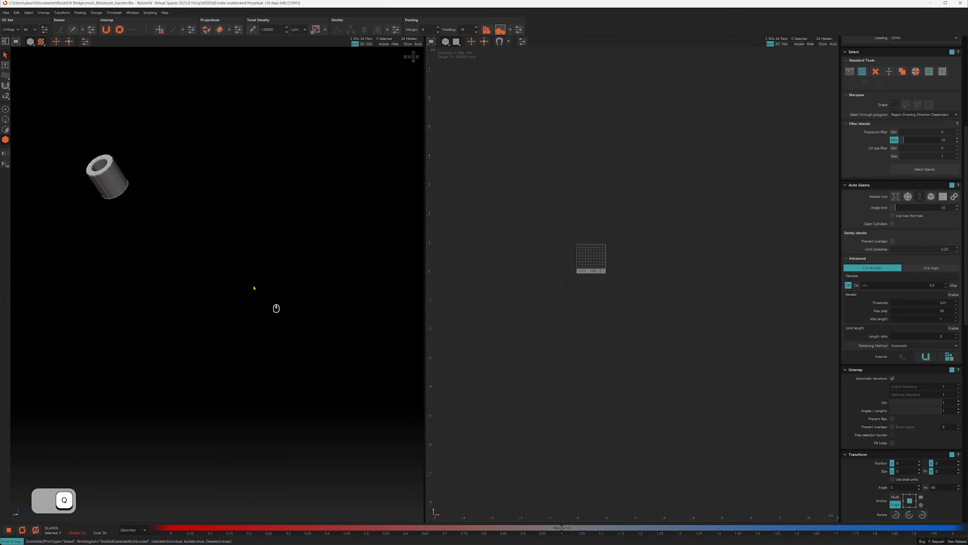
middle_click_drag(93, 174, 112, 252, "alt")
right_click_drag(112, 252, 130, 299, "alt")
left_click_drag(130, 299, 145, 299, "alt")
left_click(147, 296)
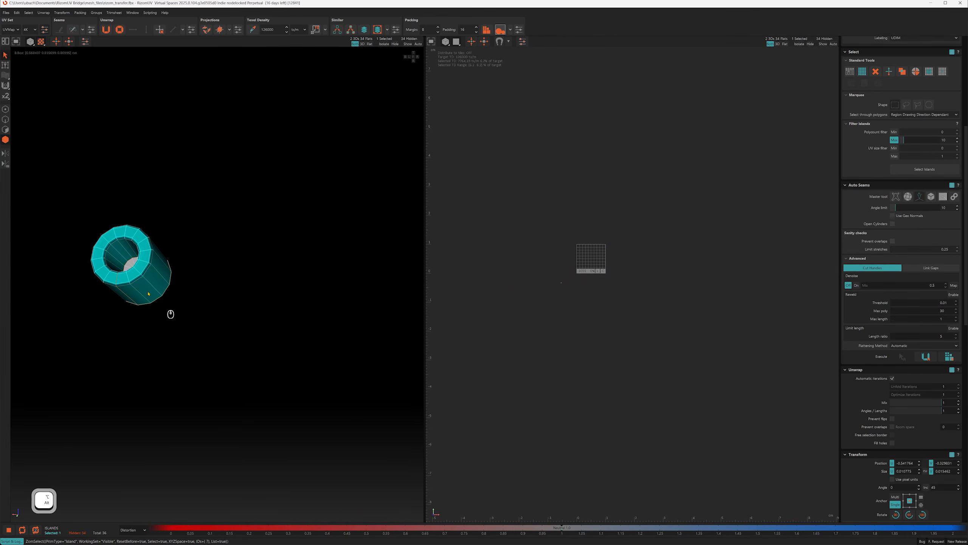
key("ctrl+a")
key("q")
key("u")
key("p")
right_click_drag(681, 274, 618, 285, "alt")
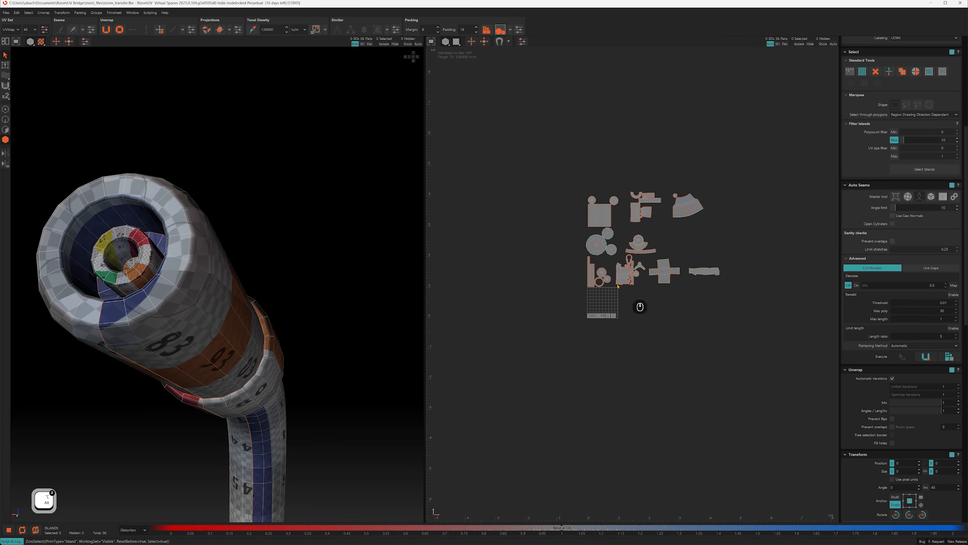
Step: Sample the texel density of the cylinder body's island alone, and then together with the neighbouring strips and ring
right_click_drag(305, 282, 274, 272, "alt")
left_click_drag(275, 273, 300, 329, "alt")
middle_click_drag(300, 330, 294, 162, "alt")
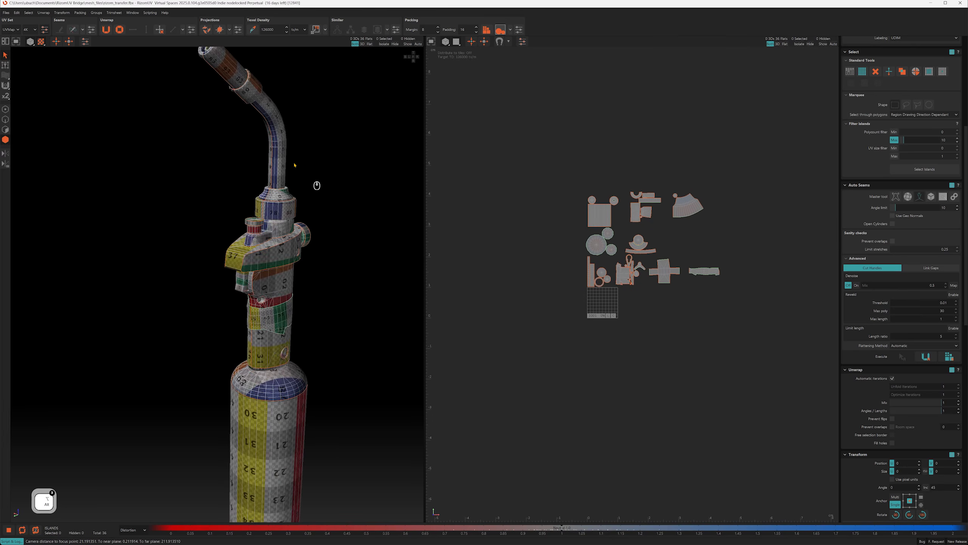
right_click_drag(294, 163, 292, 142, "alt")
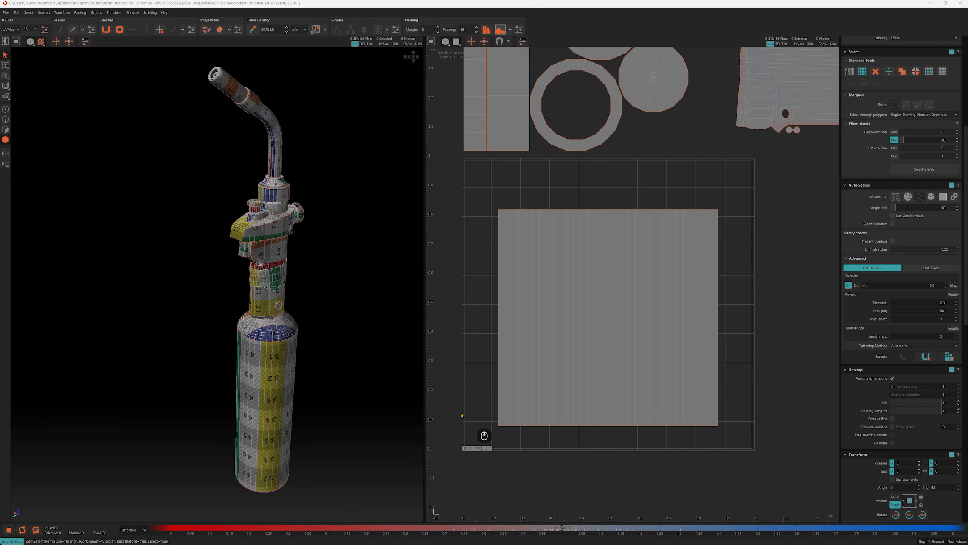
left_click(559, 238)
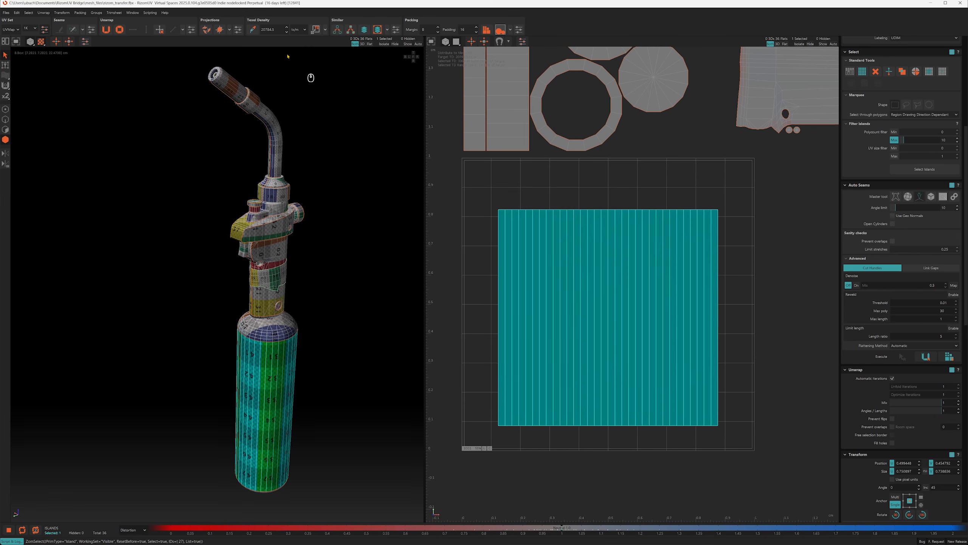
left_click(253, 30)
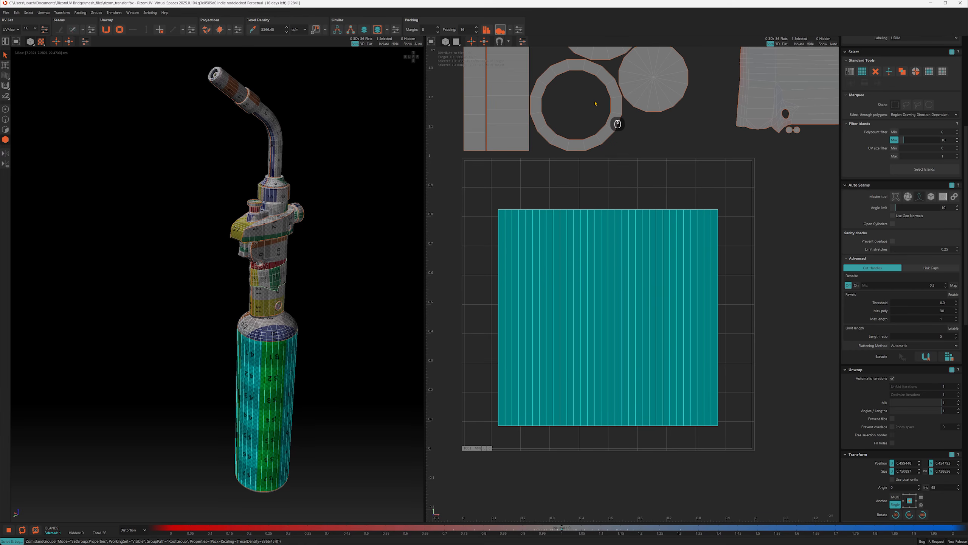
left_click_drag(595, 100, 454, 240)
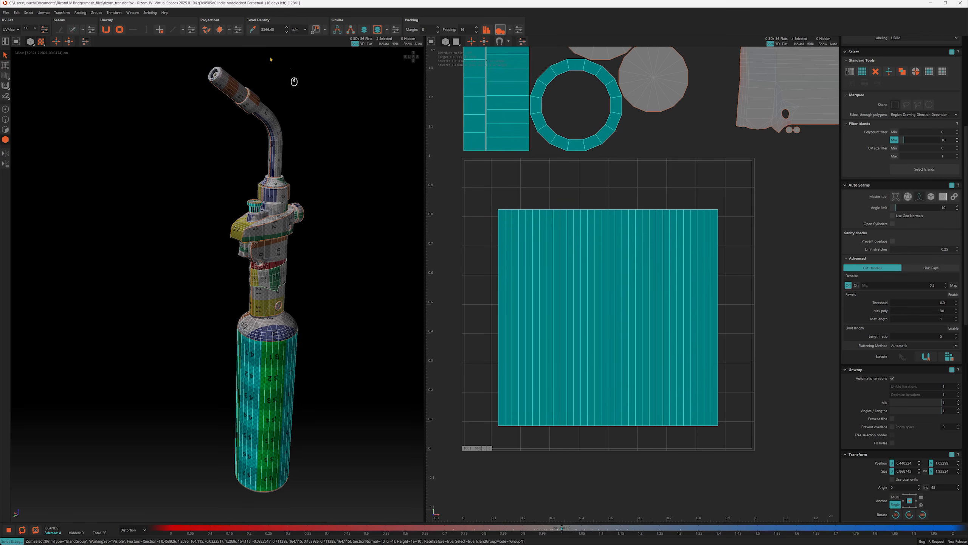
left_click(253, 30)
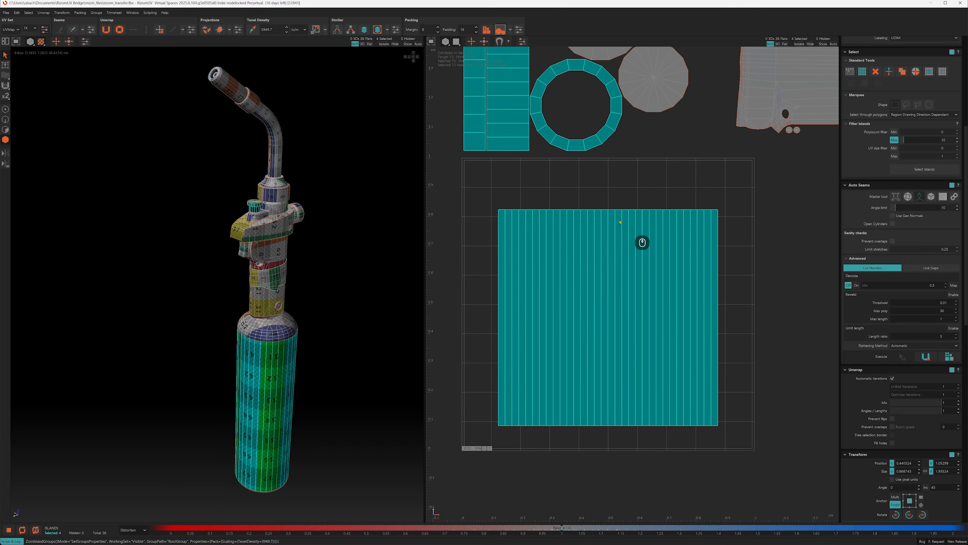
Step: Scale the cylinder body's island up and then down inside the tile, sampling its texel density at each size
left_click(587, 230)
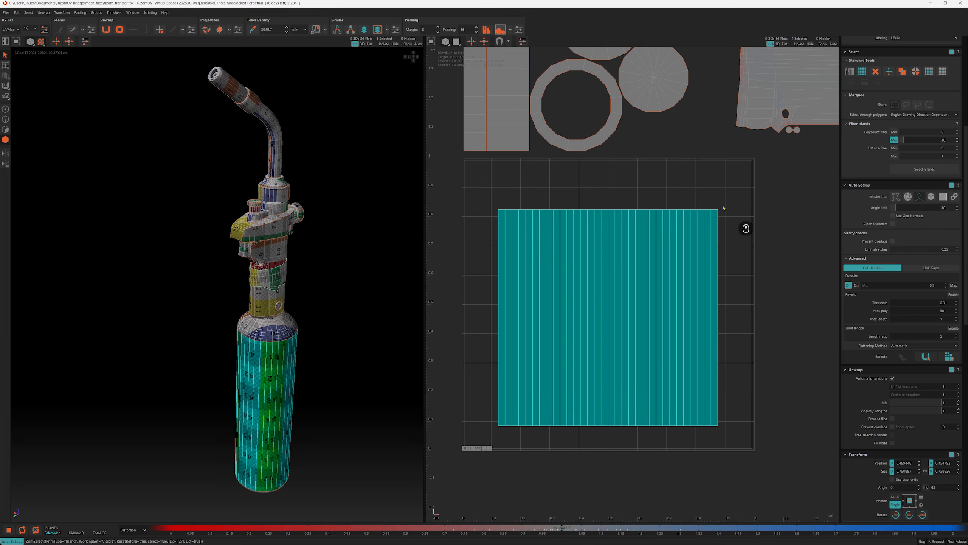
left_click(739, 206)
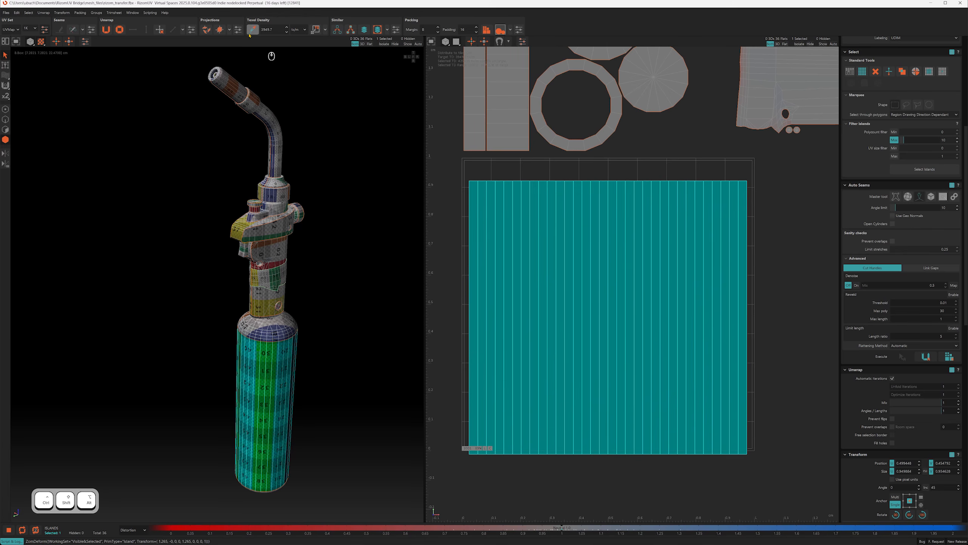
left_click(252, 33)
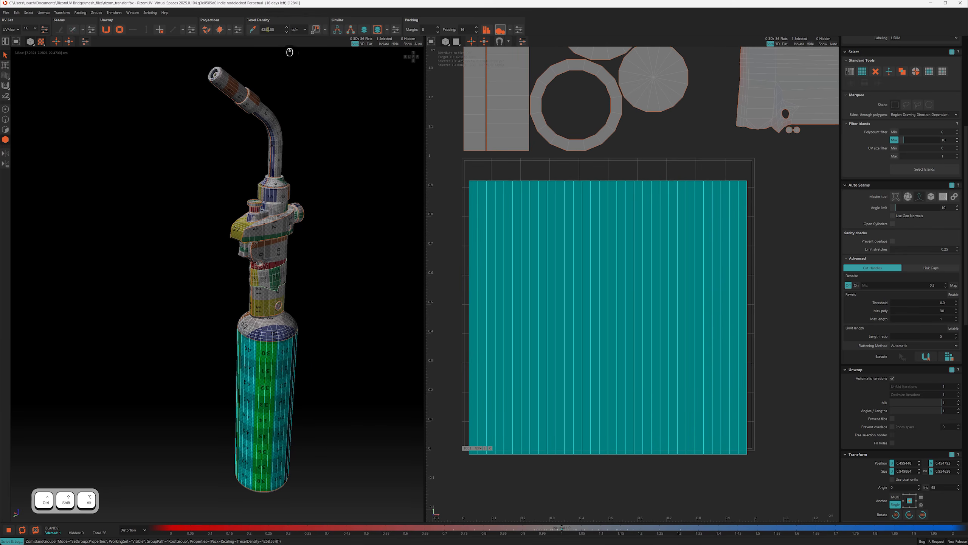
right_click_drag(770, 194, 755, 202, "ctrl+alt+shift")
left_click(252, 31)
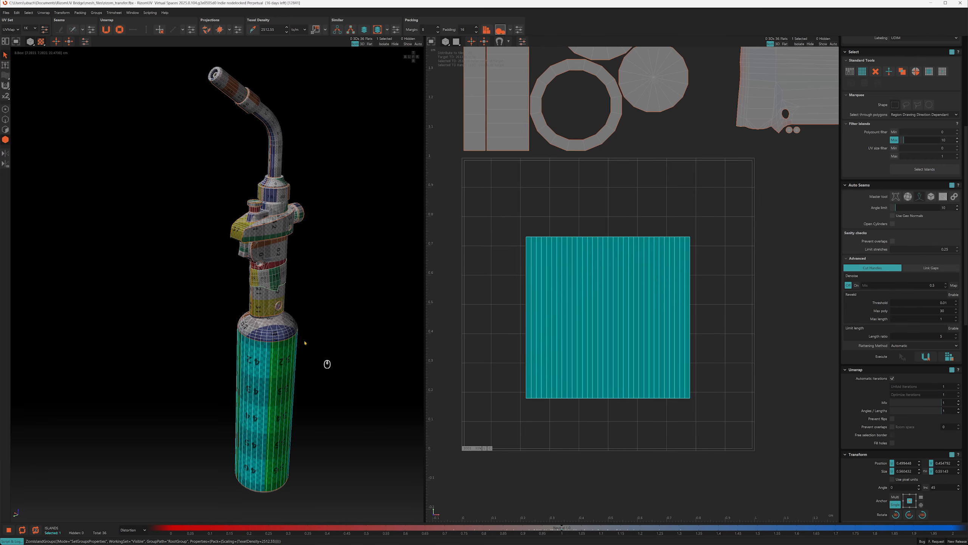
left_click(288, 362)
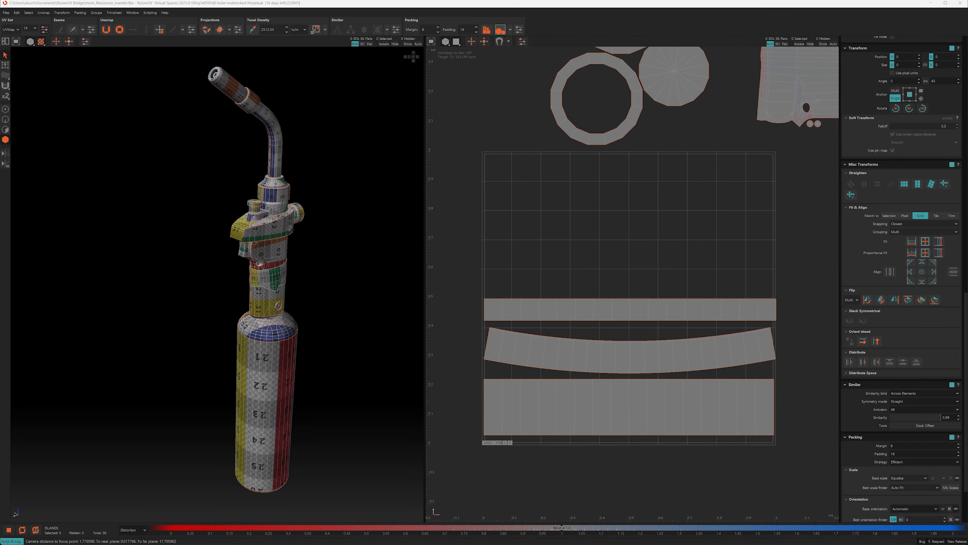
Step: Straighten the knob's curved strip island into a rectangle
left_click(593, 350)
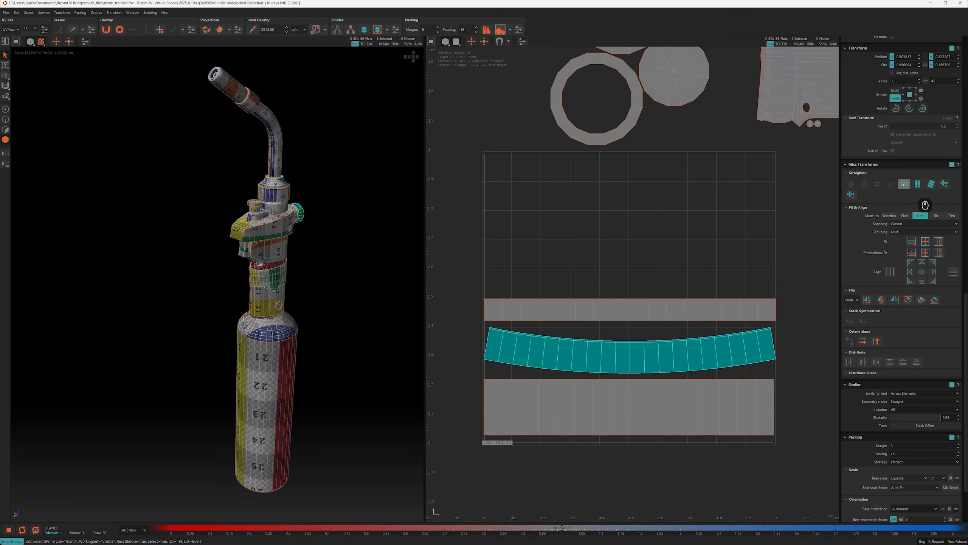
left_click(904, 185)
left_click(763, 205)
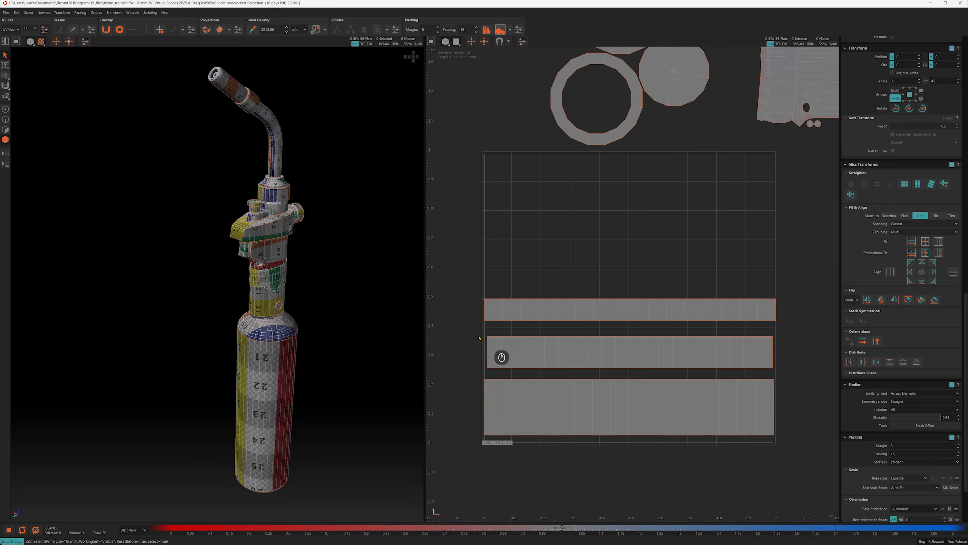
Step: Move the straightened strip down against the wide strip, and stack the narrow strip closely above it
left_click(722, 349)
middle_click_drag(714, 341, 713, 349, "ctrl+alt+shift")
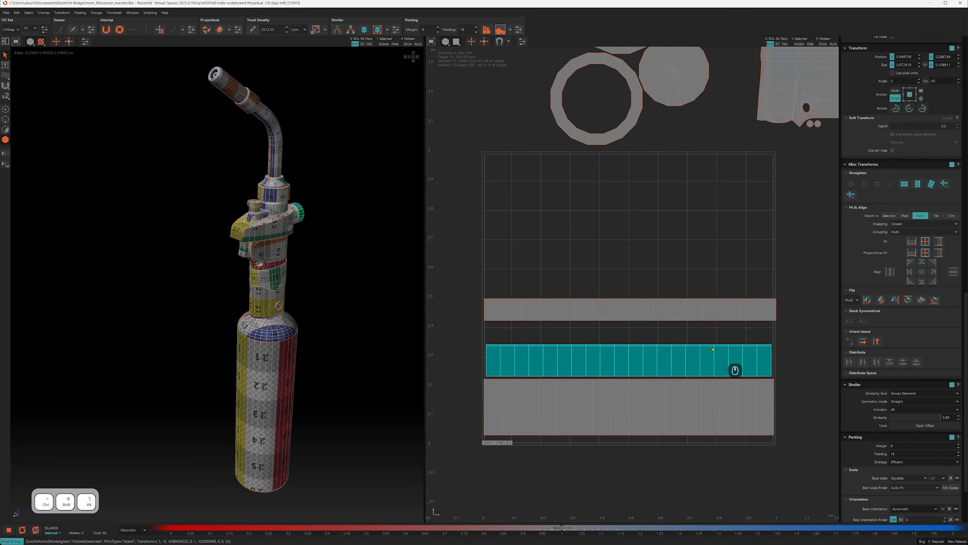
left_click(702, 310)
middle_click_drag(702, 309, 703, 334, "ctrl+alt+shift")
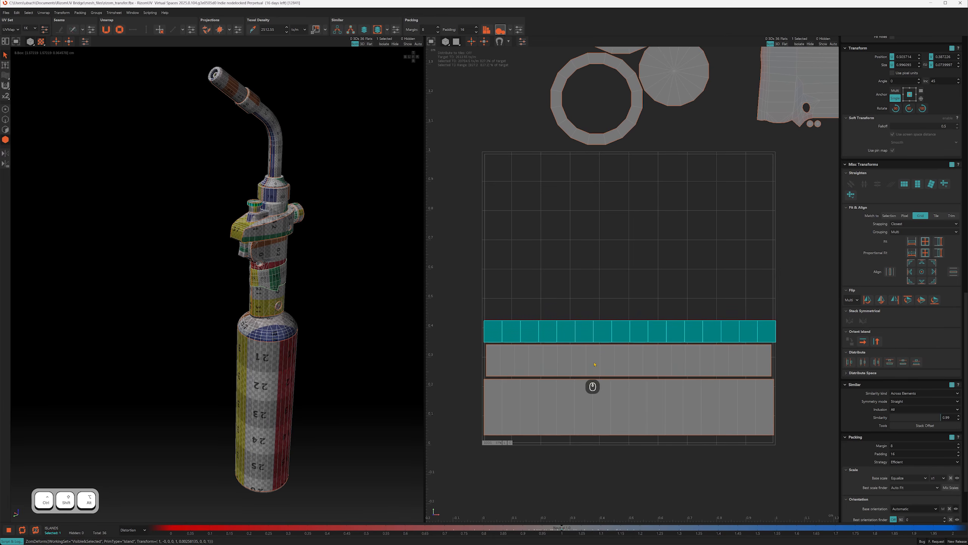
key("Delete")
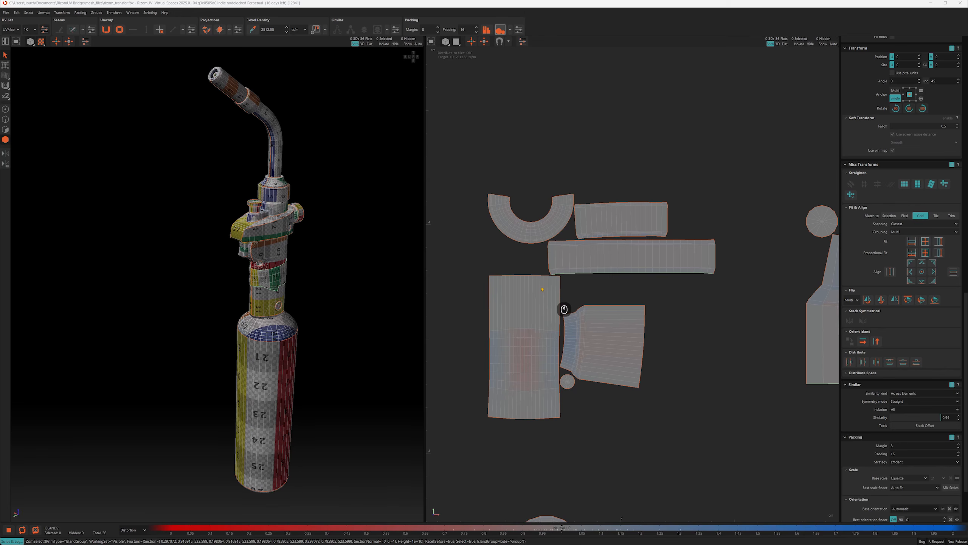
Step: Straighten the bent tube's tall island and the two strip islands above it into rectangles
right_click_drag(542, 285, 542, 319, "alt")
left_click(542, 319)
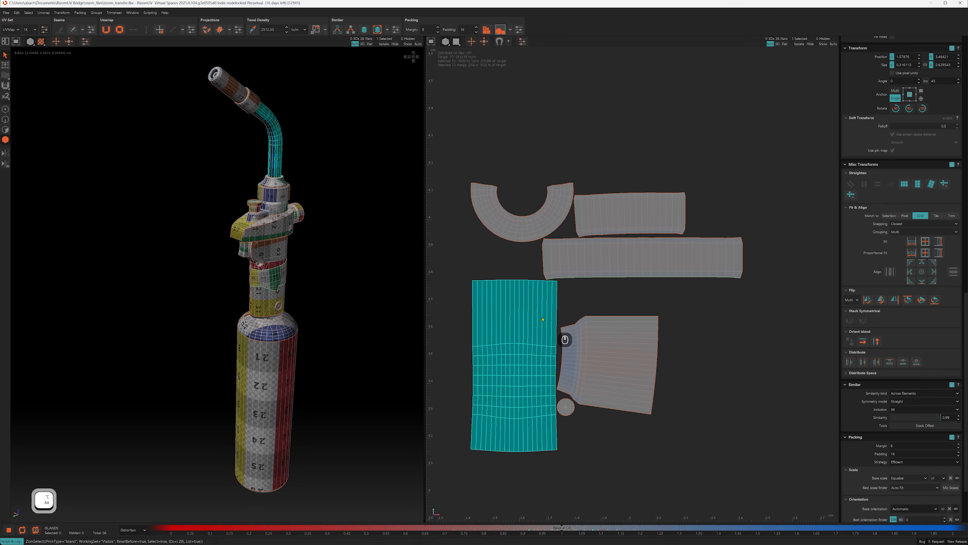
left_click(591, 253, "shift")
left_click(616, 216, "shift")
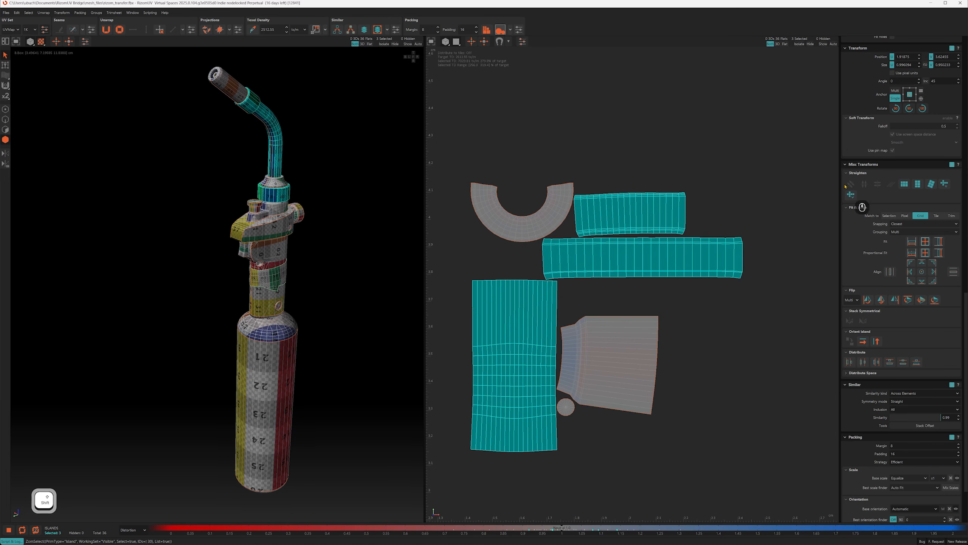
left_click(905, 184)
left_click(583, 314)
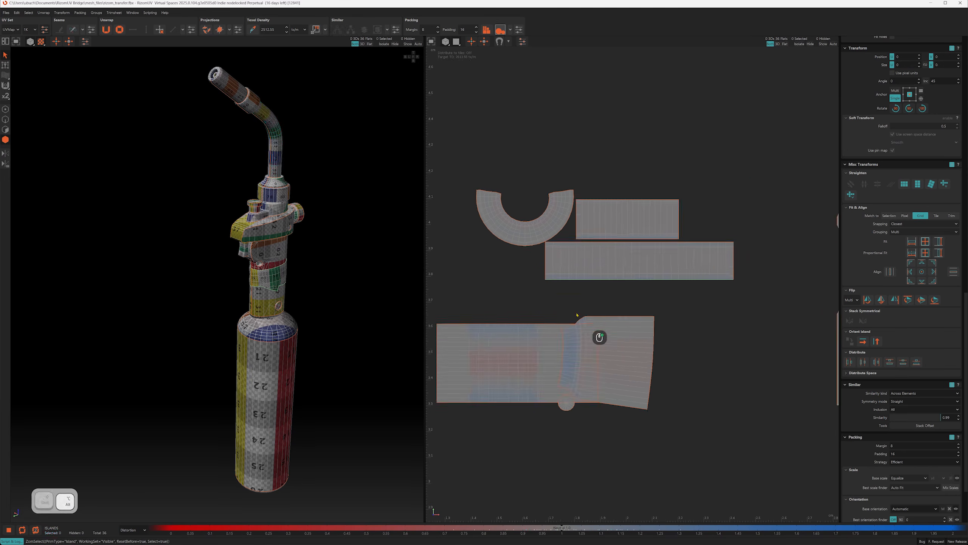
Step: Move the straightened islands clear of the curved collar island and the tapered island
scroll(552, 328, "down", 2)
left_click(526, 339)
left_click_drag(526, 339, 635, 211)
Step: Try to straighten the curved collar island into a rectangle
scroll(525, 242, "up", 3)
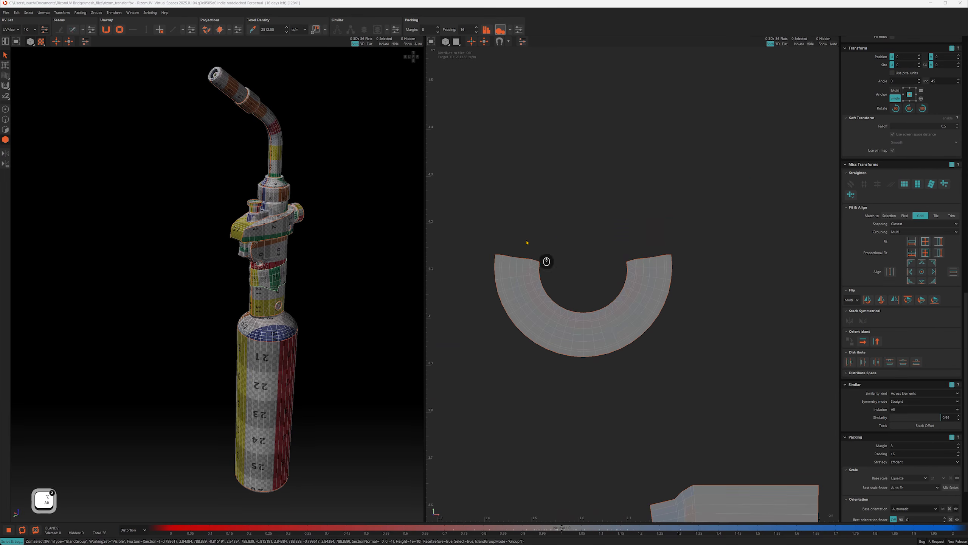
left_click(572, 325)
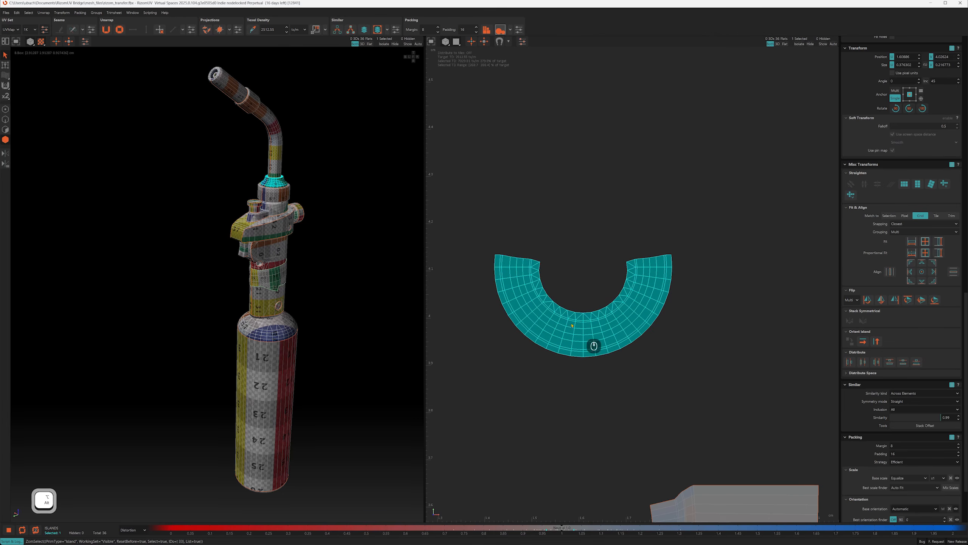
left_click(905, 185)
left_click(625, 183)
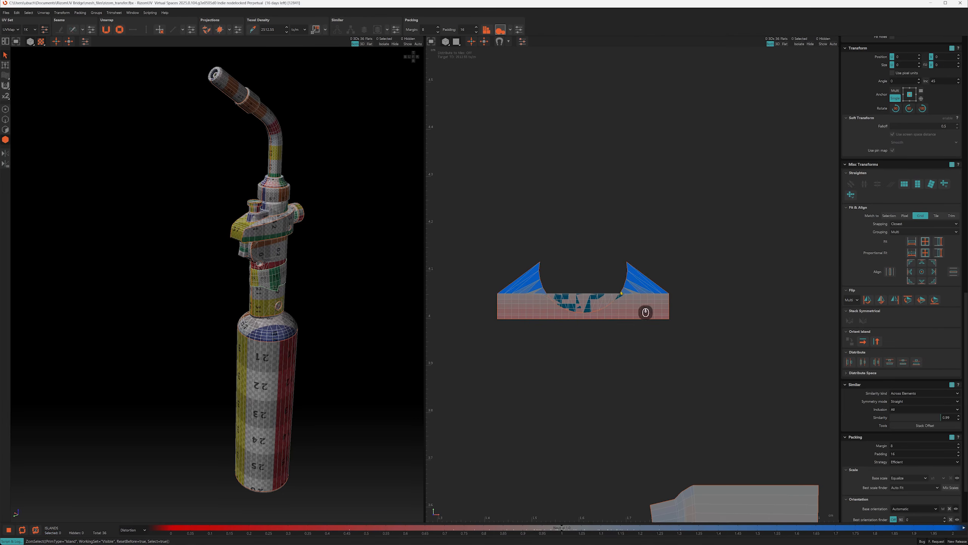
key("ctrl+z")
Step: Select the outer arc edges of the curved collar island from end to end and constrain them horizontally
mouse_move(555, 305)
right_mouse_down("alt")
mouse_move(564, 327)
mouse_move(552, 300)
right_mouse_up("alt")
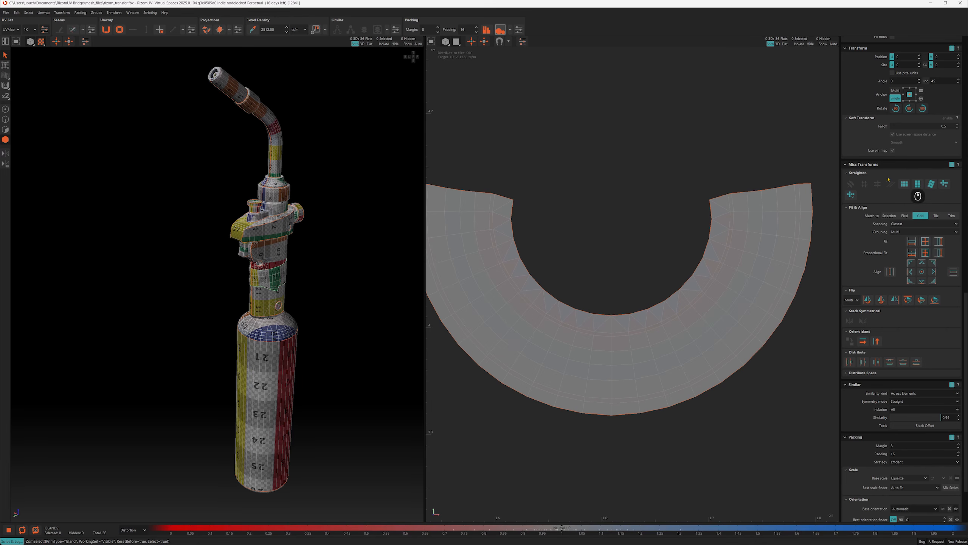
scroll(566, 227, "down", 2, "alt")
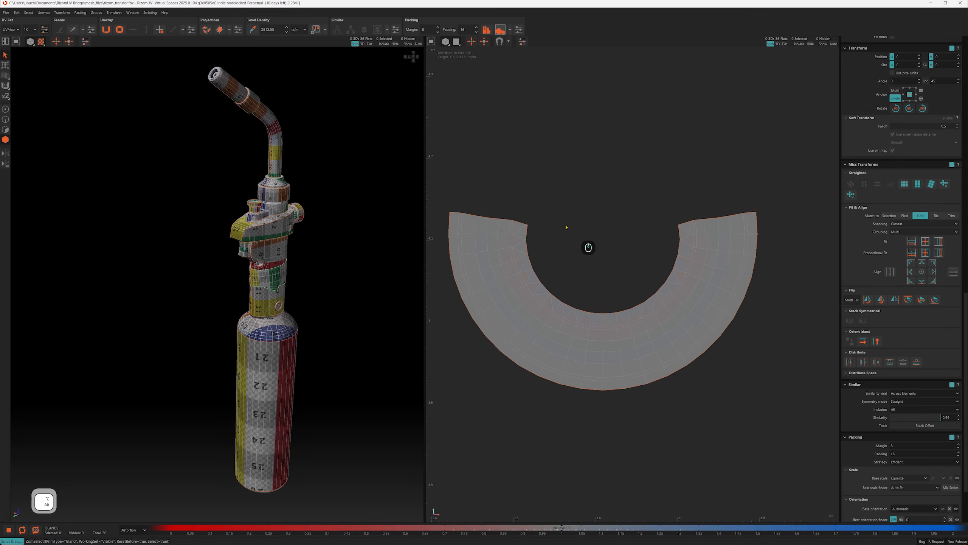
key("2")
left_click(284, 163)
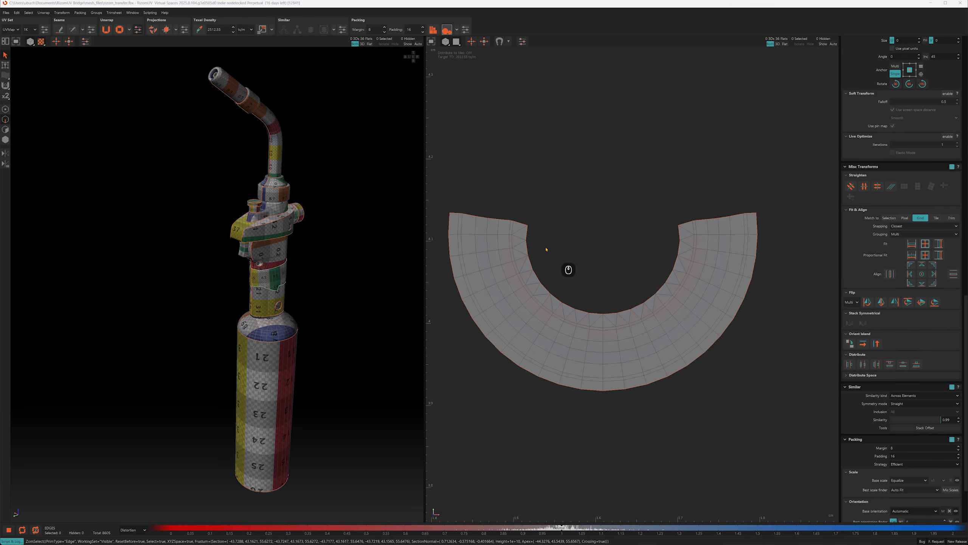
left_click(588, 207)
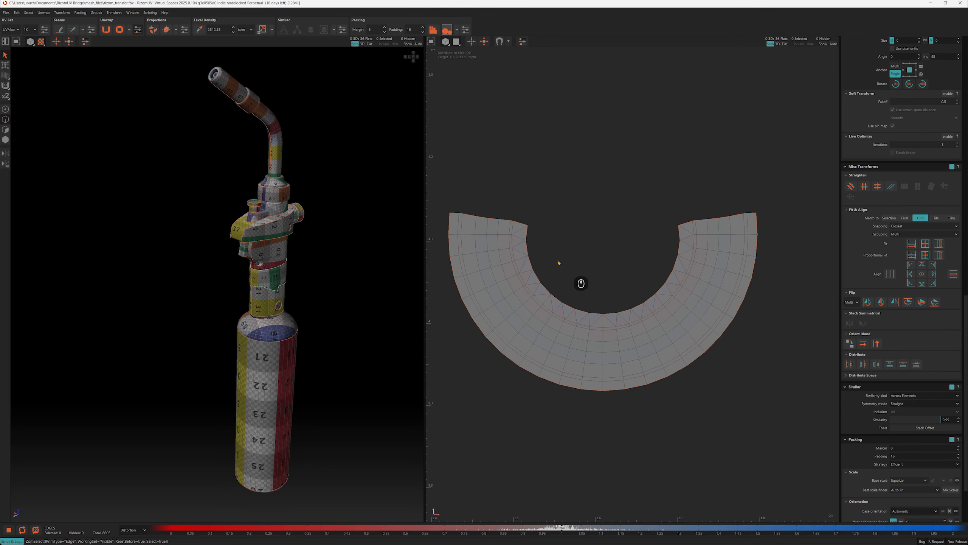
key("2")
left_click(450, 225)
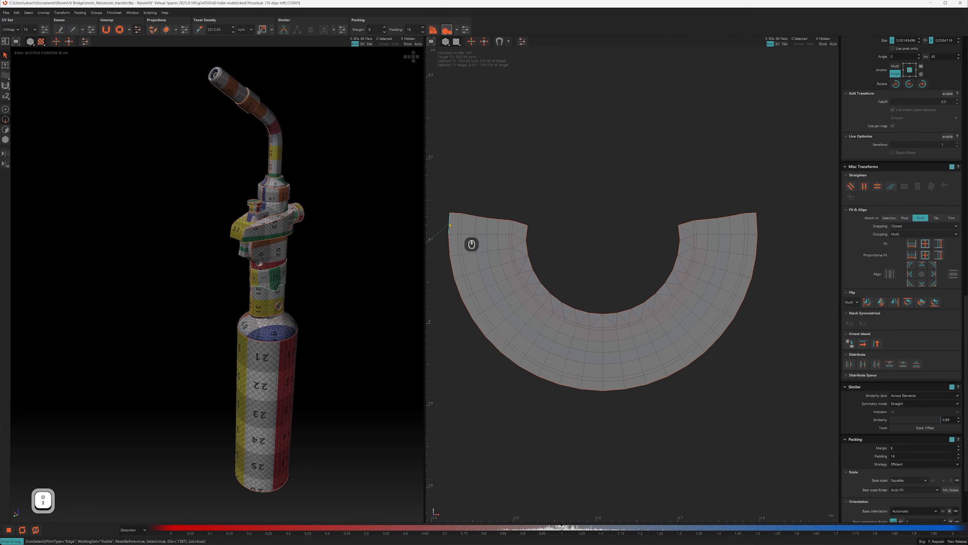
left_click(759, 225, "ctrl")
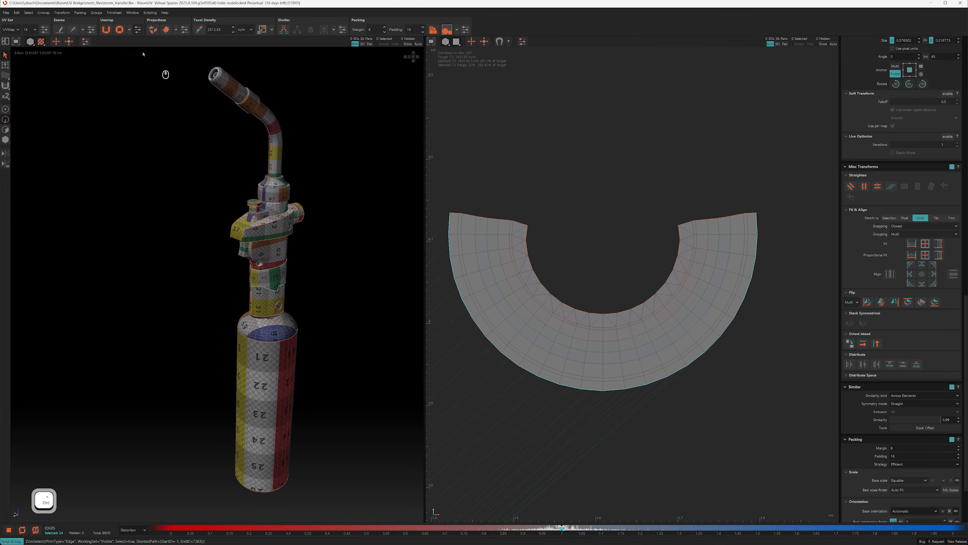
left_click(129, 30)
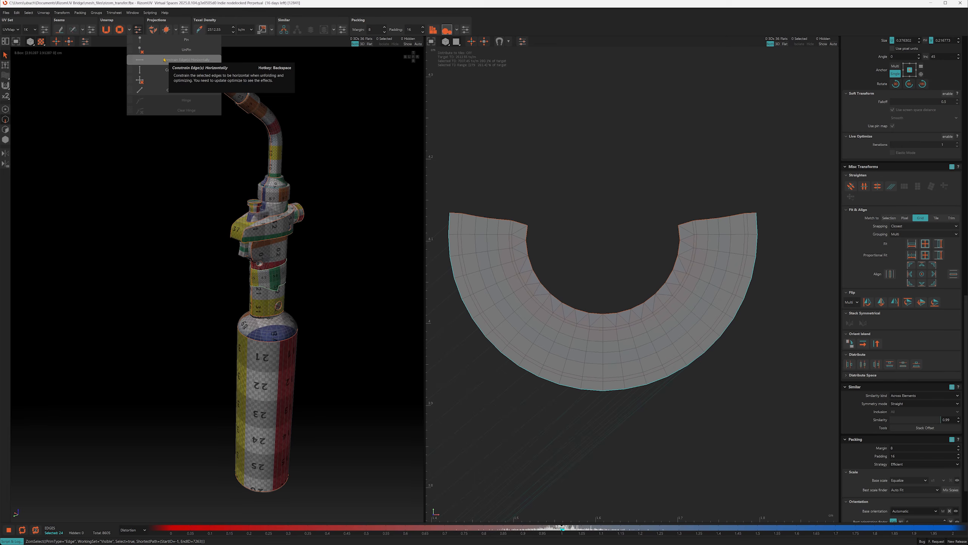
left_click_drag(170, 60, 162, 31)
left_click_drag(164, 42, 160, 33)
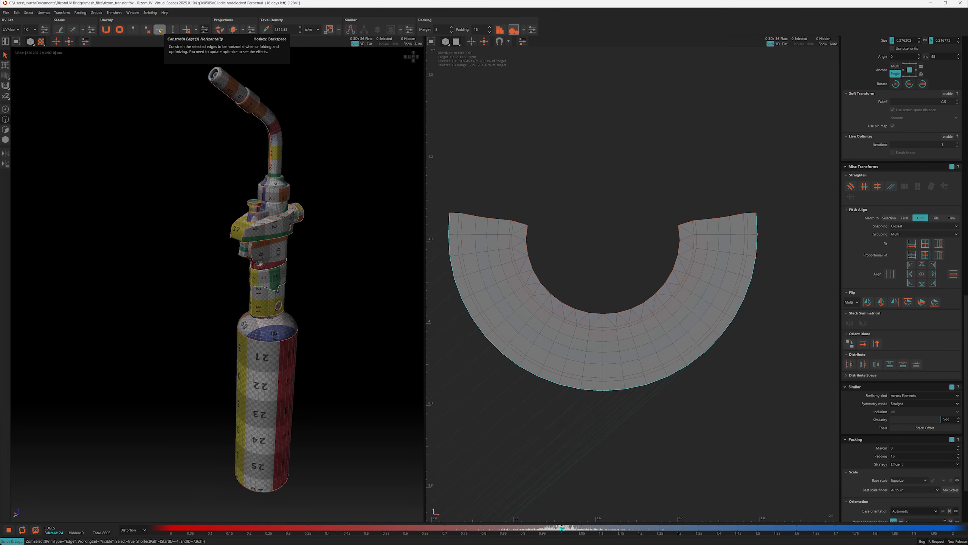
left_click(570, 134)
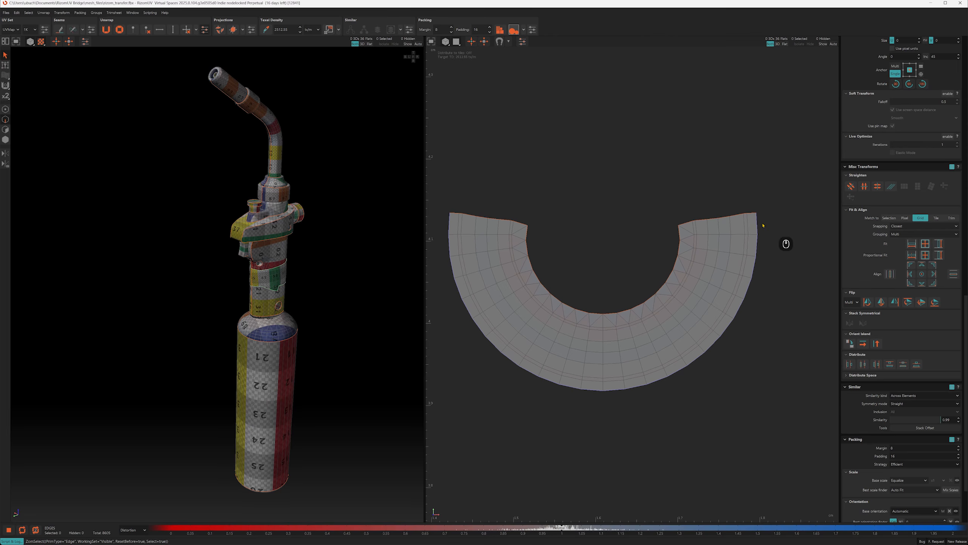
Step: Optimize the curved collar island to apply the horizontal constraint on its outer border
key("4")
left_click(744, 300)
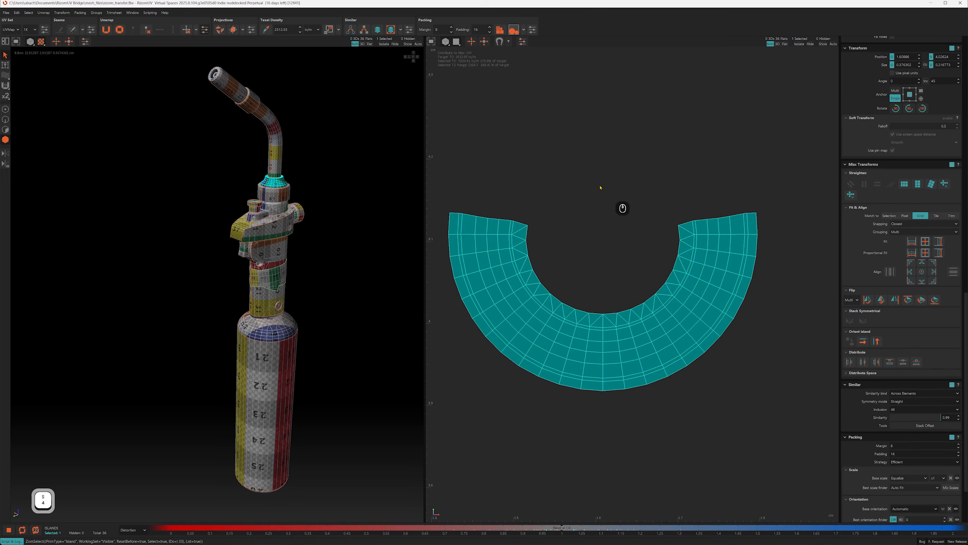
key("o")
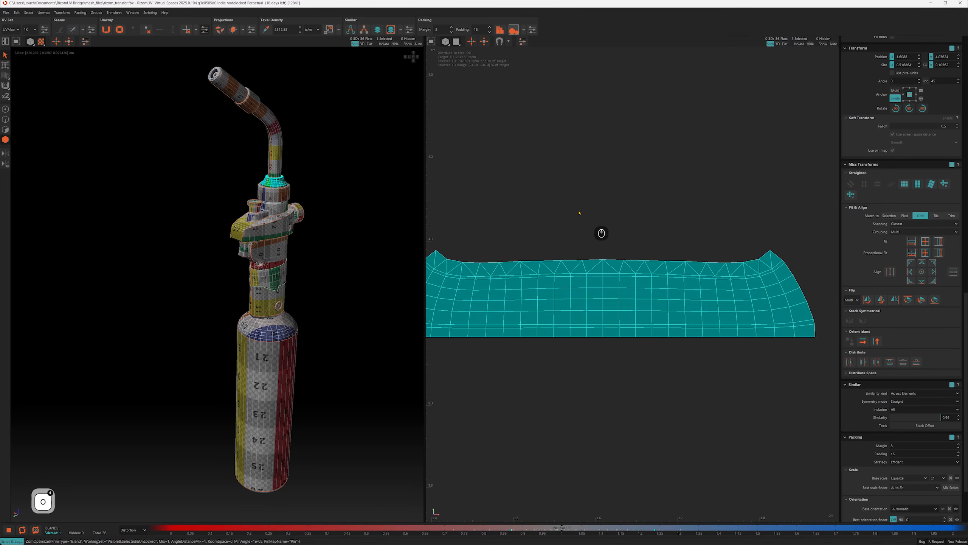
left_click(544, 212)
Step: Constrain the collar island's inner border edges horizontally and optimize the island again
middle_click_drag(532, 216, 563, 205, "alt")
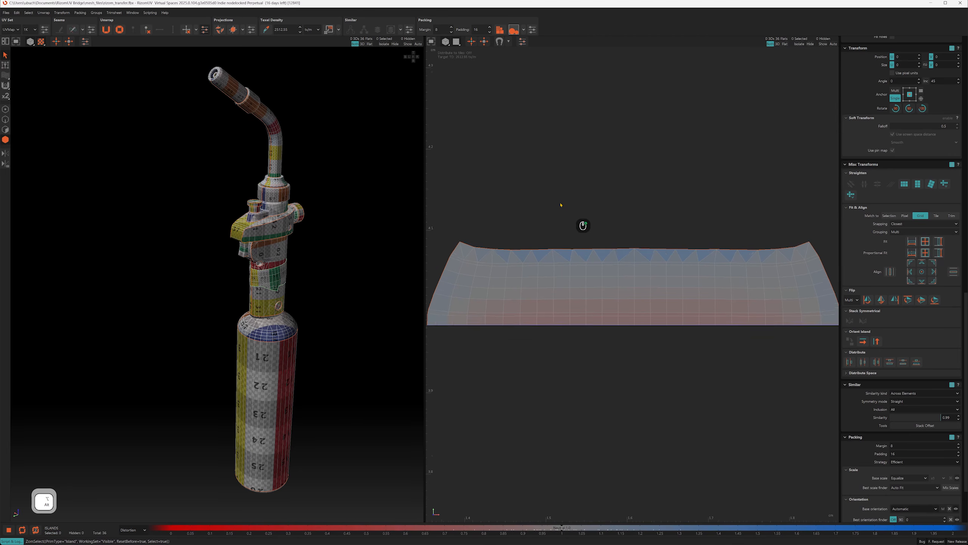
right_click_drag(562, 205, 548, 203, "alt")
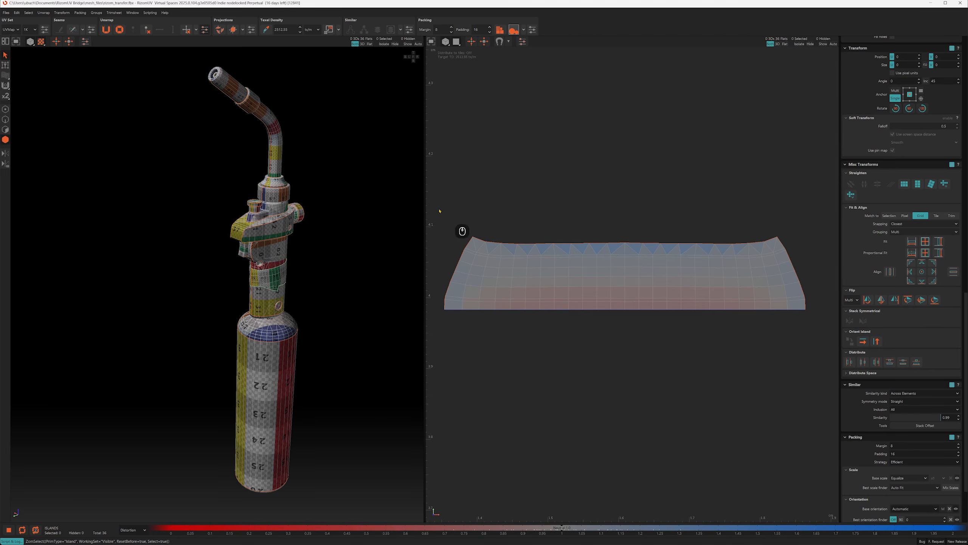
key("2")
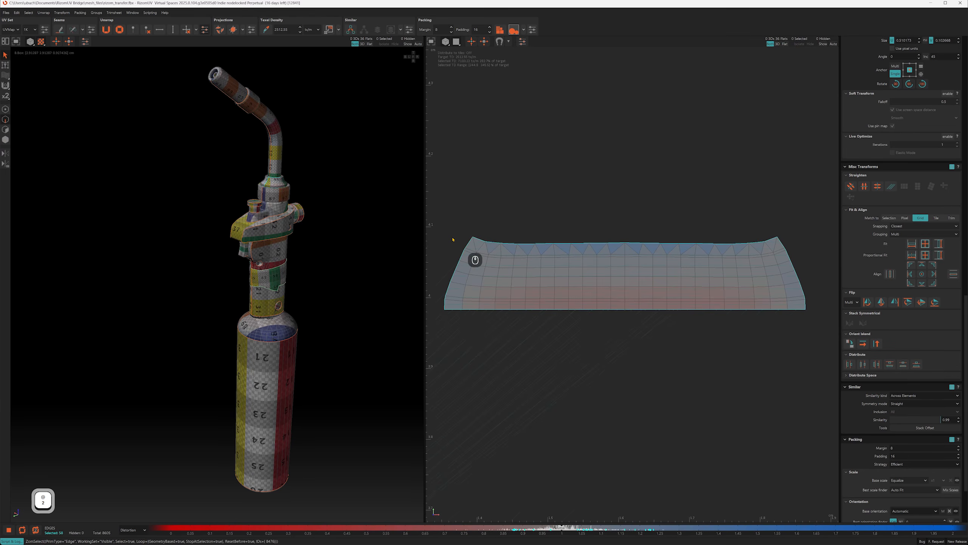
key("o")
left_click(614, 150)
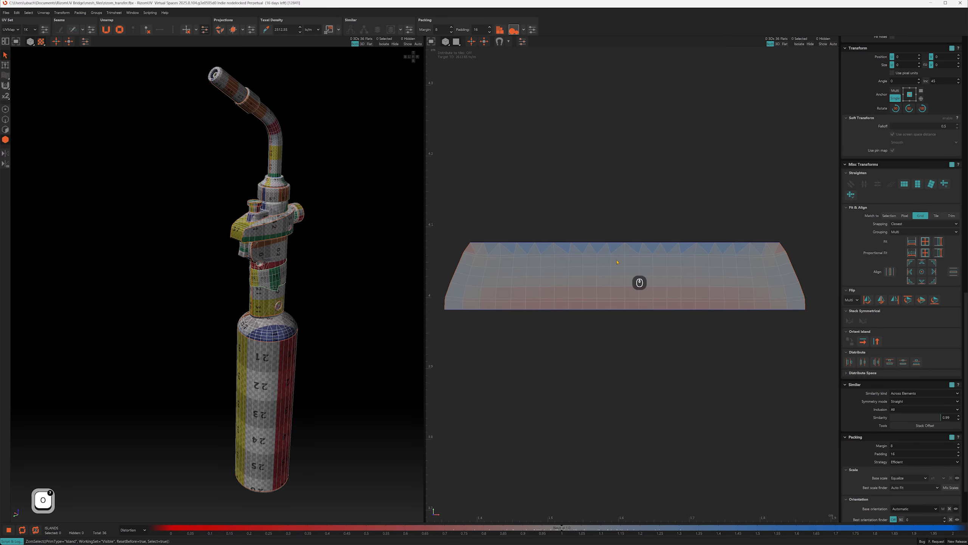
Step: Isolate the collar island so that only this part shows in the 3D view
left_click(174, 199)
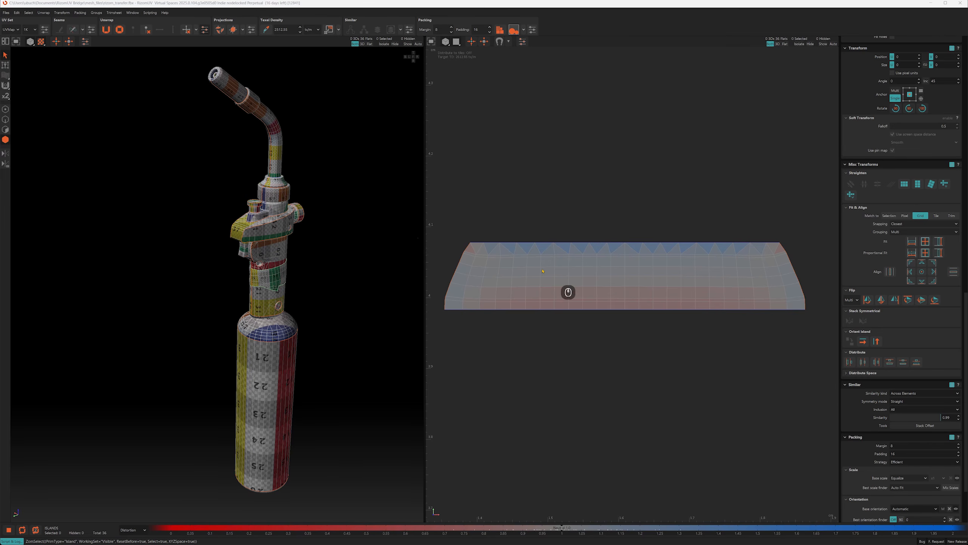
left_click_drag(337, 219, 346, 237, "alt")
left_click(515, 294)
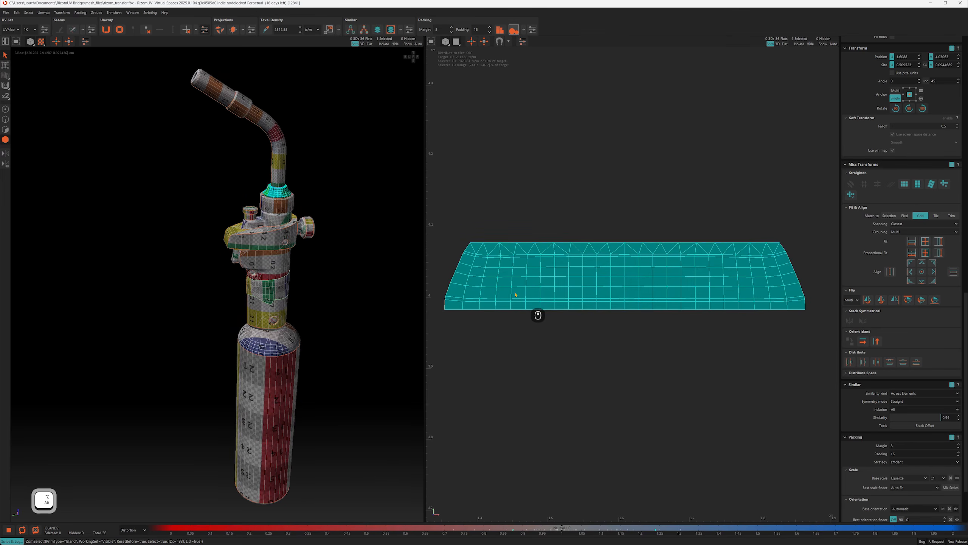
key("q")
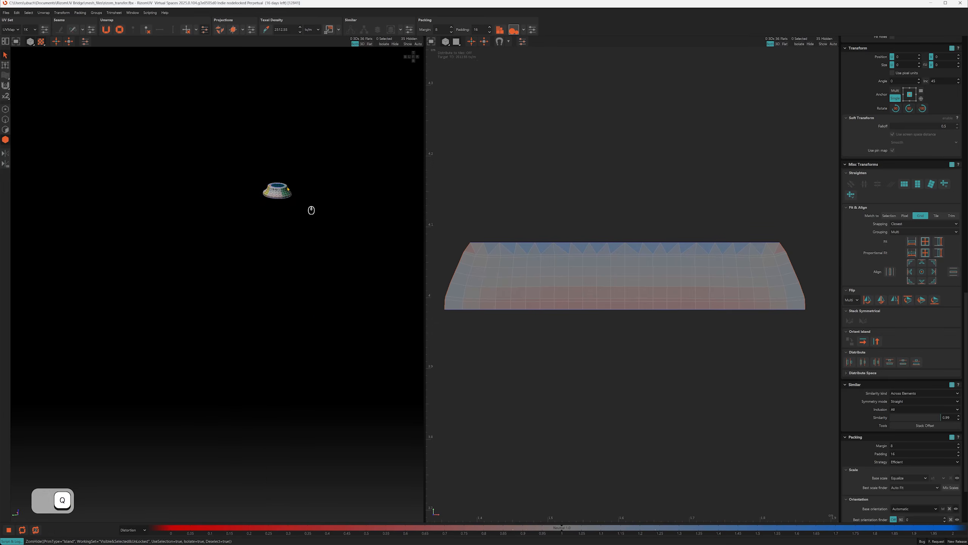
Step: Cut the collar along the edge loop just below its top rim in the 3D view
scroll(288, 189, "up", 8)
key("2")
double_click(172, 198)
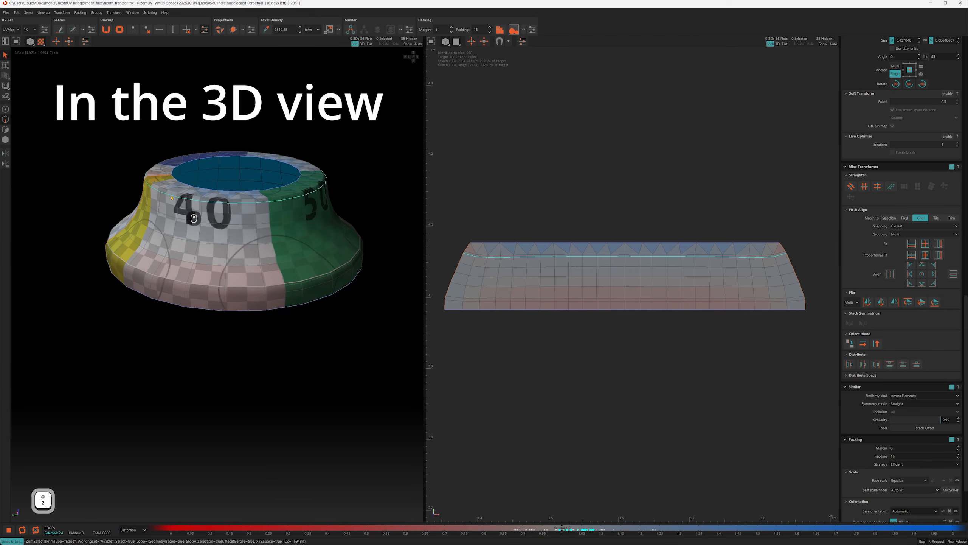
left_click_drag(172, 197, 198, 216, "alt")
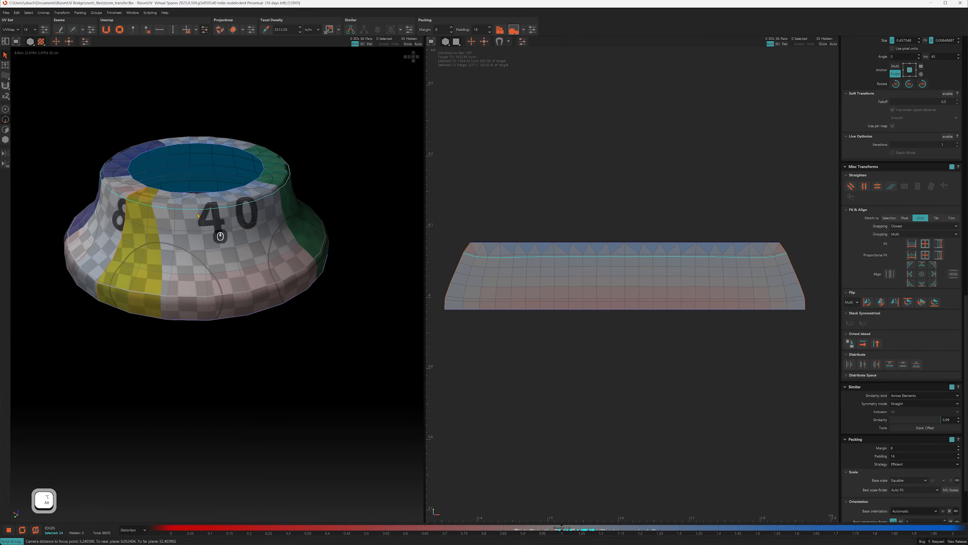
key("c")
Step: Optimize the islands produced by the collar cut several times
key("4")
left_click(224, 199)
key("o")
key("o")
key("o")
left_click(606, 273)
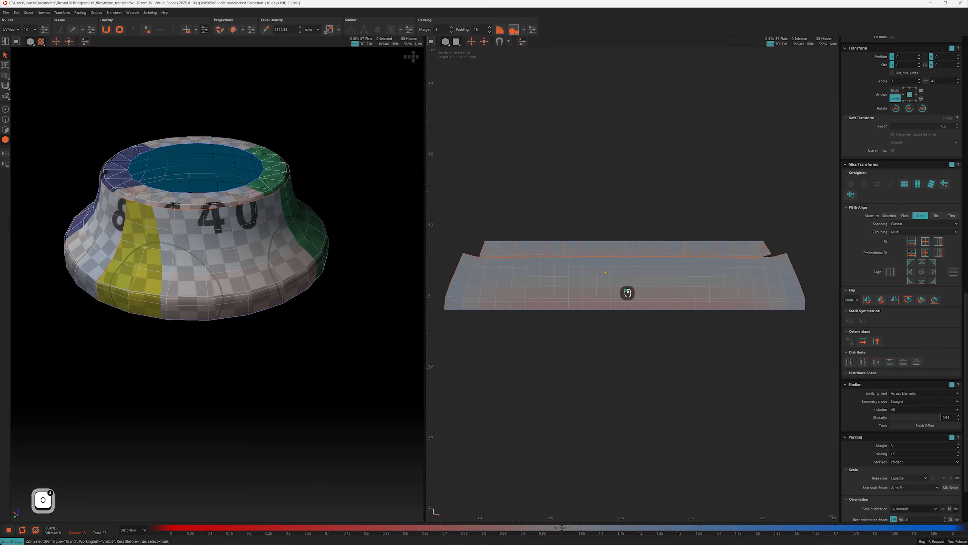
key("o")
Step: Move the collar's wide lower strip down, clear of the narrow rim strip
left_click(626, 250)
left_click(626, 268)
left_click_drag(625, 268, 624, 279, "ctrl+alt+shift")
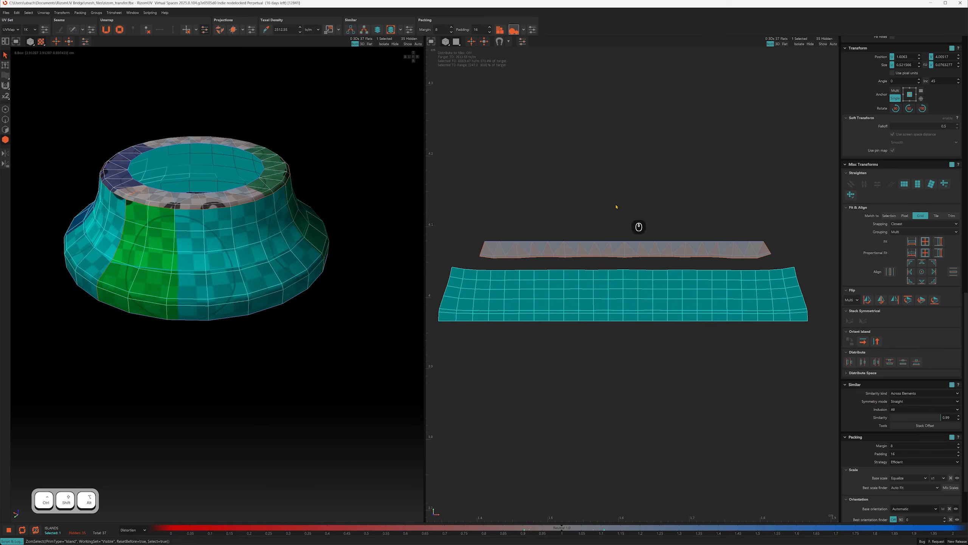
Step: Constrain the narrow strip's lower border and the wide strip's upper border horizontally
key("2")
left_click(763, 258, "ctrl")
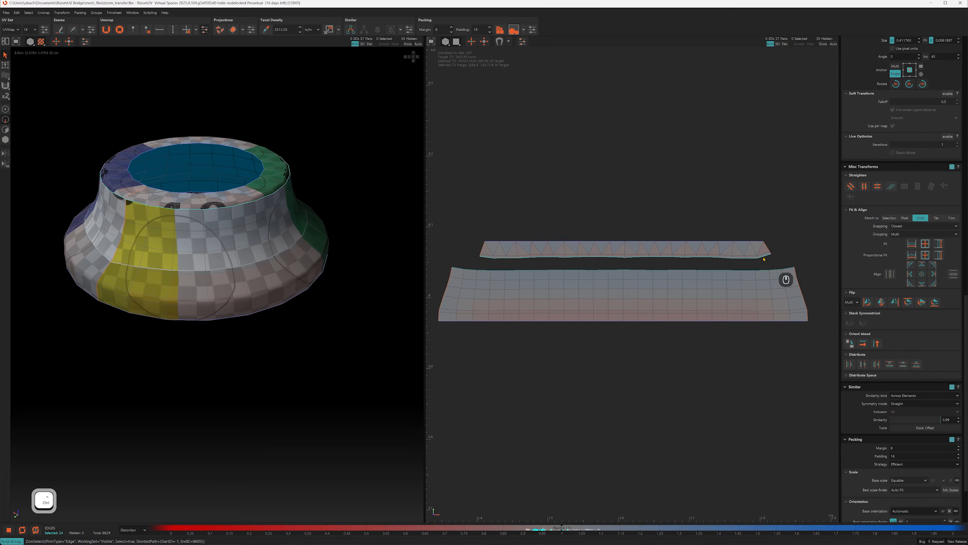
key("shift+h")
left_click(459, 268)
left_click(787, 269, "ctrl")
key("shift+h")
Step: Optimize both collar strips repeatedly so their facing borders follow the horizontal constraints
key("4")
key("o")
key("o")
key("o")
key("o")
key("o")
key("o")
key("o")
key("o")
left_click(347, 246)
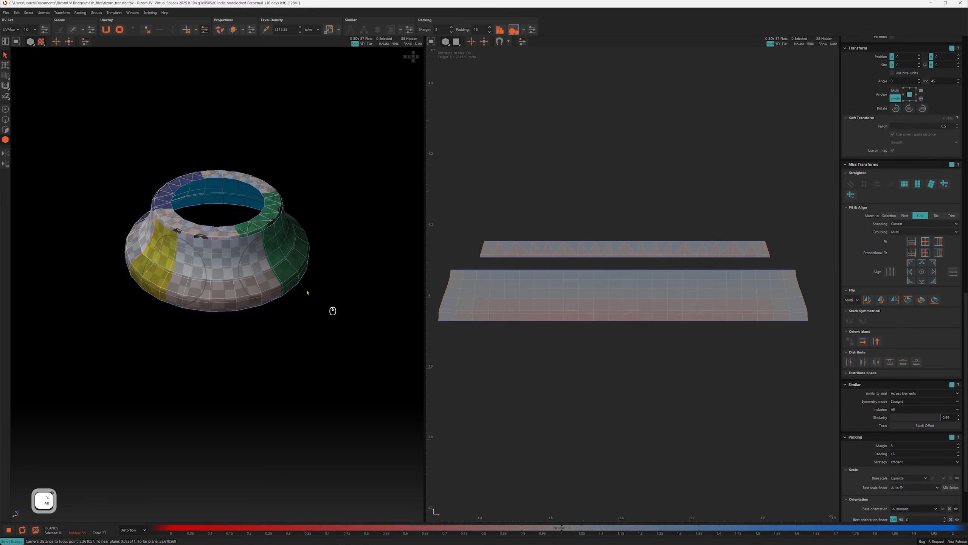
Step: Show all the hidden torch parts again around the isolated collar
scroll(306, 294, "down", 4)
left_click_drag(287, 248, 297, 242, "alt")
scroll(290, 287, "down", 2)
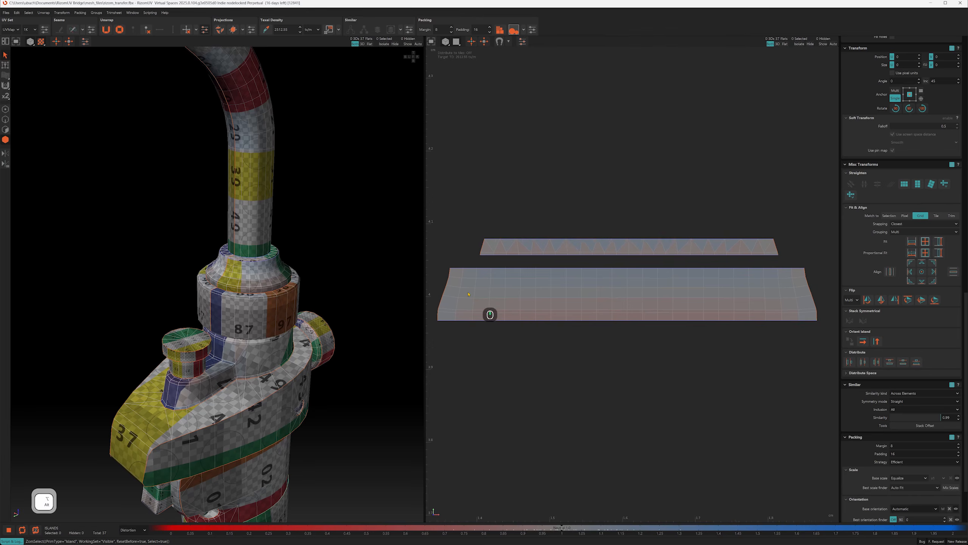
Step: Select the slanted border edges at the left end of the collar's wide strip, from its upper to its lower corner
scroll(469, 296, "up", 2)
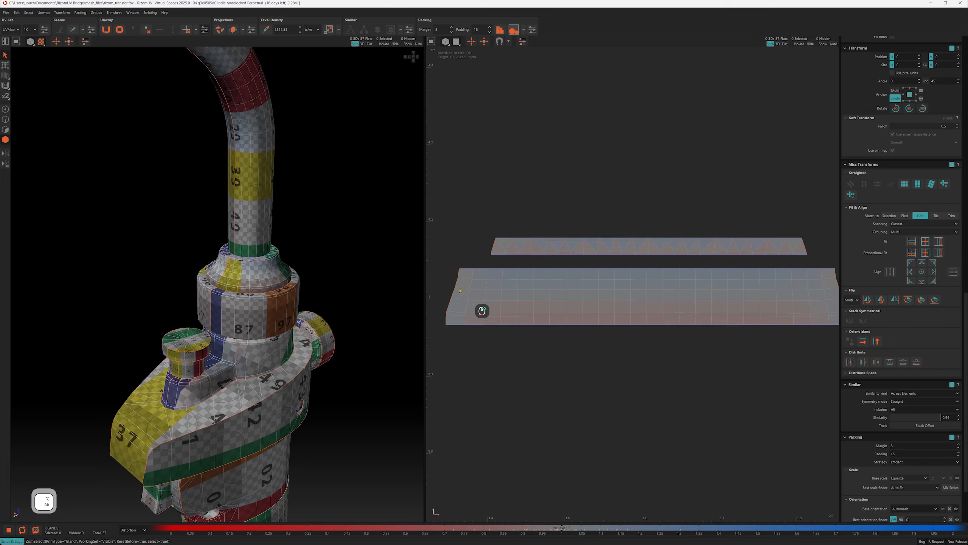
right_click(459, 291)
key("2")
left_click(457, 287)
double_click(457, 287)
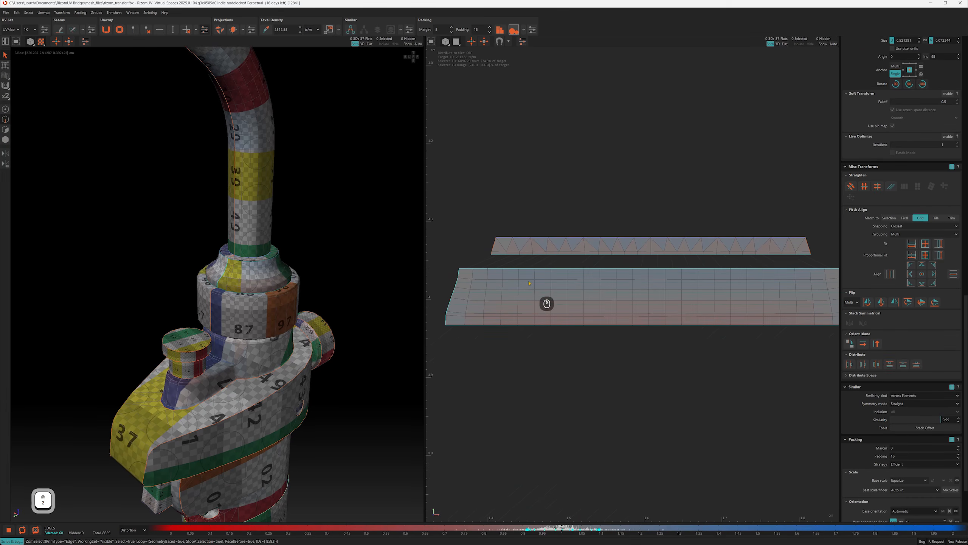
middle_click_drag(529, 282, 520, 282)
left_click(450, 273)
left_click(437, 323, "ctrl")
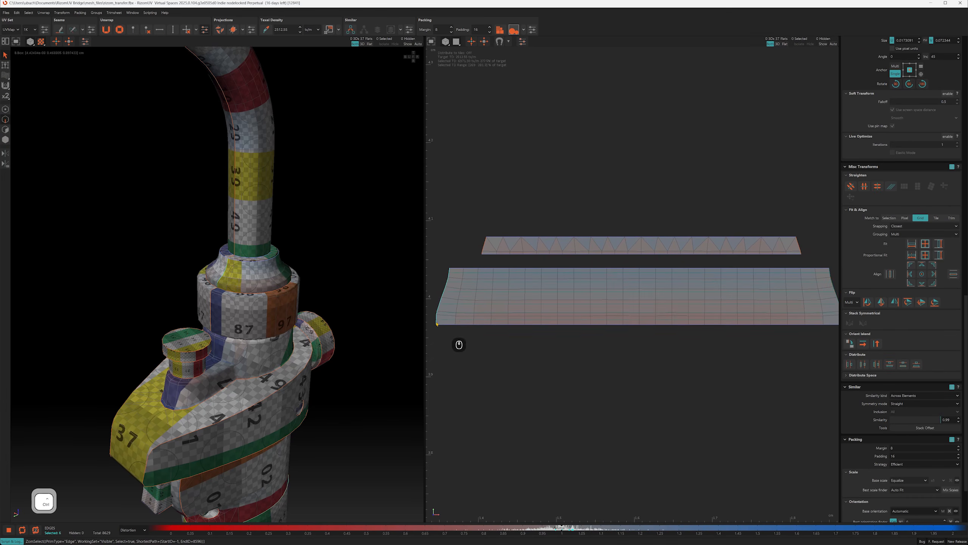
Step: Constrain the slanted ends of the collar's wide strip vertically and optimize the island until both ends are straight
middle_click_drag(818, 265, 685, 270)
left_click(698, 278)
left_click(713, 327, "ctrl")
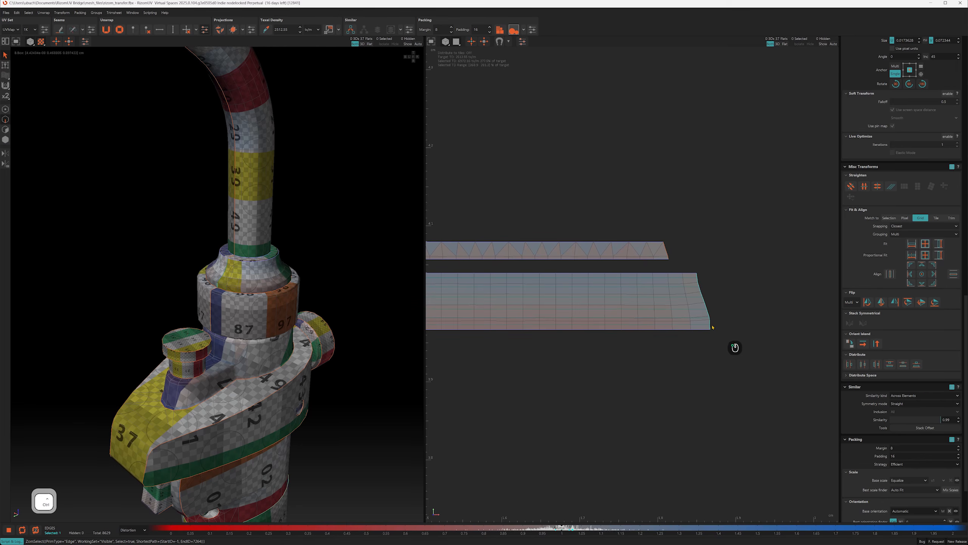
left_click(170, 27)
middle_click_drag(589, 274, 630, 267, "alt")
key("F4")
left_click(629, 276)
key("u")
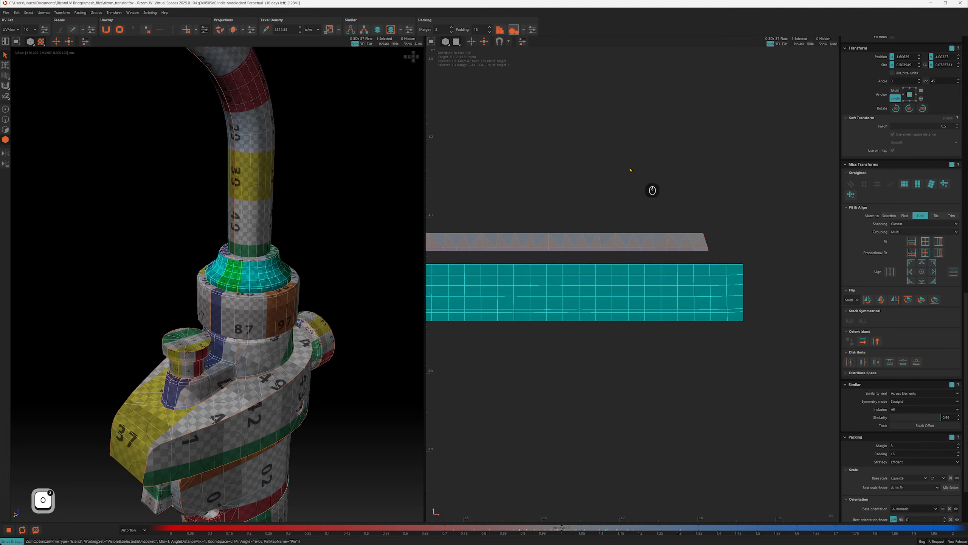
left_click(631, 171)
Step: Constrain both slanted ends of the collar's narrow strip vertically and optimize the island
scroll(622, 262, "down", 2)
middle_click_drag(601, 231, 636, 238, "alt")
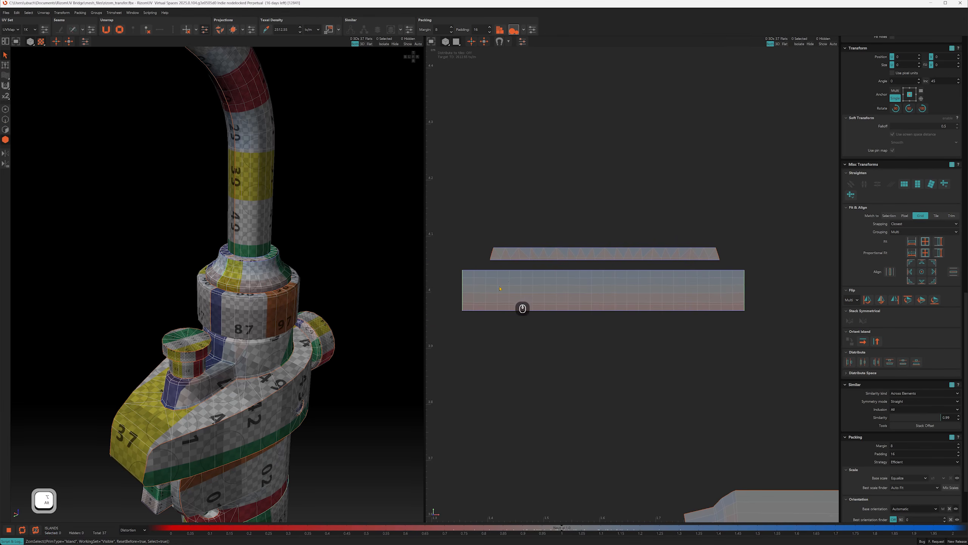
right_click_drag(494, 245, 493, 286, "alt")
key("F2")
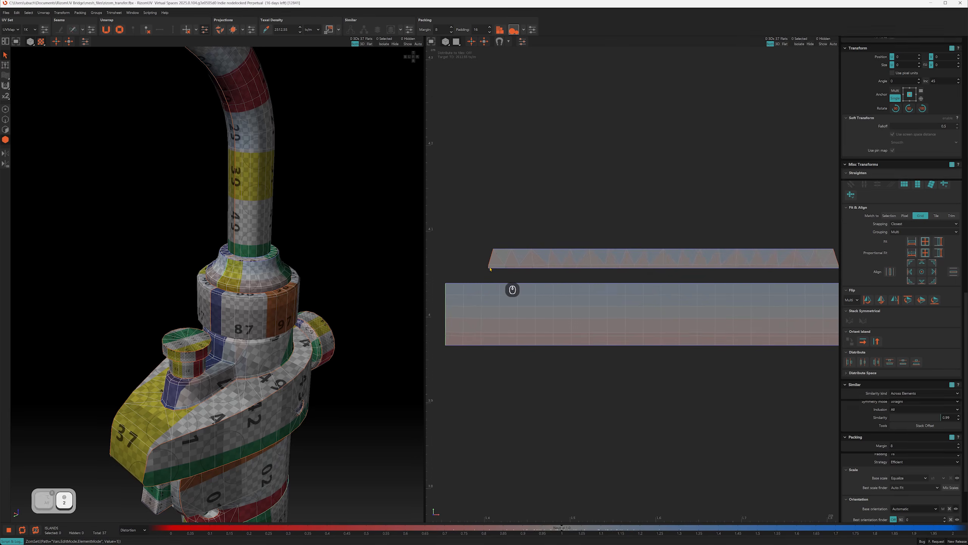
double_click(490, 266)
key("Delete")
middle_click_drag(767, 247, 604, 260, "alt")
double_click(675, 271)
key("ctrl+Delete")
key("F4")
left_click(664, 271)
key("u")
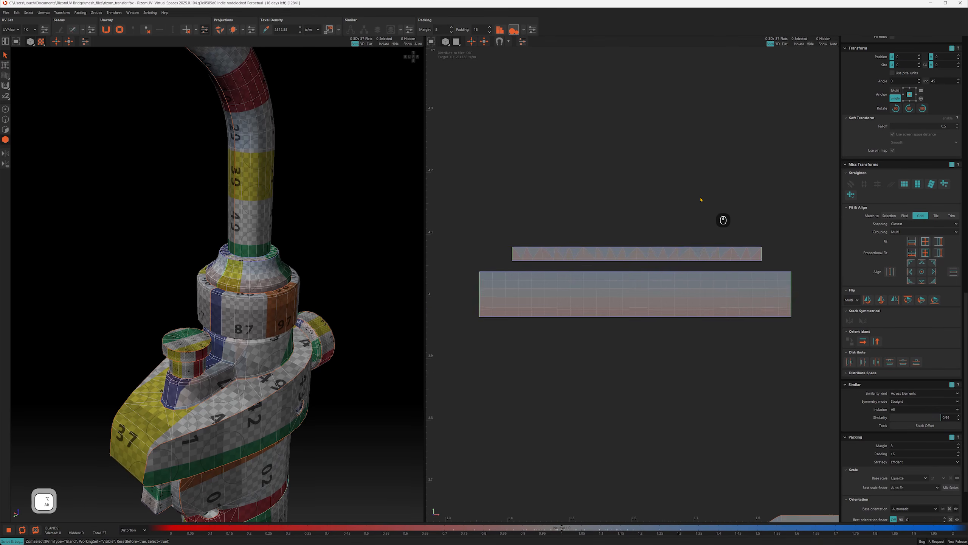
Step: On the isolated bottle-shaped island, constrain the wide section's straight upper and lower borders horizontally and its wide end border vertically
right_click_drag(700, 199, 694, 194, "alt")
middle_click_drag(714, 190, 674, 201, "alt")
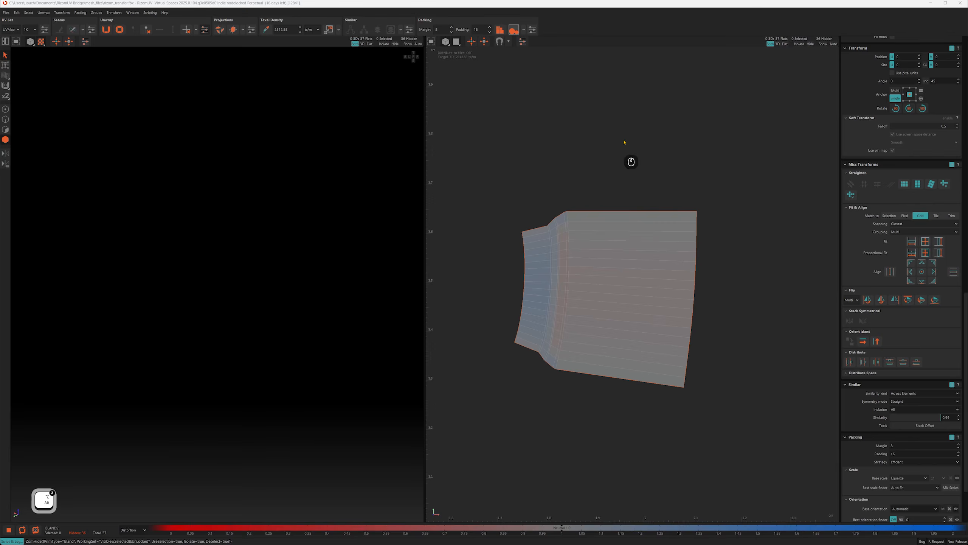
middle_click_drag(674, 226, 669, 237, "alt")
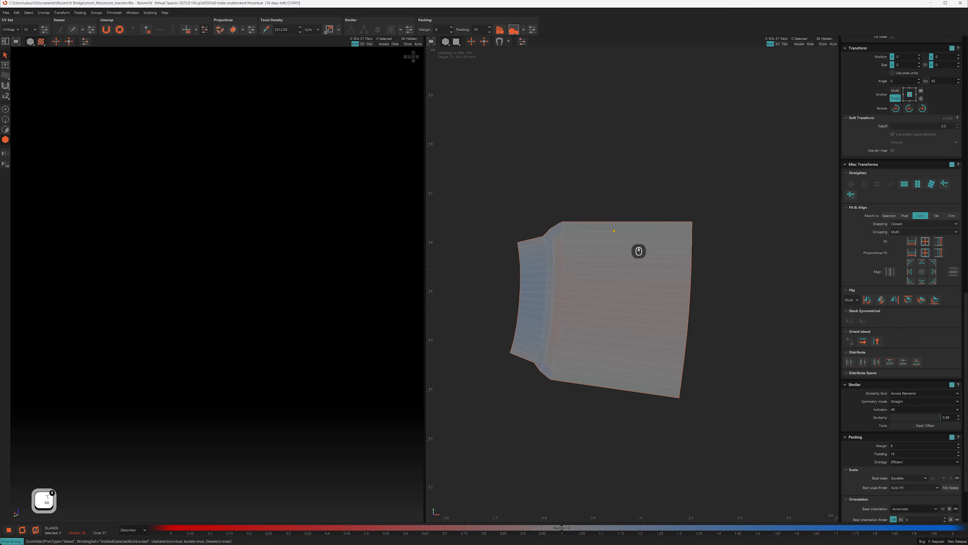
key("2")
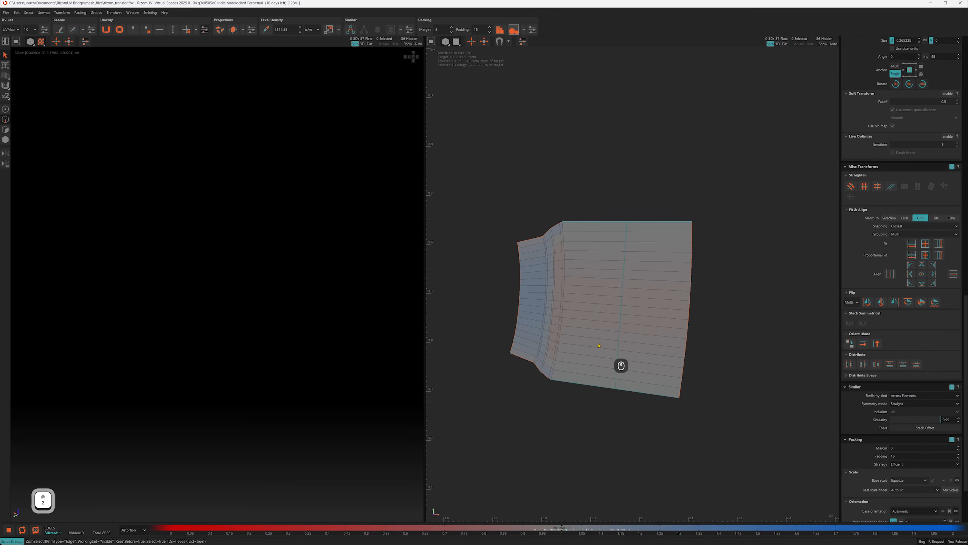
key("BackSpace")
key("BackSpace")
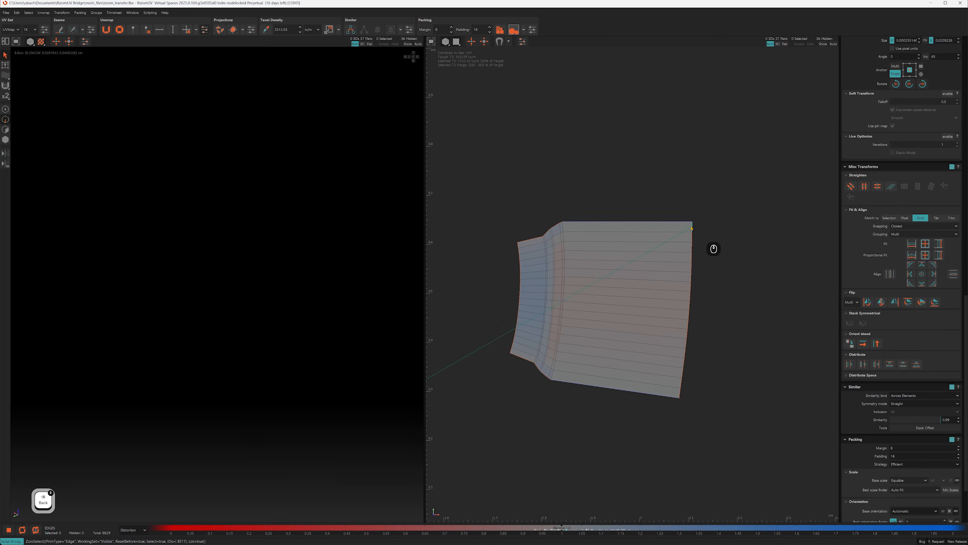
left_click(682, 398, "ctrl")
key("BackSpace")
Step: Optimize the bottle-shaped island repeatedly so its wide section becomes rectangular
key("4")
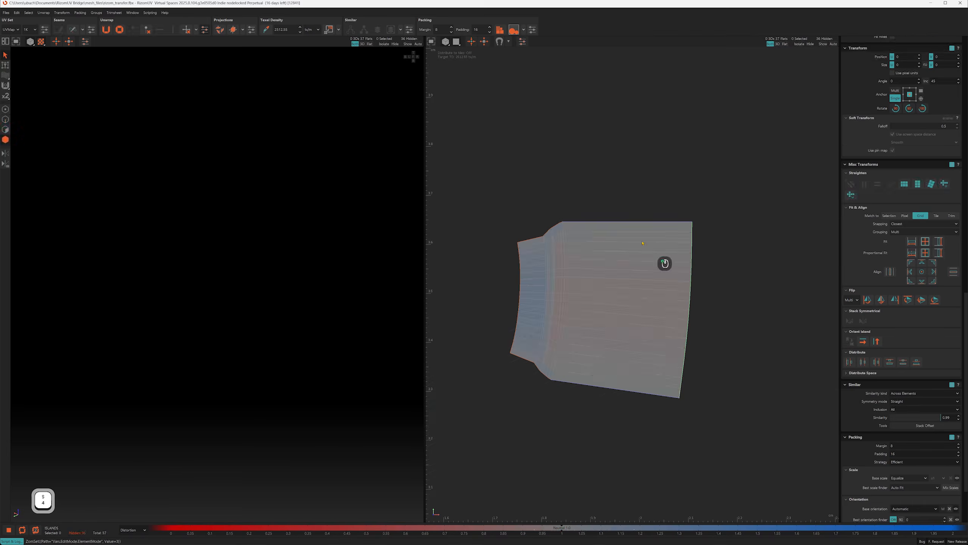
left_click(641, 241)
key("o")
key("o")
key("o")
key("o")
key("o")
key("o")
key("o")
key("o")
left_click(678, 145)
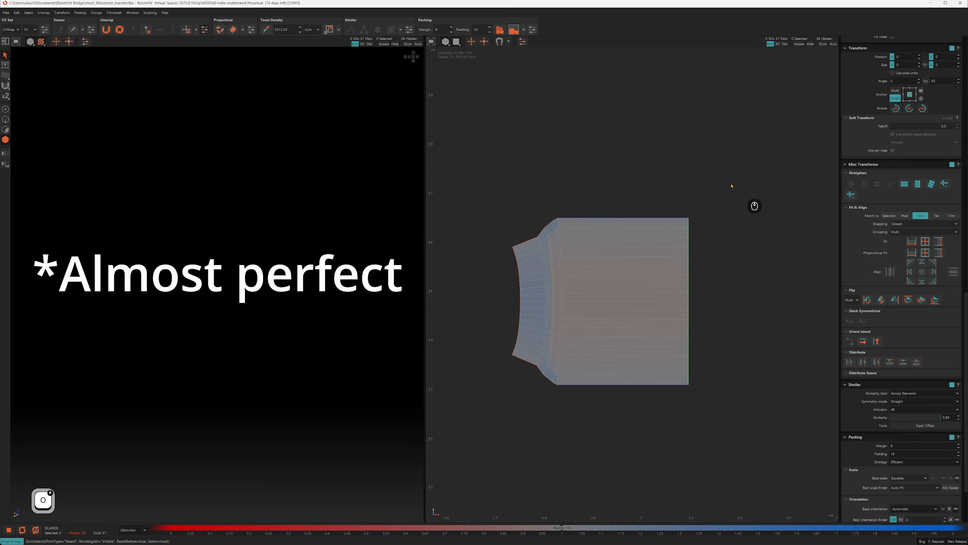
Step: Try constraining the bottle-shaped island's slanted neck and shoulder edges horizontally as well, and optimize the island
key("2")
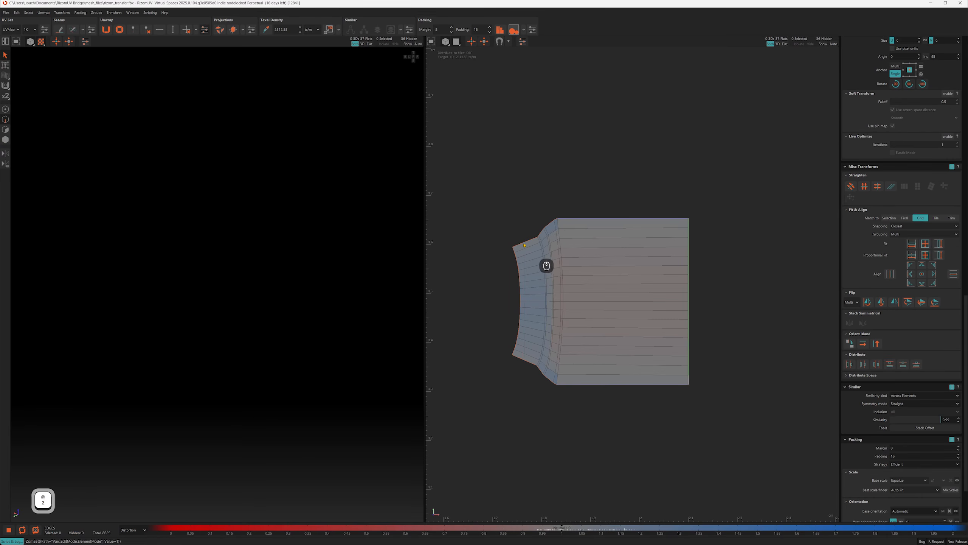
left_click(545, 264)
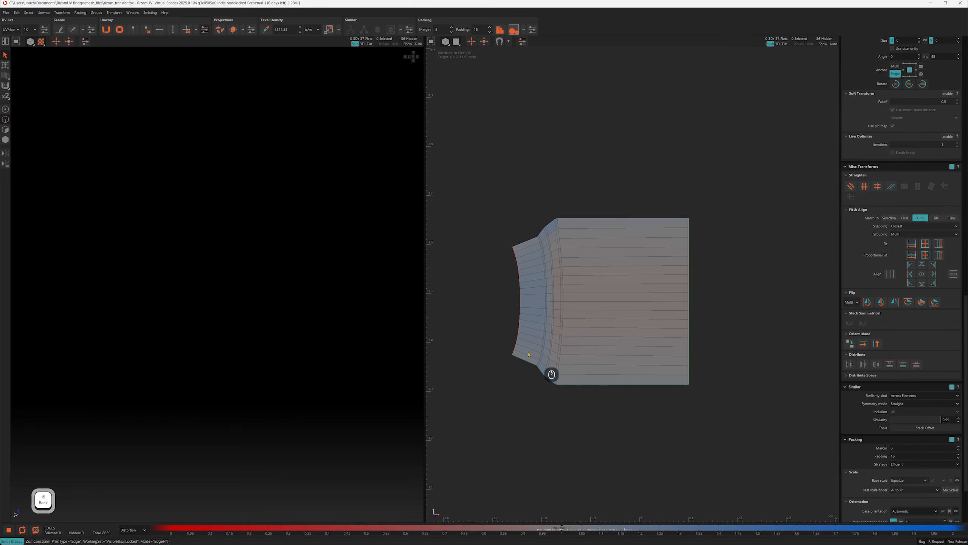
left_click(578, 386)
key("BackSpace")
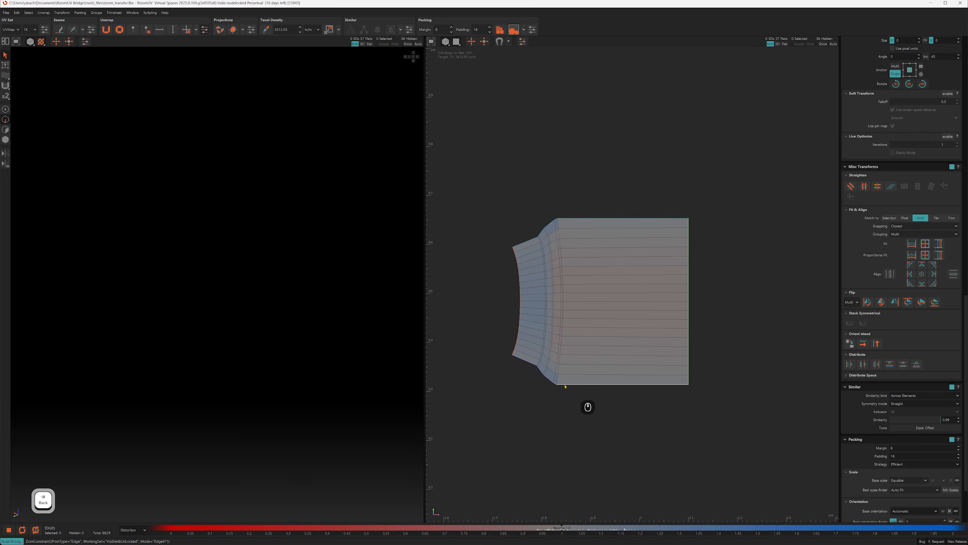
key("4")
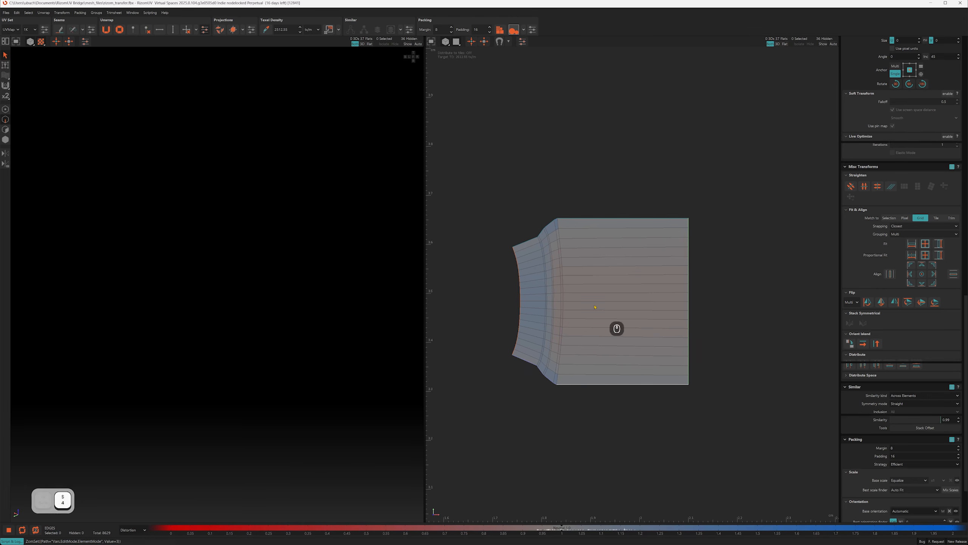
left_click(614, 323)
key("o")
key("o")
key("o")
key("o")
key("o")
left_click(595, 170)
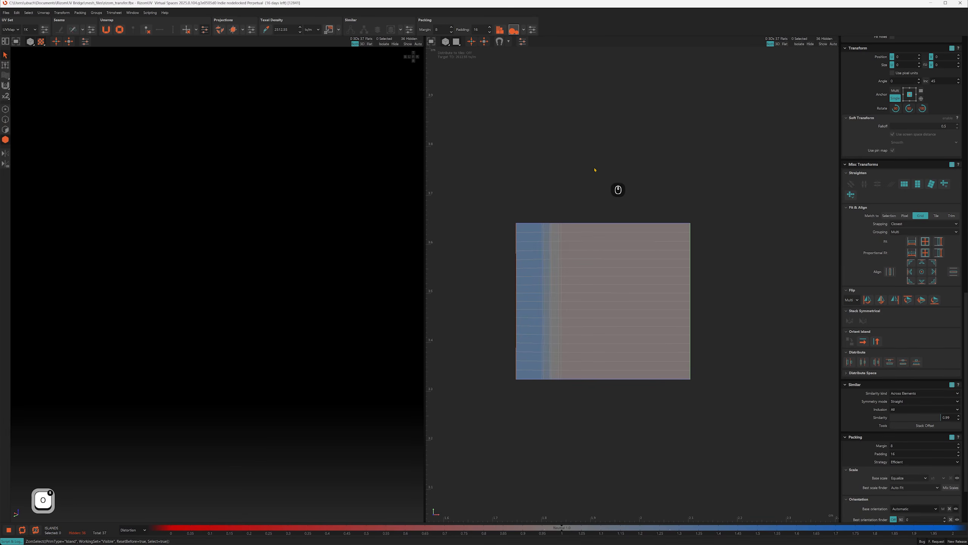
Step: Undo the optimization and the horizontal constraints on the island's neck and shoulder edges
key("ctrl+z")
key("ctrl+z")
key("ctrl+z")
key("ctrl+z")
key("ctrl+z")
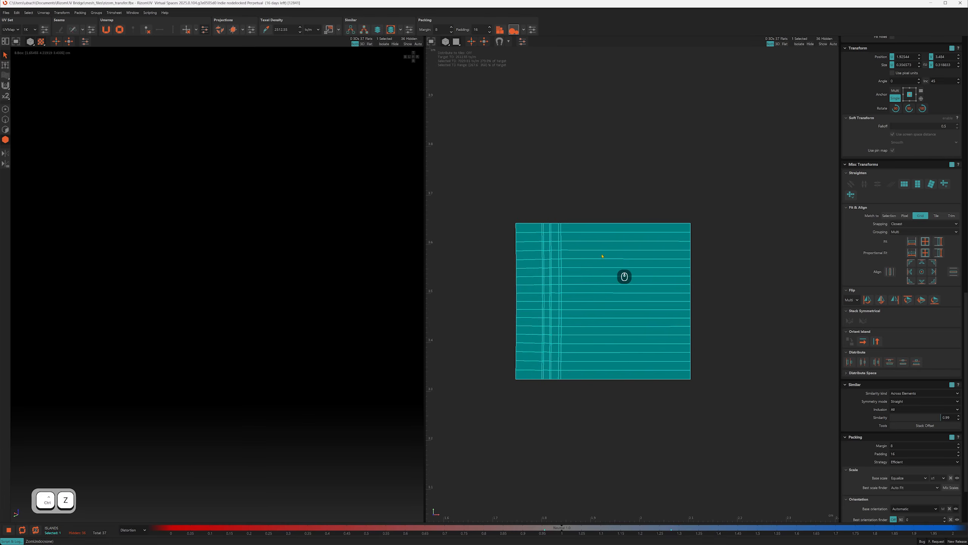
left_click(570, 195)
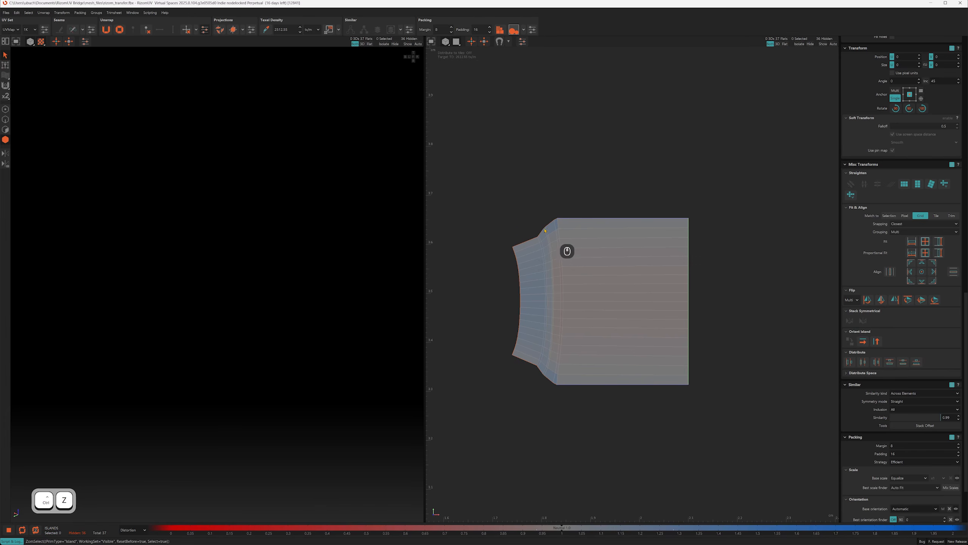
Step: Constrain the curved border at the island's narrow neck end vertically and optimize the island
key("2")
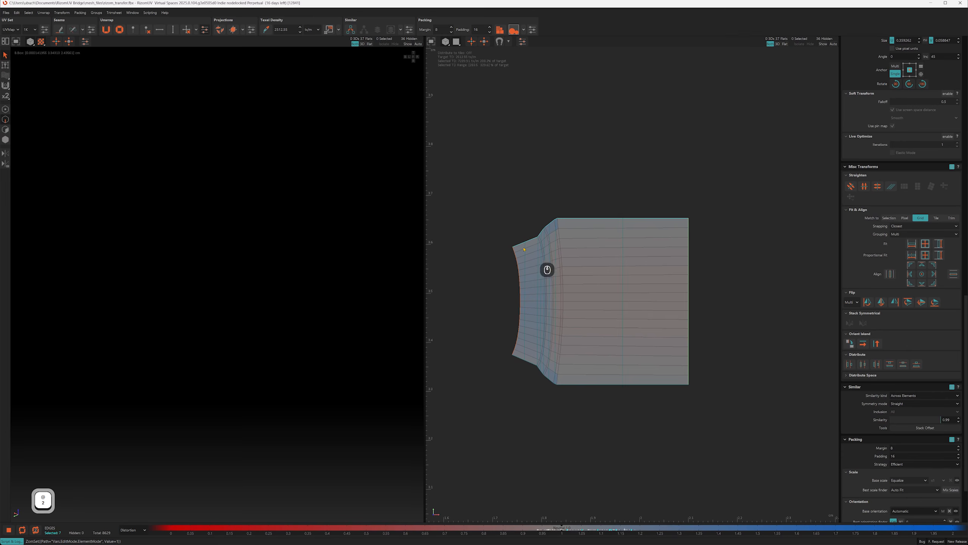
left_click(513, 355, "ctrl")
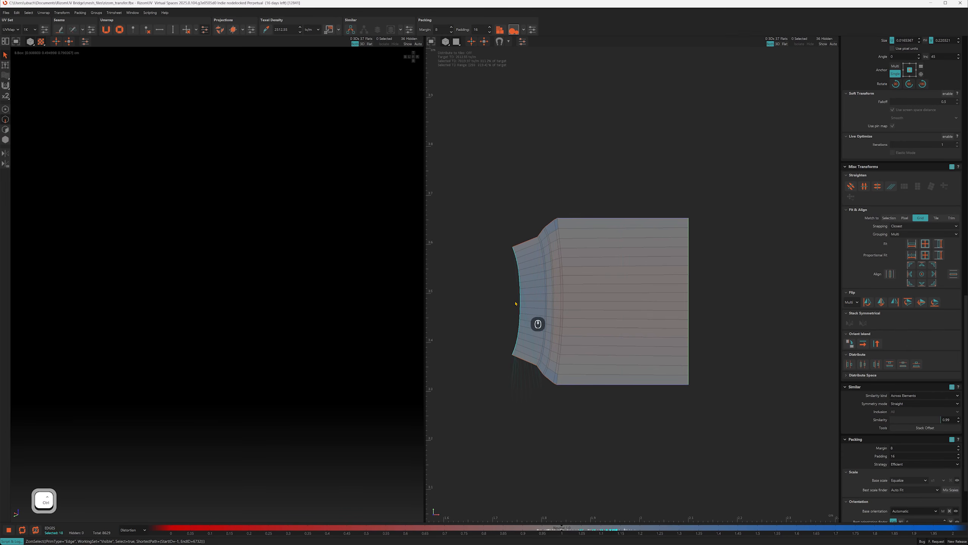
key("4")
left_click(572, 189)
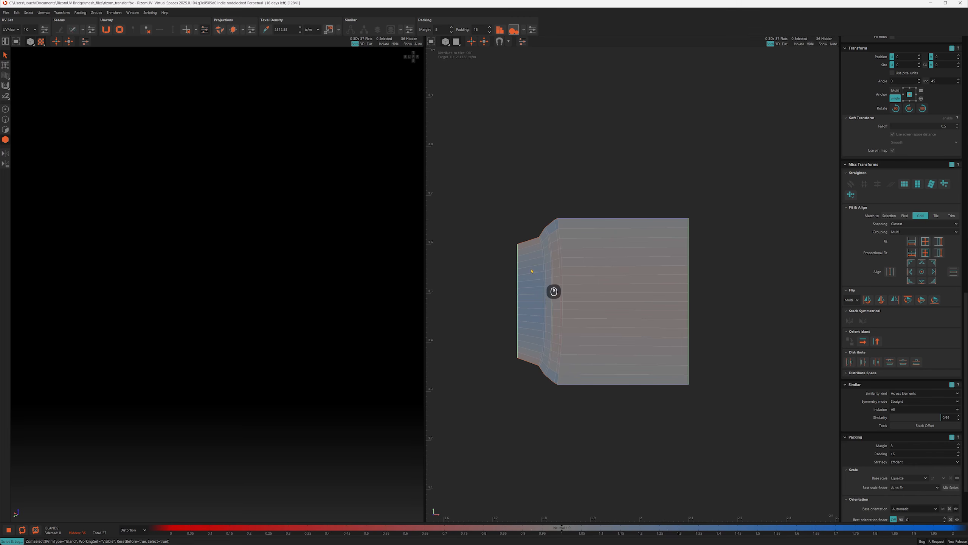
Step: Show all hidden torch parts again, and isolate the small cylindrical part with the fan-shaped island
left_click(570, 329)
key("i")
key("i")
left_click_drag(328, 257, 322, 245, "alt")
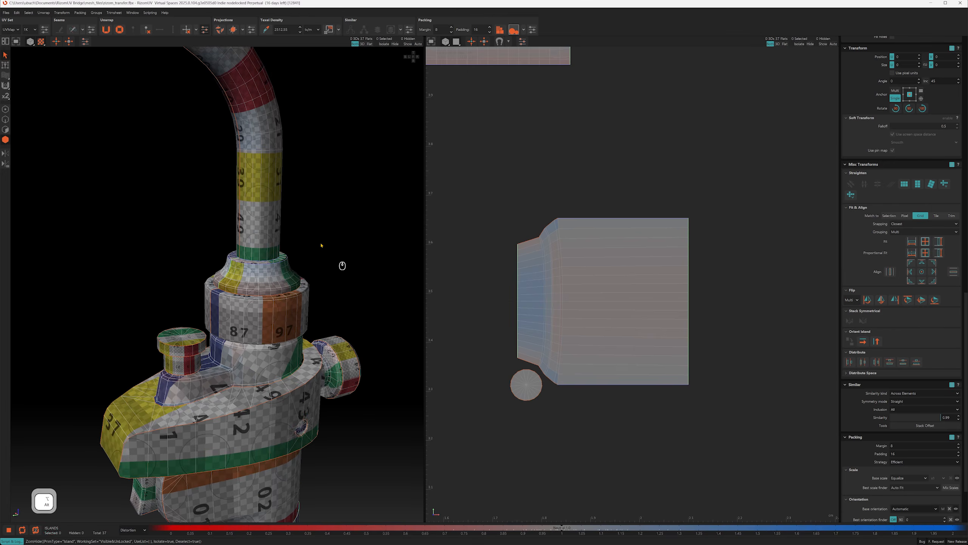
left_click(549, 262)
key("i")
key("f")
left_click_drag(188, 215, 241, 222, "alt")
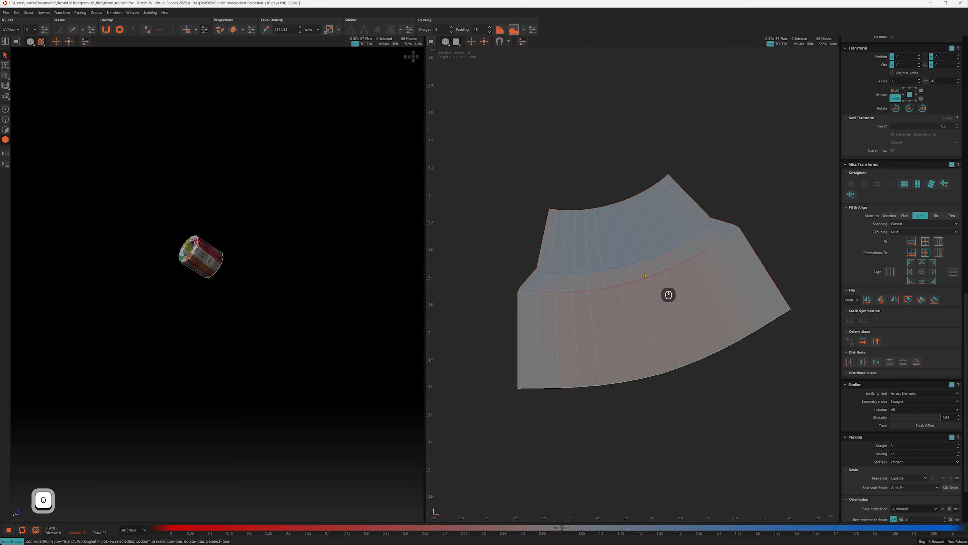
Step: Constrain the fan-shaped island's curved upper and lower borders horizontally and optimize the island
middle_click_drag(645, 273, 619, 278, "alt")
right_click_drag(619, 280, 603, 305, "alt")
key("F2")
double_click(474, 400)
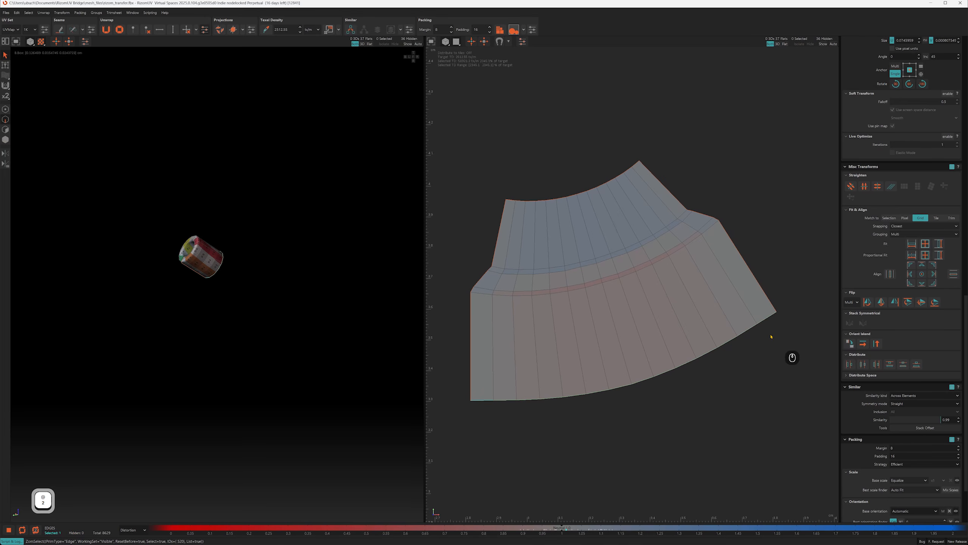
left_click(510, 199, "ctrl")
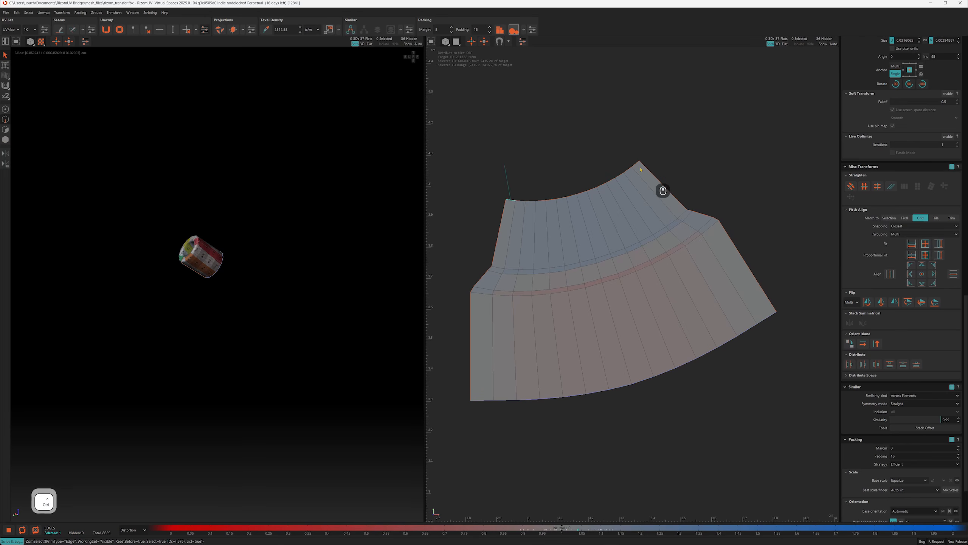
left_click(635, 166, "ctrl+shift")
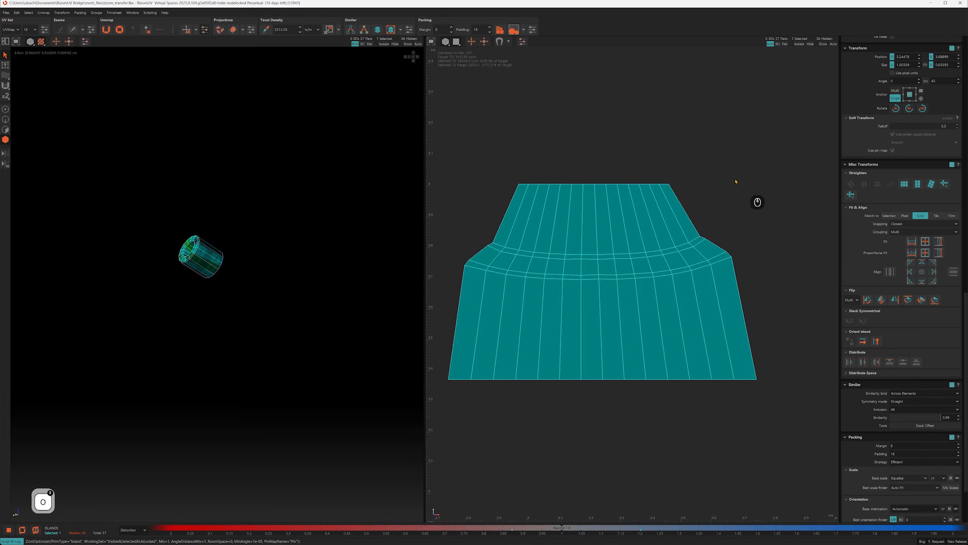
left_click(735, 182)
Step: Try constraining the island's slanted side borders vertically and optimize it into a rectangle
mouse_move(699, 239)
right_mouse_down("alt")
mouse_move(696, 216)
mouse_move(700, 251)
right_mouse_up("alt")
key("2")
left_click(698, 253)
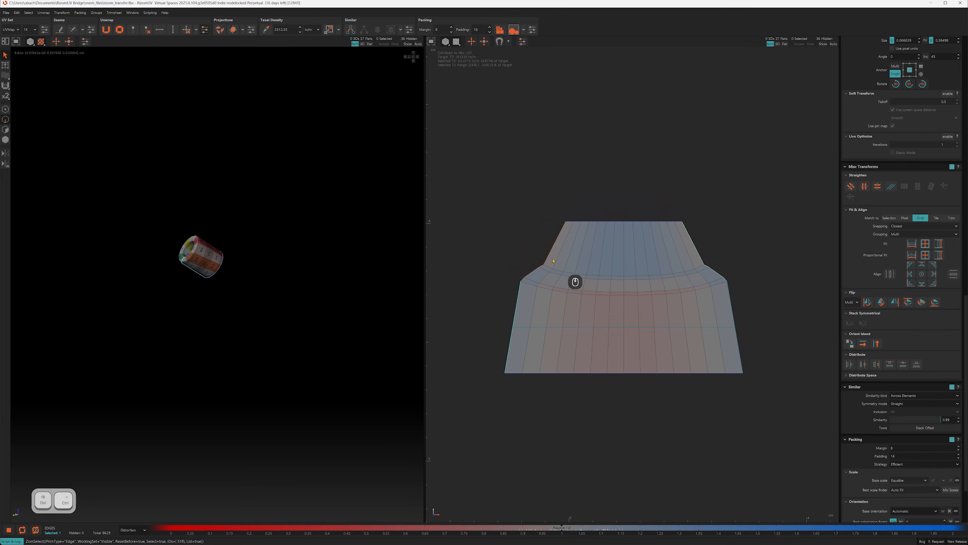
left_click(552, 249)
key("4")
left_click(622, 244)
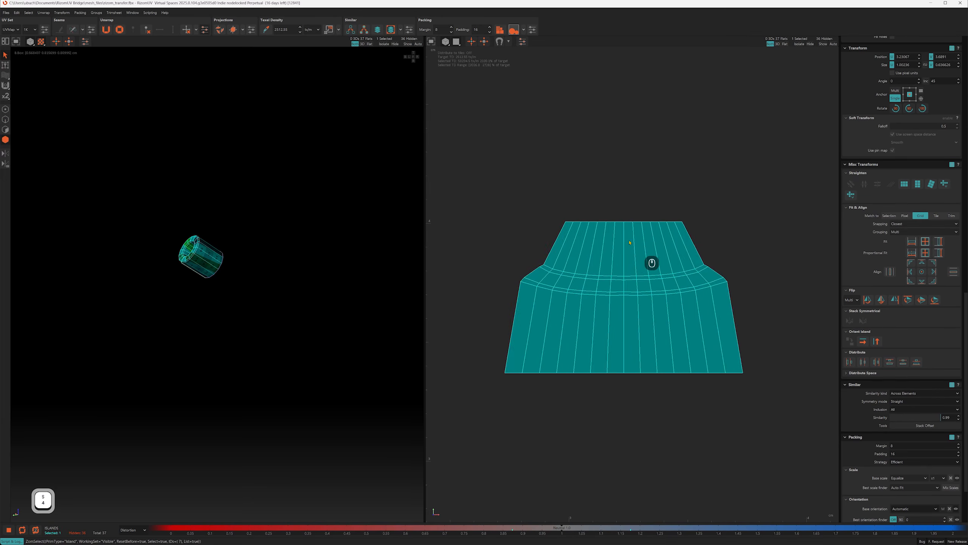
key("o")
left_click(658, 182)
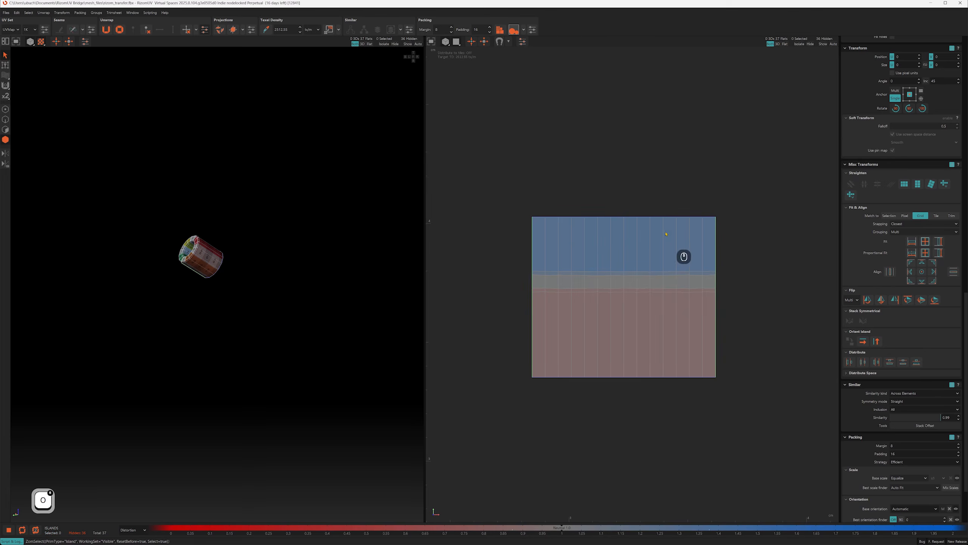
Step: Undo the rectangular optimization and the vertical constraints on the island's side borders
key("ctrl+z")
key("ctrl+z")
key("ctrl+z")
key("ctrl+z")
key("ctrl+z")
key("ctrl+z")
key("ctrl+z")
key("ctrl+z")
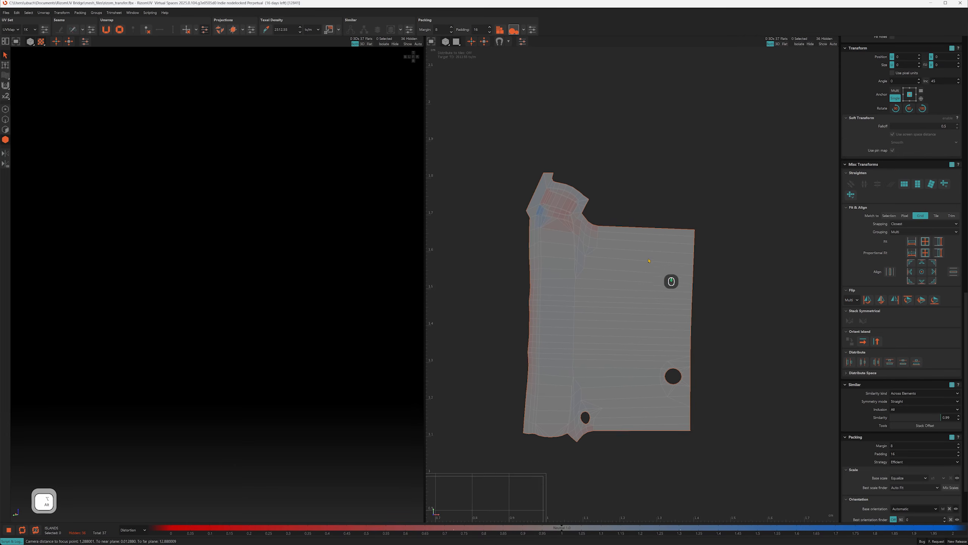
Step: Constrain the large two-hole island's long outer side borders vertically and its straight upper and lower borders horizontally
middle_click_drag(649, 261, 647, 227, "alt")
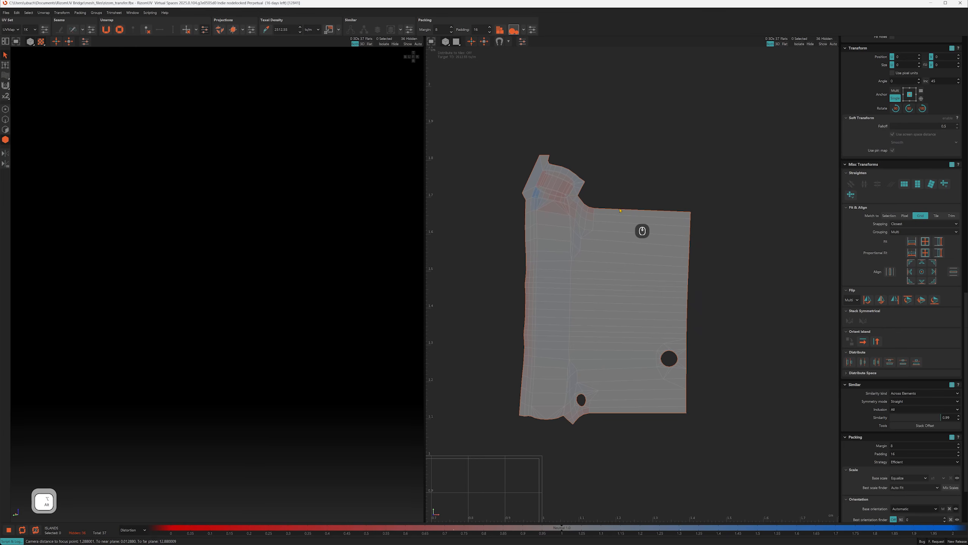
right_click_drag(629, 206, 655, 241, "alt")
key("2")
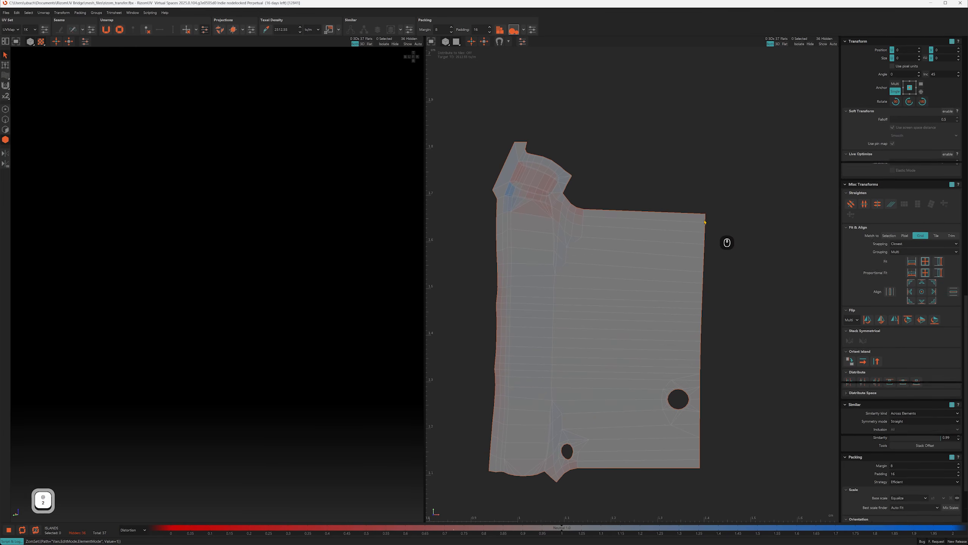
left_click(706, 220)
left_click(701, 464, "ctrl")
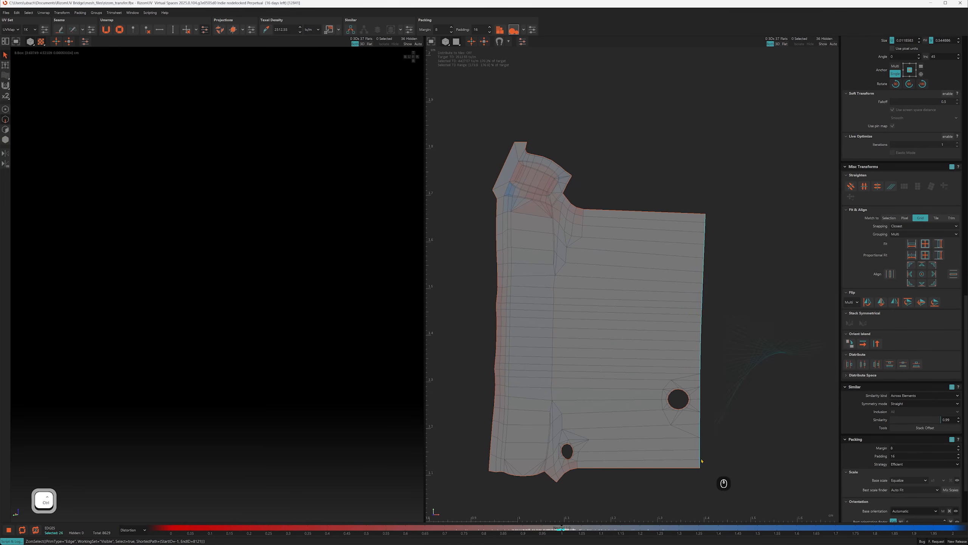
key("Delete")
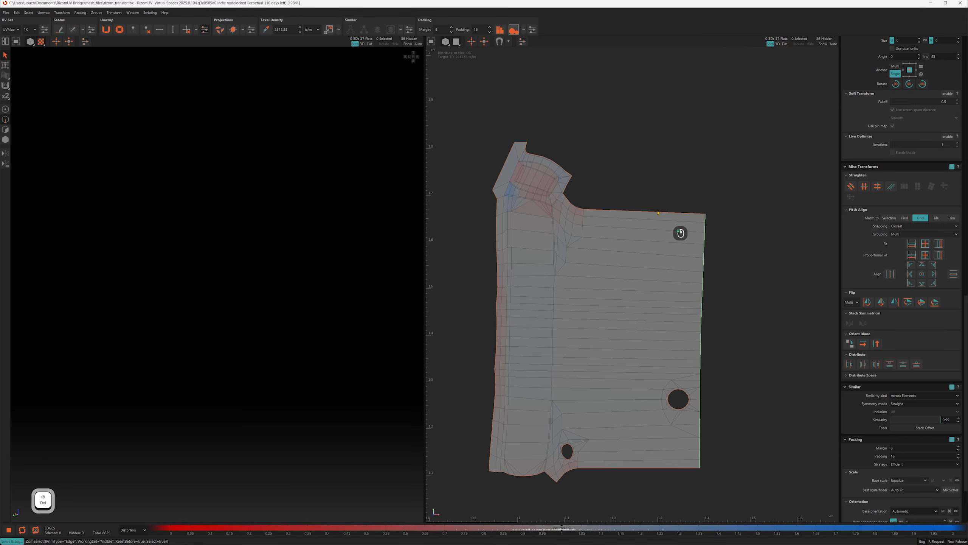
left_click(498, 205, "ctrl")
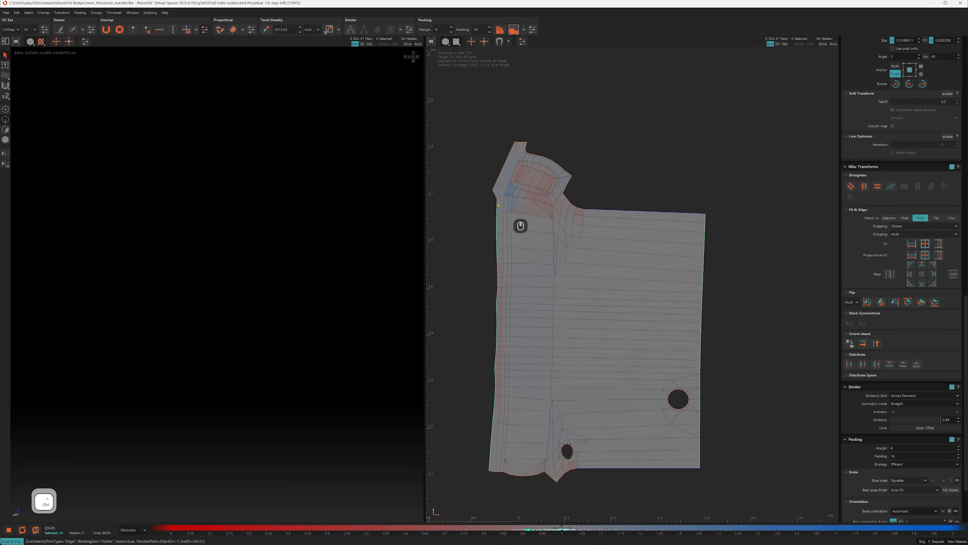
Step: Optimize the large two-hole island several times to straighten its constrained borders
key("F4")
left_click(550, 202)
key("o")
key("o")
key("o")
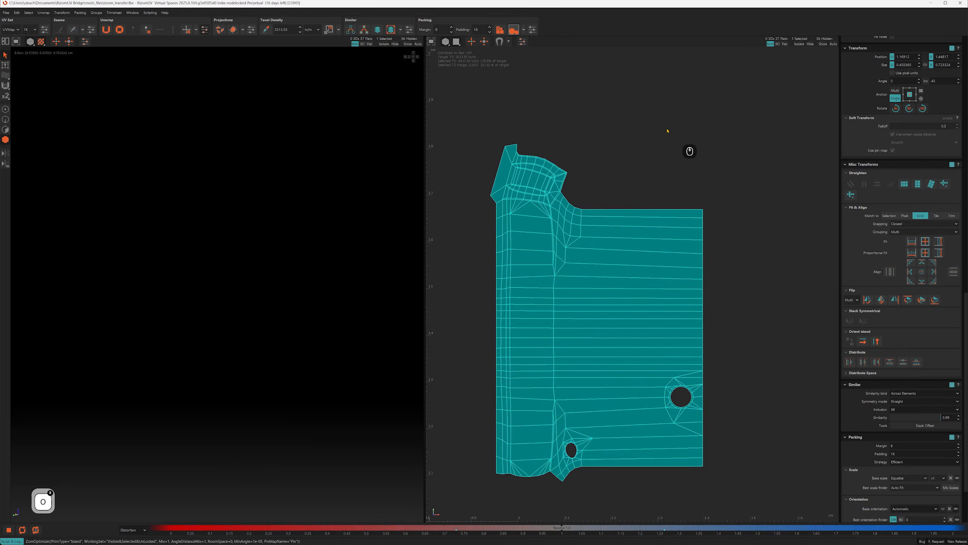
Step: Try constraining the curved edges between the neck and the straight upper border horizontally, optimize the island, and undo the optimization
key("F2")
scroll(560, 198, "up", 3)
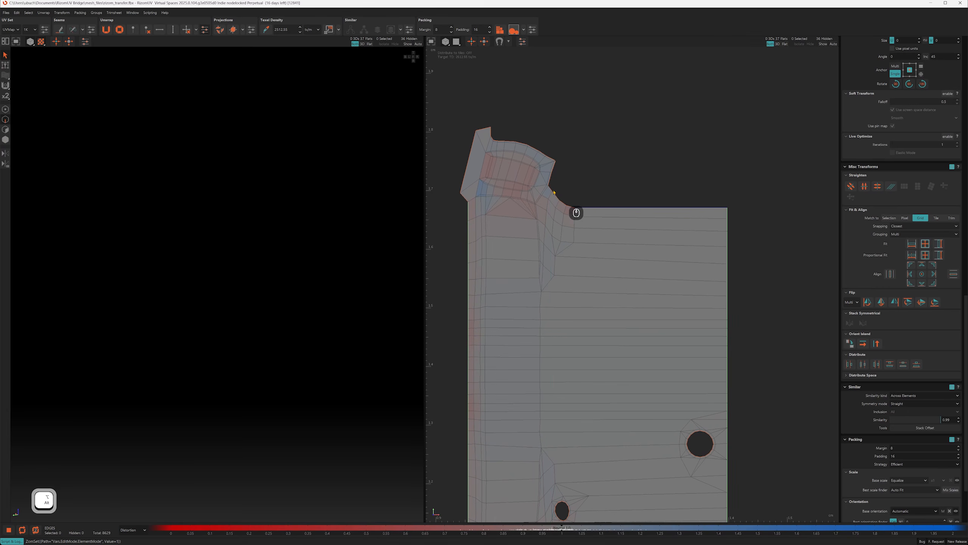
left_click(568, 204)
key("BackSpace")
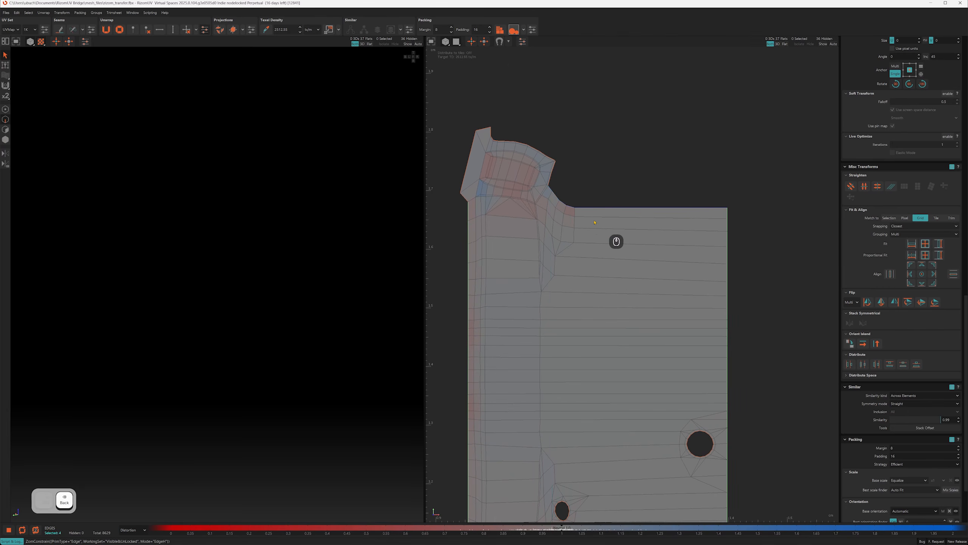
key("F4")
left_click(582, 226)
key("o")
left_click(587, 172)
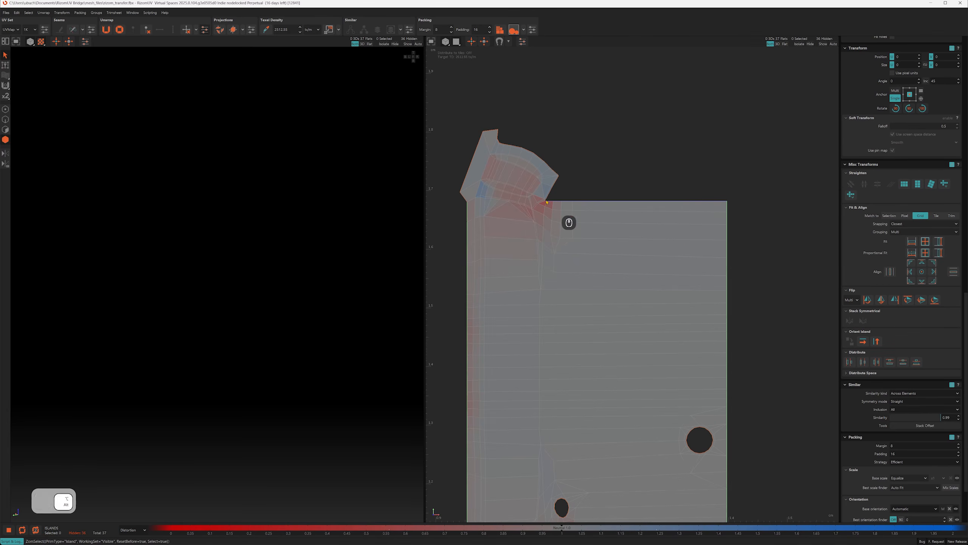
right_click_drag(547, 202, 566, 194, "alt")
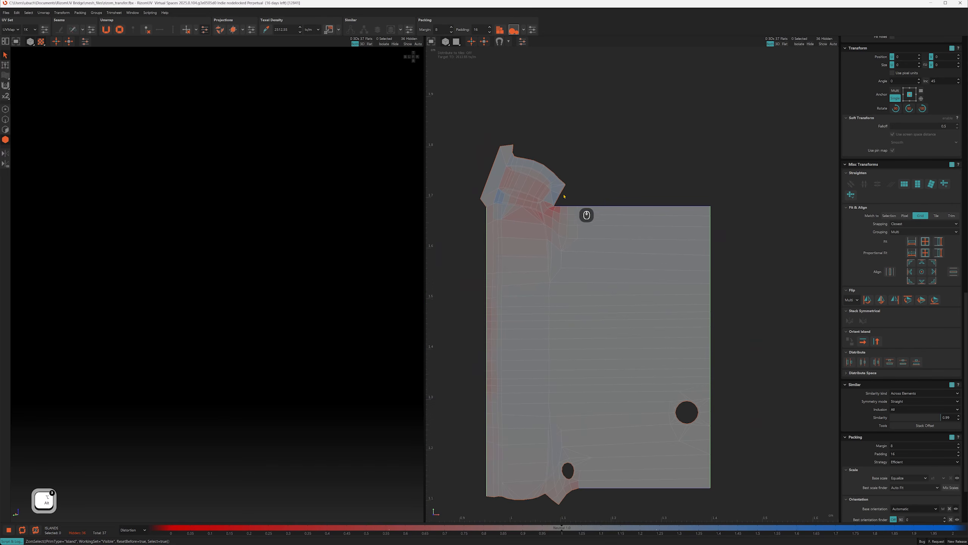
key("ctrl+z")
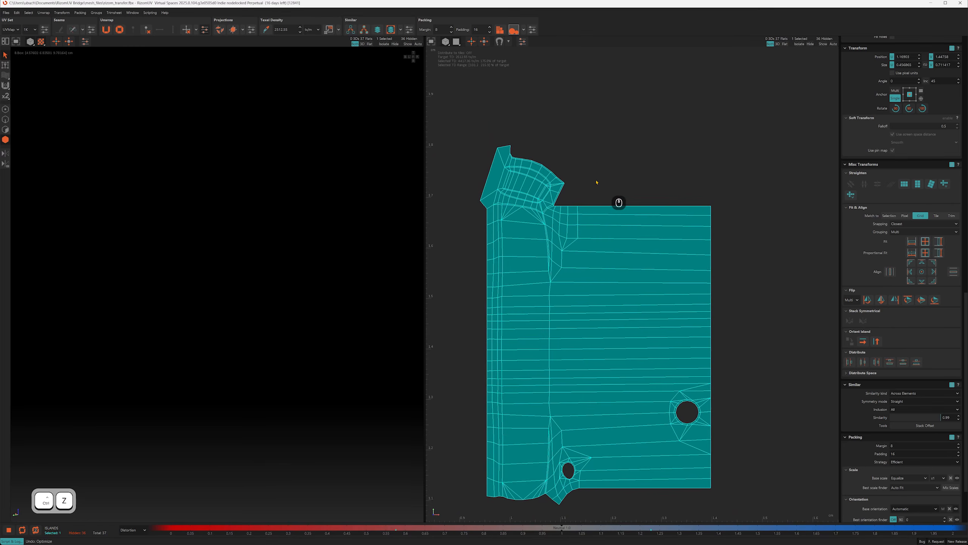
Step: Constrain the slanted outer edge of the island's upper neck vertically and optimize the island
key("2")
left_click(512, 206)
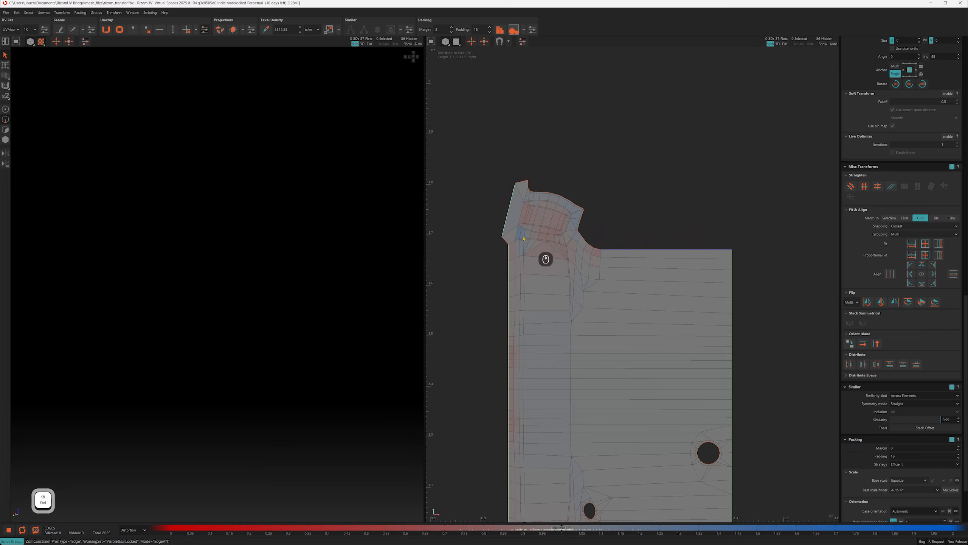
key("4")
left_click(633, 167)
right_click_drag(634, 166, 555, 185, "alt")
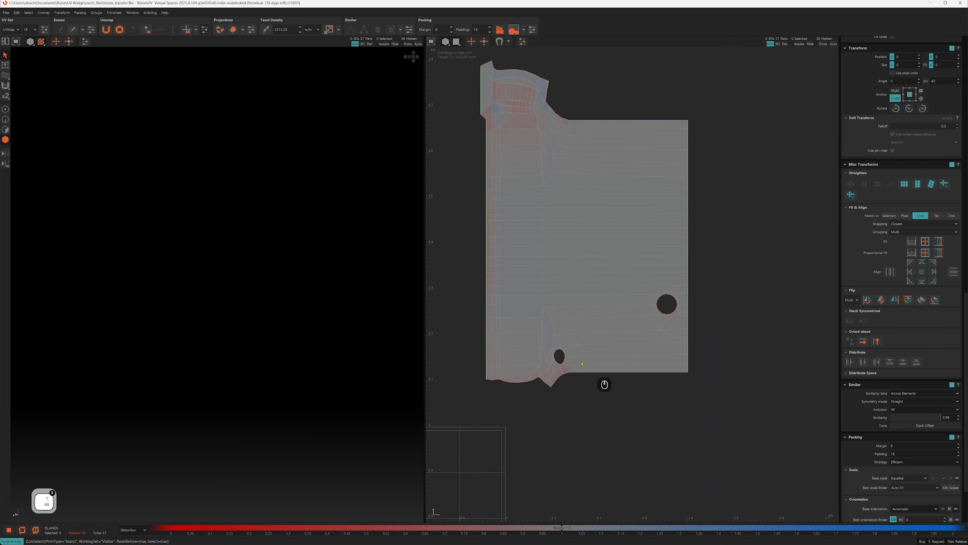
right_click_drag(603, 385, 644, 386, "alt")
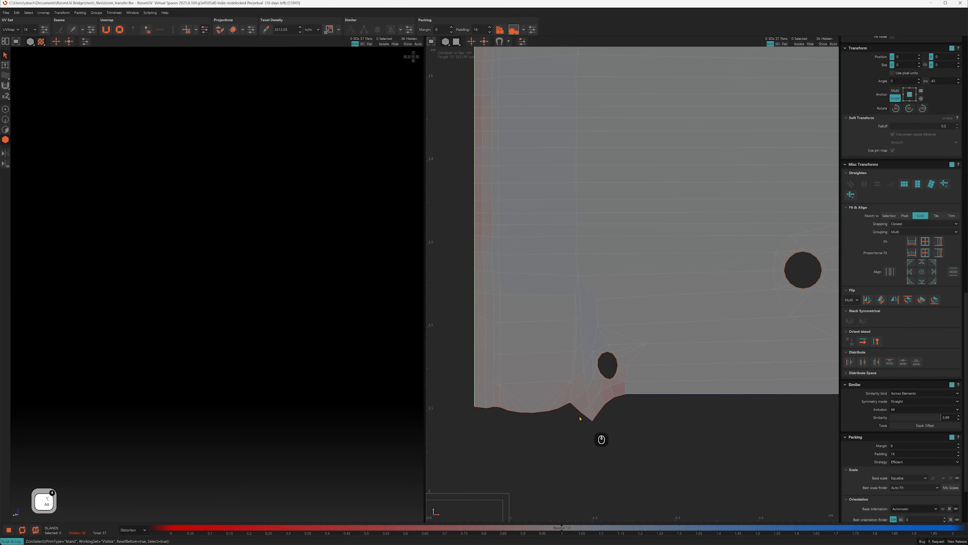
right_click_drag(578, 418, 616, 333, "alt")
middle_click_drag(619, 317, 627, 302, "alt")
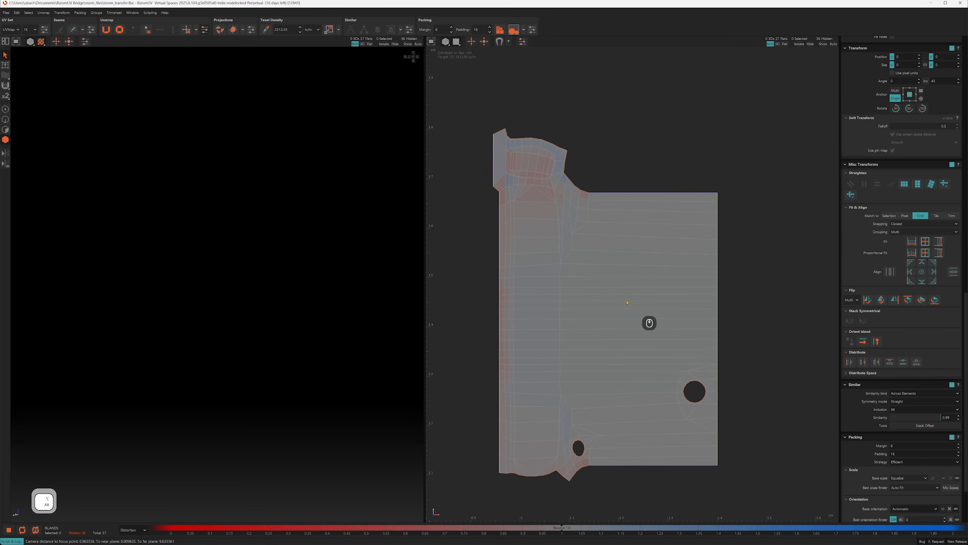
right_click_drag(628, 302, 635, 160, "alt")
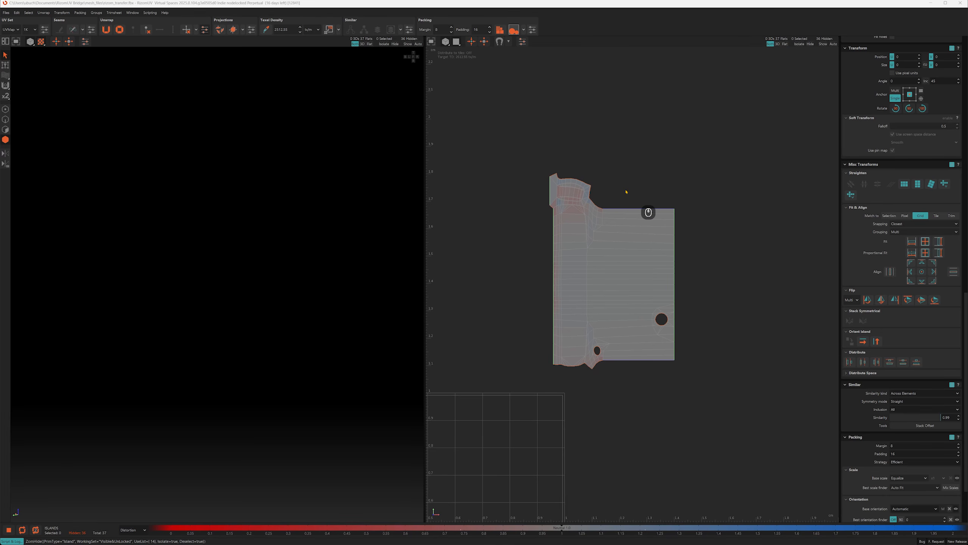
Step: Constrain the curved lower border of the ring-and-spout island horizontally and optimize the island until that border is straight
key("Delete")
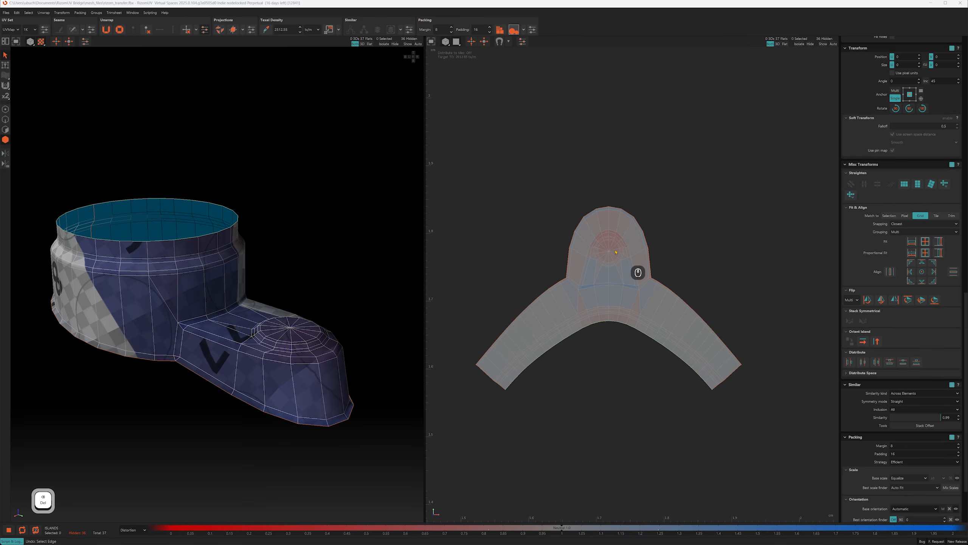
key("2")
left_click(509, 388)
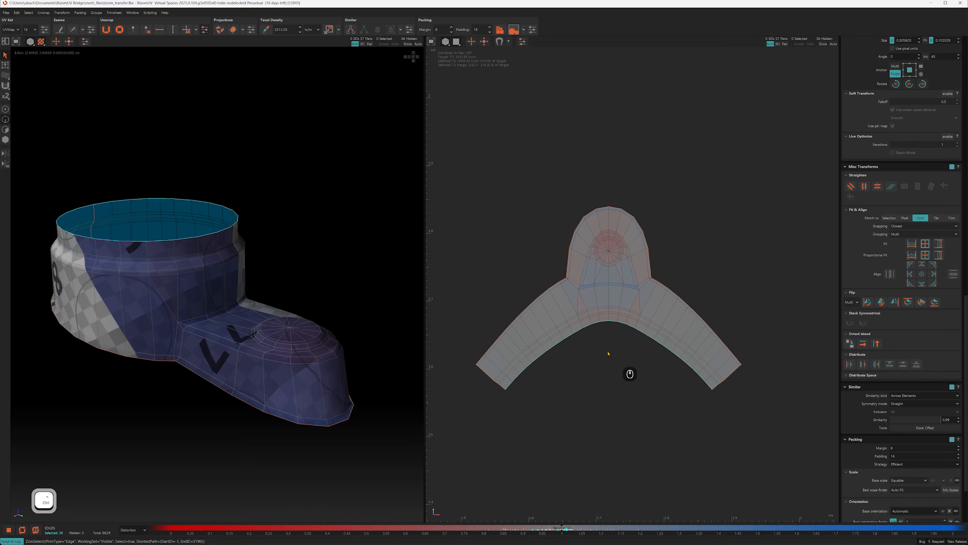
key("ctrl+h")
left_click_drag(301, 215, 164, 255, "alt")
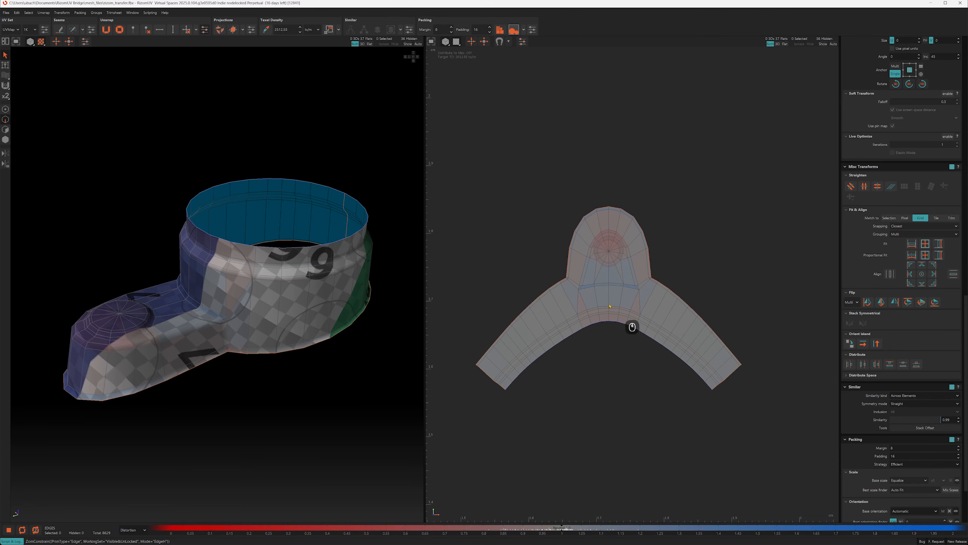
key("4")
left_click(644, 293)
key("o")
key("o")
key("o")
key("o")
left_click(692, 206)
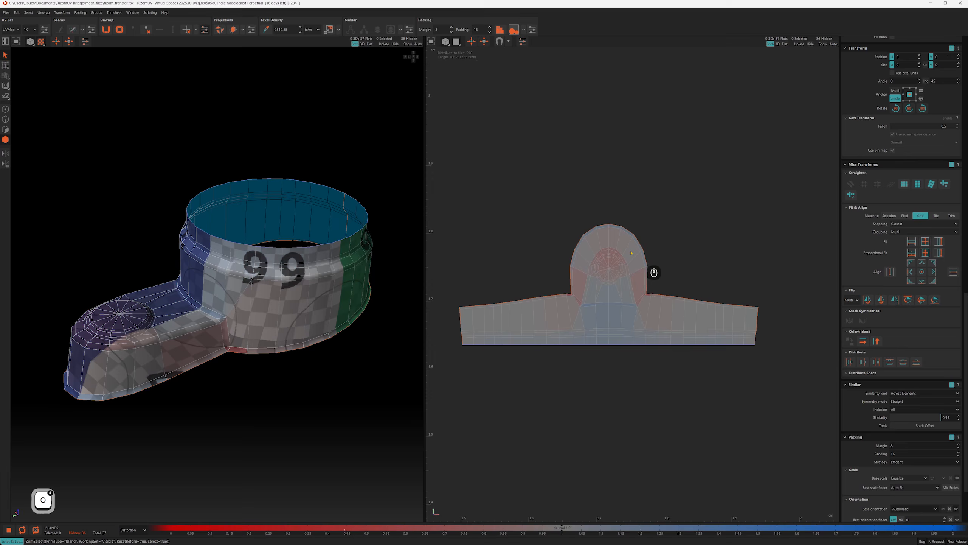
Step: Cut the UVs along the edges where the spout joins the ring
right_click_drag(565, 289, 573, 304, "alt")
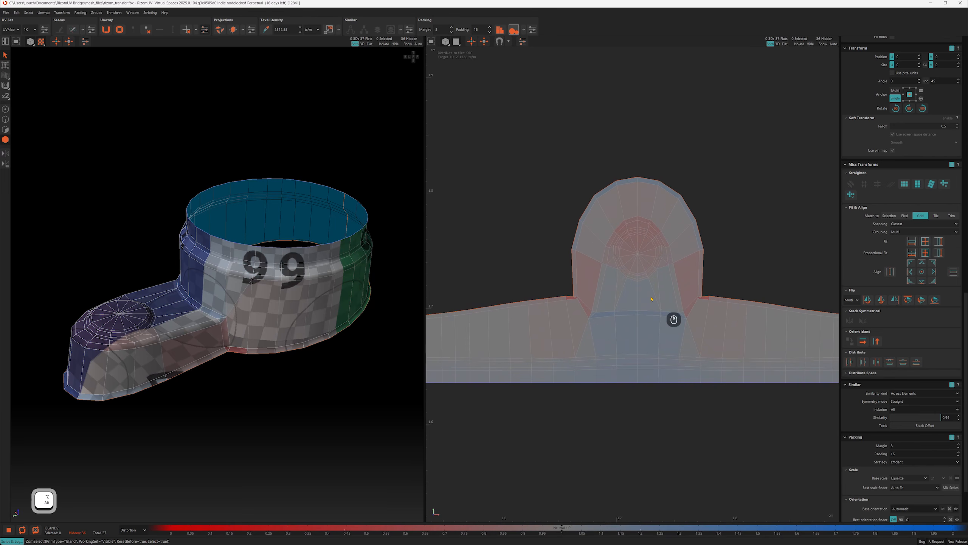
right_click_drag(603, 335, 560, 264, "alt")
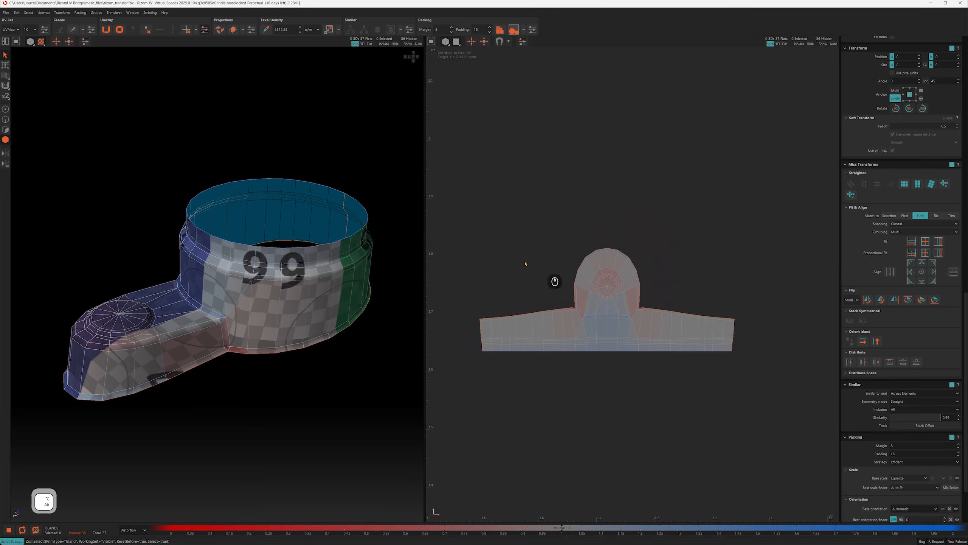
mouse_move(217, 338)
left_mouse_down("alt")
mouse_move(223, 332)
mouse_move(223, 349)
left_mouse_up("alt")
key("F2")
left_click(231, 352)
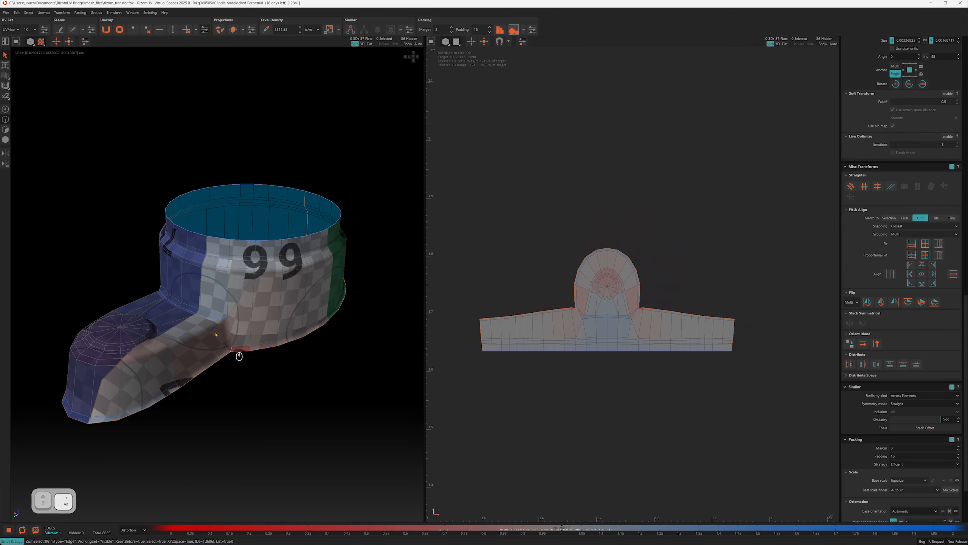
left_click_drag(147, 306, 197, 321, "alt")
left_click(165, 311, "ctrl+shift")
left_click(185, 375, "ctrl+shift")
key("c")
Step: Unfold and optimize the separated spout island and move it up, clear of the ring island
key("F4")
left_click(197, 369)
key("u")
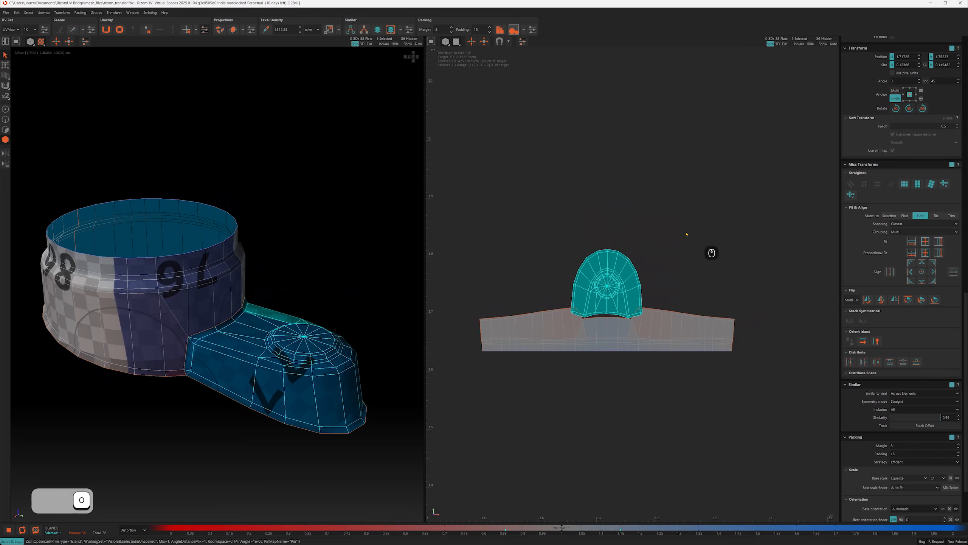
key("o")
key("o")
left_click_drag(636, 266, 637, 239, "ctrl+alt+shift")
Step: Unfold and optimize the remaining ring island
left_click(625, 330)
key("u")
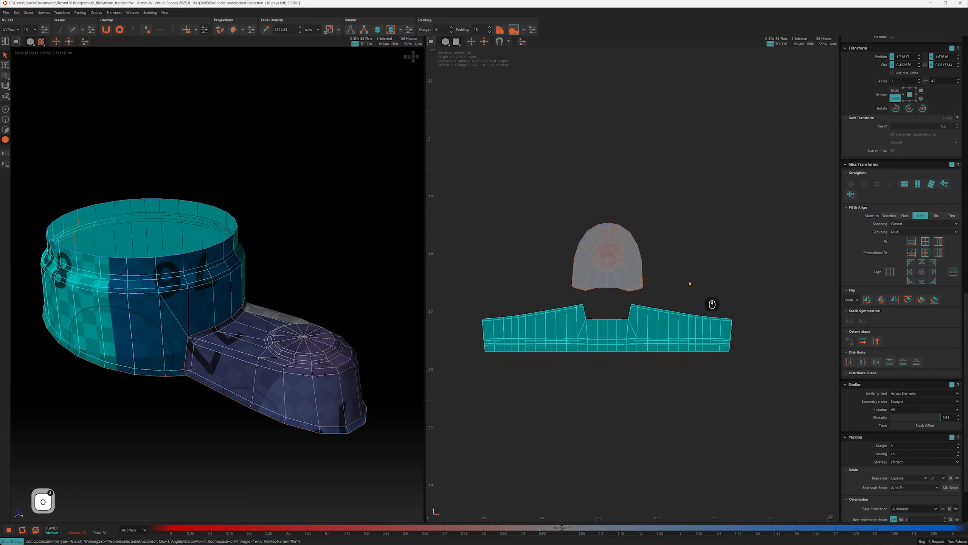
key("o")
left_click(689, 263)
scroll(611, 305, "up", 3)
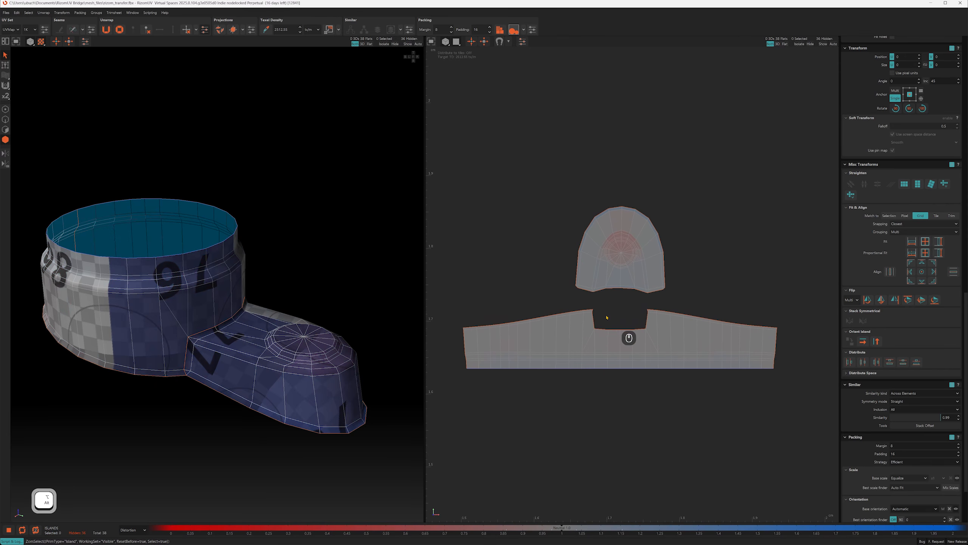
Step: Constrain the spout island's curved lower border horizontally and unfold it to flatten that border
key("F2")
left_click(588, 293)
left_click(657, 292, "shift")
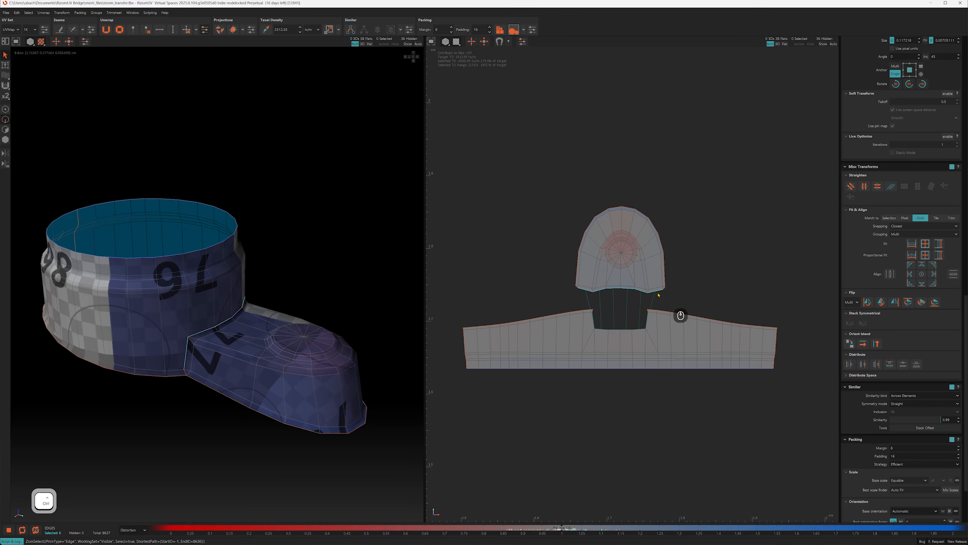
key("ctrl+h")
key("u")
left_click(535, 295)
scroll(535, 294, "up", 2)
left_click(604, 315)
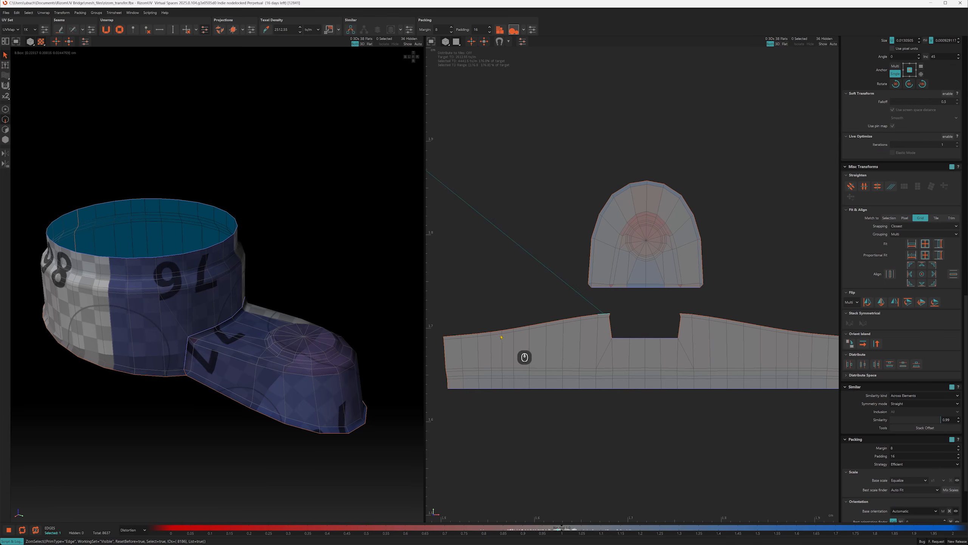
left_click(458, 336, "alt")
middle_click_drag(457, 325, 487, 305, "alt")
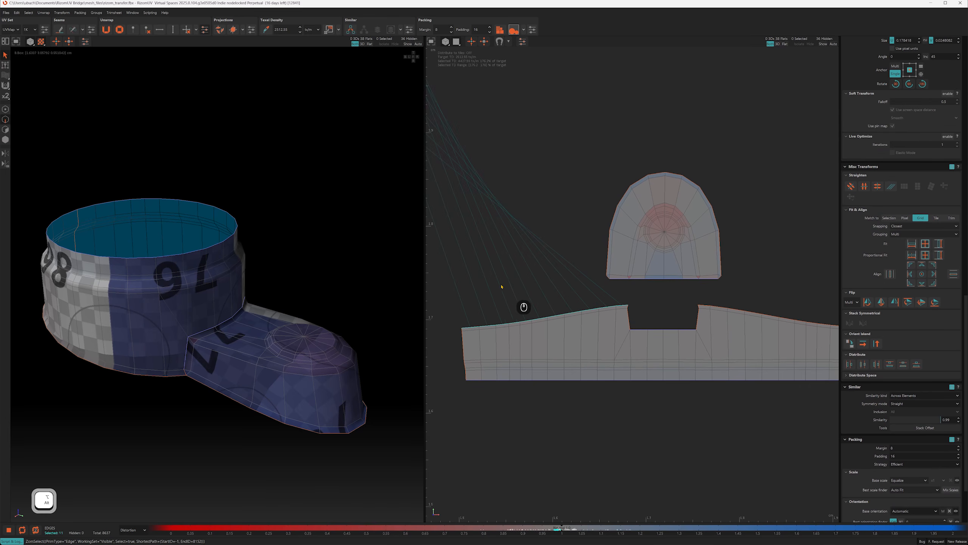
left_click(486, 313)
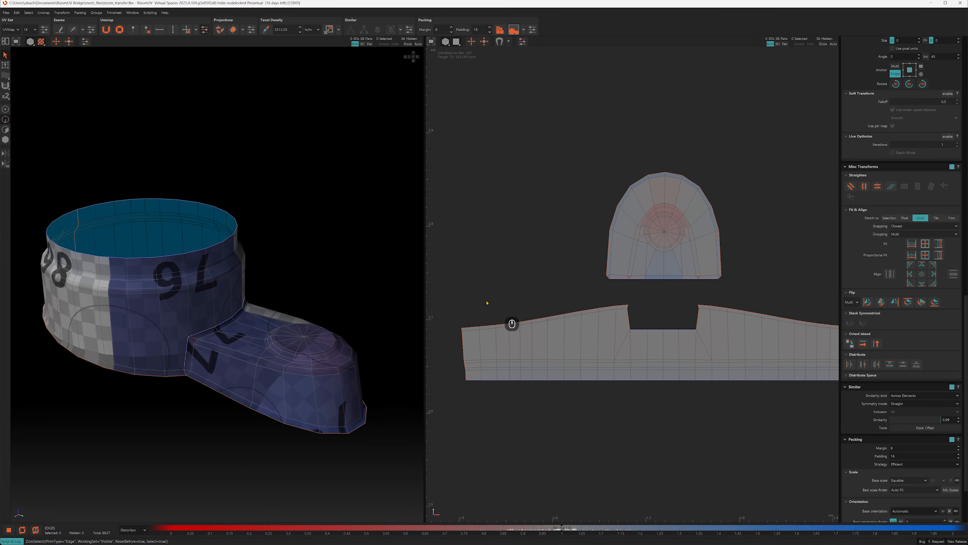
Step: Constrain the ring island's short end borders vertically and optimize the island so both ends are straight
middle_click_drag(486, 327, 459, 353, "alt")
left_click(460, 386, "ctrl")
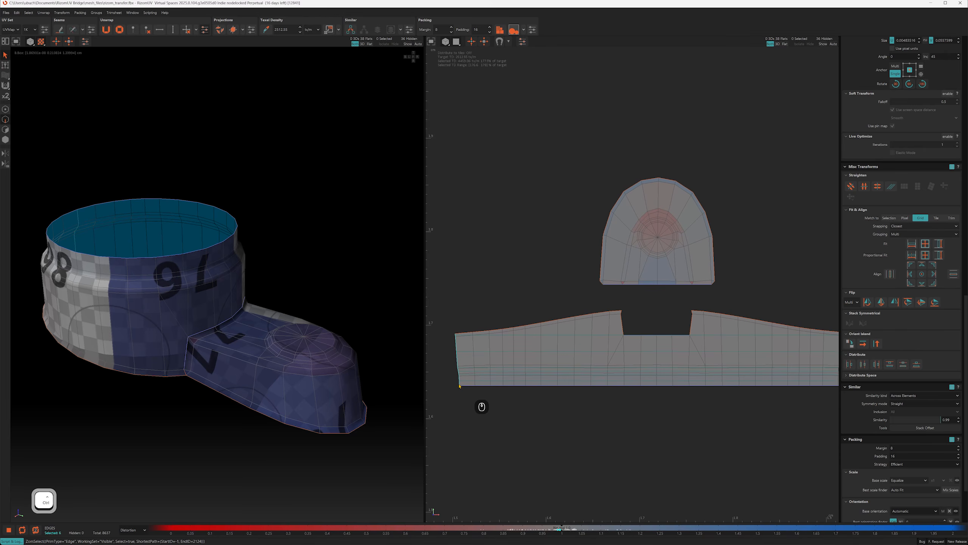
key("shift+v")
key("F4")
scroll(456, 332, "down", 3)
key("o")
key("o")
key("o")
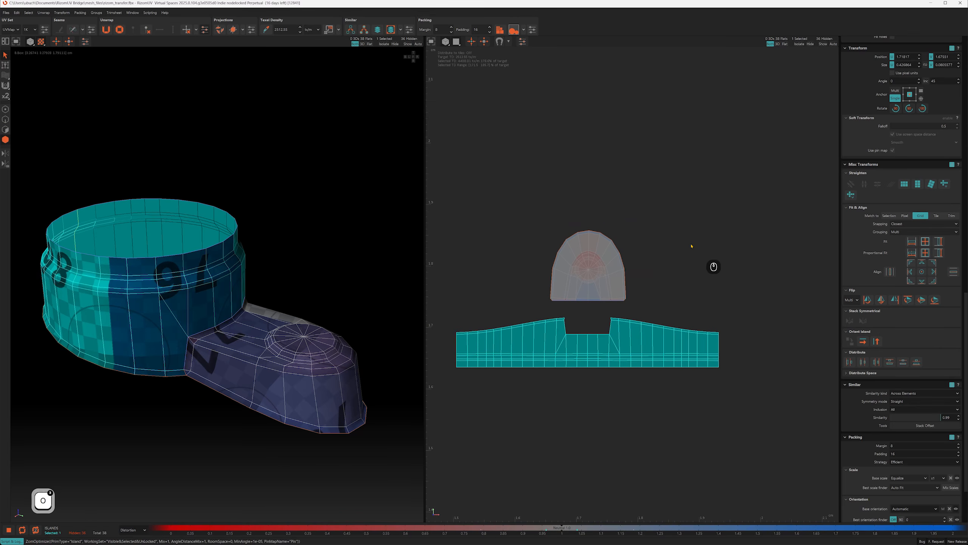
left_click(691, 246)
Step: Constrain the keyhole-shaped island's short bottom edge horizontally and the long handle island's straight side border vertically
middle_click_drag(674, 254, 691, 286, "alt")
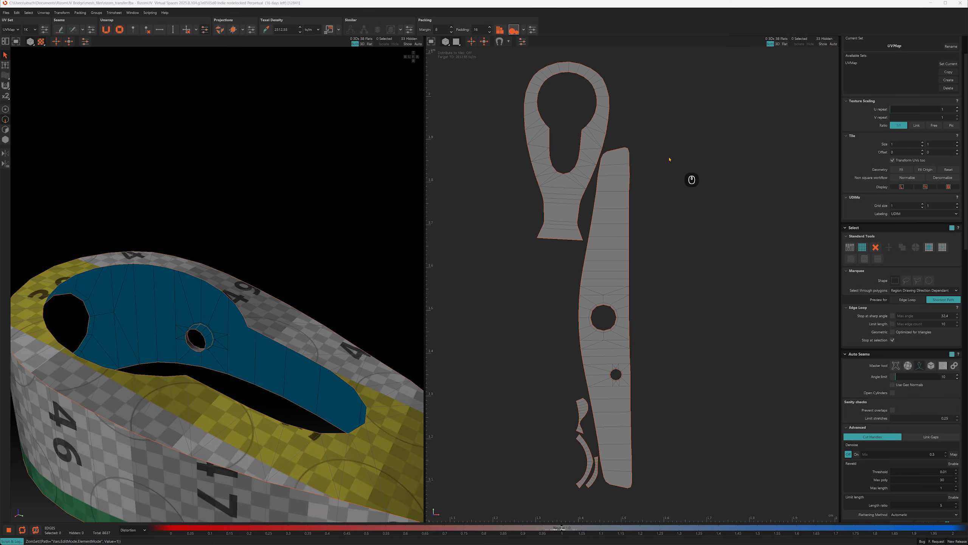
key("2")
left_click(559, 240)
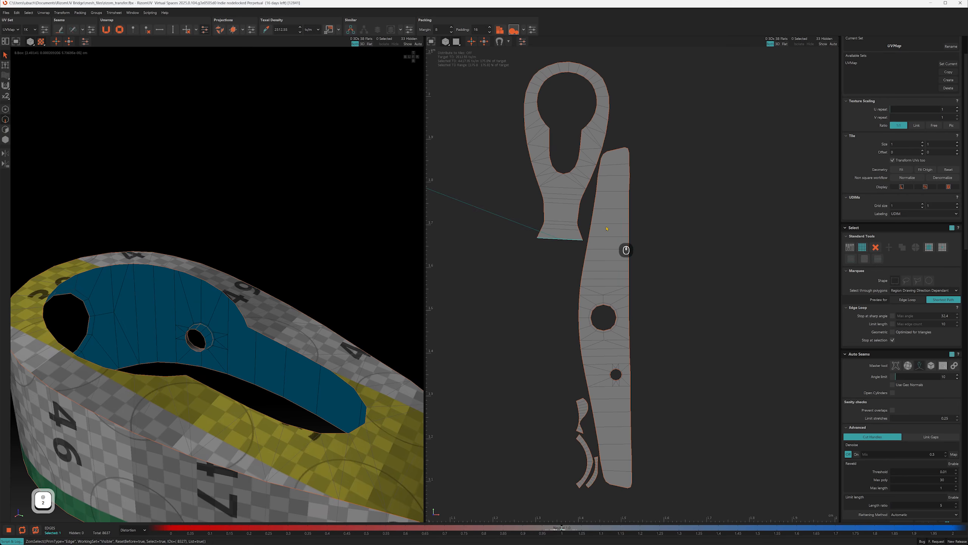
left_click(632, 482, "ctrl")
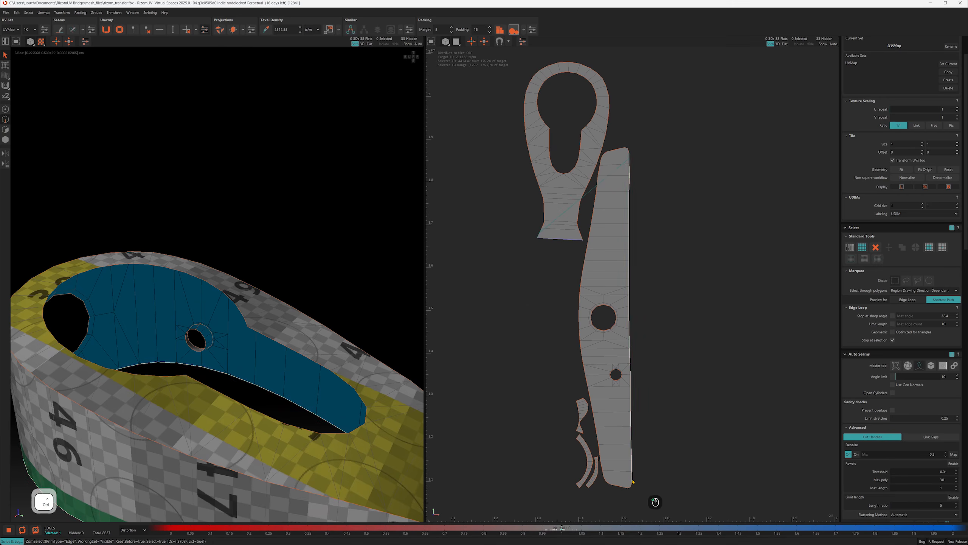
key("Delete")
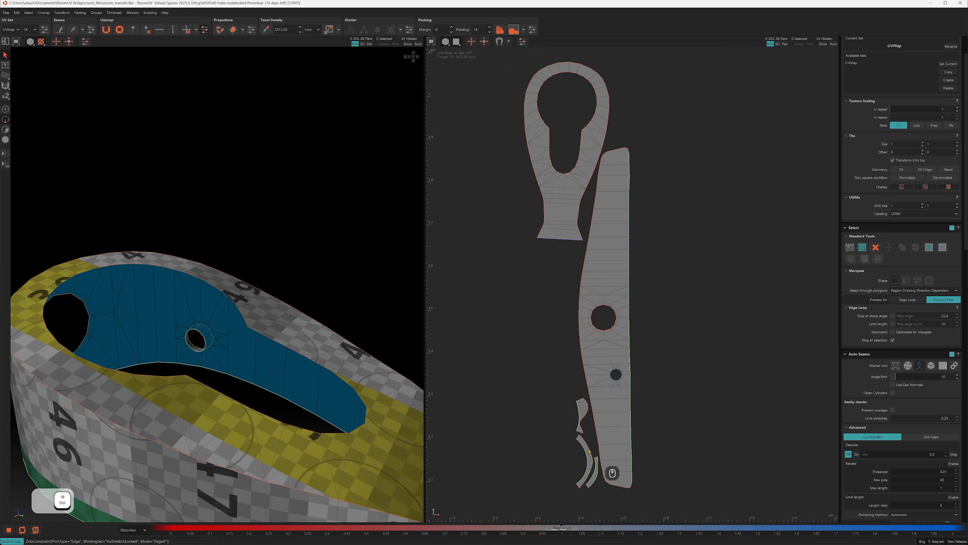
Step: Select all the handle part's islands and optimize them so the constrained borders straighten
key("4")
right_click_drag(694, 194, 694, 135, "alt")
left_click_drag(693, 135, 527, 462)
key("o")
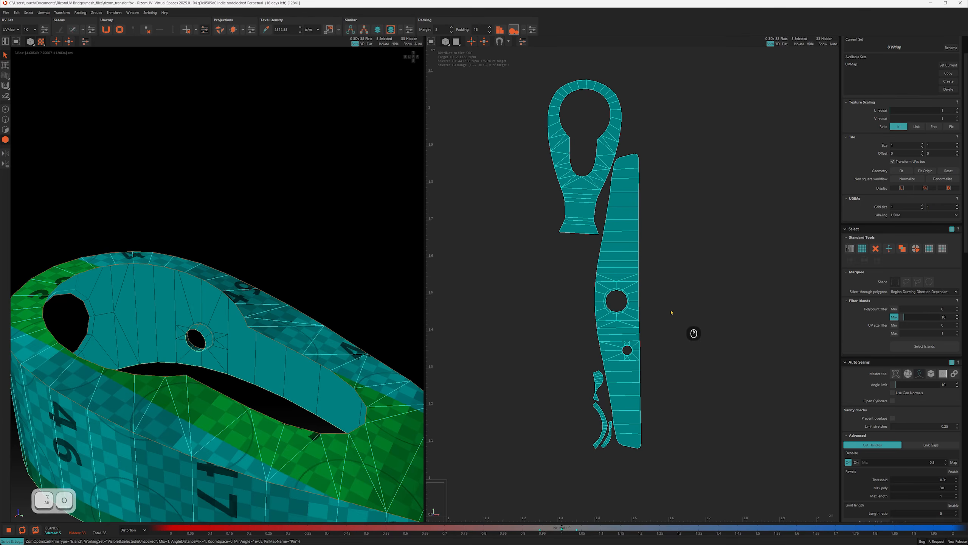
key("o")
key("o")
left_click(669, 299)
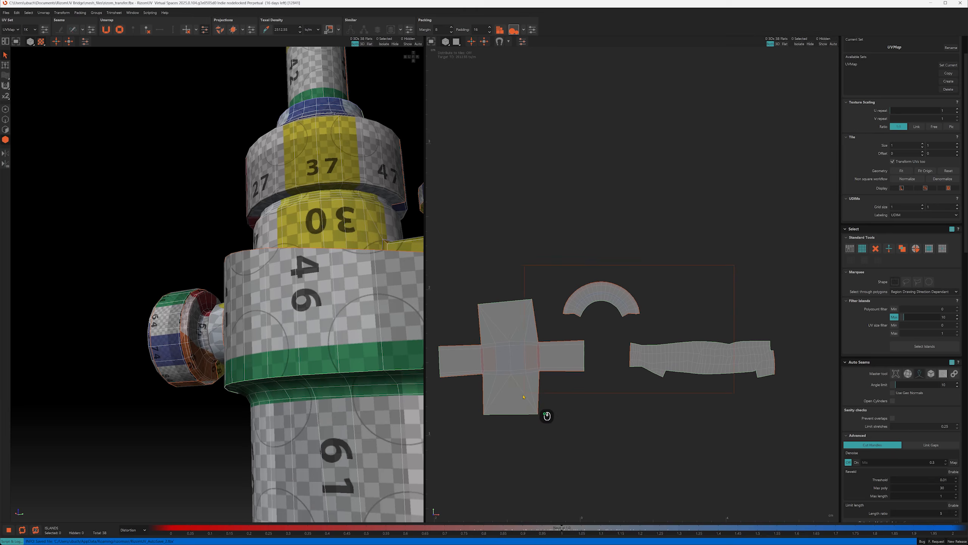
Step: Select and isolate the cross-shaped, arc-shaped and long strip islands
left_click_drag(524, 397, 523, 397)
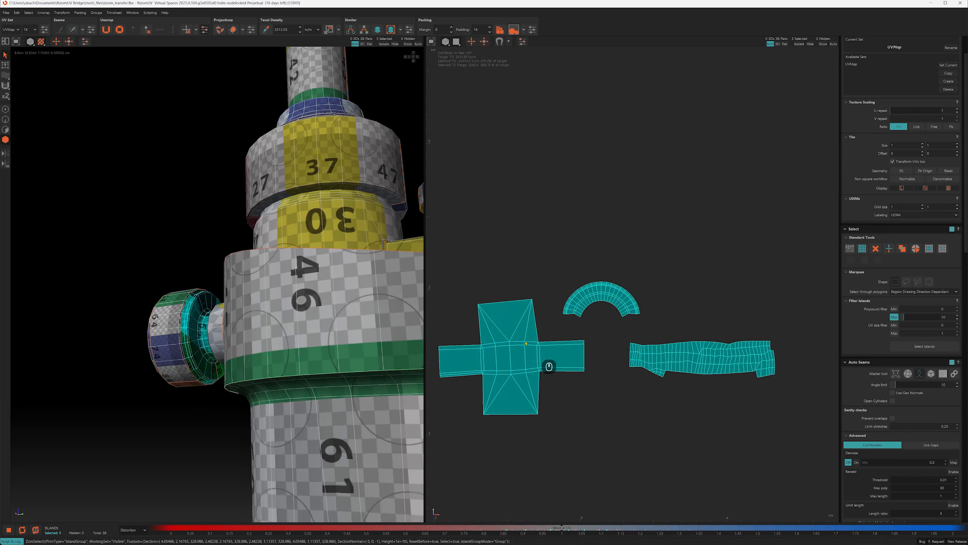
key("i")
middle_click_drag(507, 313, 520, 284)
scroll(525, 283, "up", 2)
Step: Apply automatic horizontal and vertical constraints to the three islands' outer borders and straighten them
key("2")
scroll(521, 275, "down", 1)
key("Delete")
key("Delete")
key("Delete")
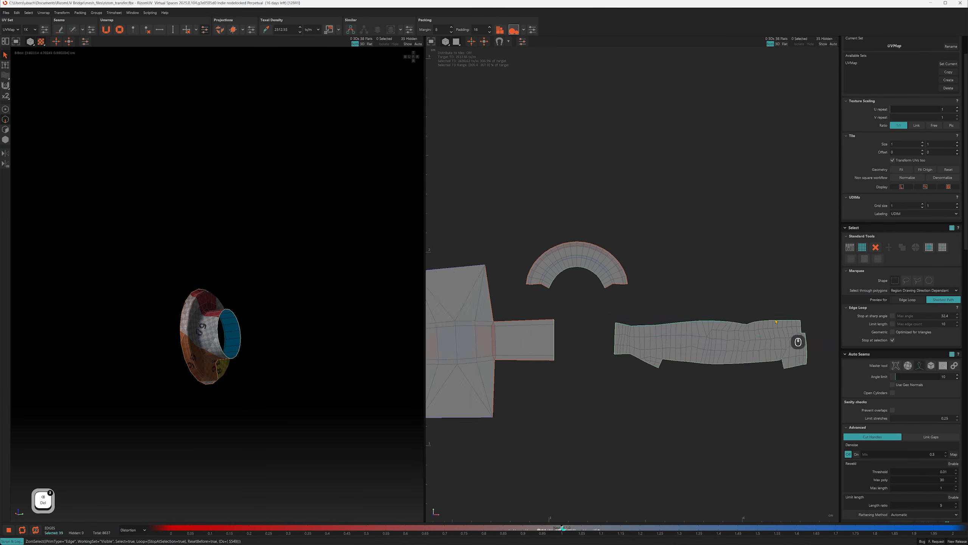
left_click(677, 283)
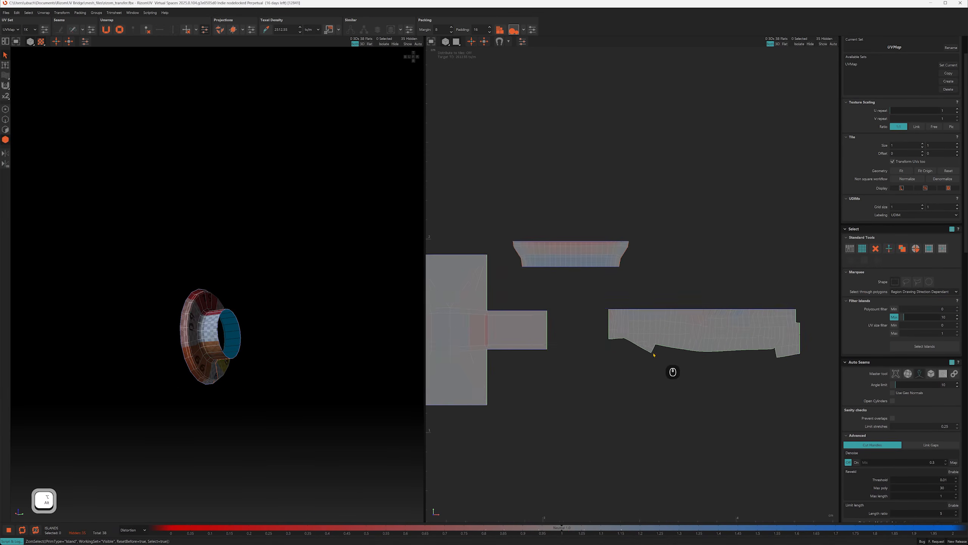
Step: Examine the straightened flared collar island's distortion colours
middle_click_drag(663, 330, 701, 332)
scroll(709, 313, "down", 2)
scroll(631, 272, "up", 6)
left_click(648, 262)
scroll(648, 248, "up", 1)
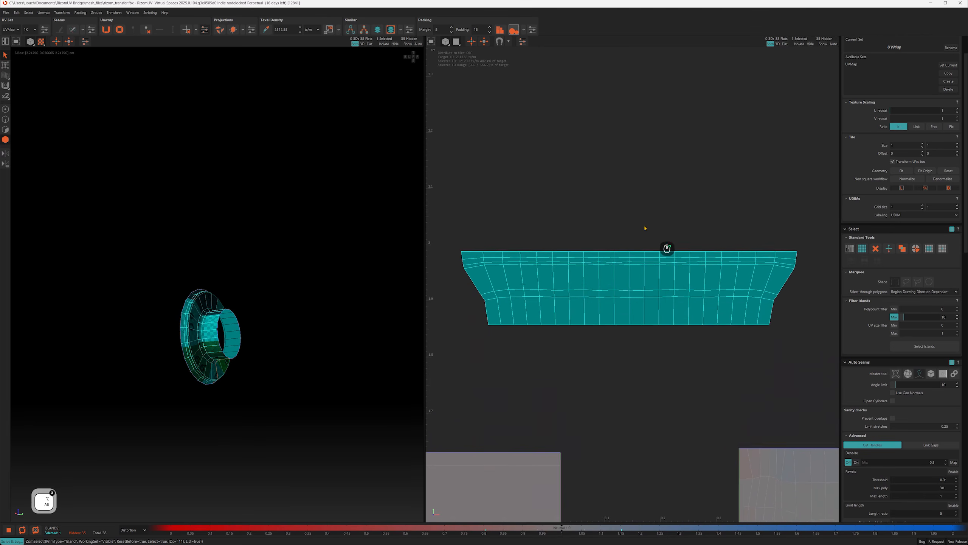
middle_click_drag(644, 227, 653, 238)
left_click(622, 247)
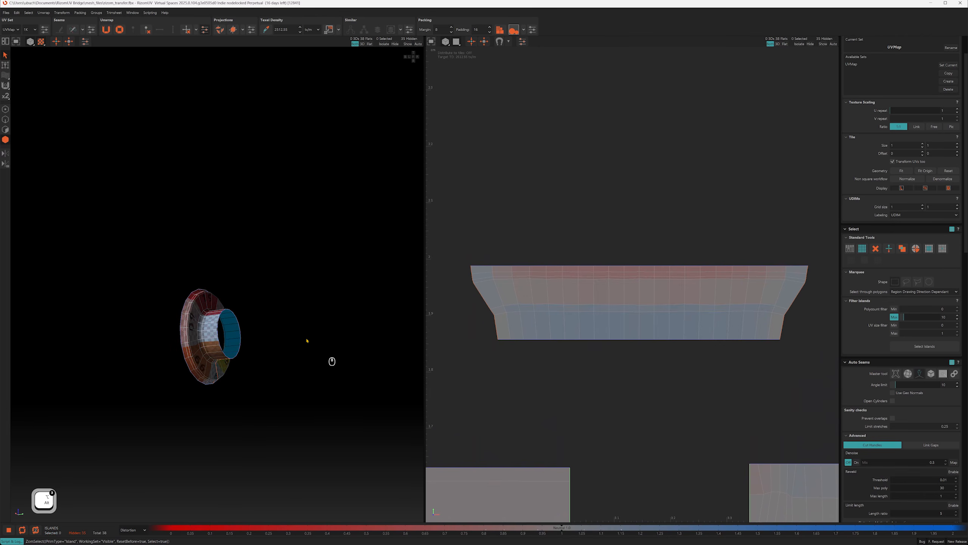
Step: Cut the collar along the edge loop where the flange meets the inner tube, then unfold and optimize the pieces
left_click_drag(307, 341, 281, 335, "alt")
right_click_drag(210, 331, 222, 378, "alt")
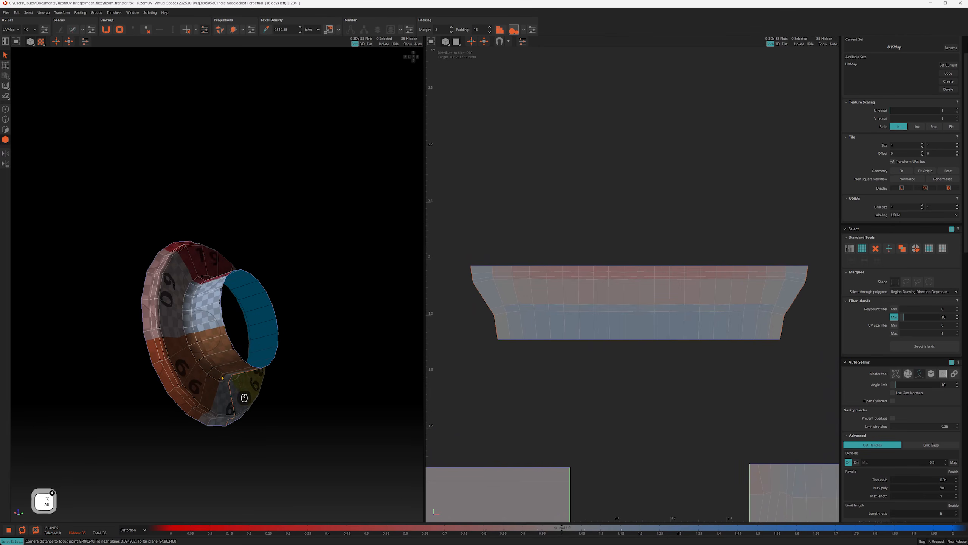
key("2")
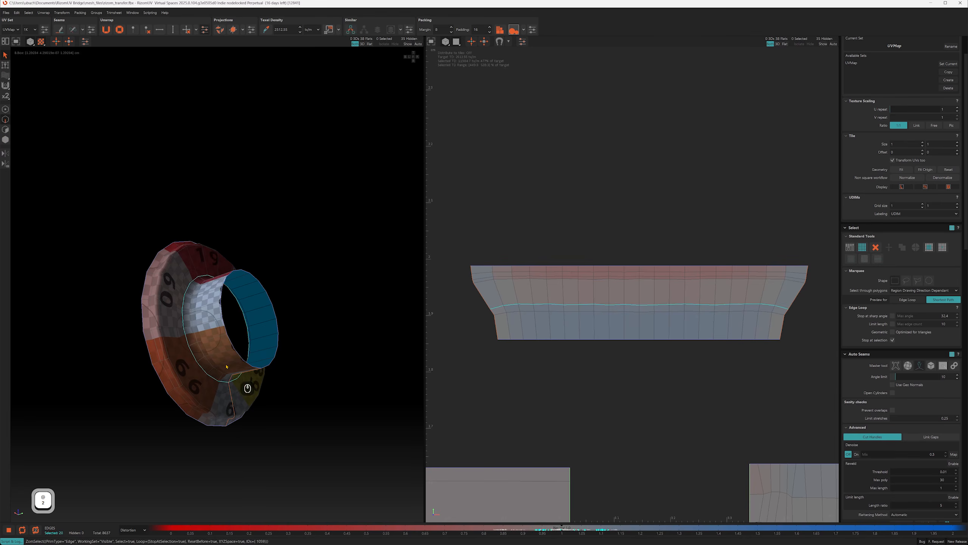
key("4")
left_click_drag(206, 362, 198, 326, "alt")
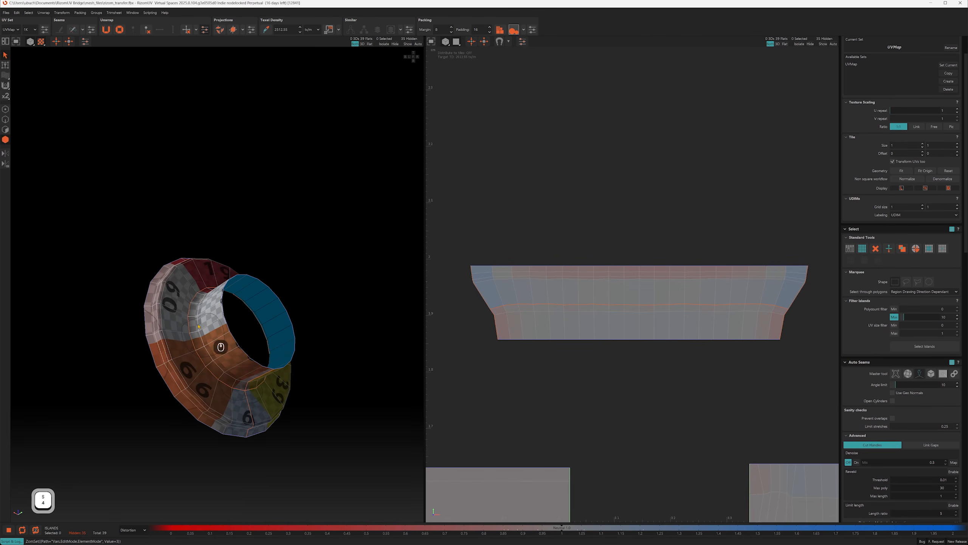
key("u")
key("o")
Step: Constrain the collar pieces' border along the new cut horizontally and unfold them to straighten it
key("2")
left_click(511, 306)
left_click(757, 306, "ctrl")
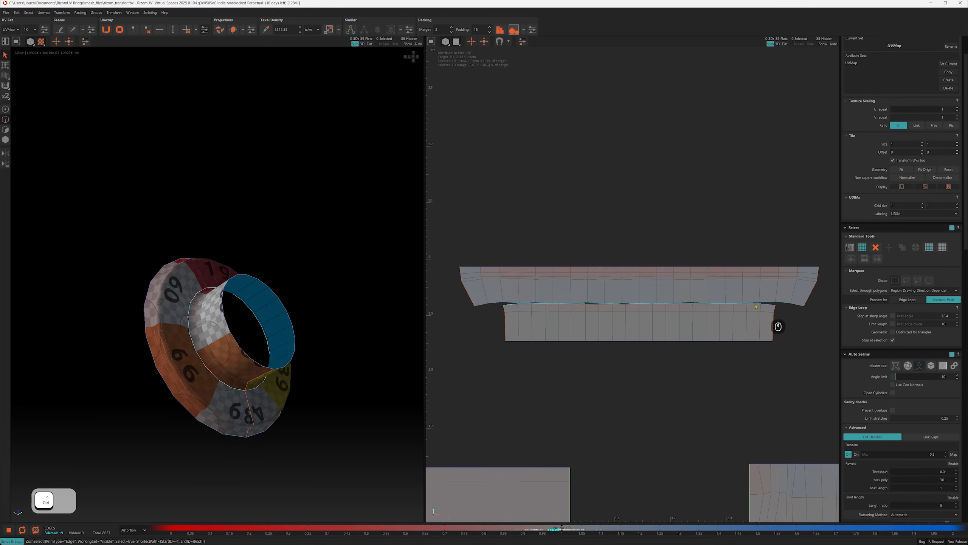
key("h")
key("u")
key("4")
right_click_drag(694, 236, 648, 239, "alt")
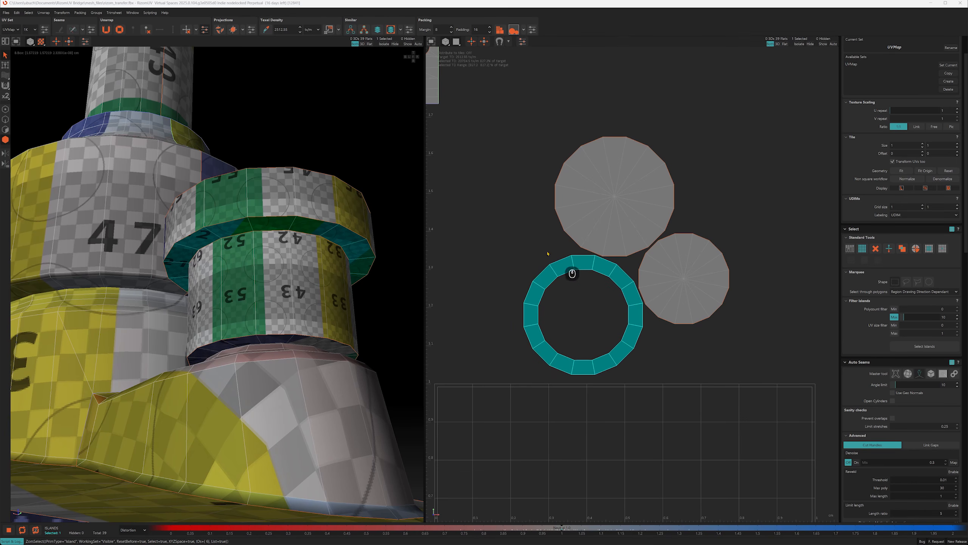
Step: Select the flat ring island on the underside of the knob's cap and examine it beside the disc islands
left_click_drag(293, 229, 308, 220, "alt")
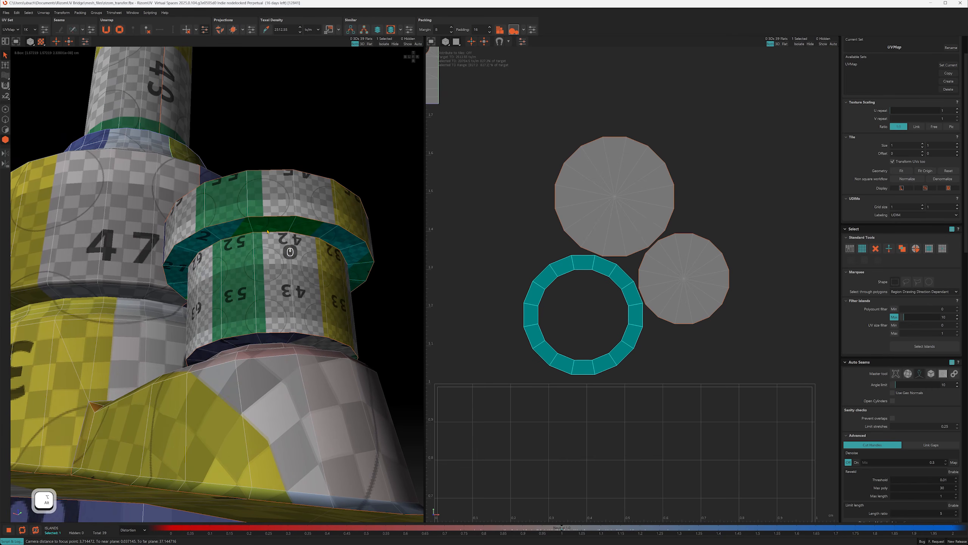
left_click(624, 306)
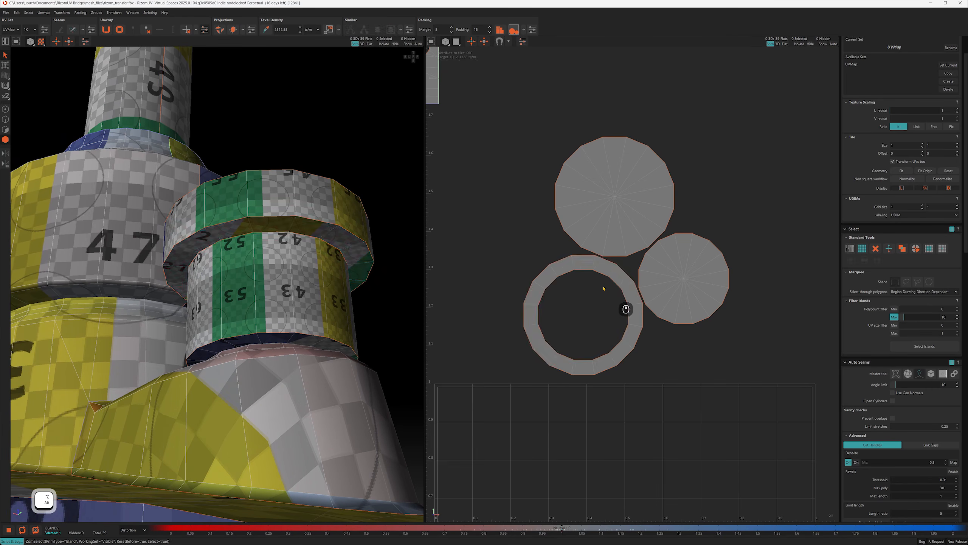
scroll(630, 290, "down", 5)
scroll(607, 210, "up", 8)
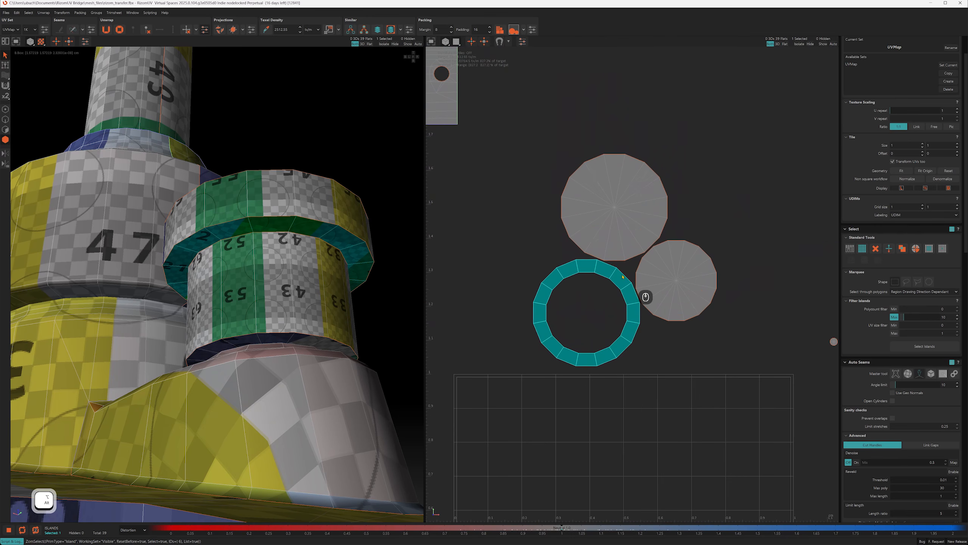
Step: Isolate the small knob's islands and cut a single edge at its flat ring
left_click_drag(354, 248, 272, 253, "alt")
key("a")
key("q")
left_click_drag(249, 227, 189, 190, "alt")
key("2")
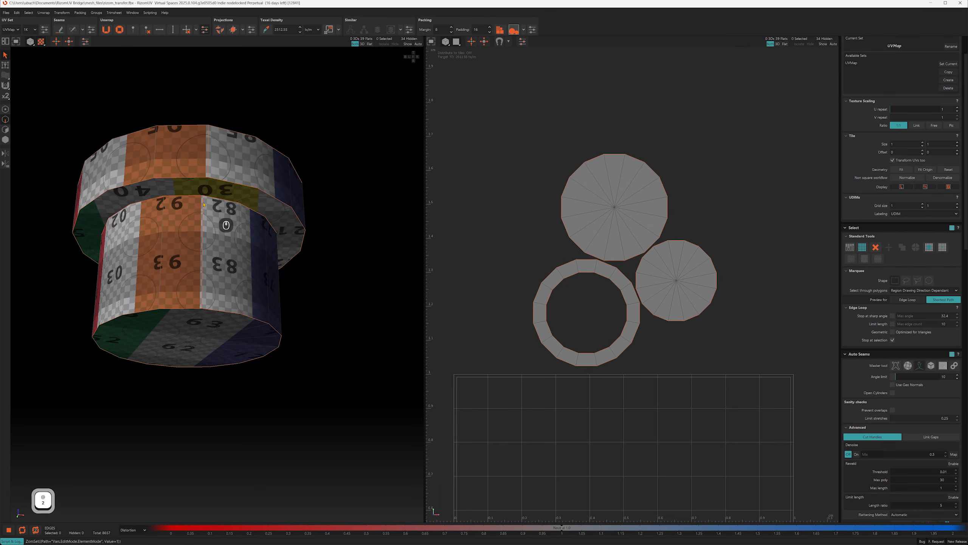
left_click(203, 223)
key("c")
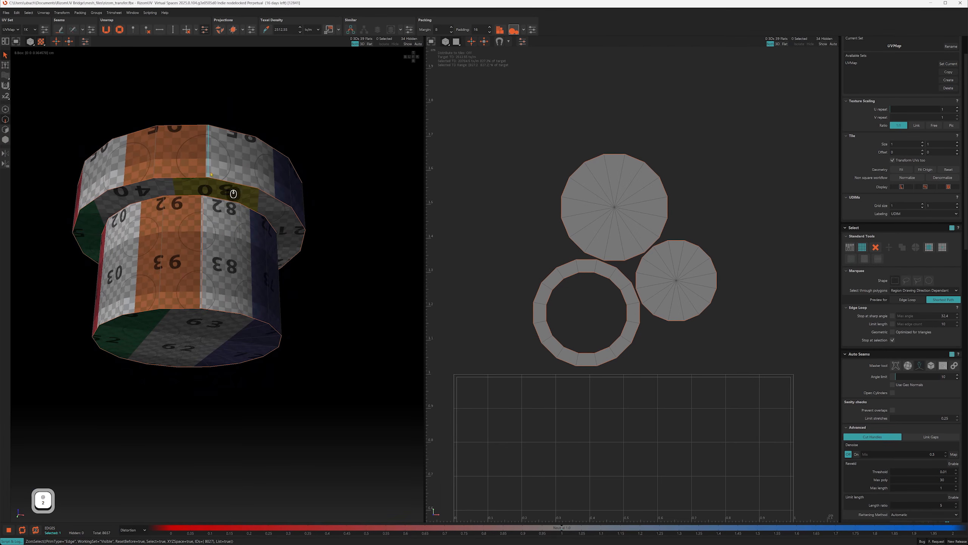
Step: Optimize the knob's flat ring island twice
key("4")
left_click(223, 192)
key("o")
key("o")
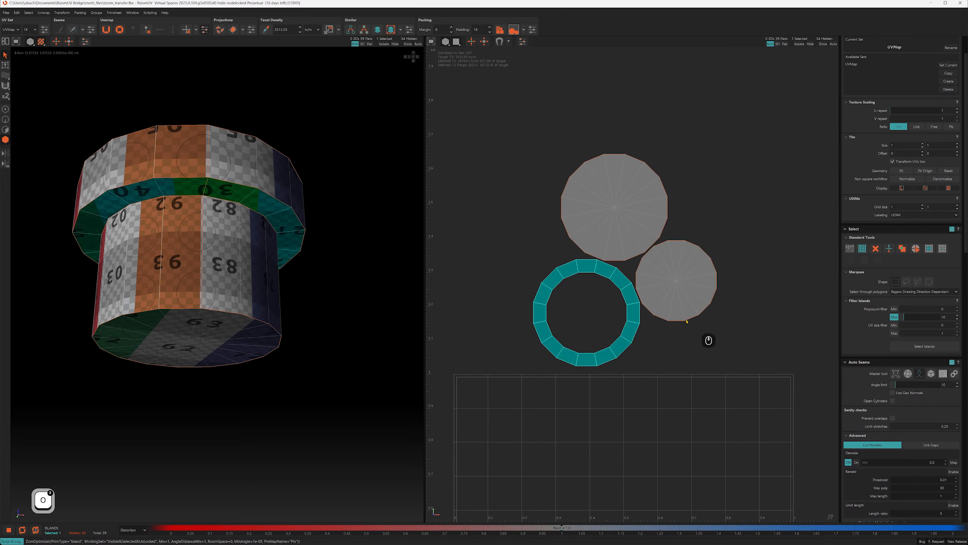
Step: Straighten the knob's ring island into a rectangular strip
left_click(687, 321)
left_click(596, 267)
left_click(597, 275)
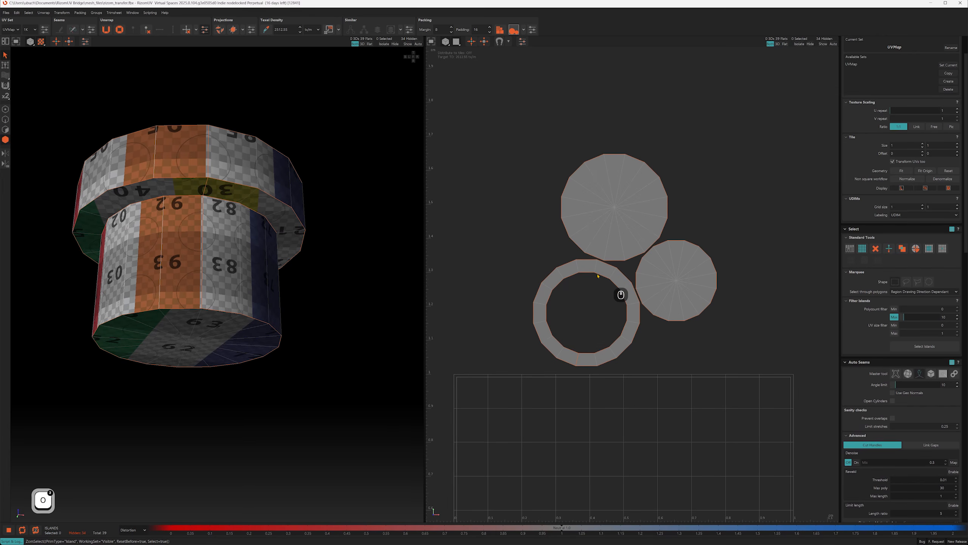
left_click(601, 269)
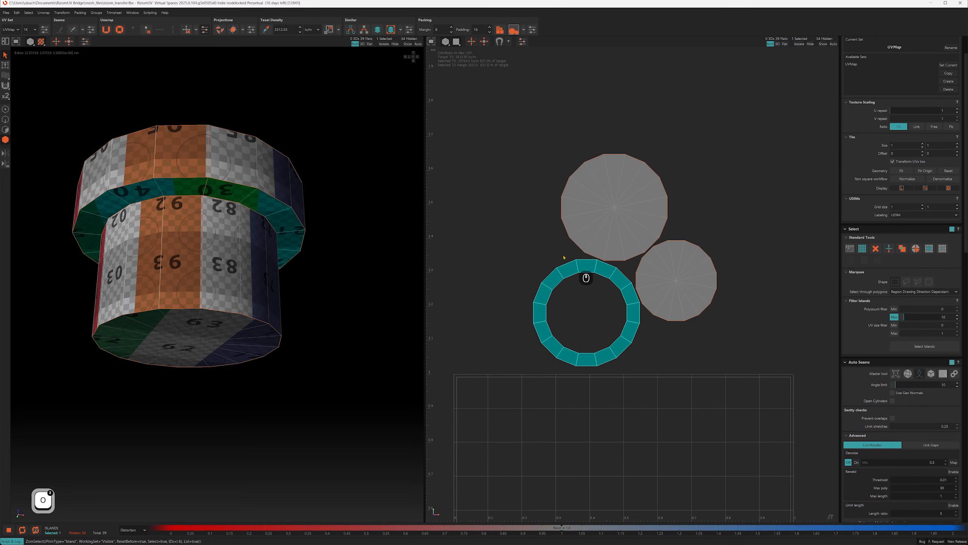
scroll(862, 290, "down", 10)
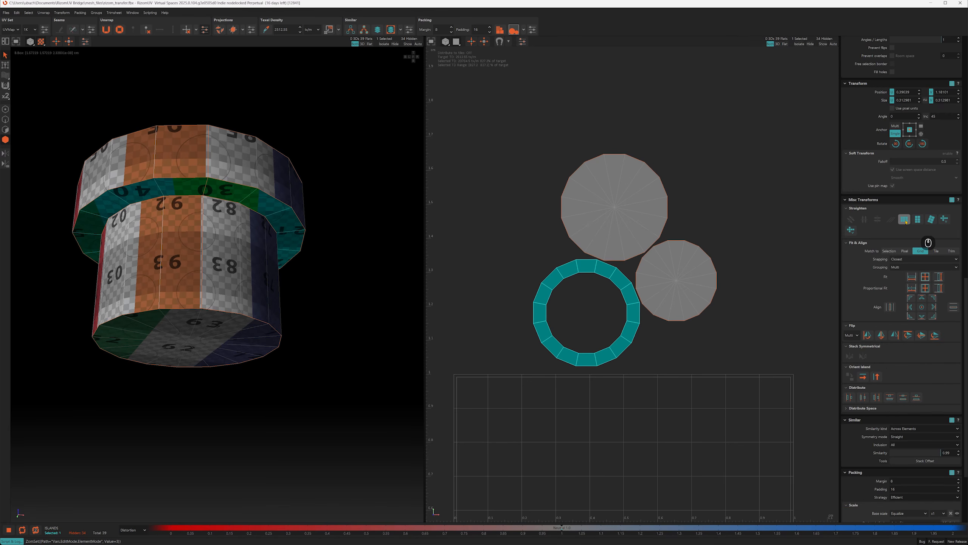
left_click(905, 220)
Step: Show all UV islands again, select every one and pack them into the UV tile
left_click_drag(595, 301, 540, 339)
right_click_drag(652, 333, 742, 335, "ctrl+alt+shift")
left_click_drag(743, 337, 648, 310, "ctrl+alt+shift")
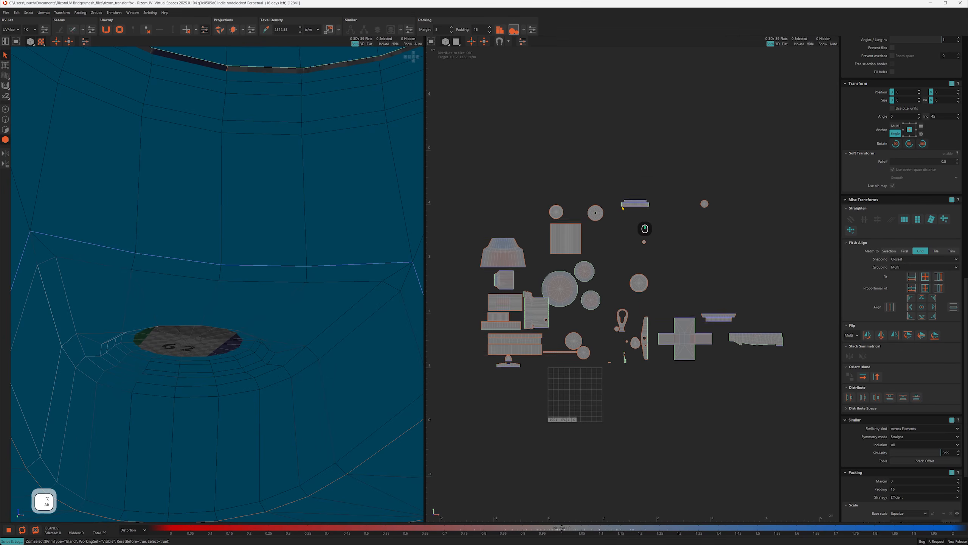
middle_click_drag(544, 197, 543, 185, "alt")
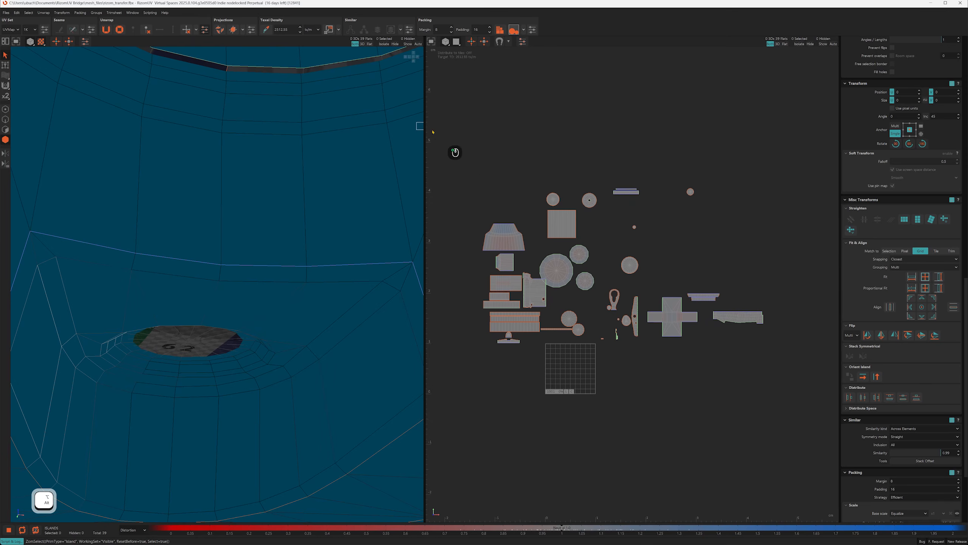
left_click_drag(434, 119, 807, 397)
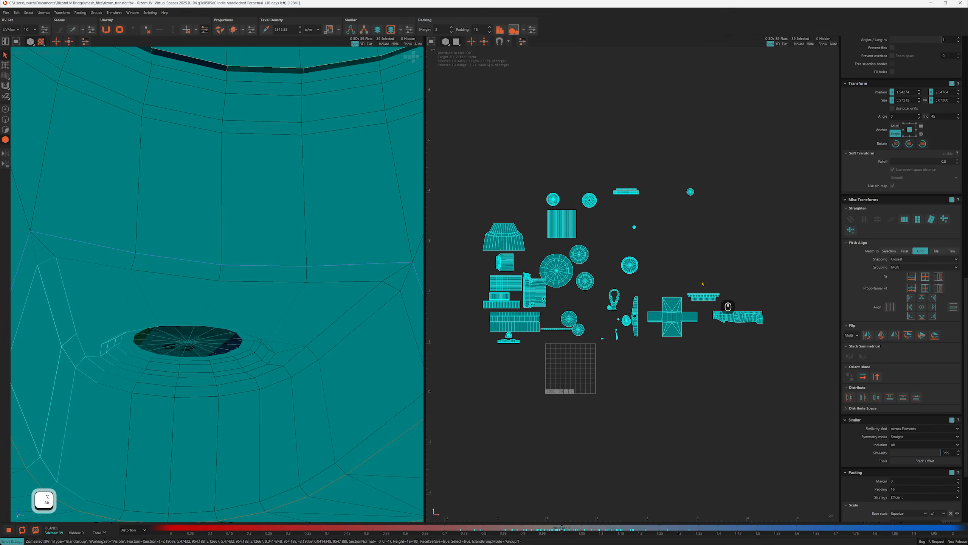
key("p")
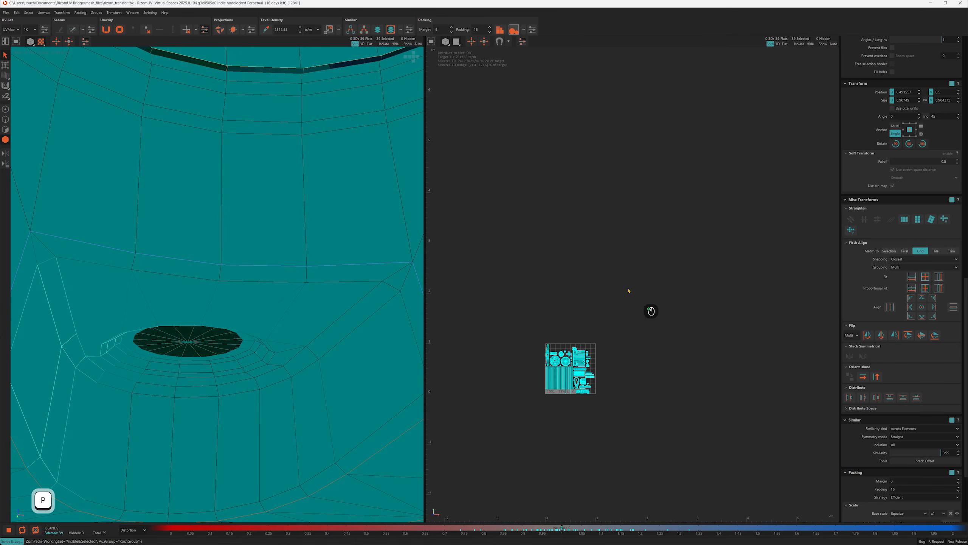
Step: Optimize the keyhole-shaped island near the lower edge of the packed layout three times
left_click(629, 290)
right_click_drag(576, 275, 604, 343, "alt")
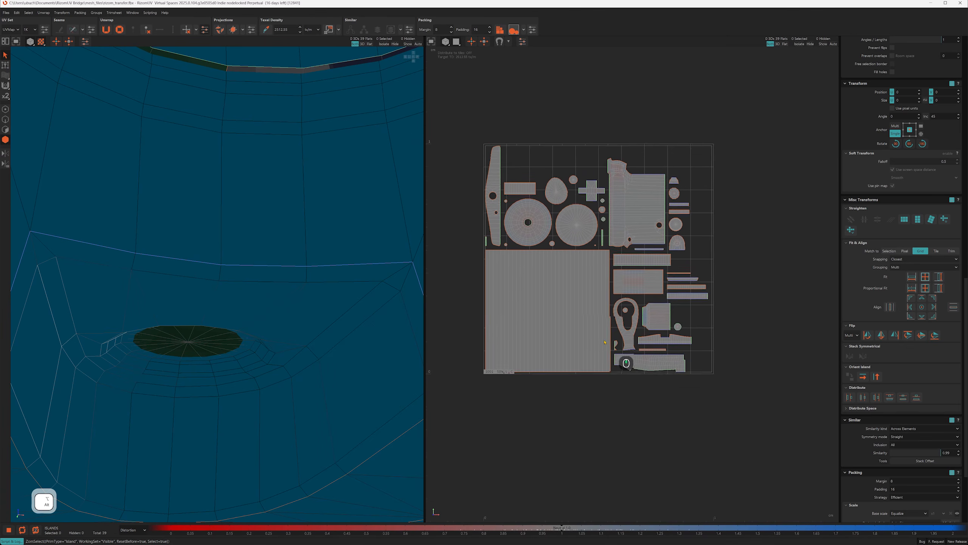
middle_click_drag(604, 343, 621, 329, "alt")
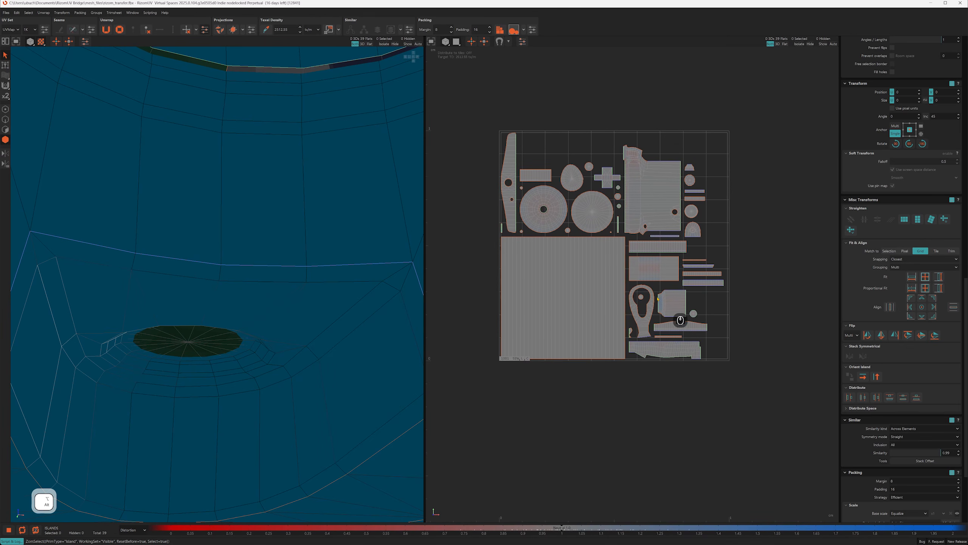
right_click_drag(659, 299, 656, 272, "alt")
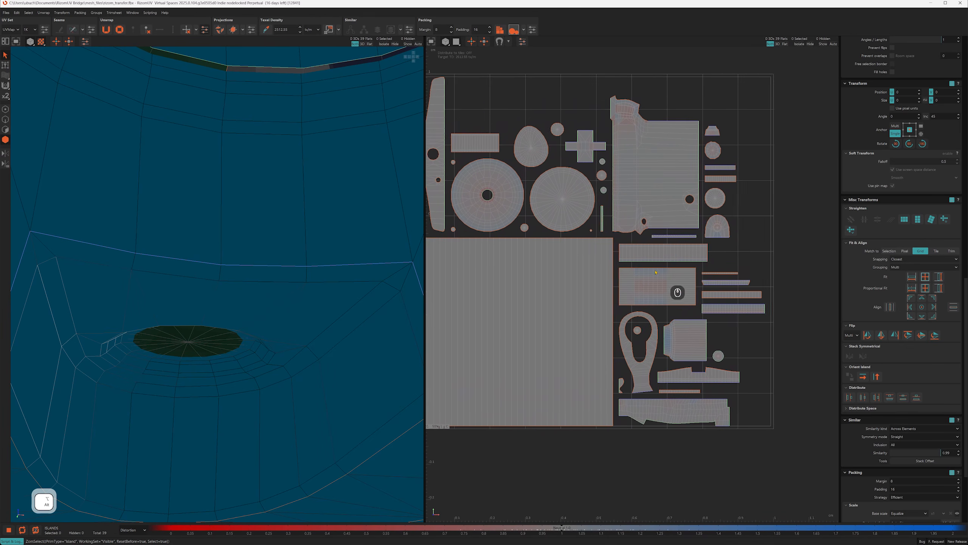
middle_click_drag(656, 272, 684, 279, "alt")
right_click_drag(556, 205, 592, 238, "alt")
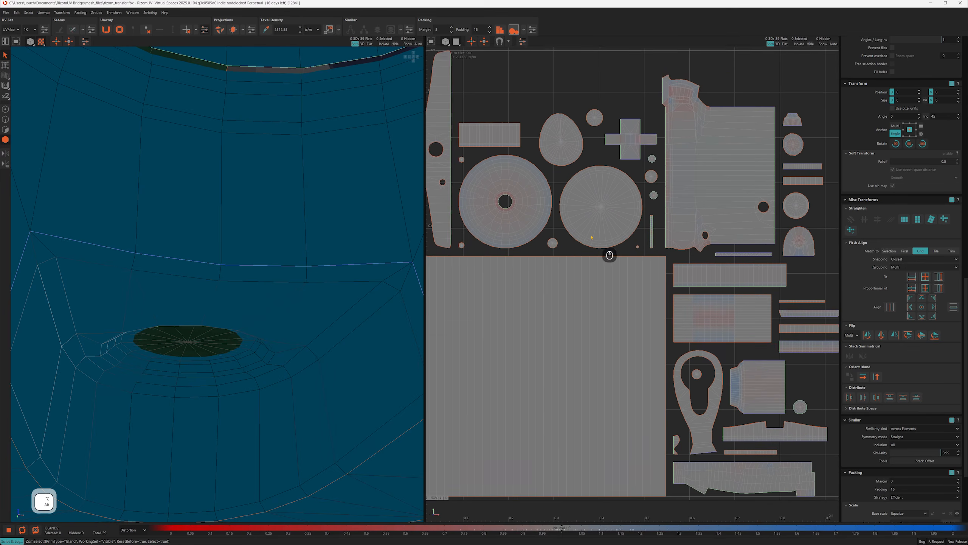
middle_click_drag(753, 350, 713, 325, "alt")
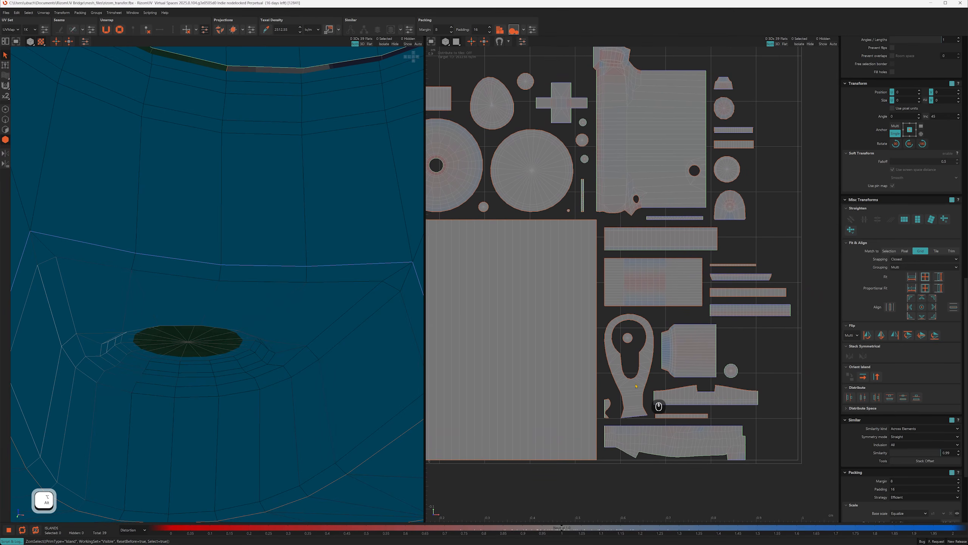
left_click(630, 381)
key("o")
key("o")
key("o")
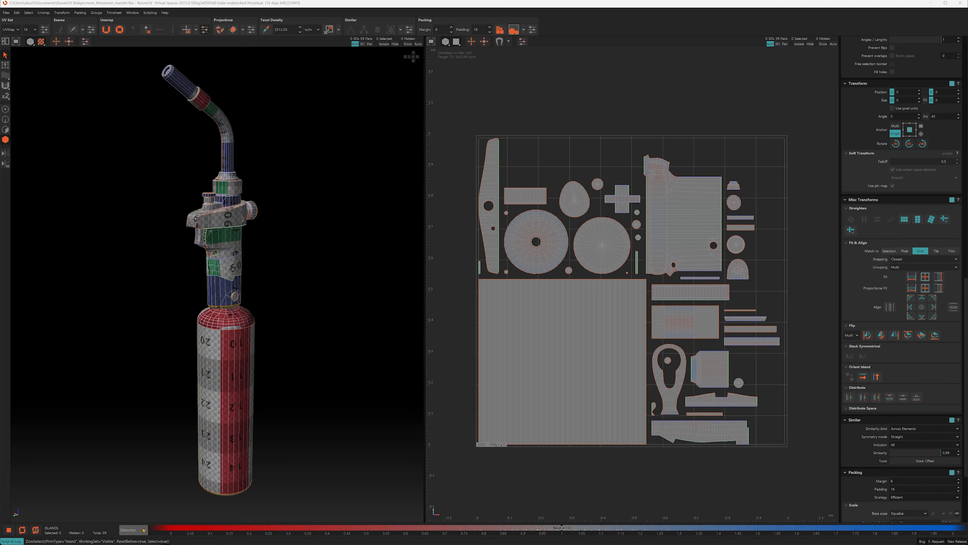
Step: Switch the island colour display from Distortion to Texel Density
left_click(144, 530)
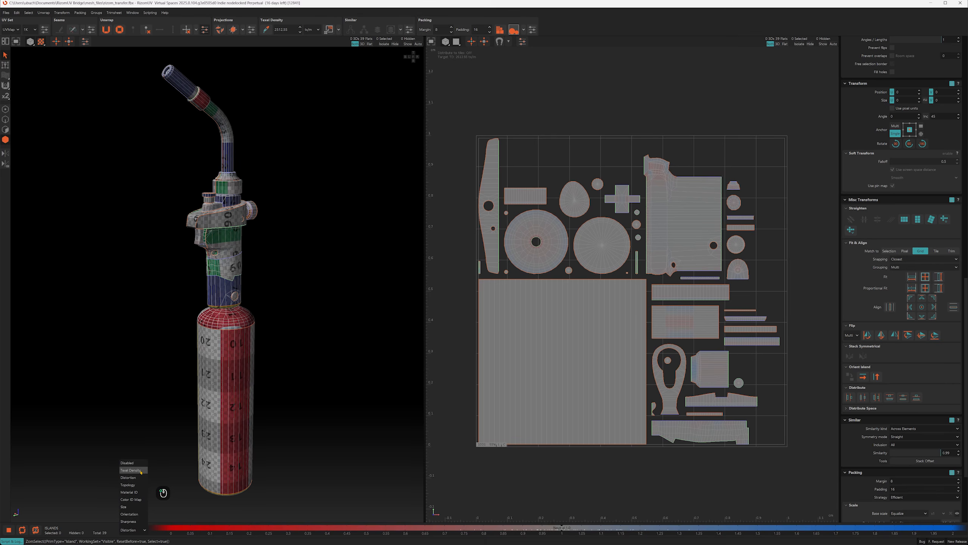
left_click(130, 470)
Step: Scale down the large square tank-body island and pick its texel density as the target
left_click(606, 300)
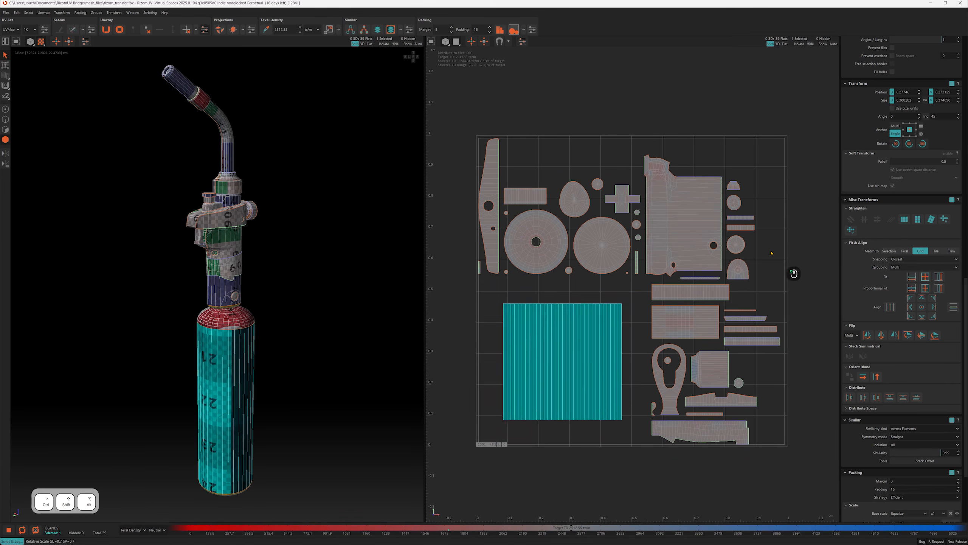
left_click(775, 251)
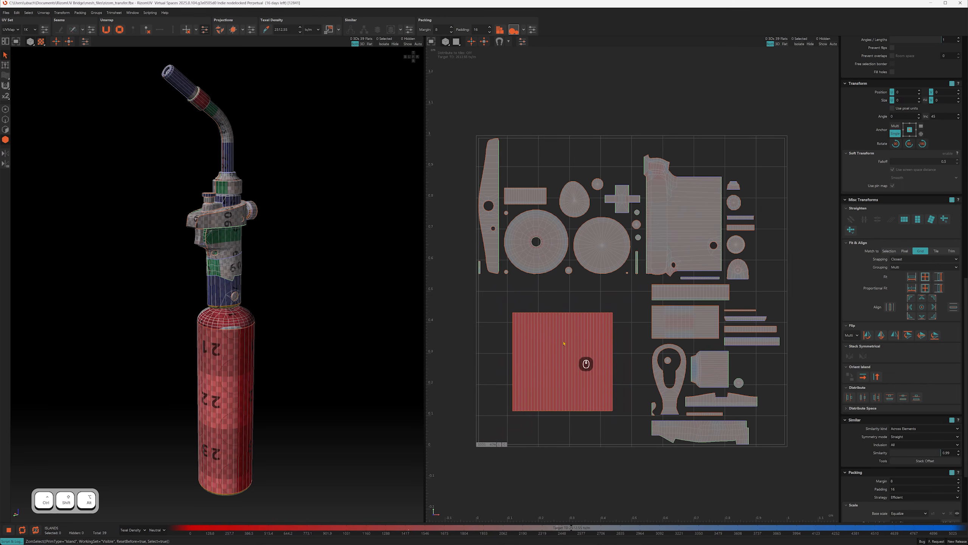
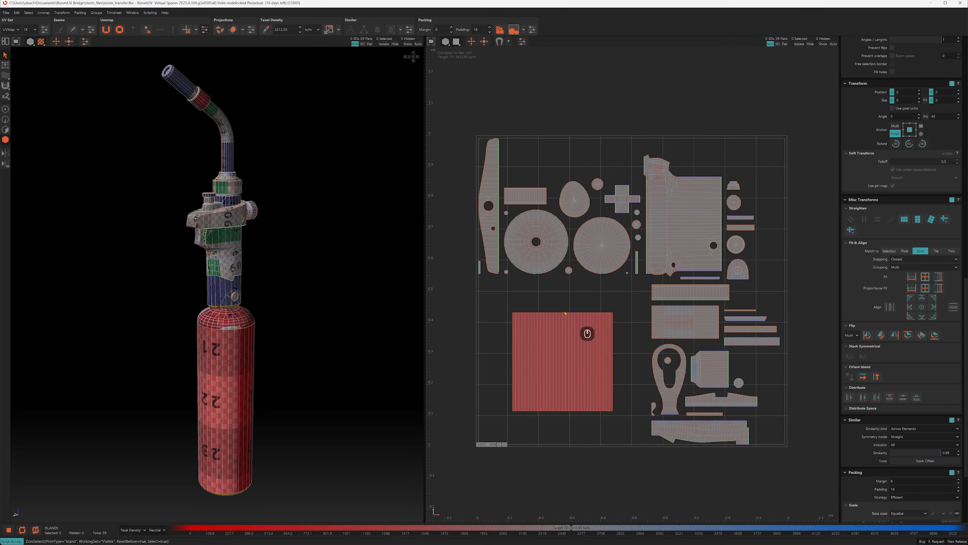
left_click(569, 331)
left_click(266, 29)
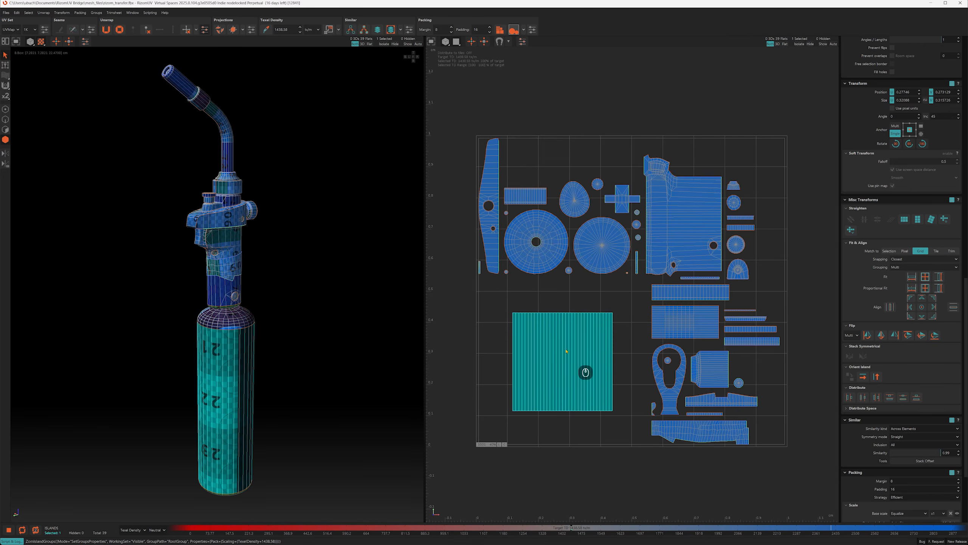
Step: Pick the texel density of the tank's round bottom cap island as the target
left_click(571, 304)
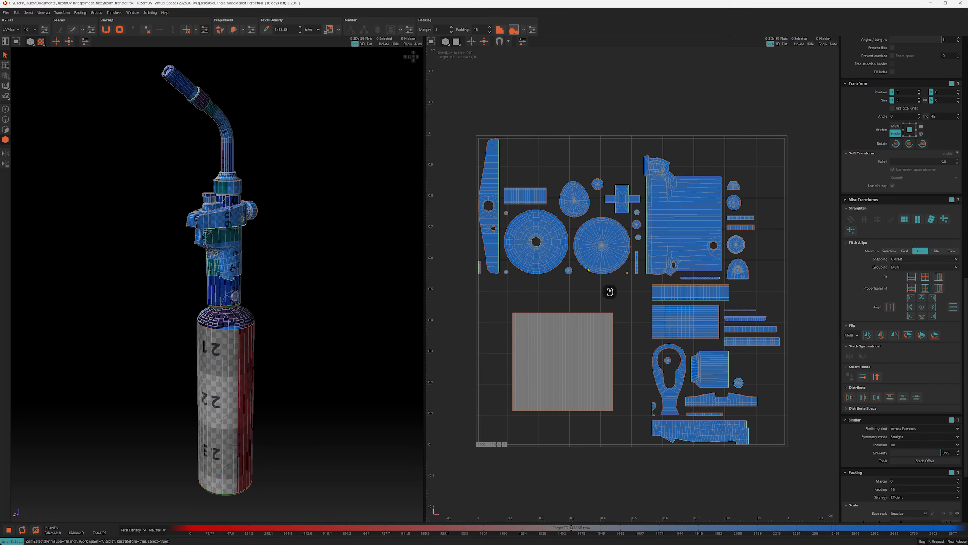
left_click(605, 253)
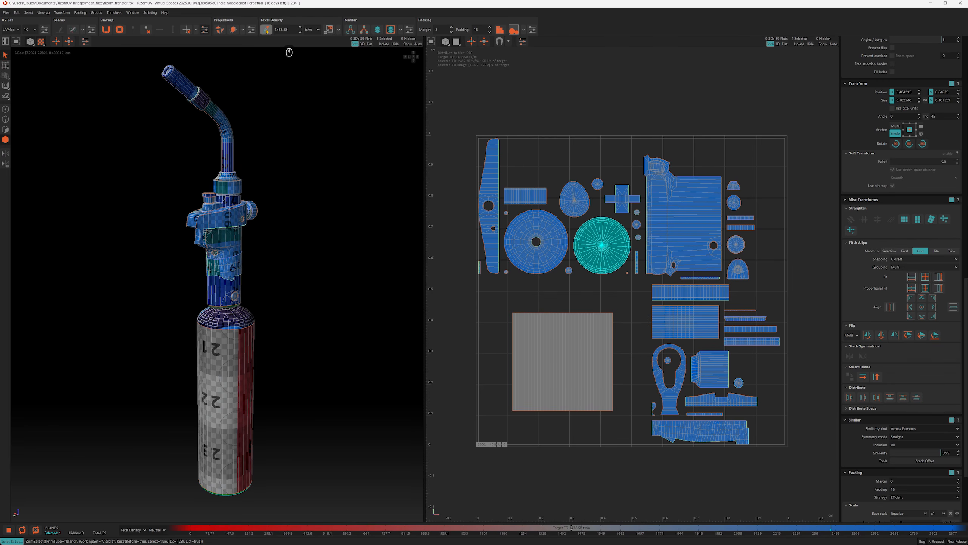
left_click(267, 30)
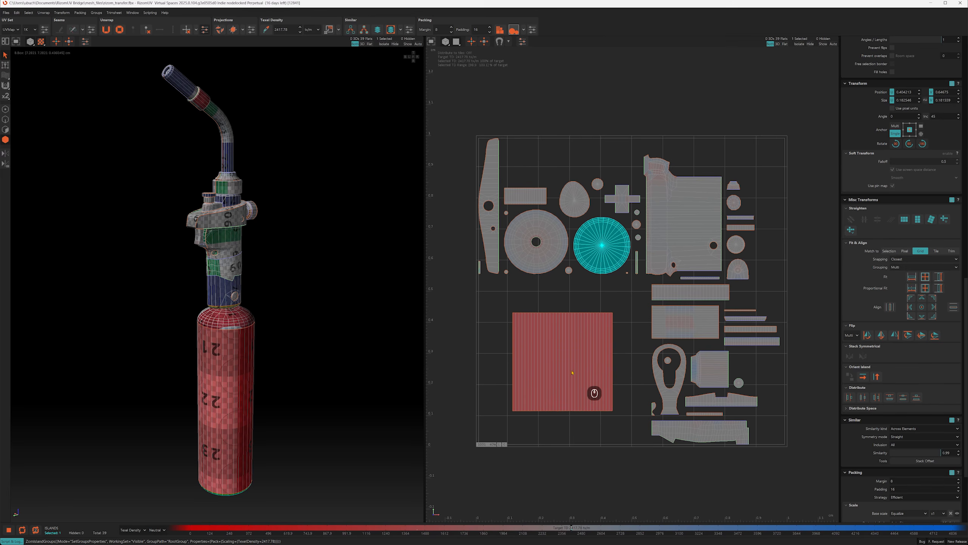
left_click(692, 111)
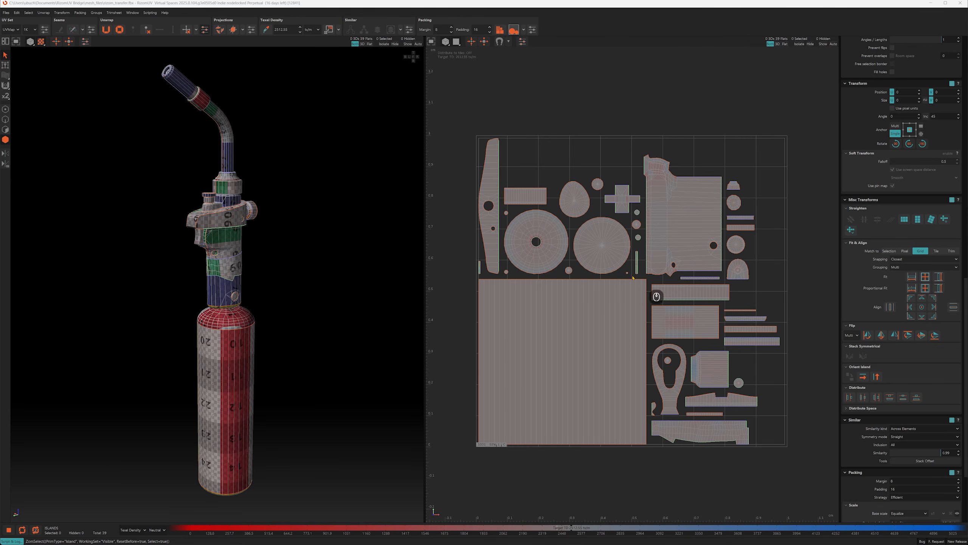
Step: Scale the large tank-body island to 0.35 of its size to compare texel density, and undo the scaling
left_click(624, 296)
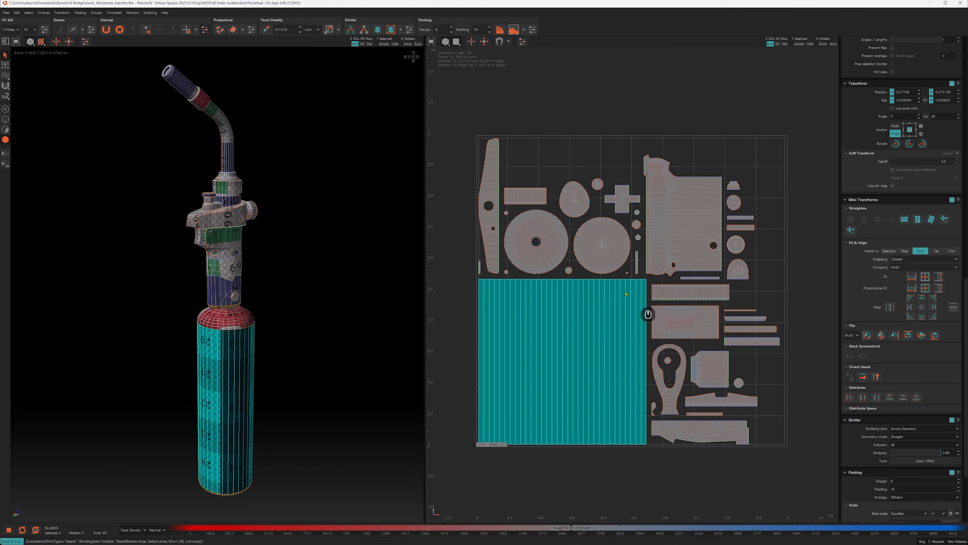
left_click_drag(787, 169, 766, 182, "ctrl+alt+shift")
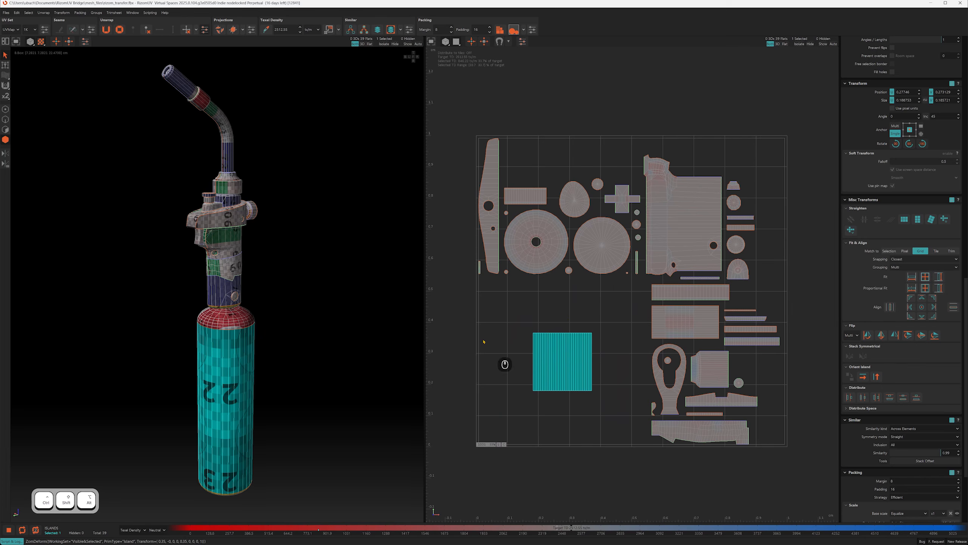
left_click(589, 286)
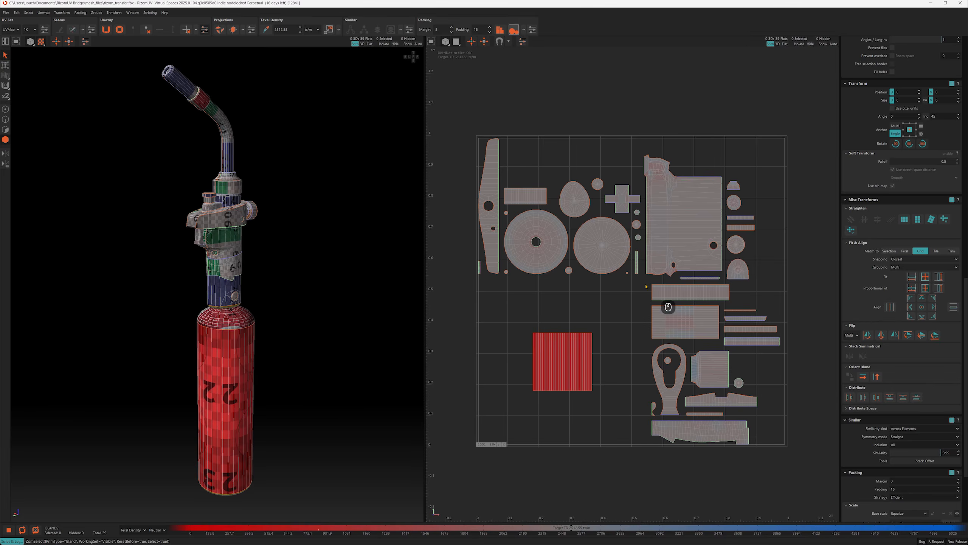
key("ctrl+z")
key("ctrl+z")
Step: Examine the underside of the tank and identify the bottom cap's island in the UV layout
left_click(275, 311)
left_click_drag(251, 312, 248, 273, "alt")
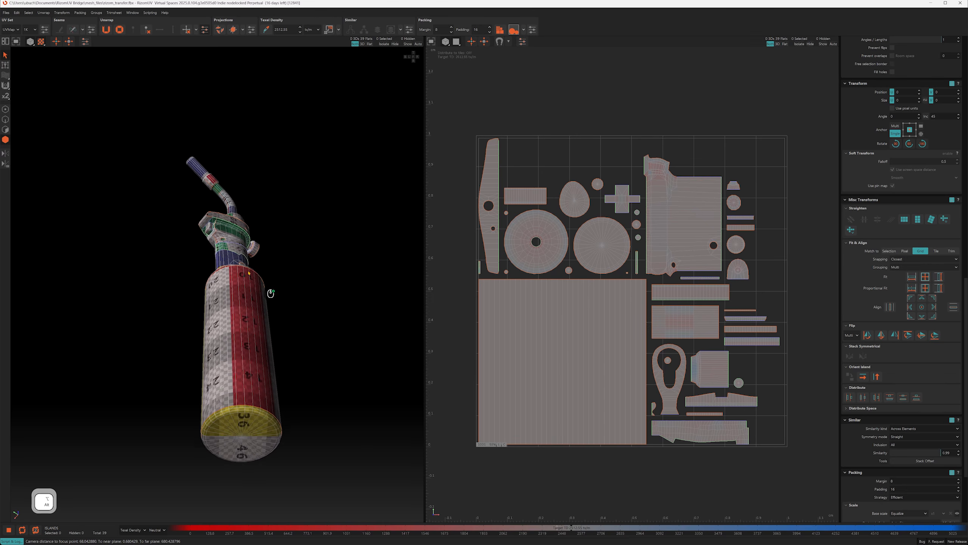
right_click_drag(248, 273, 300, 271, "alt")
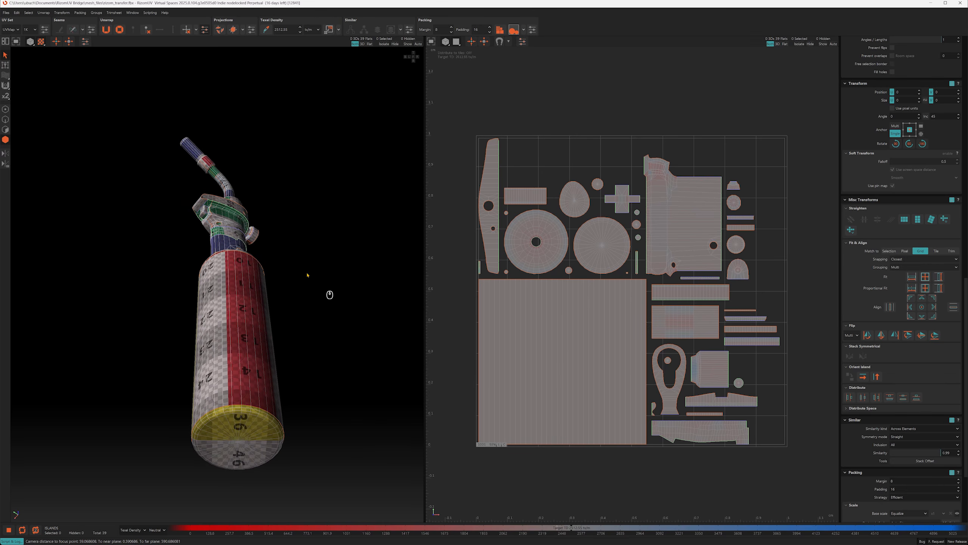
left_click(259, 424)
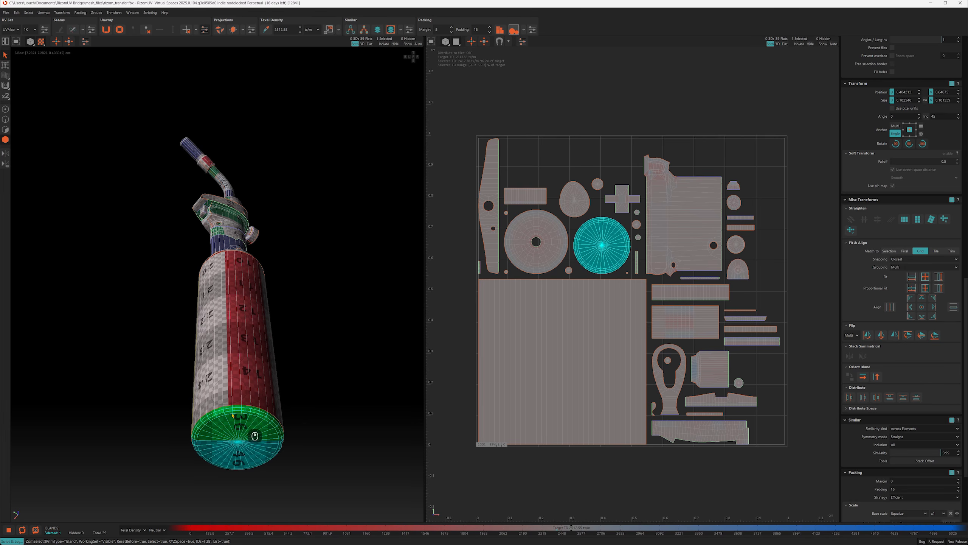
left_click(314, 363)
Step: Isolate the small disc beneath the knob, show the whole model again and select the disc's island in the UV layout
left_click_drag(235, 247, 225, 305, "alt")
scroll(216, 294, "up", 3)
scroll(217, 294, "up", 6)
double_click(252, 276, "ctrl")
scroll(255, 315, "up", 3)
left_click(255, 315)
key("q")
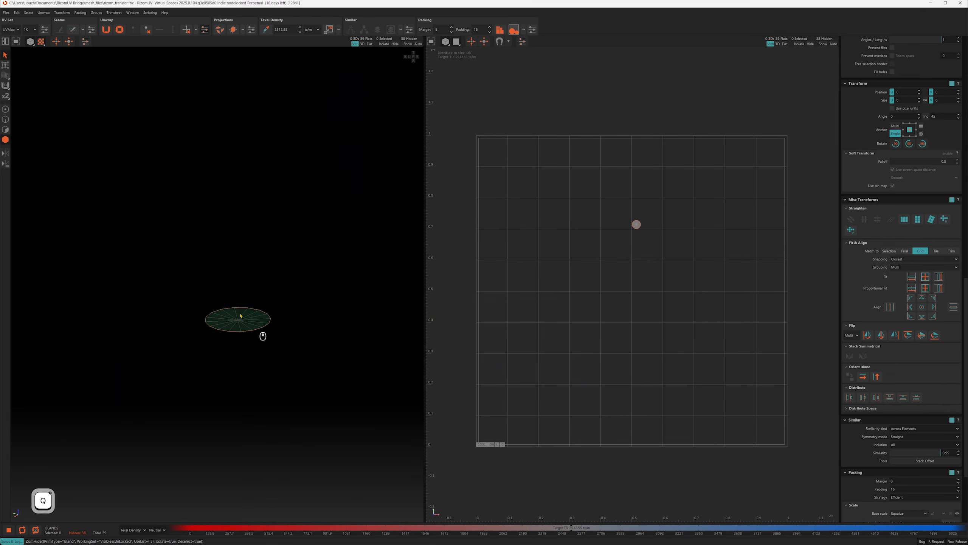
key("q")
left_click(145, 284)
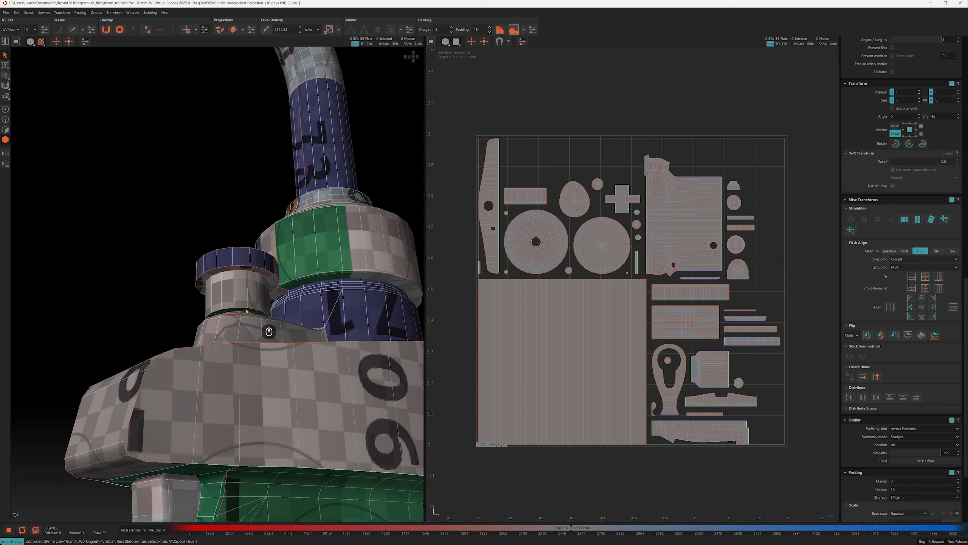
left_click(638, 223)
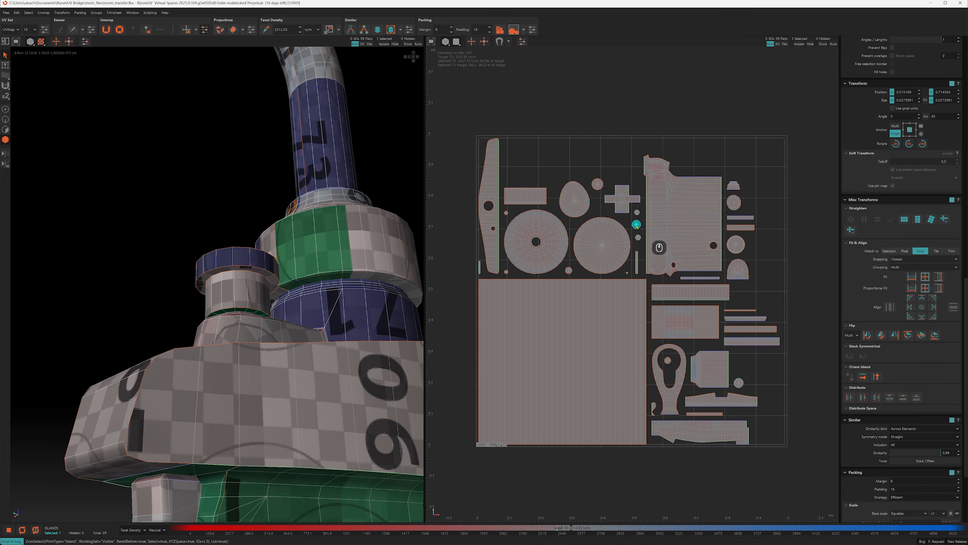
key("alt")
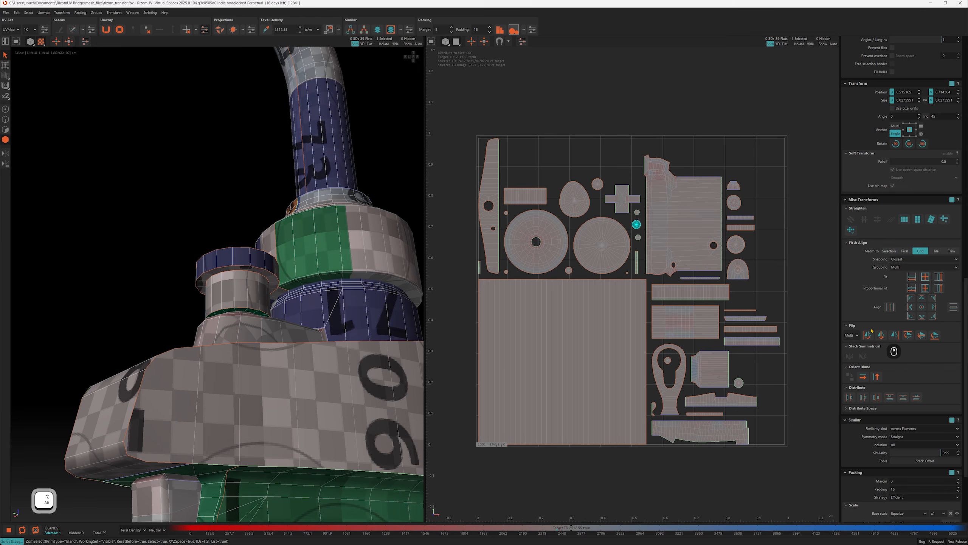
Step: Set the packing base scale of the disc island beneath the knob to x0.5, select all islands and repack them
scroll(858, 361, "down", 3)
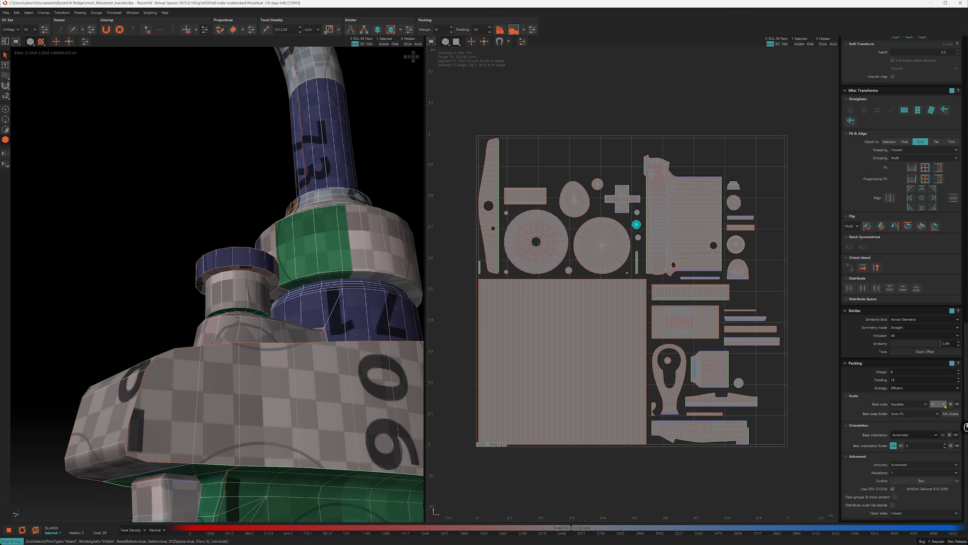
left_click(943, 404)
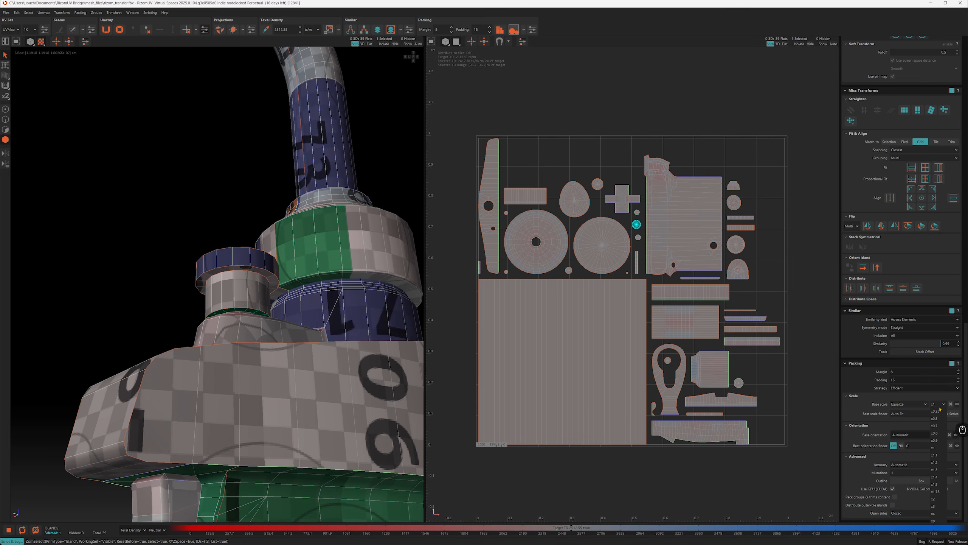
left_click(938, 420)
left_click(643, 221)
right_click_drag(642, 219, 493, 151, "alt")
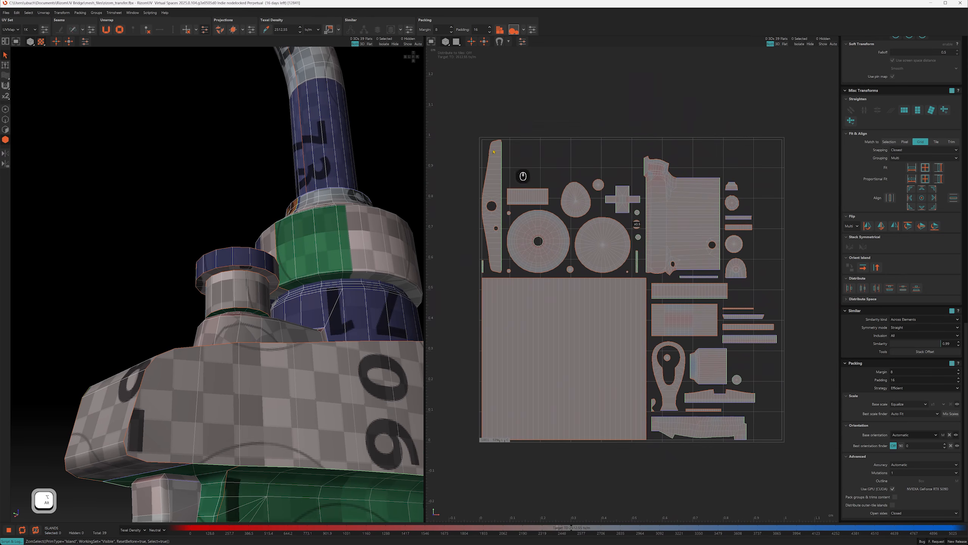
left_click_drag(459, 121, 811, 473)
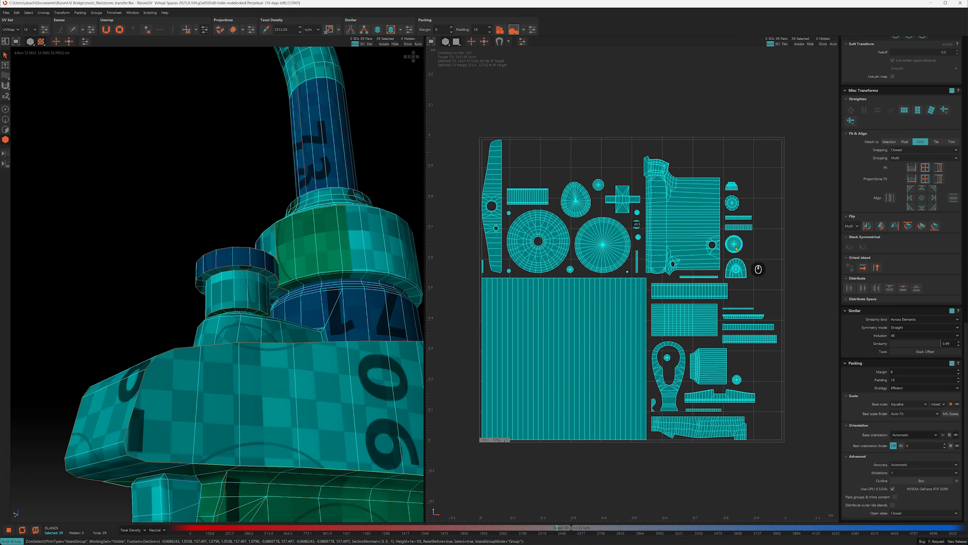
key("p")
left_click(742, 122)
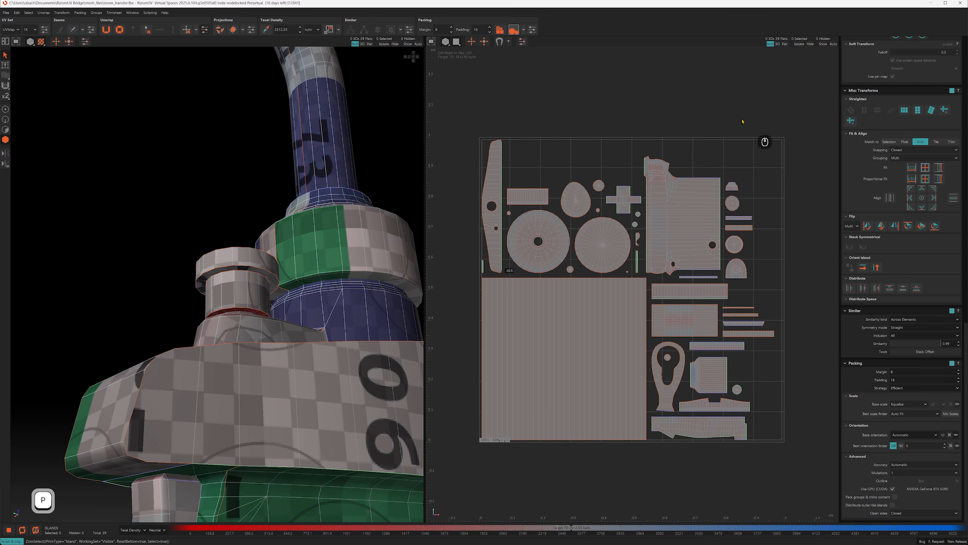
Step: Pick the texel density of the large round island with the center hole as the target, and select the scaled-down disc to compare
right_click_drag(742, 121, 587, 307, "alt")
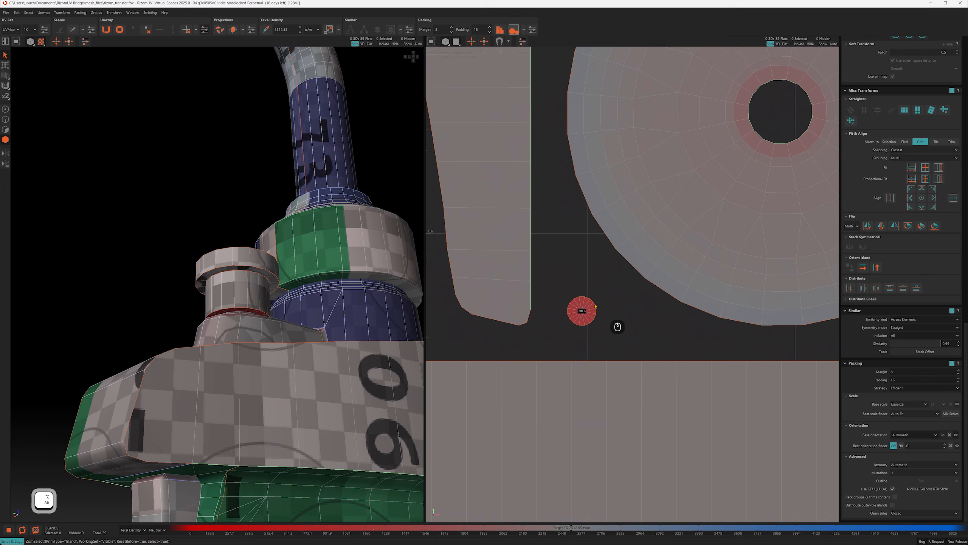
scroll(590, 316, "down", 1)
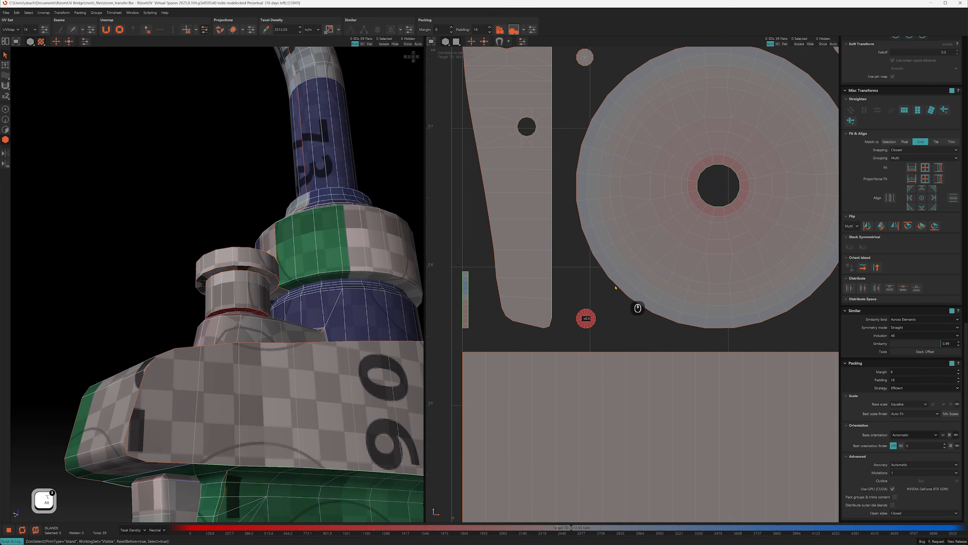
left_click(623, 263)
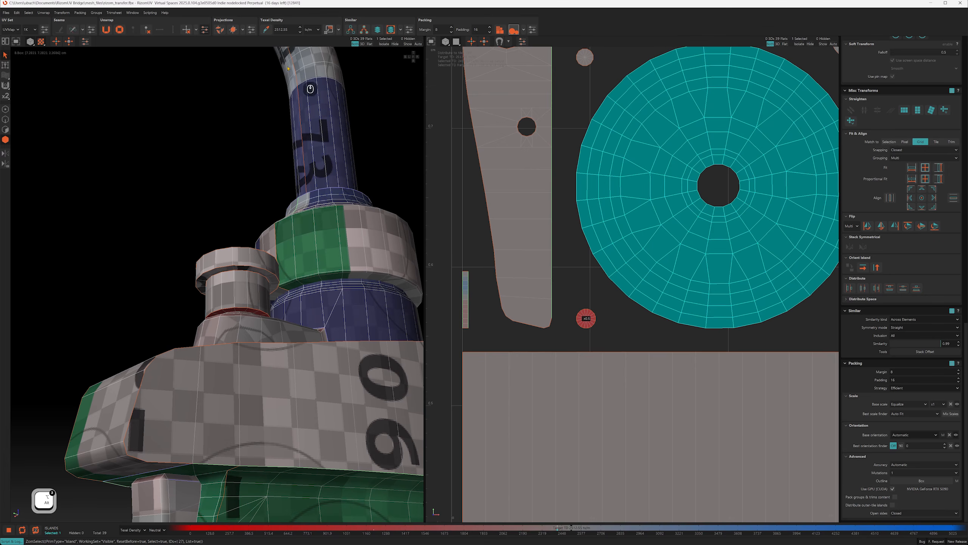
left_click(266, 29)
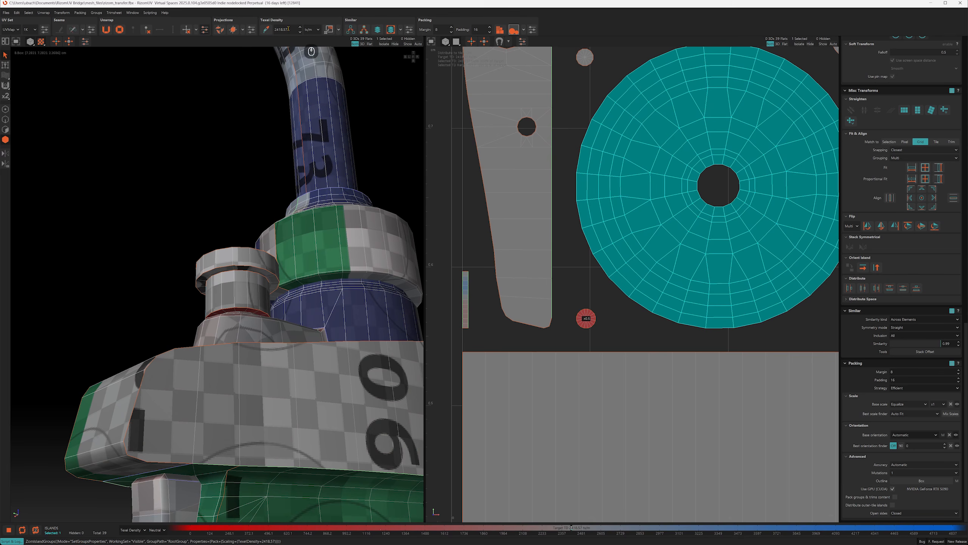
left_click(593, 321)
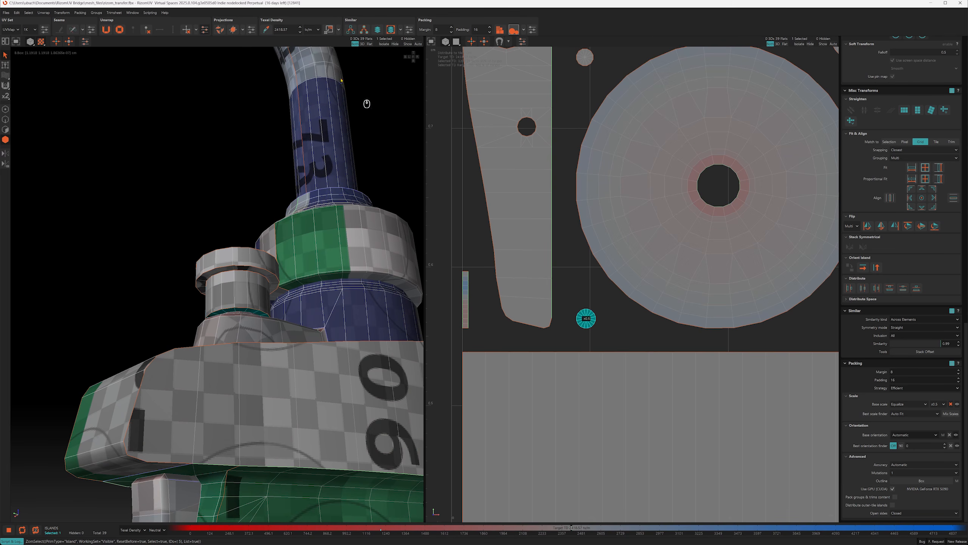
left_click(268, 34)
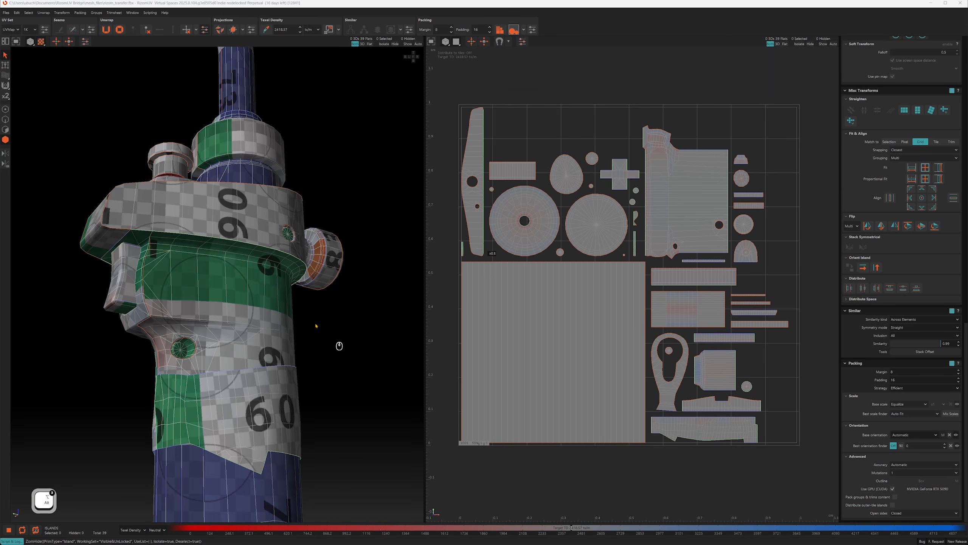
Step: Isolate the torch's handle body and compare it with the complete model to examine which of its surfaces are covered by other parts
right_click_drag(317, 326, 249, 252, "alt")
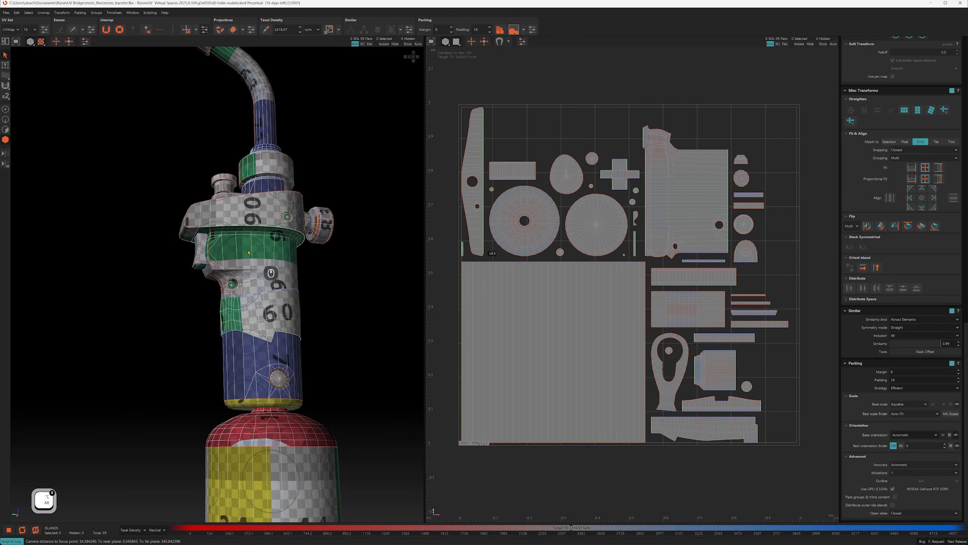
mouse_move(252, 254)
left_mouse_down("alt")
mouse_move(273, 254)
mouse_move(257, 255)
mouse_move(255, 293)
mouse_move(269, 296)
left_mouse_up("alt")
double_click(257, 255)
key("i")
key("f")
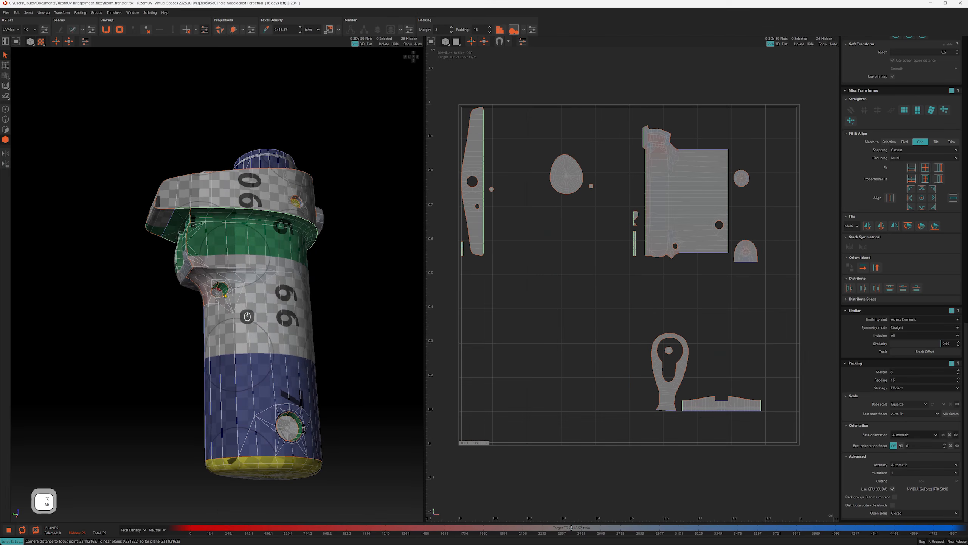
right_click_drag(226, 295, 232, 304, "alt")
left_click_drag(232, 304, 208, 292, "alt")
key("q")
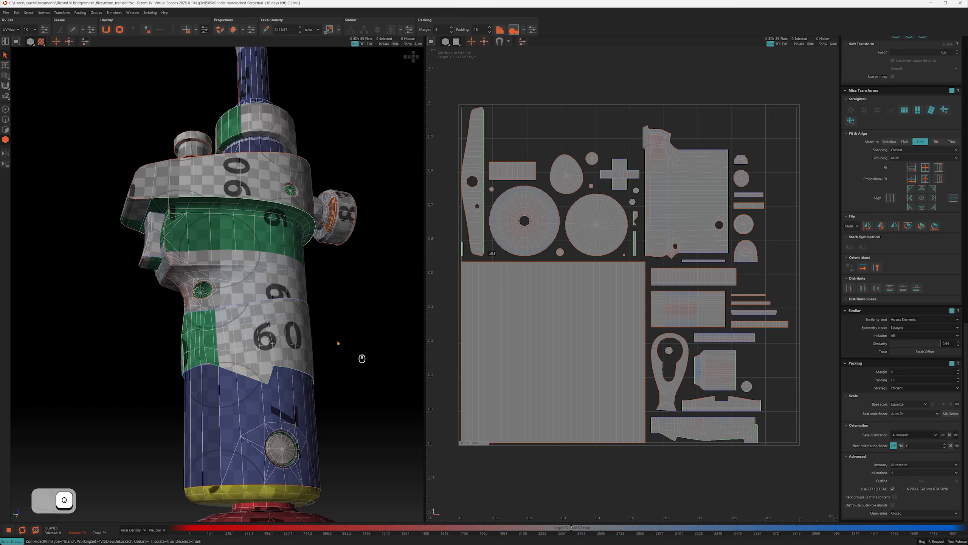
left_click(354, 351)
key("q")
key("q")
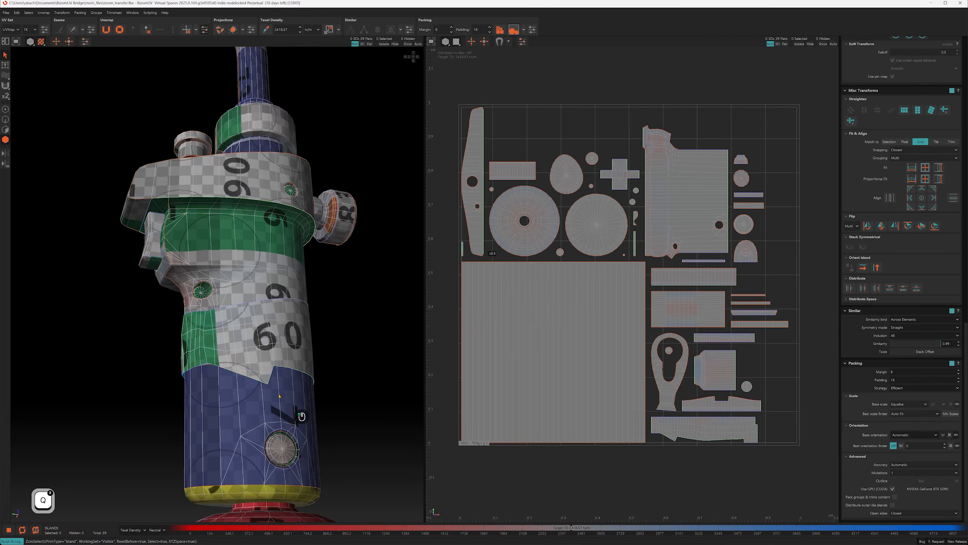
key("q")
Step: Select the three round islands recessed in the handle's holes and set their packing base scale to x0.25
left_click(289, 445)
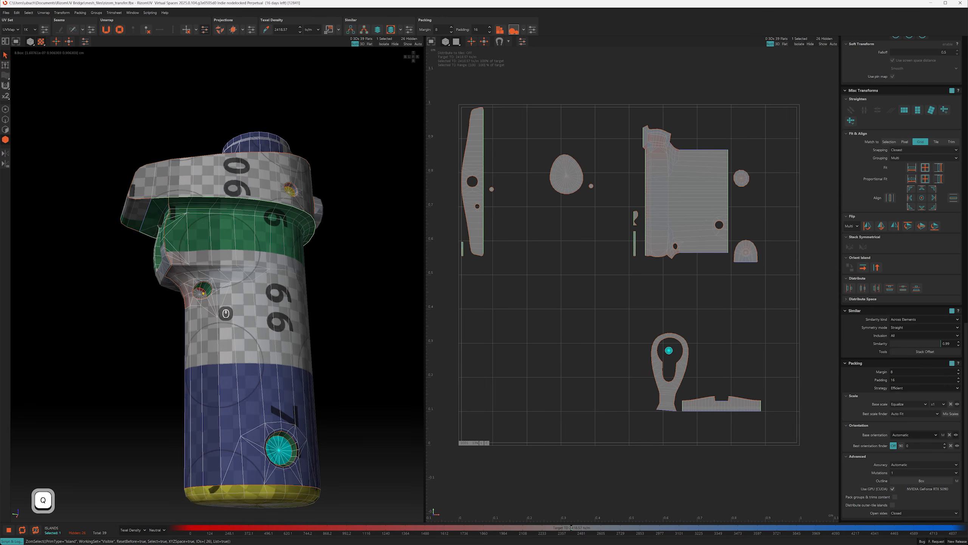
left_click(199, 298, "shift")
left_click_drag(244, 248, 233, 267, "alt")
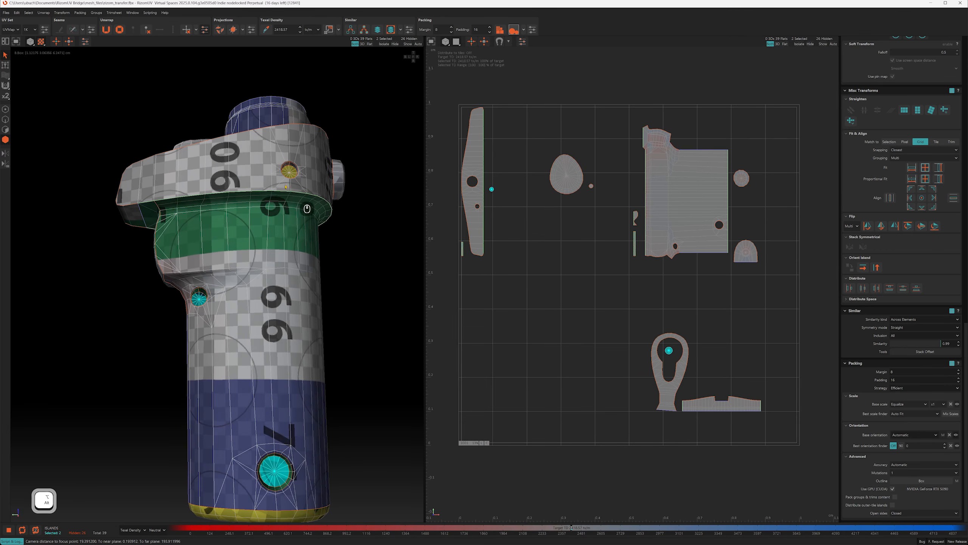
left_click(289, 171, "shift")
left_click_drag(293, 170, 238, 215, "alt")
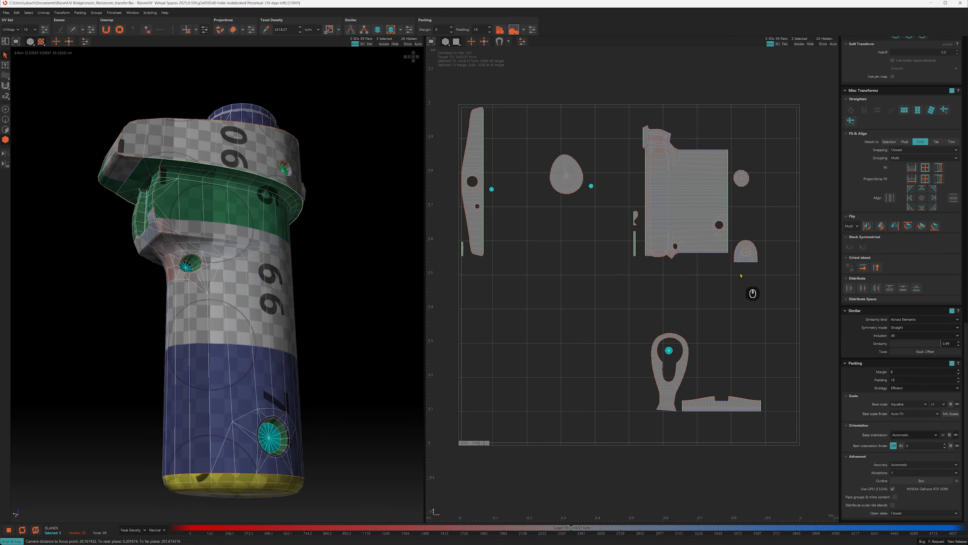
left_click(940, 405)
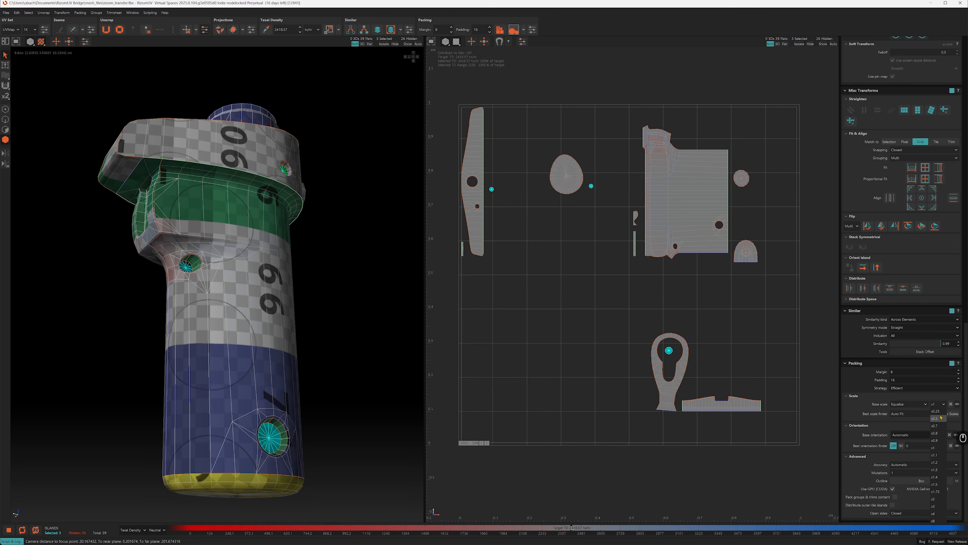
left_click(938, 412)
Step: Examine the handle's underside, show the whole model again and examine where the handle meets the tank
key("q")
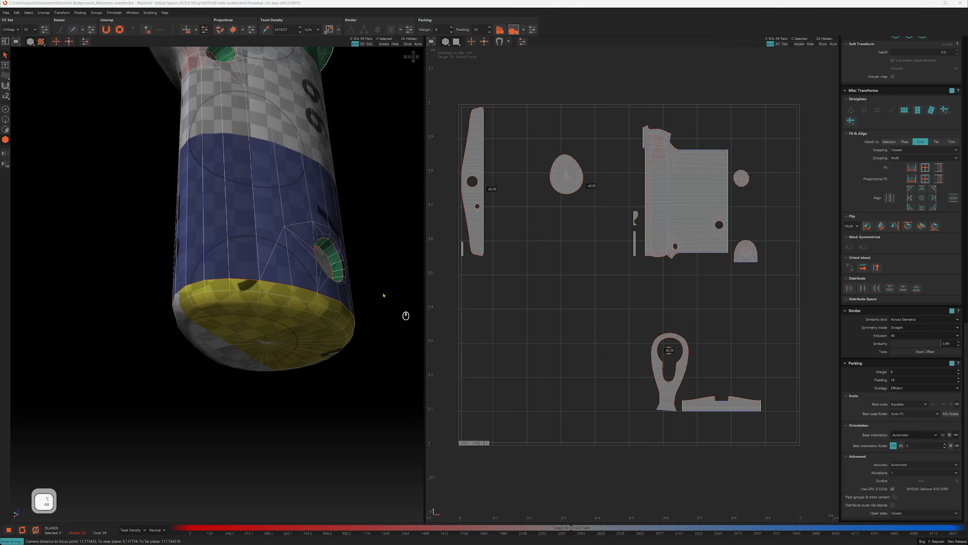
left_click_drag(382, 294, 334, 305, "alt")
key("i")
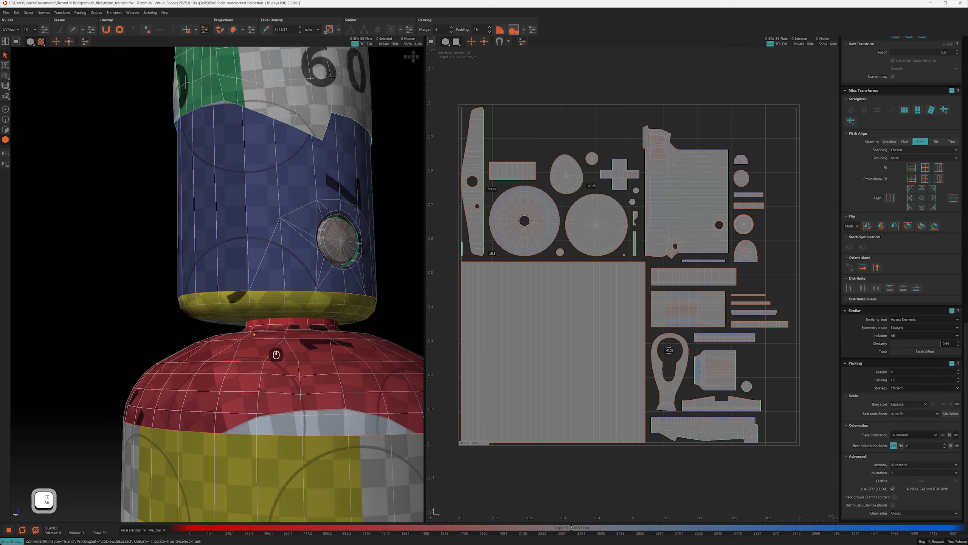
scroll(224, 319, "down", 10, "alt")
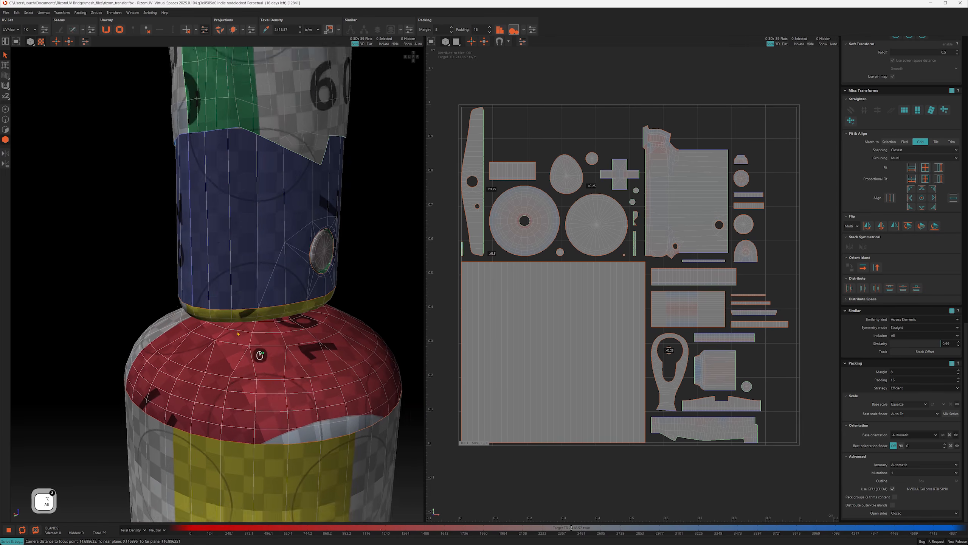
left_click_drag(234, 291, 228, 262, "alt")
scroll(243, 332, "up", 10, "alt")
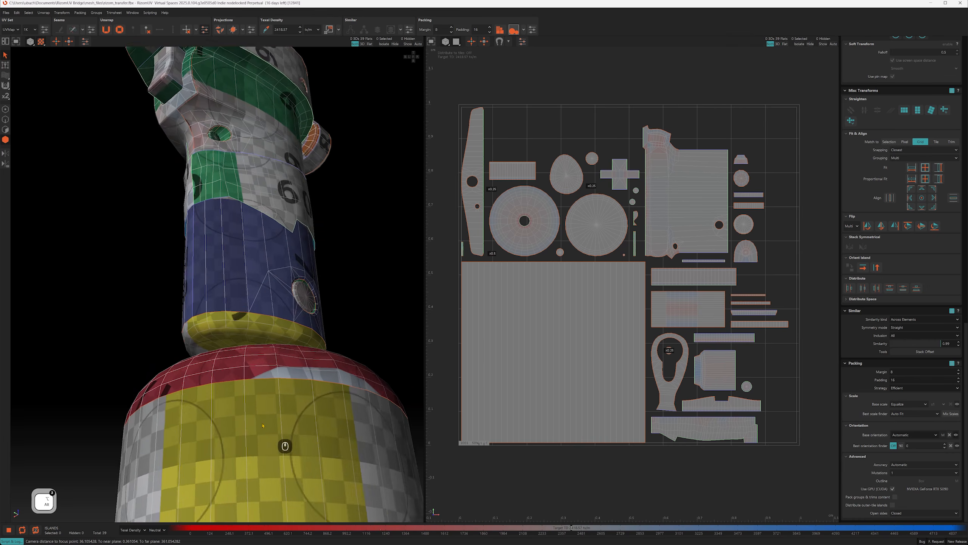
Step: Cut the inner edge loop on the handle's underside and weld the outer loop between the bottom bevel and the handle wall
key("2")
double_click(233, 340)
left_click_drag(233, 339, 228, 330, "alt")
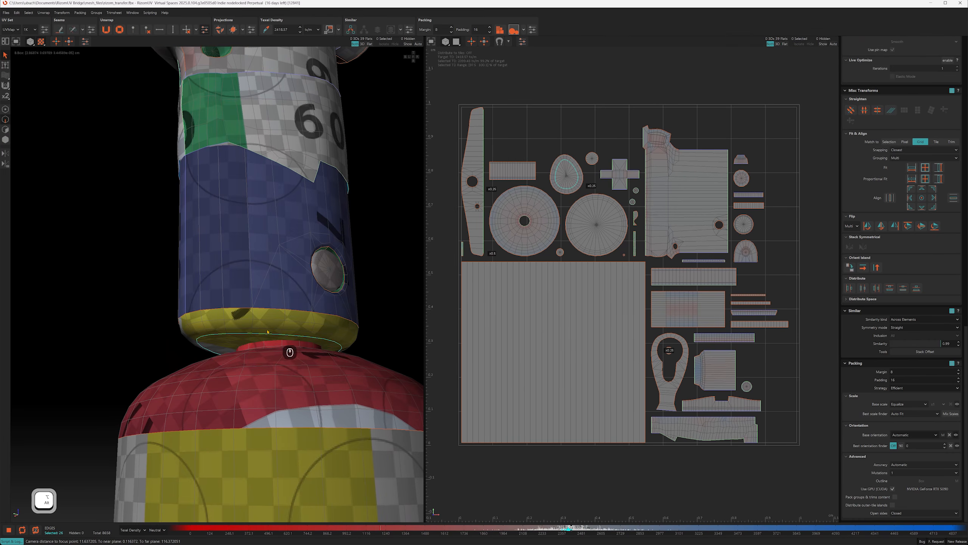
key("c")
double_click(264, 311)
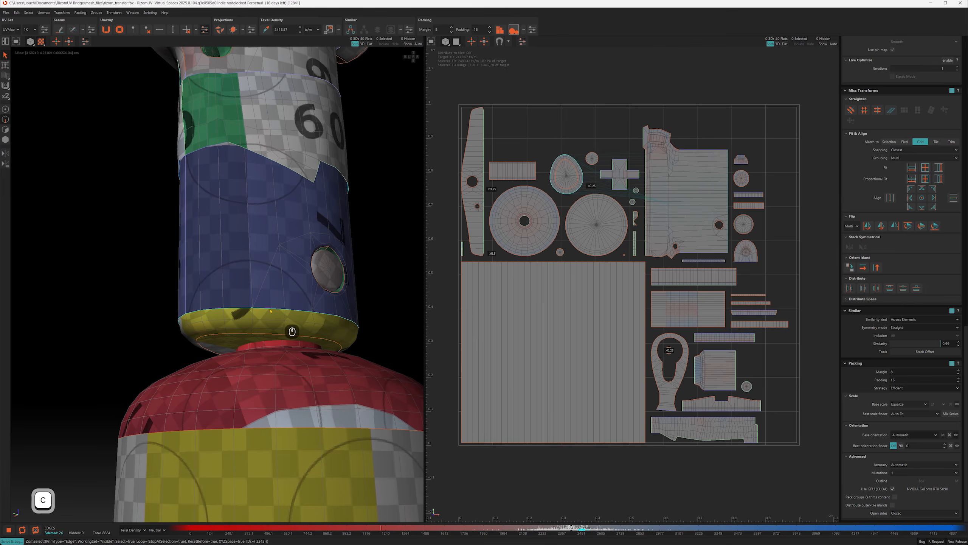
key("w")
Step: Unfold and optimize the handle island with its merged bottom bevel
key("4")
left_click(297, 305)
key("u")
key("o")
key("o")
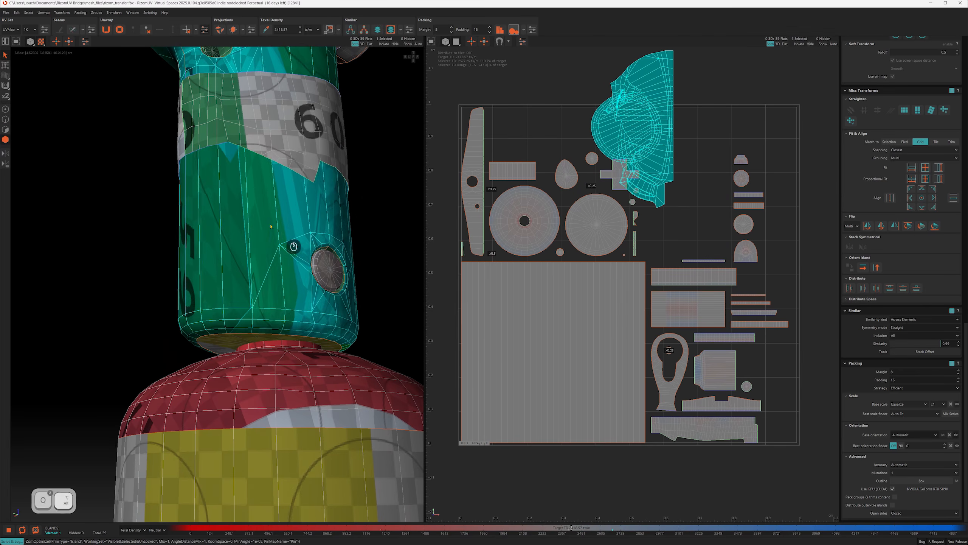
left_click_drag(270, 226, 365, 220, "alt")
left_click(365, 220)
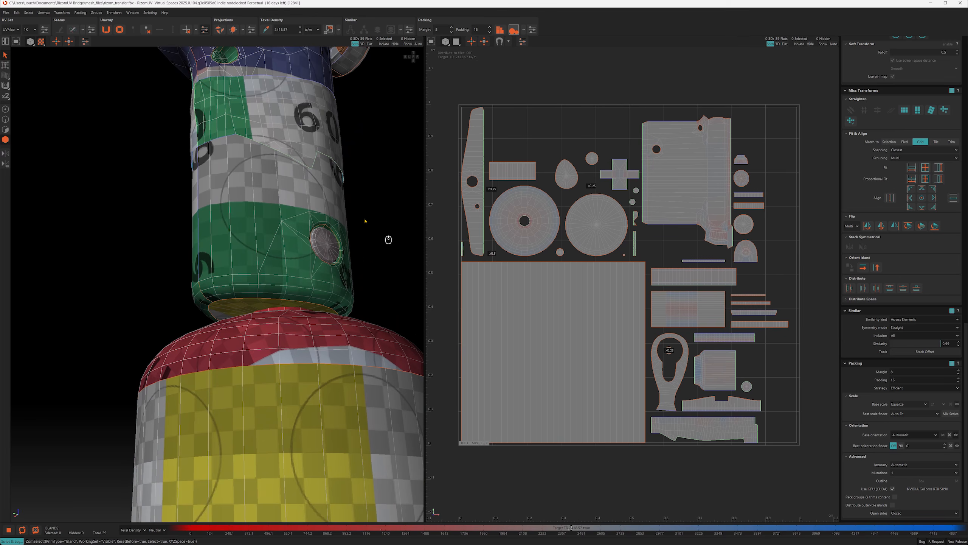
Step: Select the handle's bottom face island and set its packing base scale to x0.5
left_click(234, 306)
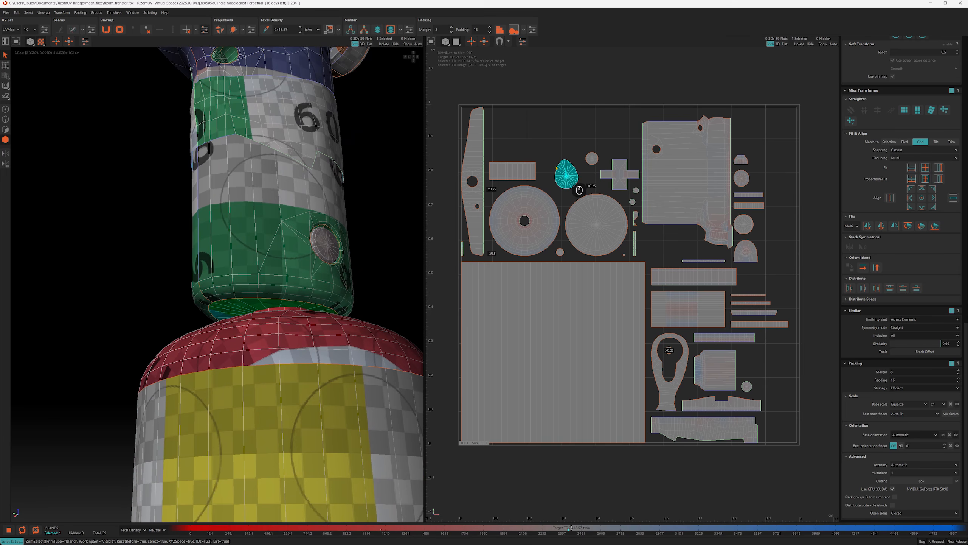
left_click_drag(289, 263, 257, 248, "alt")
left_click_drag(328, 293, 406, 270, "alt")
left_click(937, 405)
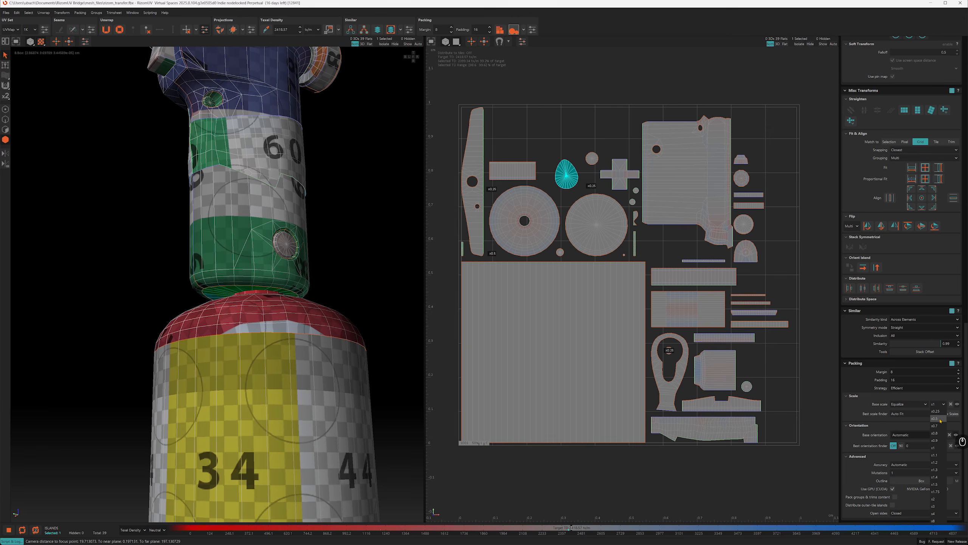
left_click(940, 420)
Step: Select and repack all islands, and review the handle and the whole torch with the new layout
key("p")
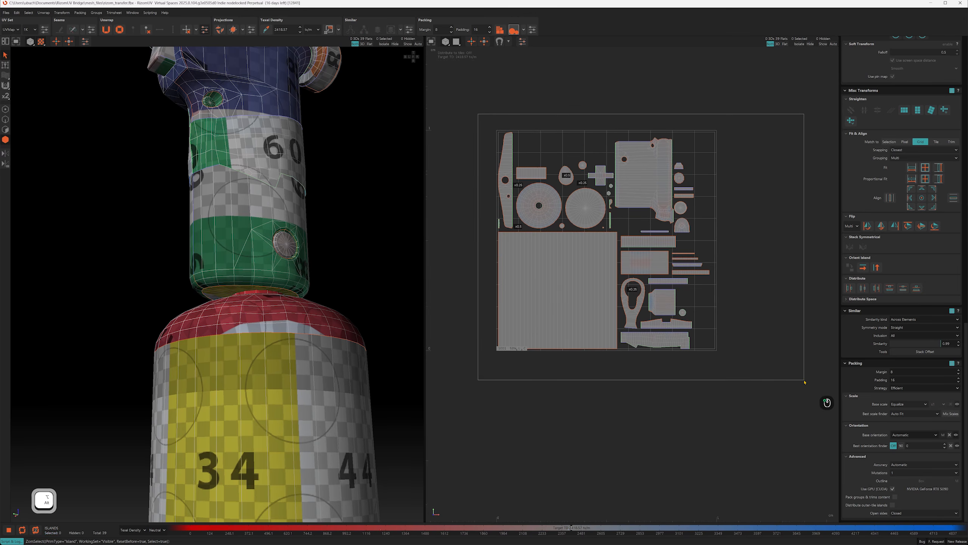
right_click_drag(739, 196, 757, 224, "alt")
middle_click_drag(603, 251, 680, 257, "alt")
right_click_drag(681, 257, 731, 269, "alt")
left_click(730, 270)
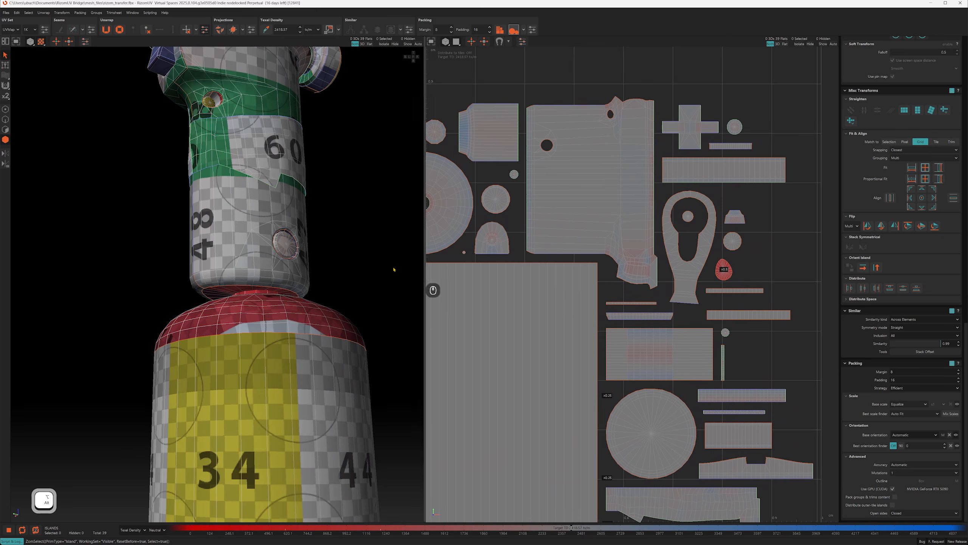
left_click_drag(385, 270, 264, 258, "alt")
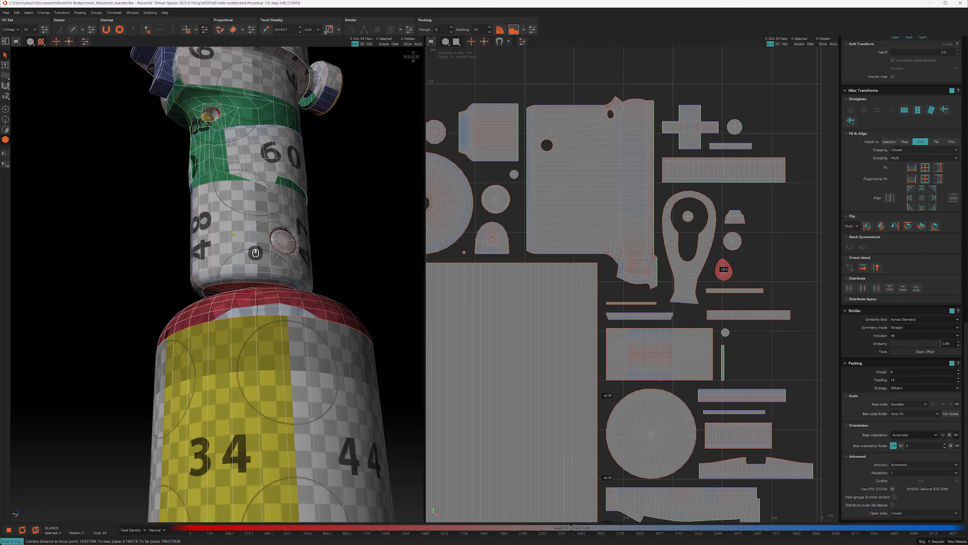
left_click_drag(234, 233, 245, 247, "alt")
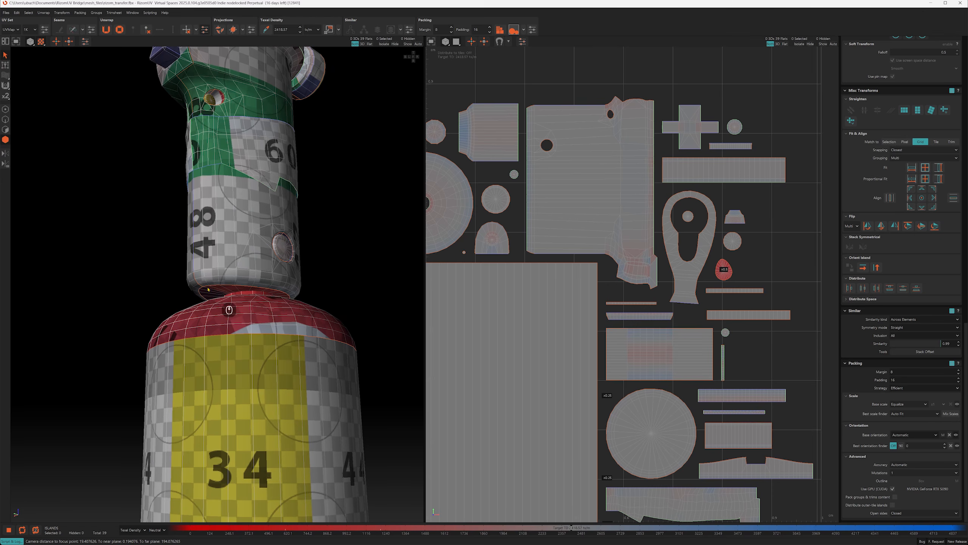
key("f")
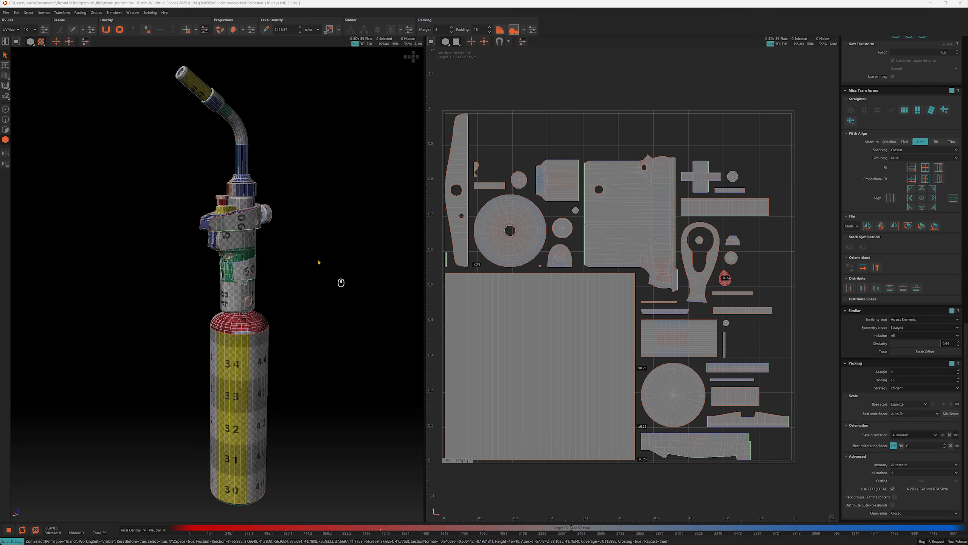
middle_click_drag(319, 262, 327, 253)
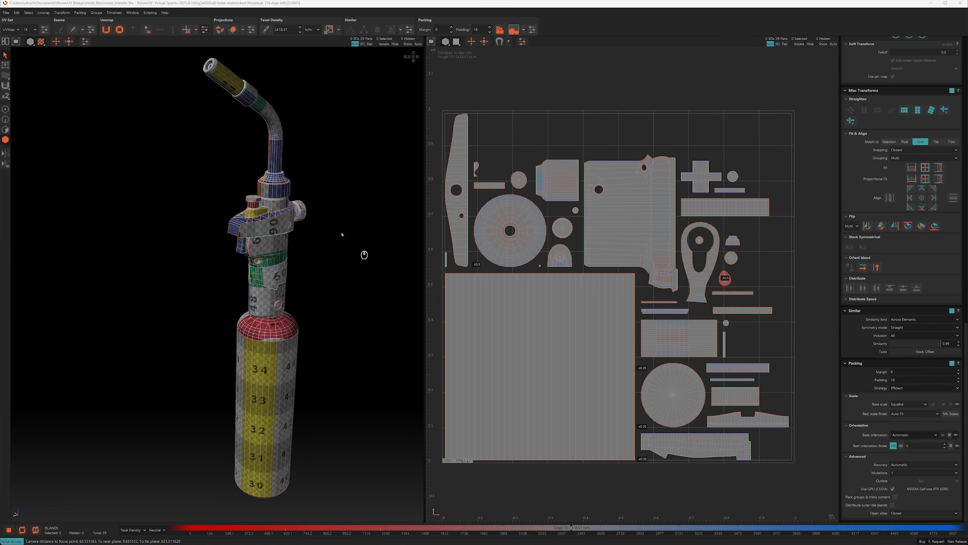
Step: Switch to Marmoset Toolbag, inspect the gas torch's knob, trigger housing and nozzle, and return to RizomUV
key("ctrl+super+Right")
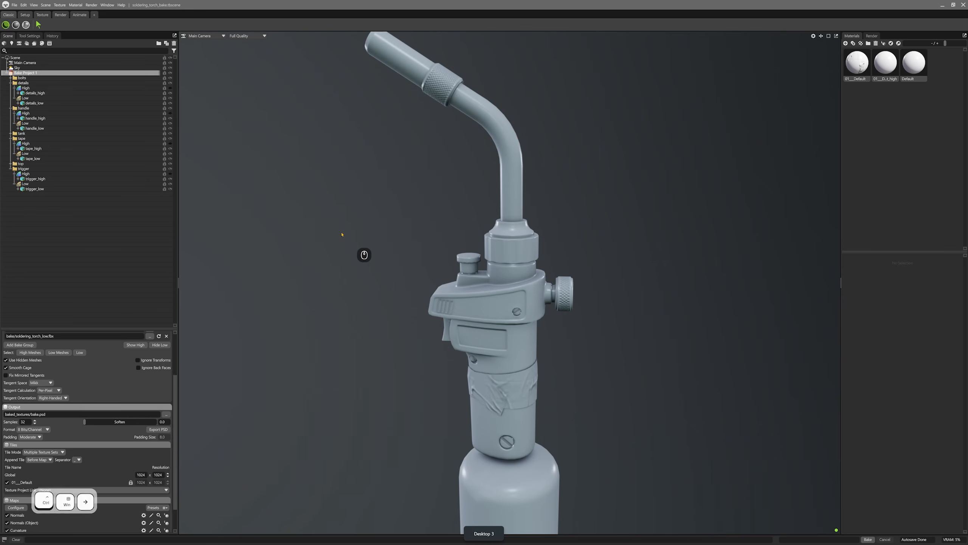
left_click(538, 308, "shift")
left_click_drag(556, 315, 548, 295, "alt")
left_click(581, 314)
middle_click_drag(548, 294, 506, 298, "alt")
mouse_move(506, 298)
right_mouse_down("alt")
mouse_move(532, 339)
mouse_move(516, 298)
right_mouse_up("alt")
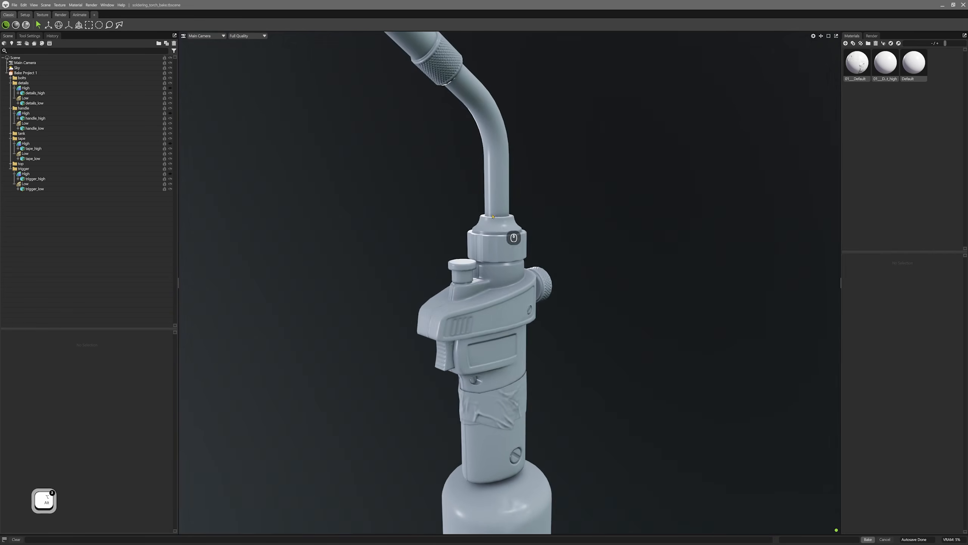
left_click_drag(507, 262, 526, 269, "alt")
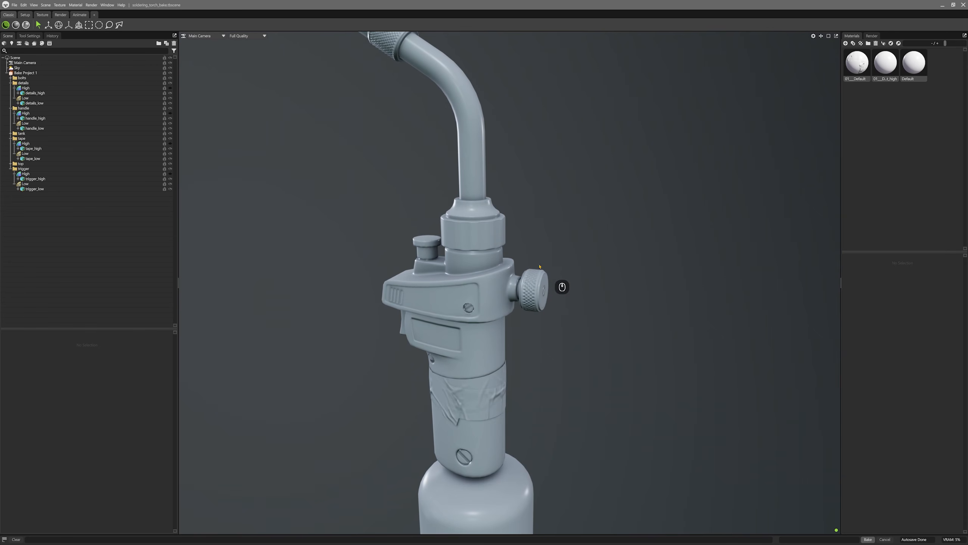
key("ctrl+super+Left")
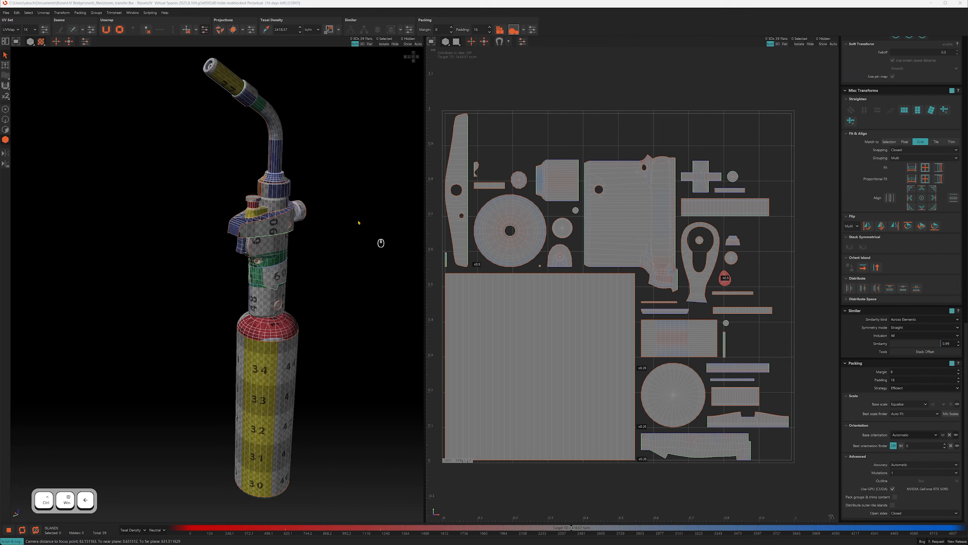
Step: Set the packing base scale of the knob, nozzle ring and screw-head islands to x1.5, and repack all islands
left_click_drag(326, 224, 293, 235, "alt")
scroll(299, 237, "up", 3)
key("4")
left_click(316, 256)
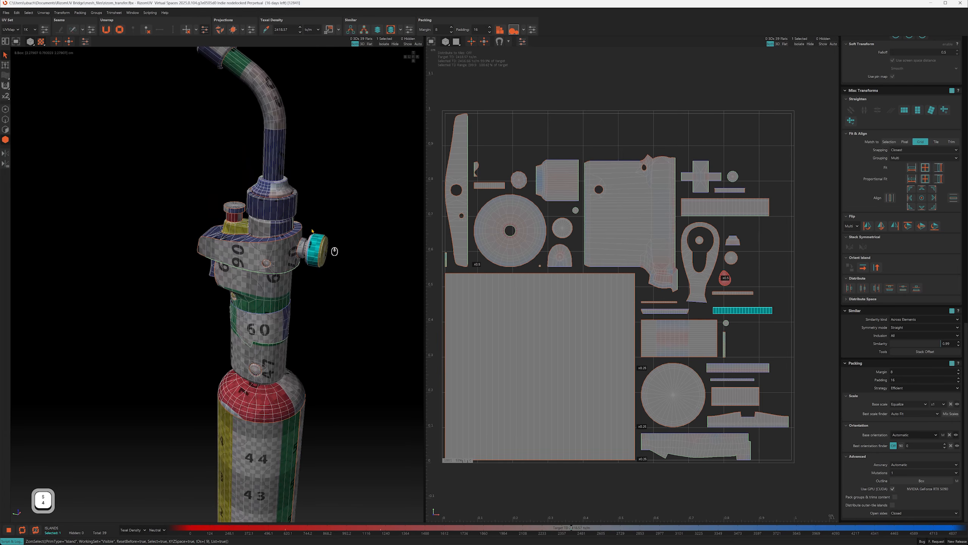
scroll(320, 260, "up", 2)
left_click(250, 280, "shift")
left_click(236, 413, "shift")
scroll(237, 413, "down", 3)
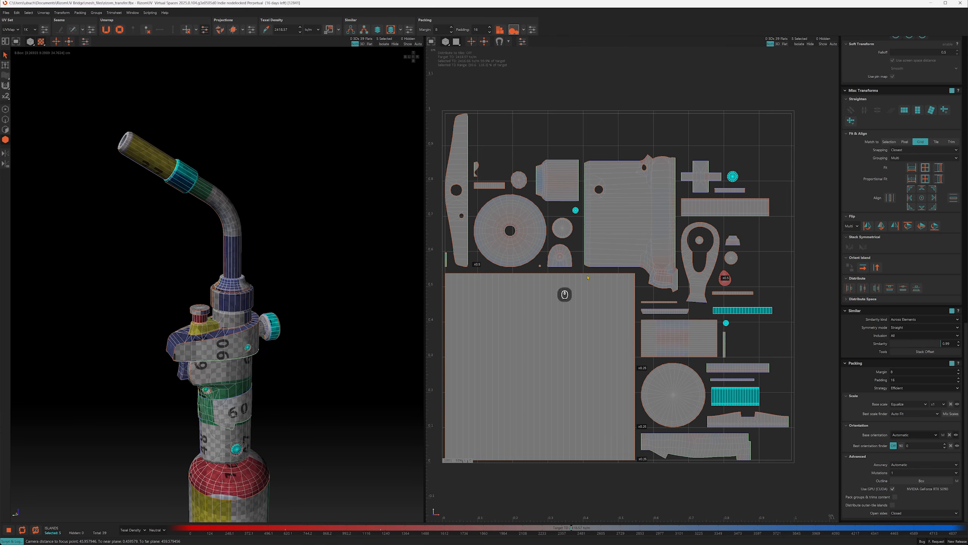
left_click(939, 405)
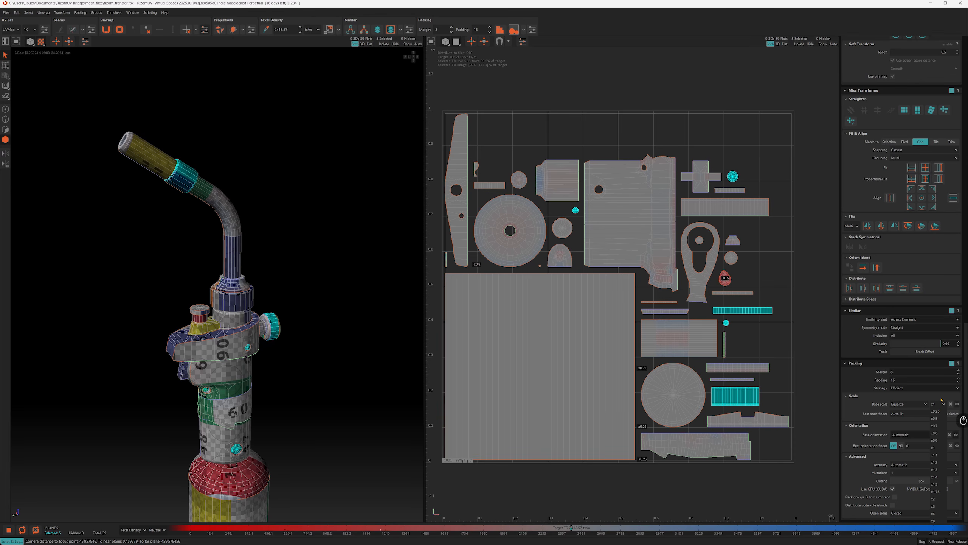
left_click(940, 486)
left_click_drag(447, 98, 813, 492)
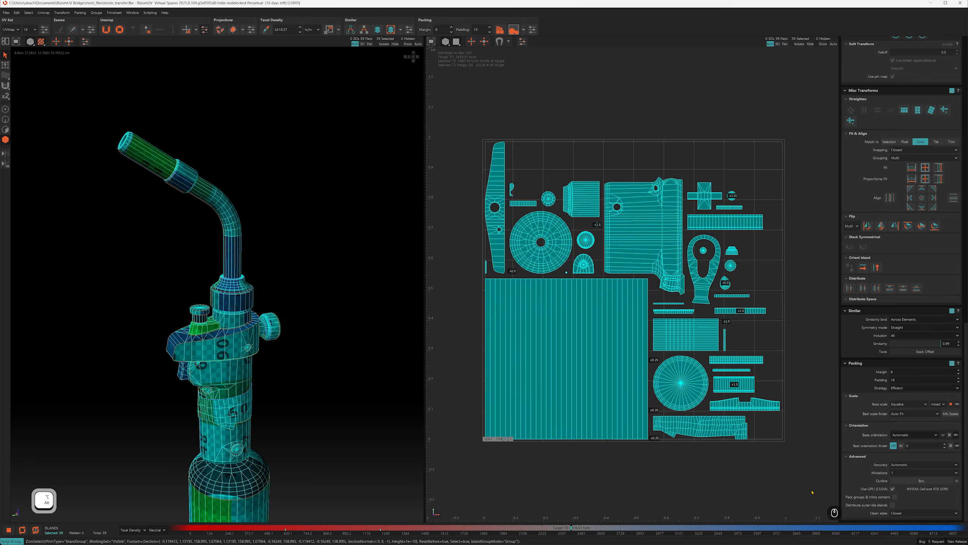
key("p")
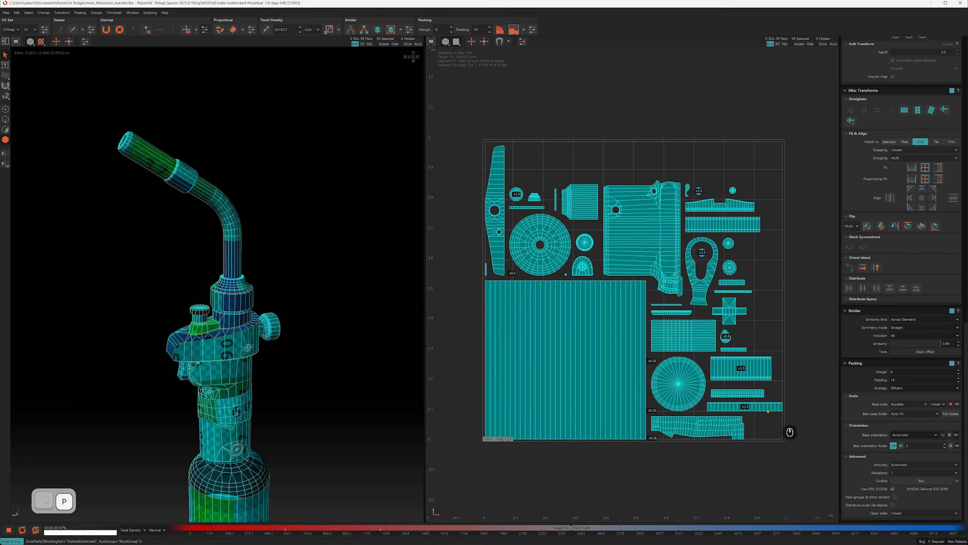
Step: Set the packing base scale of the side-wall island around the trigger housing to x1.3 and repack the islands
right_click_drag(282, 244, 293, 243, "alt")
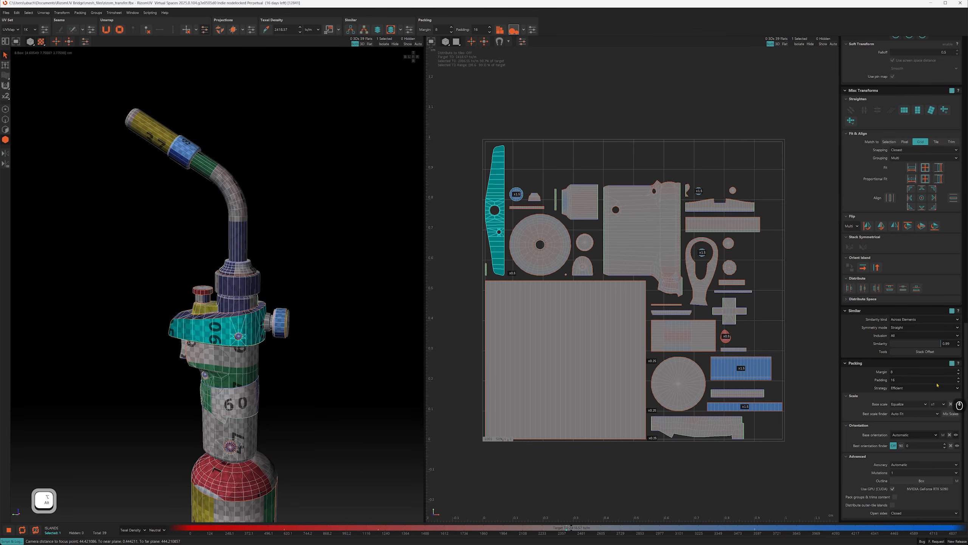
left_click(939, 405)
left_click(938, 475)
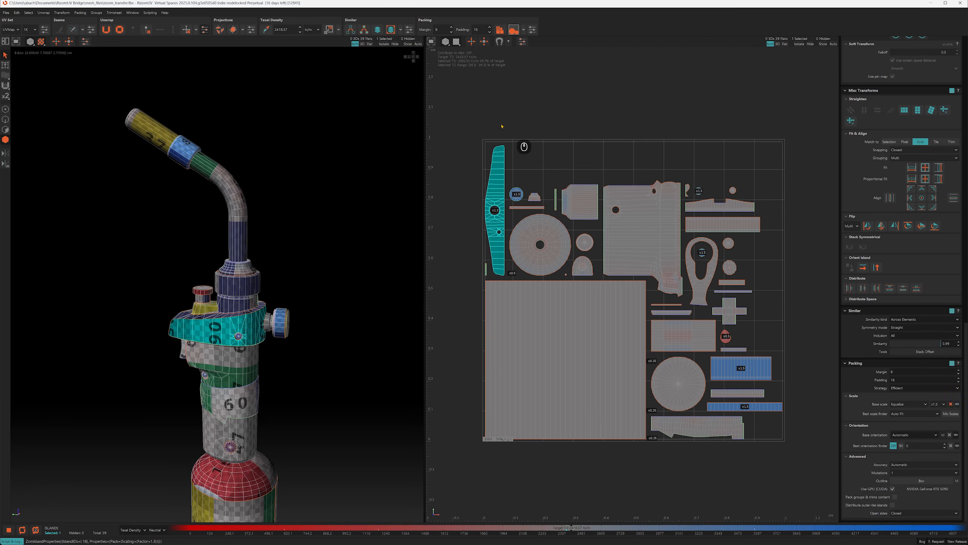
key("p")
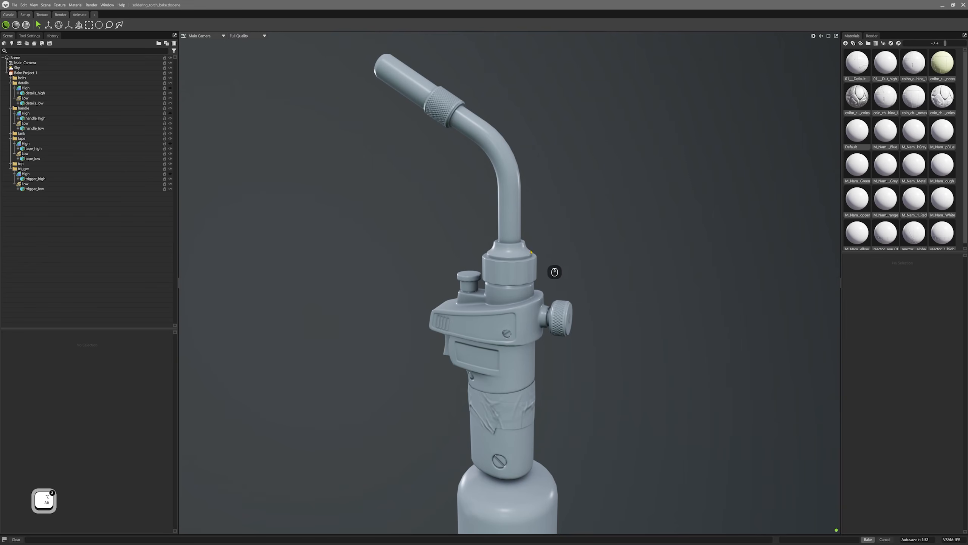
Step: Inspect the handle and trigger area in Marmoset Toolbag, and review the repacked torch's checker density in RizomUV
key("alt")
left_click(508, 305)
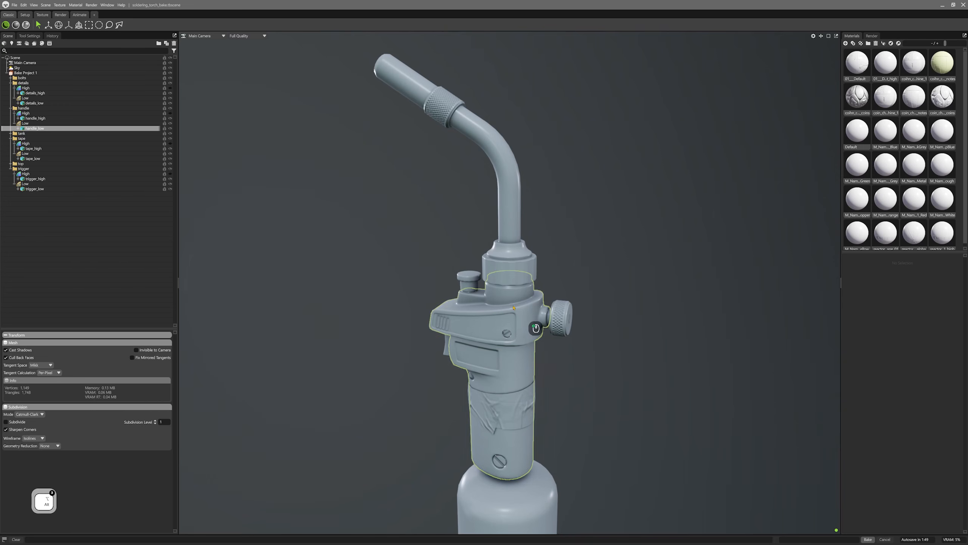
scroll(552, 312, "up", 3)
left_click_drag(551, 316, 583, 314, "alt")
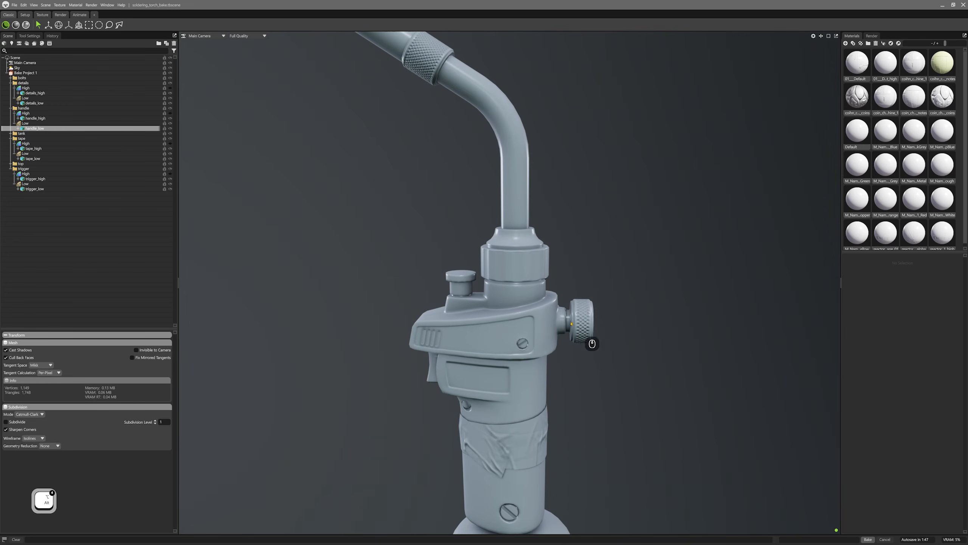
middle_click_drag(568, 347, 527, 285, "alt")
left_click_drag(528, 284, 546, 301, "alt")
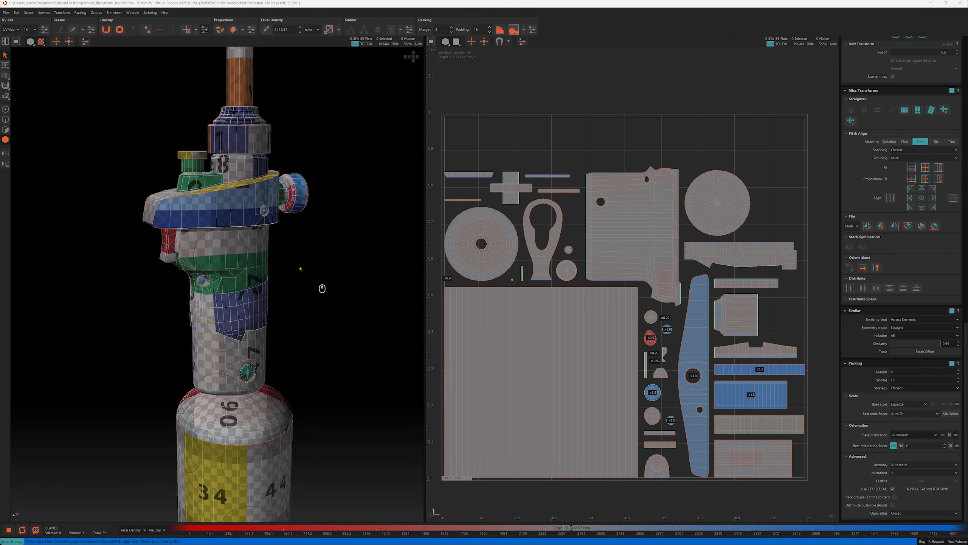
right_click_drag(277, 320, 260, 278, "alt")
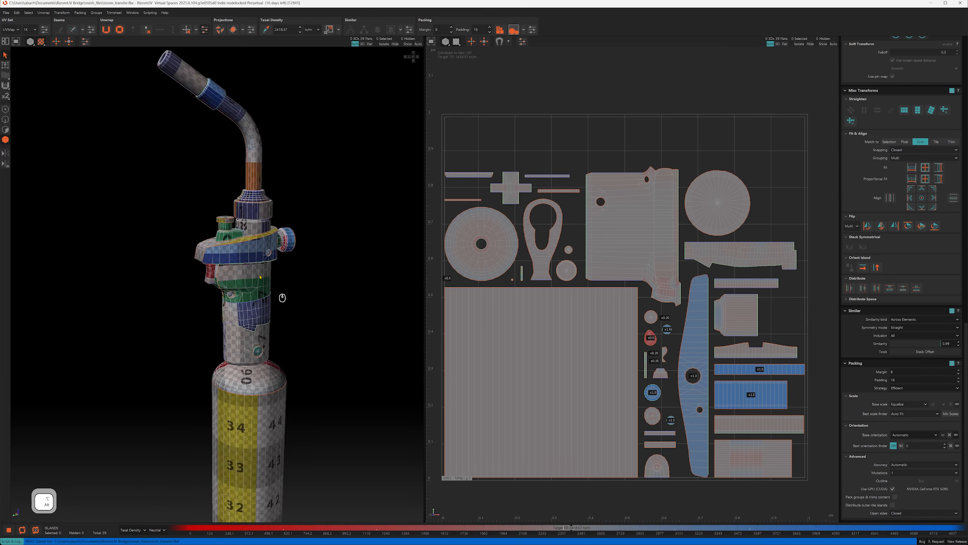
mouse_move(261, 279)
left_mouse_down("alt")
mouse_move(329, 270)
mouse_move(262, 275)
left_mouse_up("alt")
right_click_drag(262, 275, 261, 382, "alt")
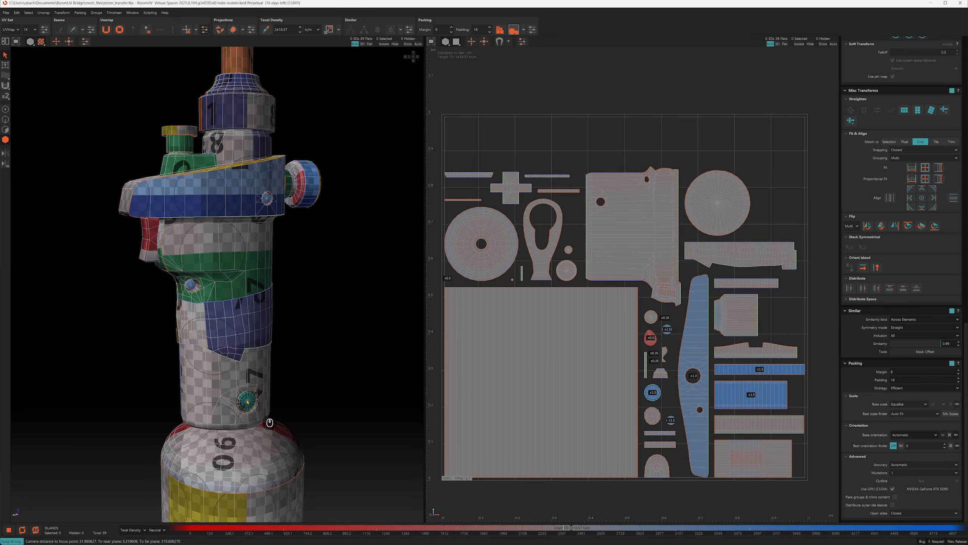
Step: Isolate the three screw-head islands and narrow the isolation to the two smaller ones
left_click(247, 401)
left_click(192, 286, "shift")
left_click(269, 201, "shift")
key("q")
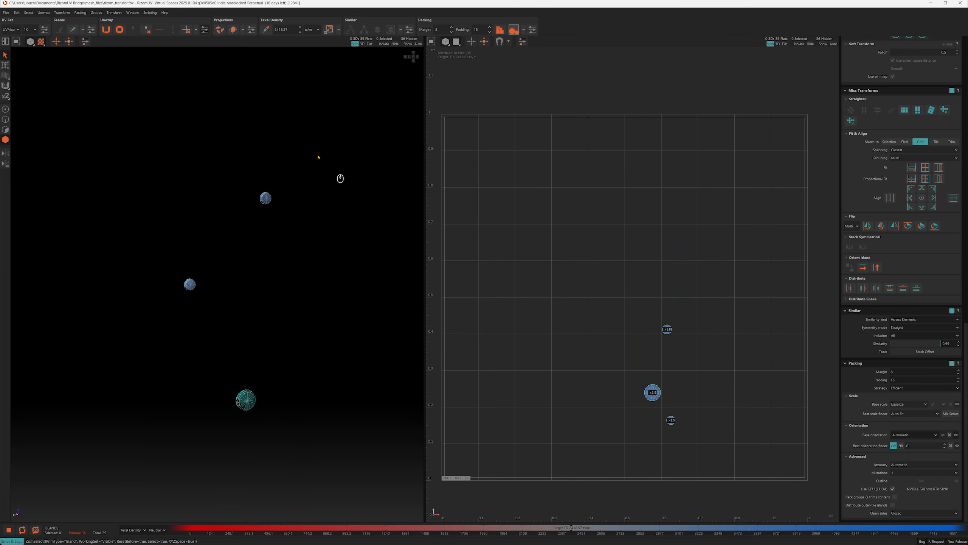
left_click_drag(319, 153, 112, 320)
key("q")
right_click_drag(252, 230, 262, 248, "alt")
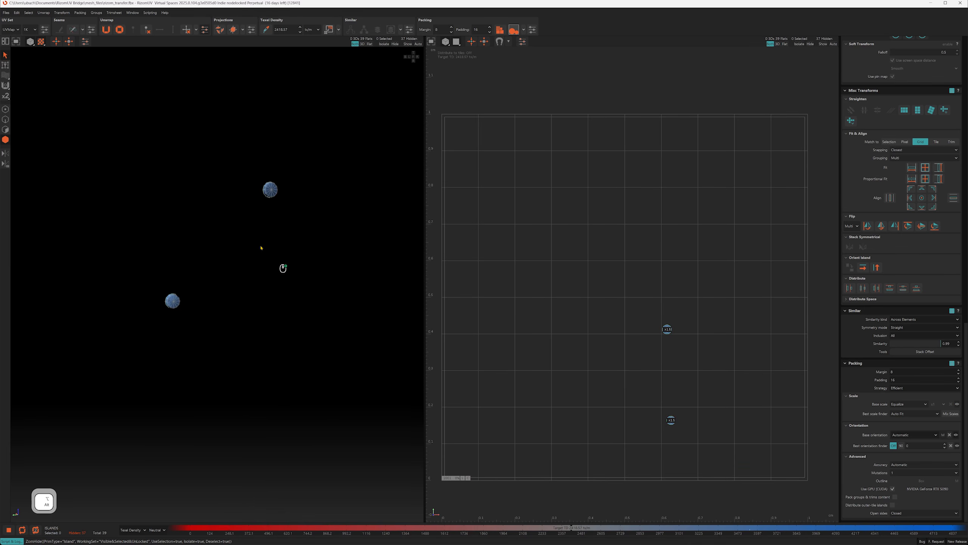
key("q")
Step: Select and isolate the two smaller screw-head islands, and leave only the upper screw on the trigger housing selected
left_click(281, 193)
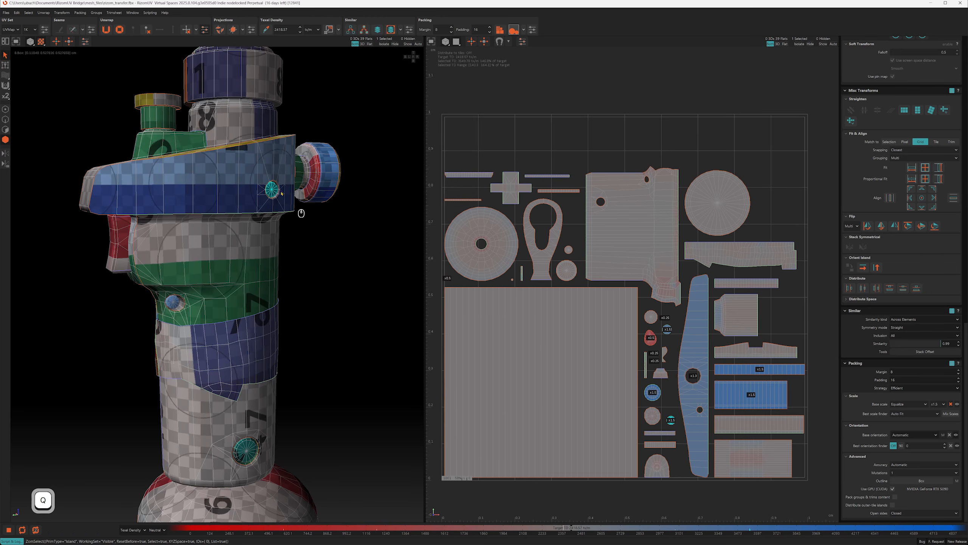
left_click(667, 329, "shift")
middle_click_drag(675, 346, 555, 346, "alt")
right_click_drag(554, 347, 550, 326, "alt")
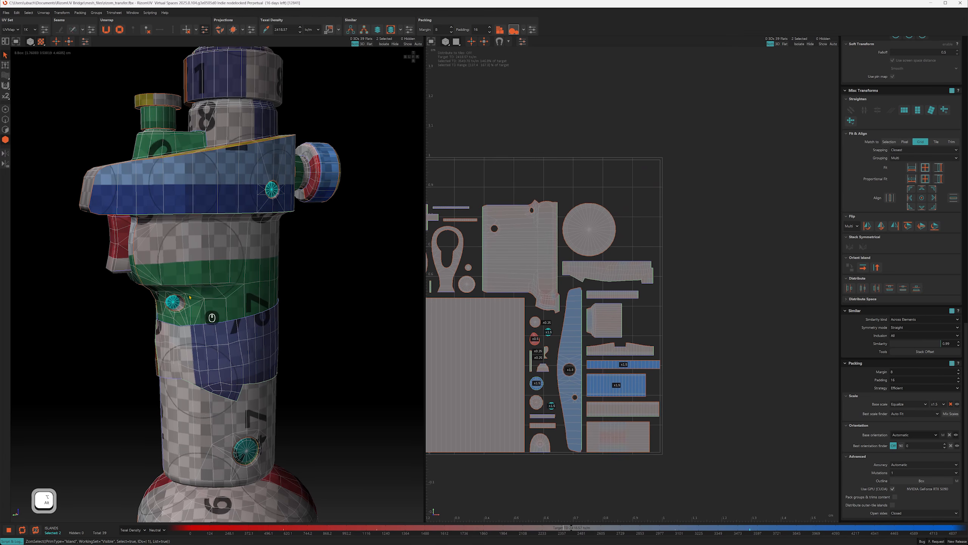
middle_click_drag(301, 252, 315, 256, "alt")
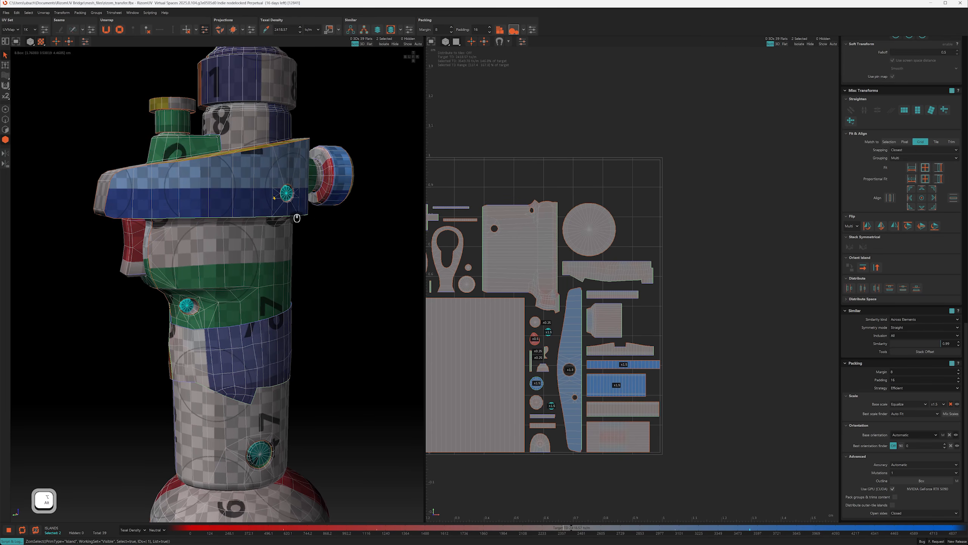
key("i")
right_click_drag(219, 214, 233, 248, "alt")
right_click_drag(521, 319, 535, 349, "alt")
left_click_drag(523, 282, 585, 331)
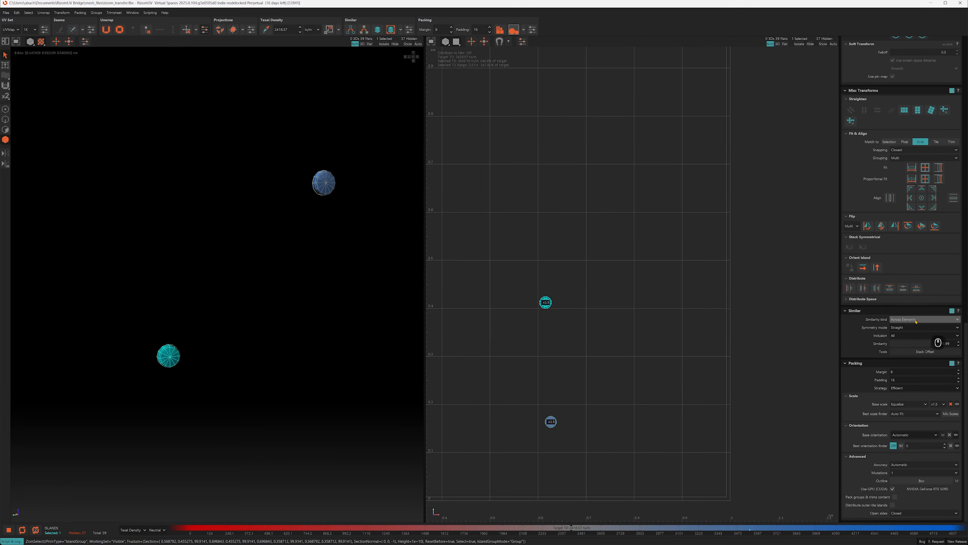
left_click(326, 184)
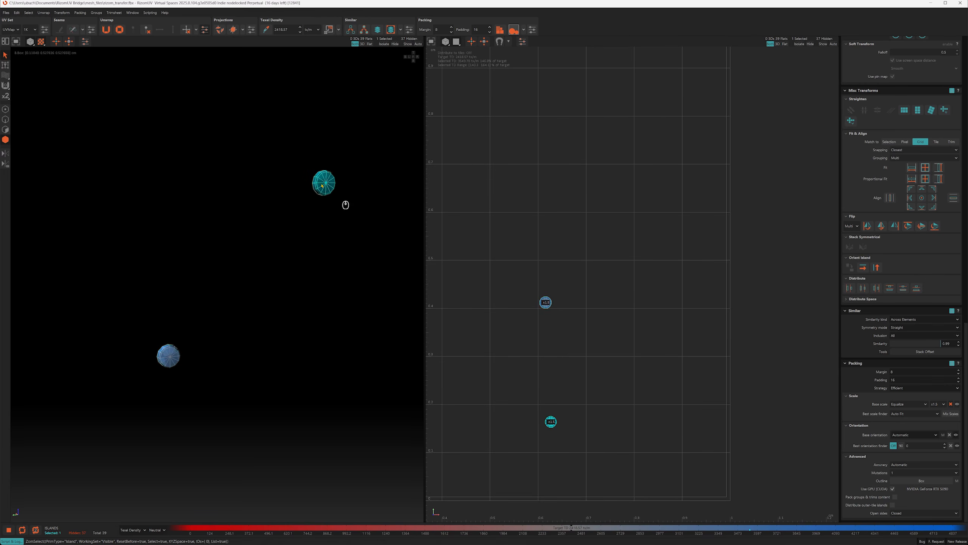
left_click_drag(118, 303, 198, 375)
left_click_drag(274, 151, 318, 178)
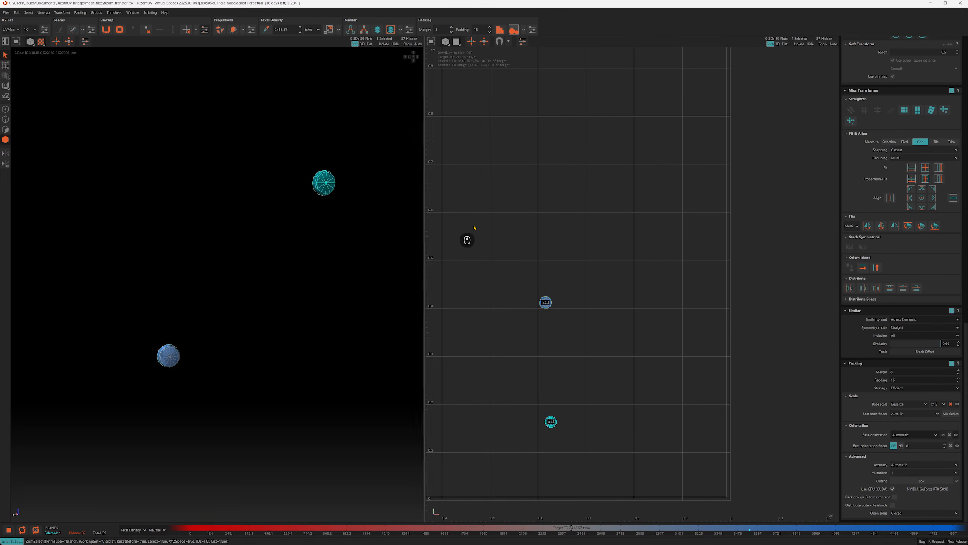
Step: Examine the similarity kind and symmetry mode options for matching the selected upper screw island with its twin
left_click(933, 320)
left_click(926, 323)
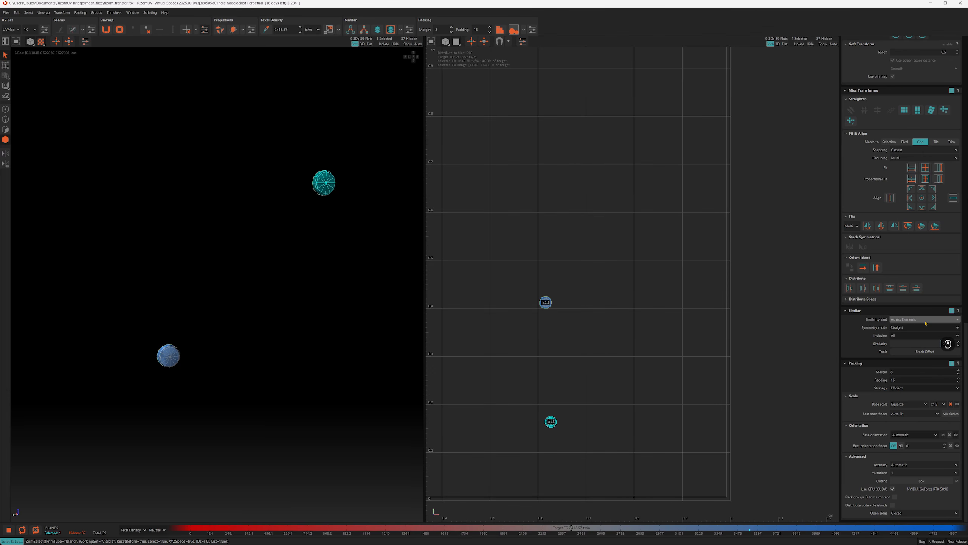
left_click(337, 209)
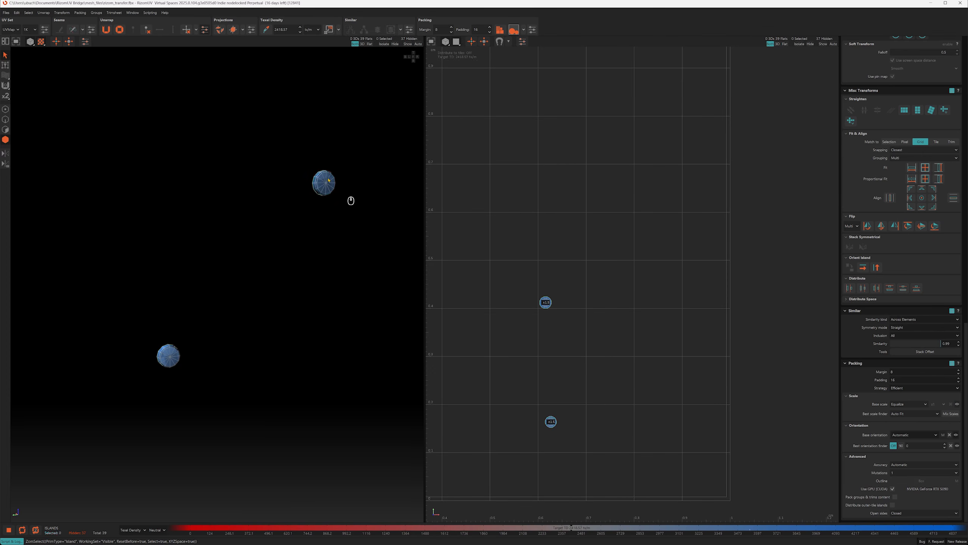
left_click(329, 180)
left_click(930, 321)
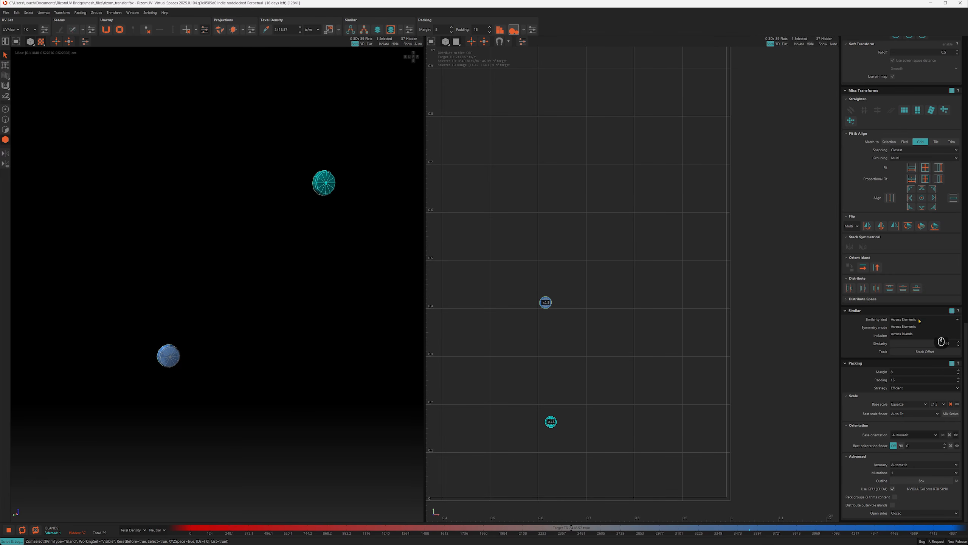
left_click(901, 327)
left_click(902, 329)
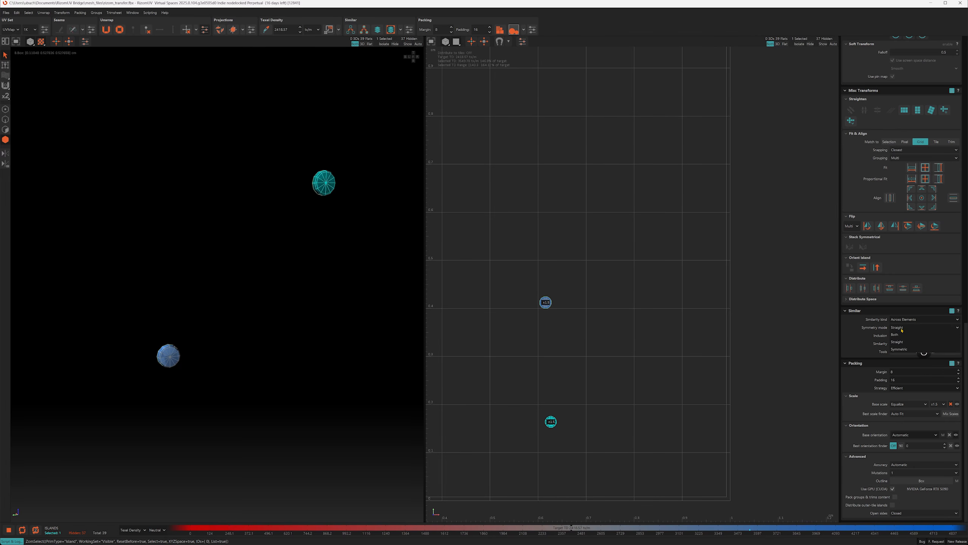
left_click(903, 328)
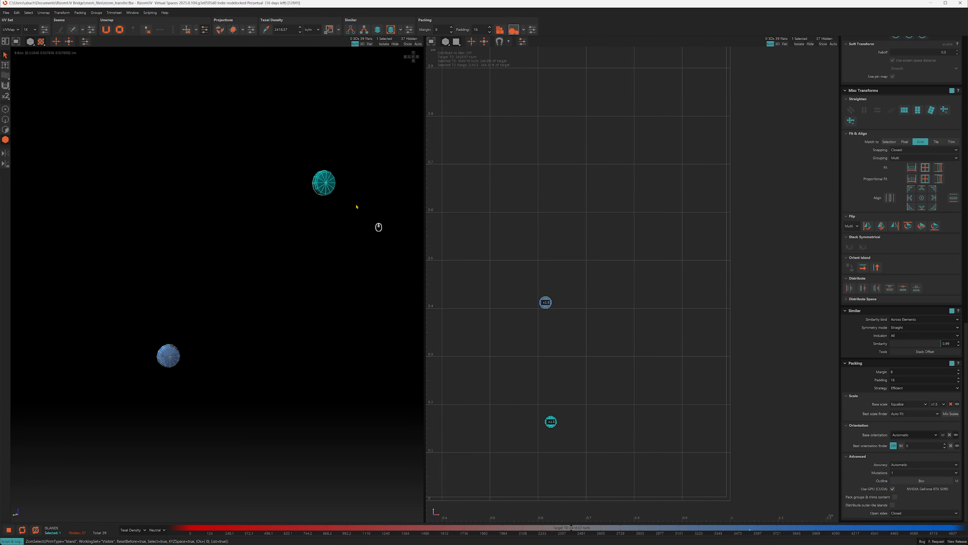
left_click(322, 176)
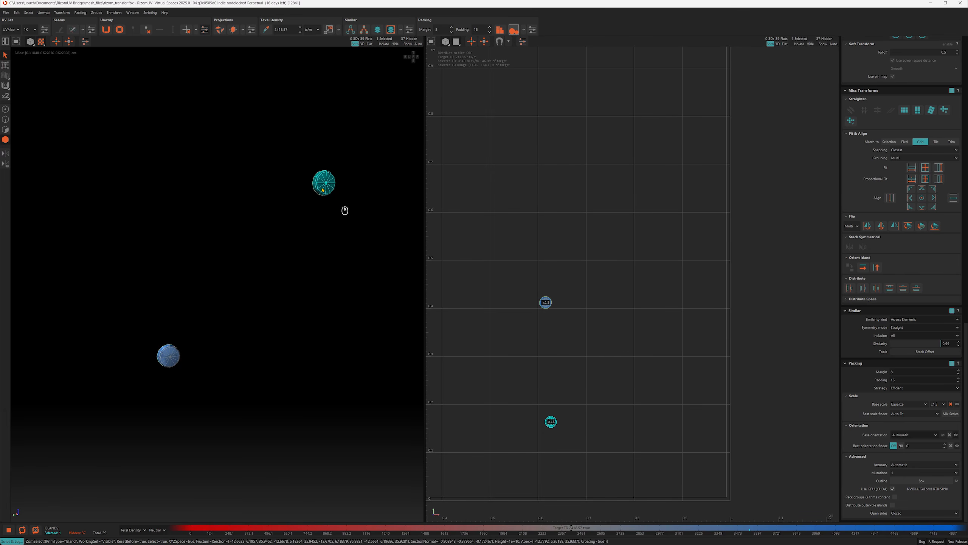
double_click(323, 190)
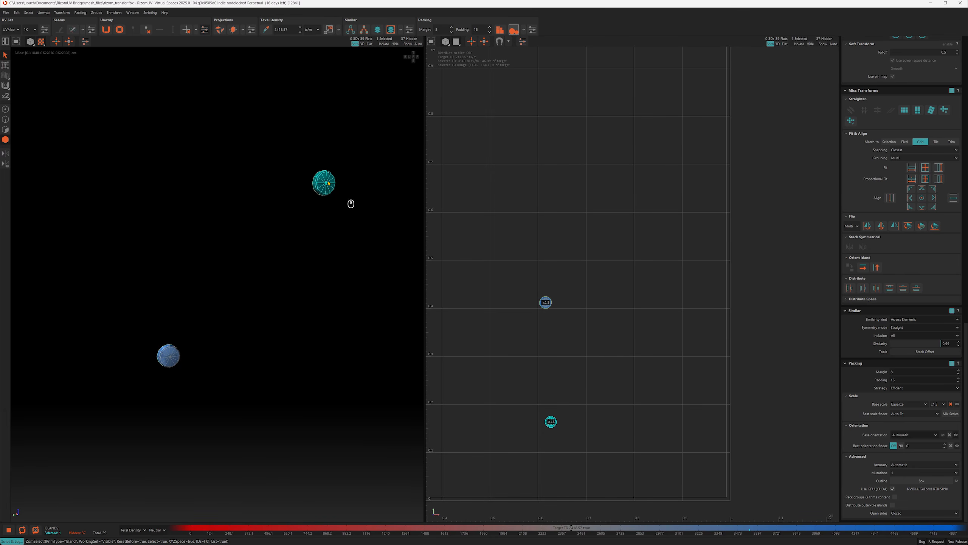
left_click(897, 328)
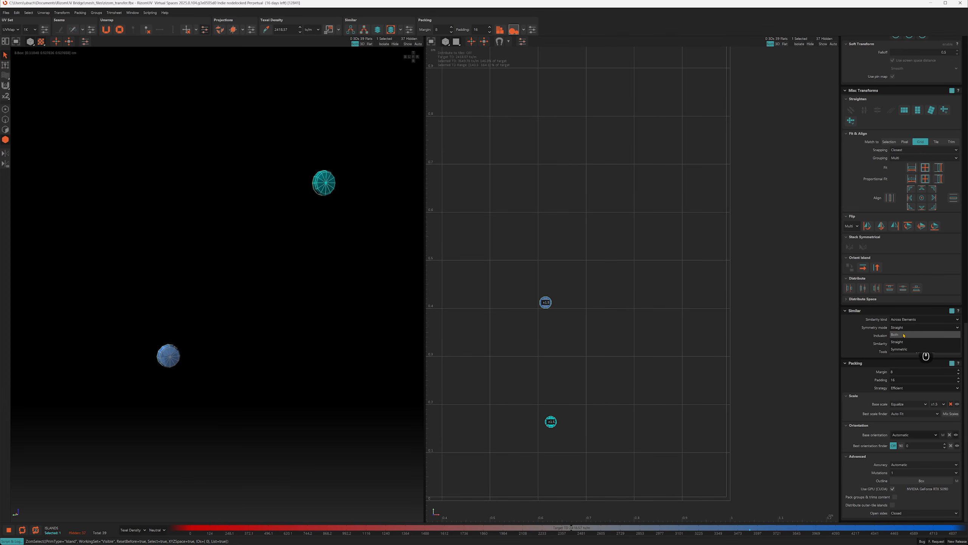
left_click(274, 202)
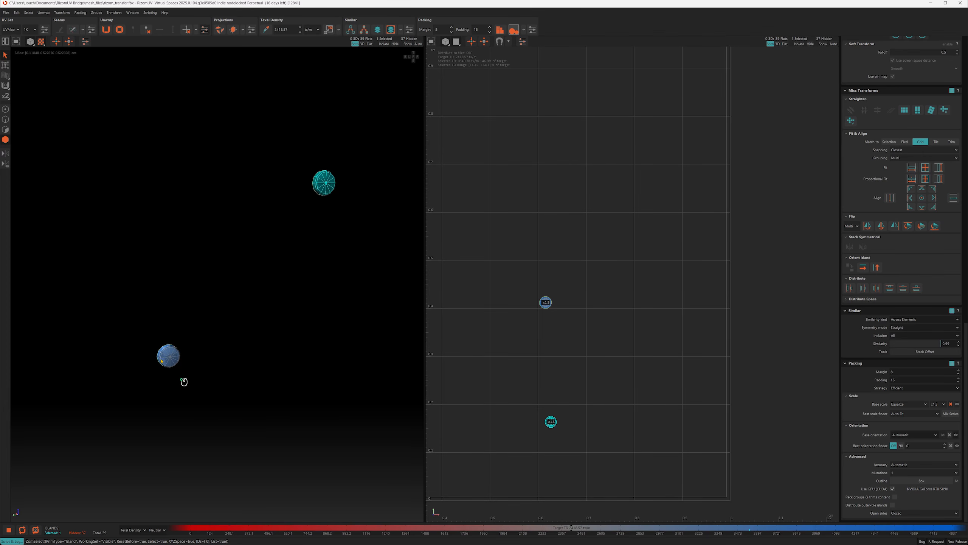
Step: Select the lower screw's island and try to stack its similar twin onto it
left_click(162, 360)
left_click(330, 188)
middle_click_drag(515, 298, 525, 270, "alt")
scroll(532, 284, "up", 3)
left_click(571, 283)
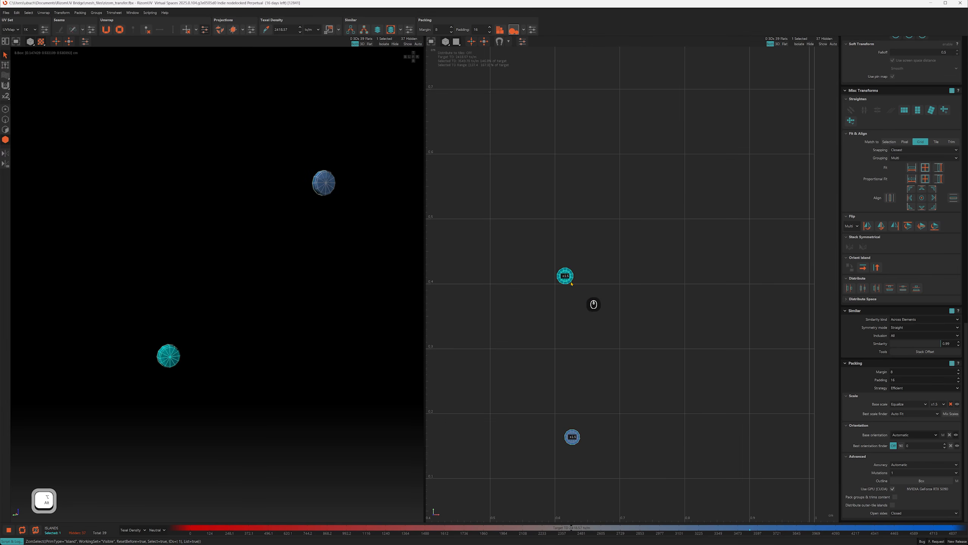
scroll(587, 297, "up", 2)
middle_click_drag(593, 322, 586, 277, "alt")
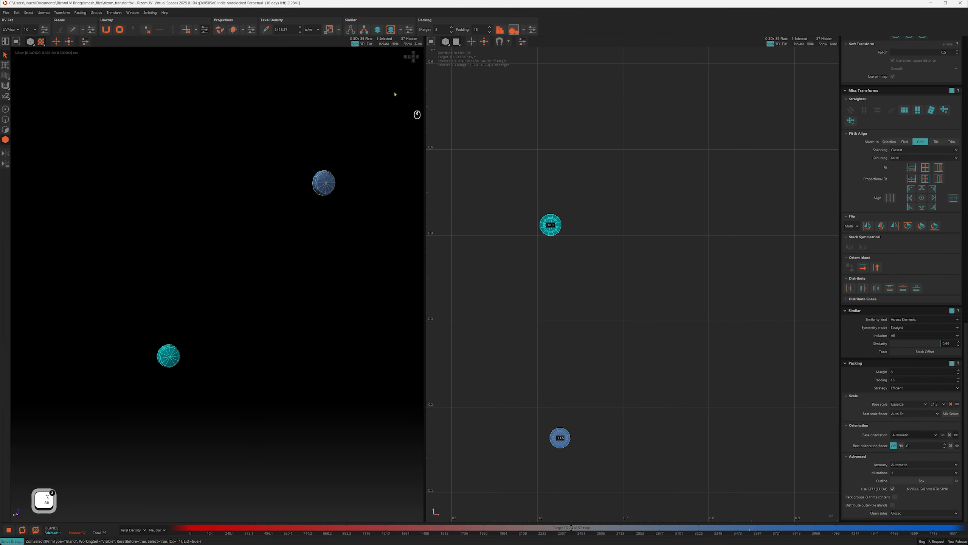
left_click(380, 32)
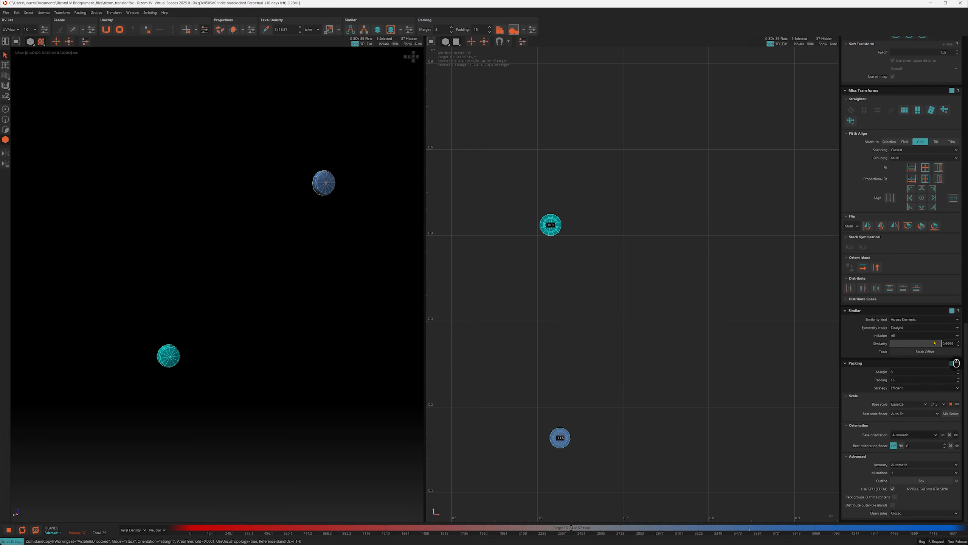
Step: Lower the similarity threshold to about 0.91, stack the upper screw island onto the lower one, and select the stacked pair
left_click(940, 344)
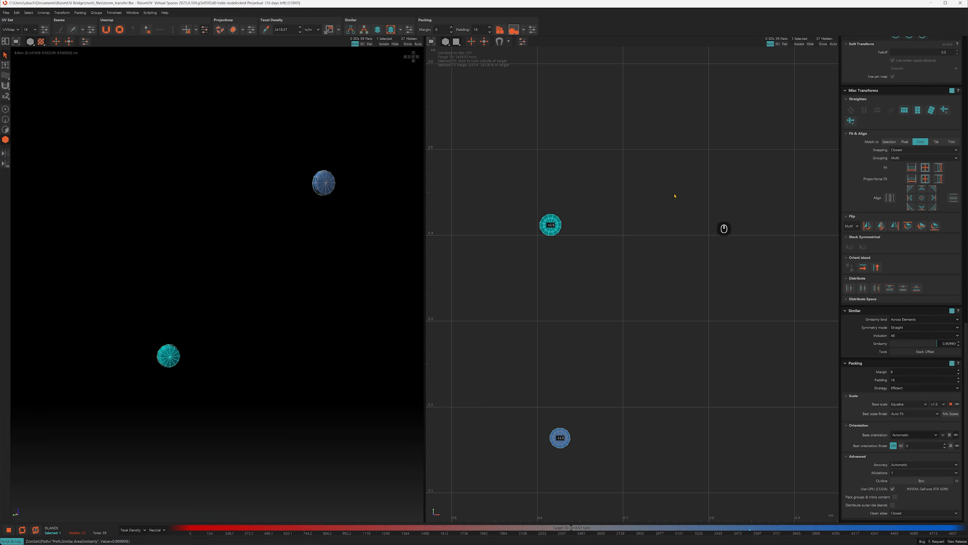
left_click(378, 29)
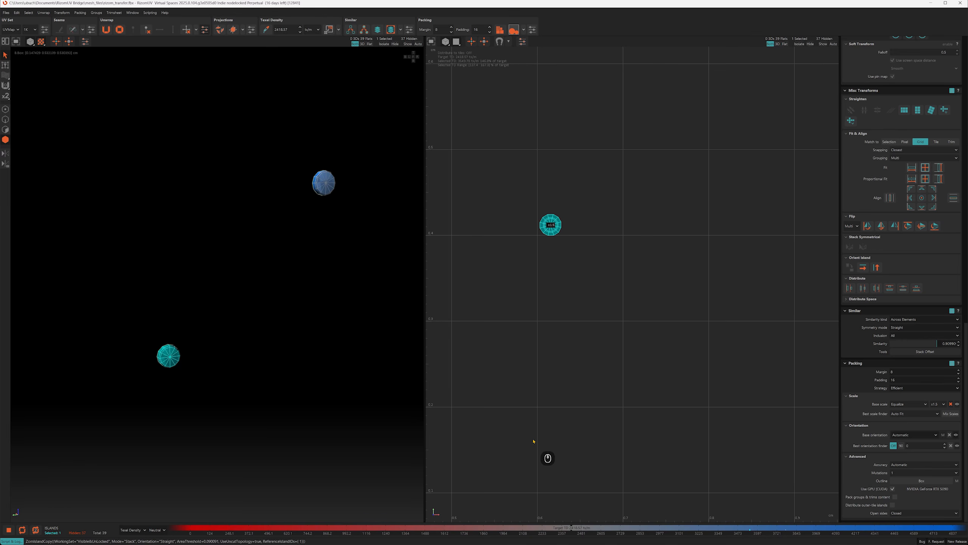
left_click(558, 220)
left_click_drag(522, 183, 639, 269)
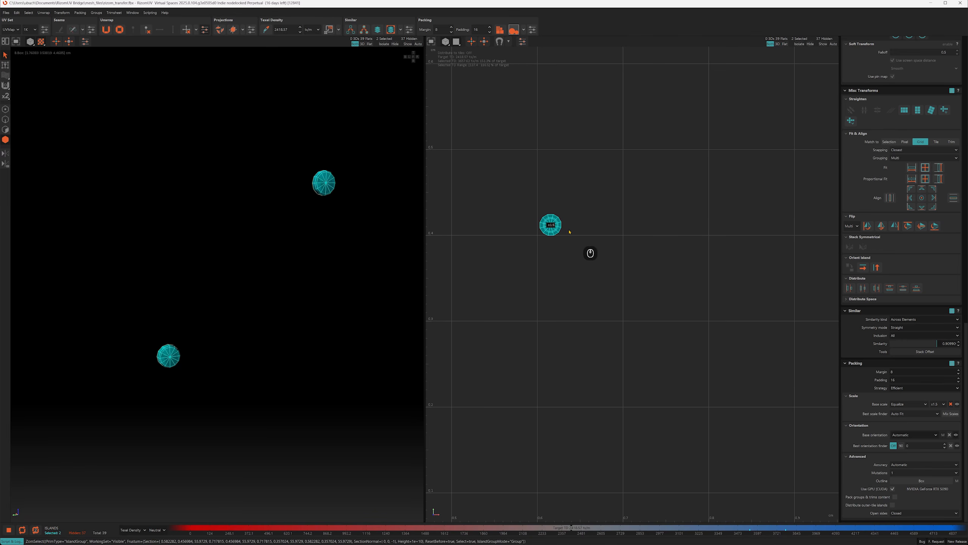
Step: Exit isolation to show all torch islands and select both stacked screw islands on the handle and trigger housing
left_click(570, 210, "alt")
right_click_drag(569, 208, 571, 150, "alt")
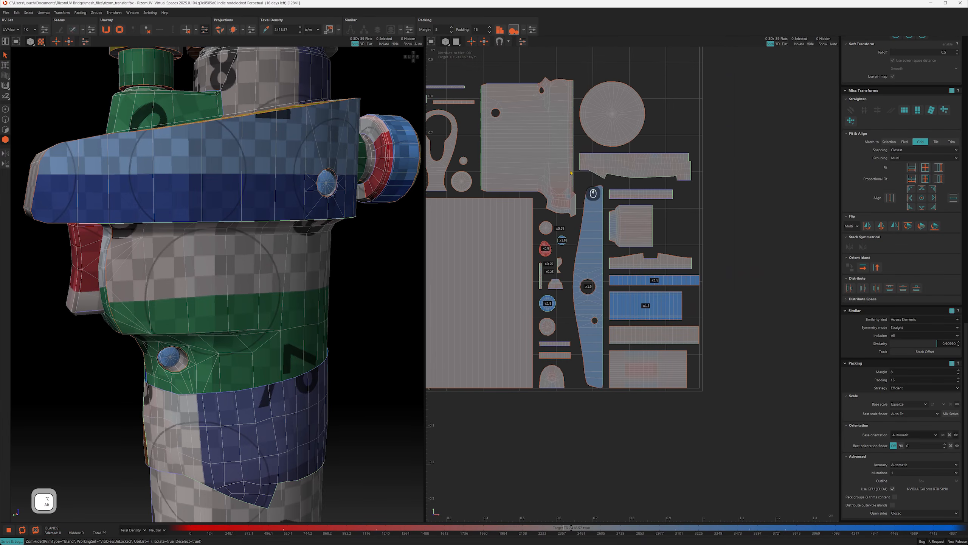
middle_click_drag(571, 149, 571, 196, "alt")
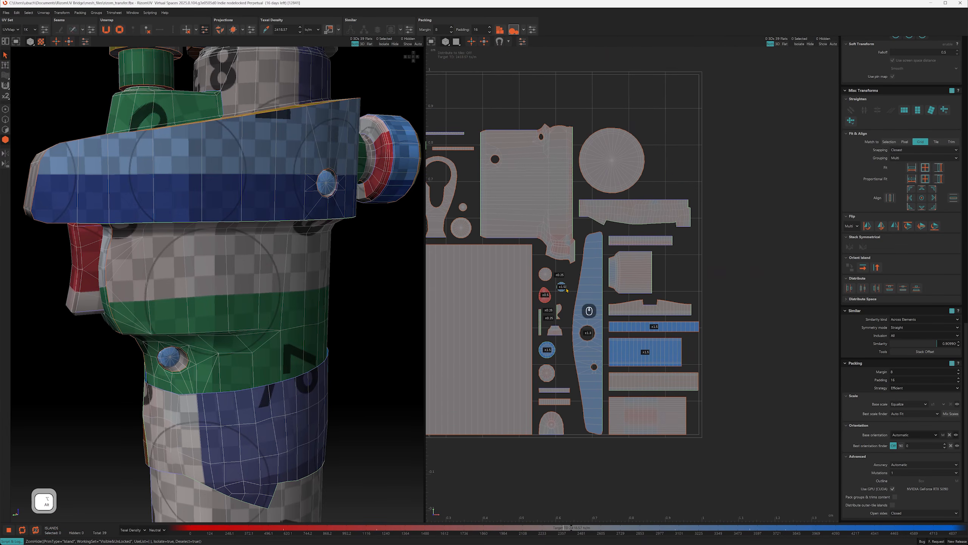
right_click_drag(559, 276, 569, 328, "alt")
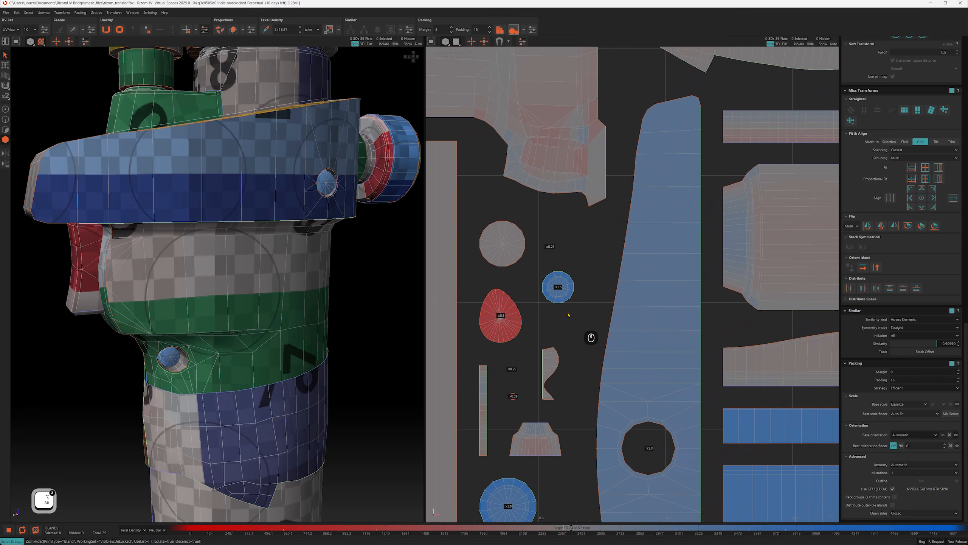
left_click(569, 283)
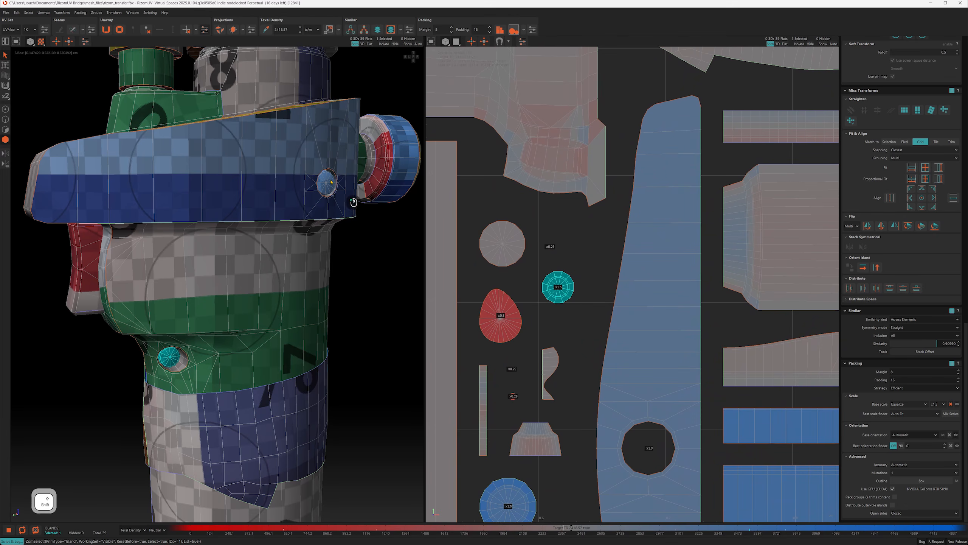
left_click(354, 203)
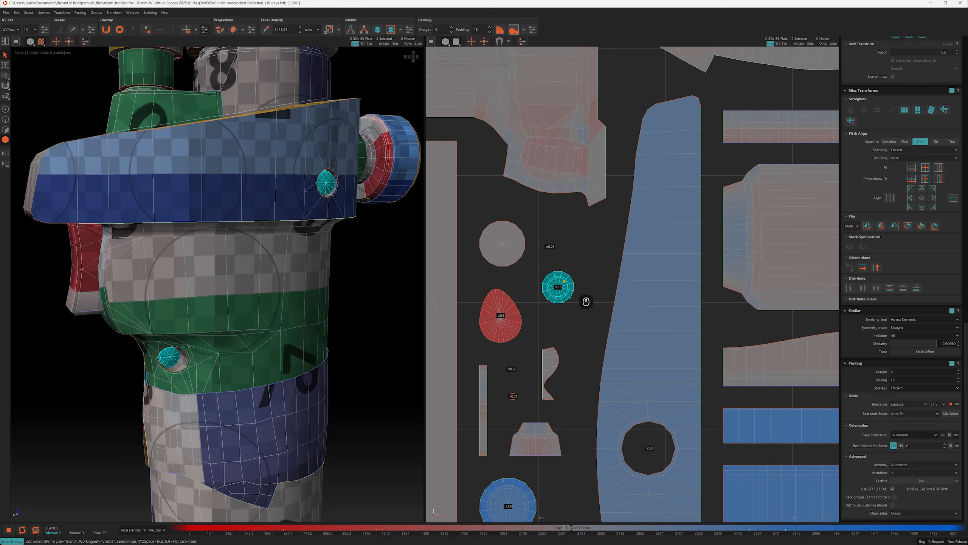
Step: Check the torch's screws in Marmoset Toolbag, and select the scooter's islands outside the main UV tile in RizomUV
key("ctrl+super+Right")
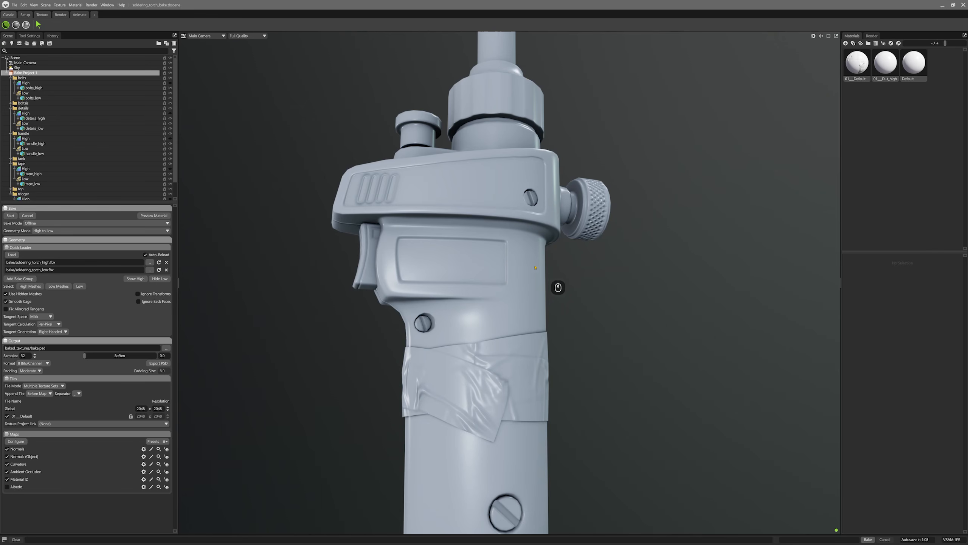
key("alt")
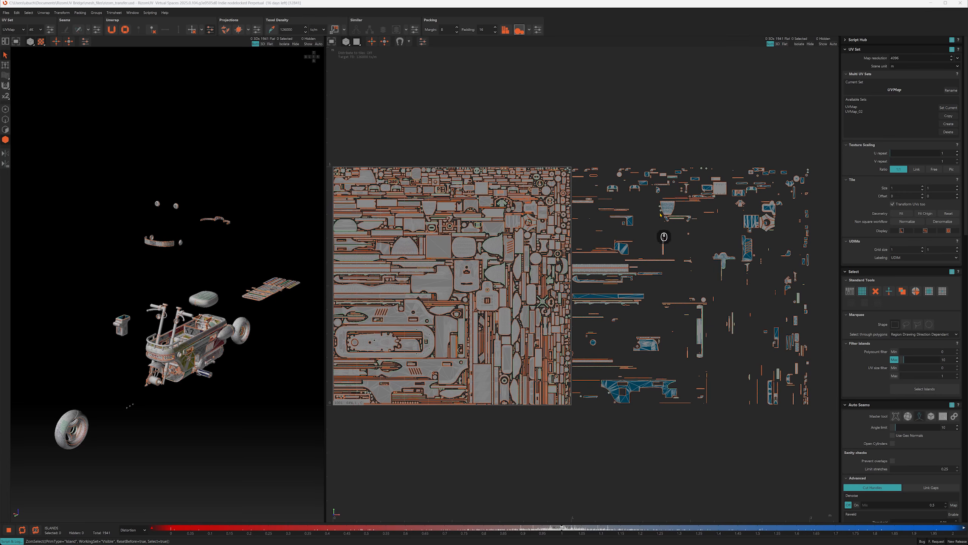
left_click_drag(823, 155, 573, 423)
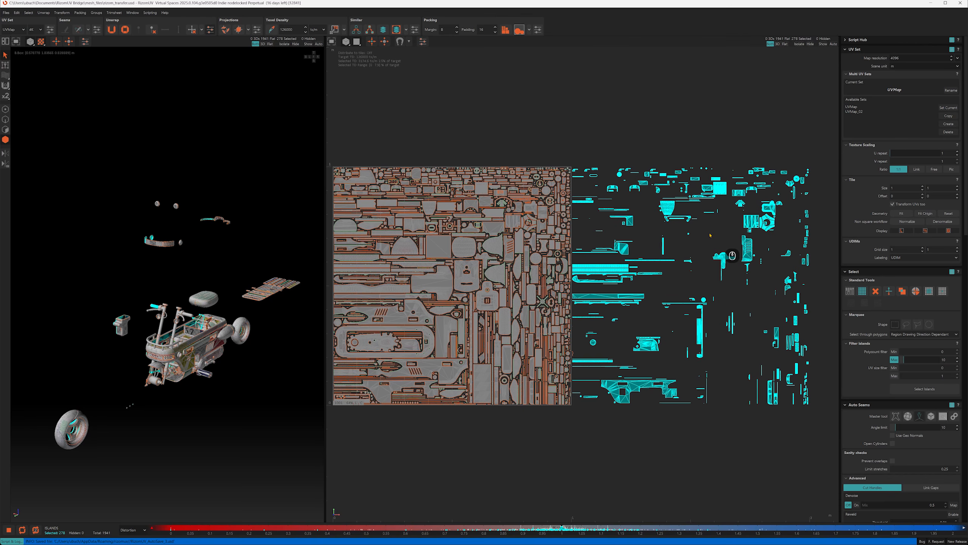
key("shift+BackSpace")
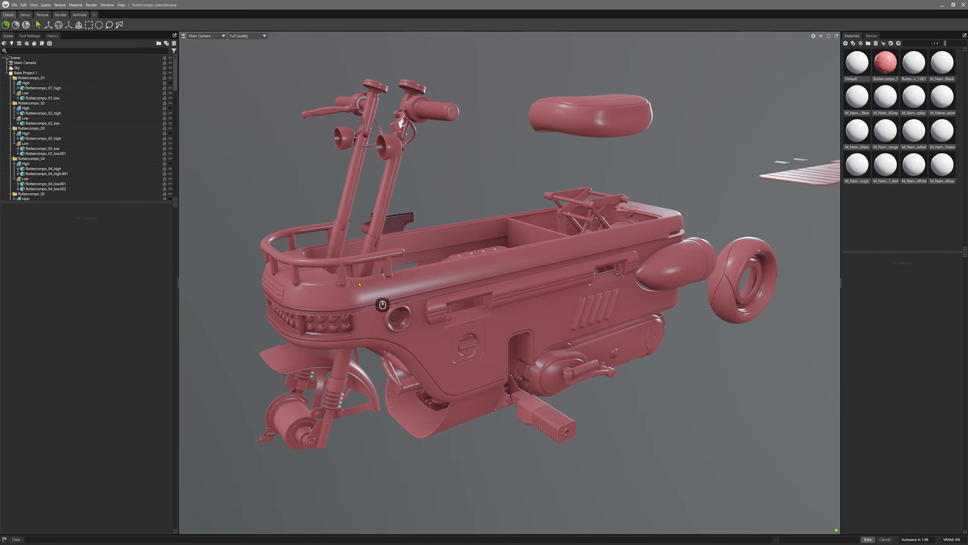
Step: Inspect the scooter bake in Marmoset Toolbag, examining the ribbed footrest, the engine cover and the surrounding bolts up close
left_click_drag(377, 277, 495, 248, "alt")
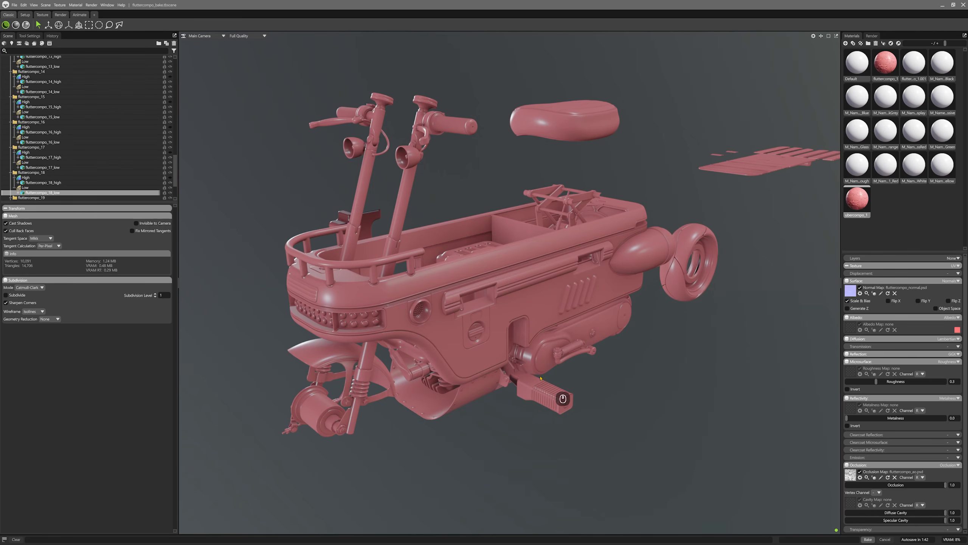
mouse_move(542, 397)
left_mouse_down("alt")
mouse_move(530, 418)
mouse_move(551, 404)
left_mouse_up("alt")
middle_click_drag(552, 403, 486, 325, "alt")
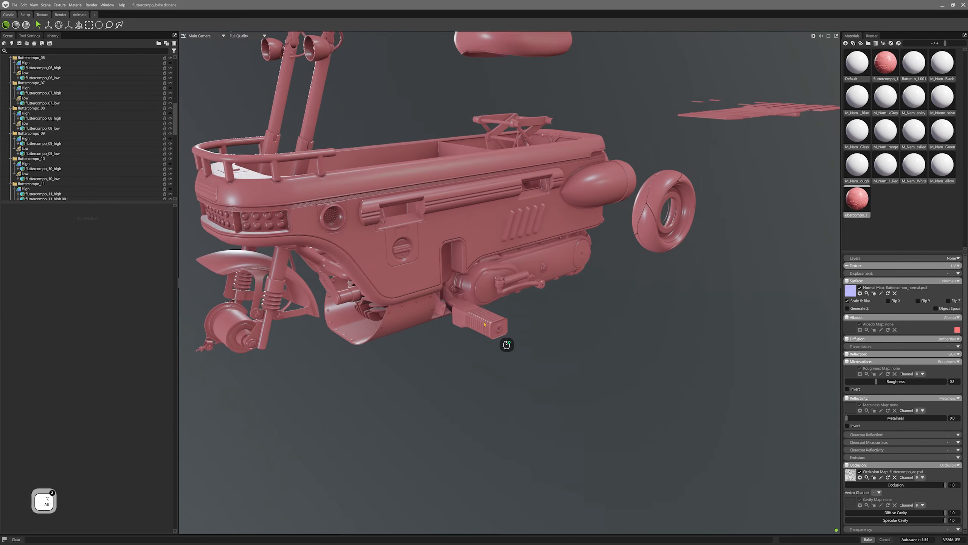
right_click_drag(486, 326, 491, 384, "alt")
left_click_drag(492, 384, 482, 321, "alt")
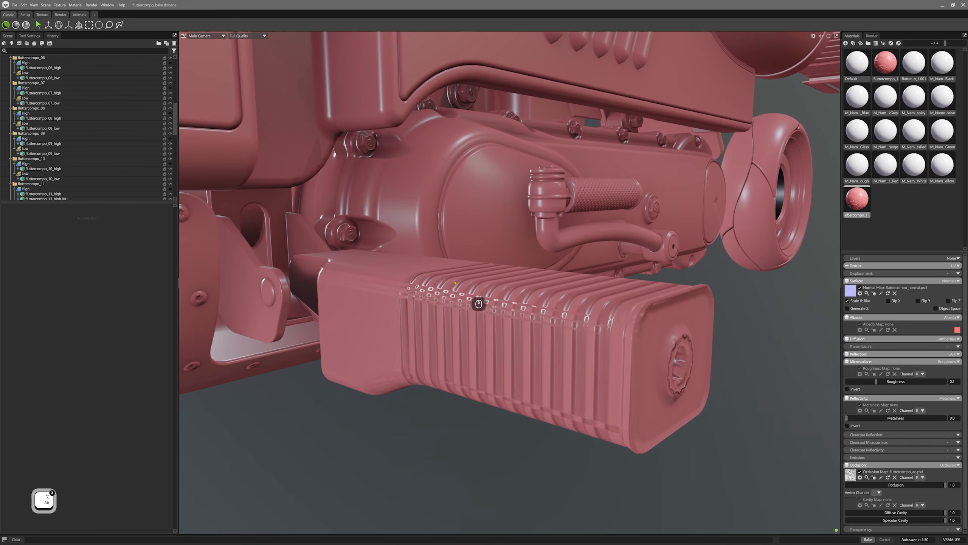
left_click_drag(334, 264, 427, 204, "alt")
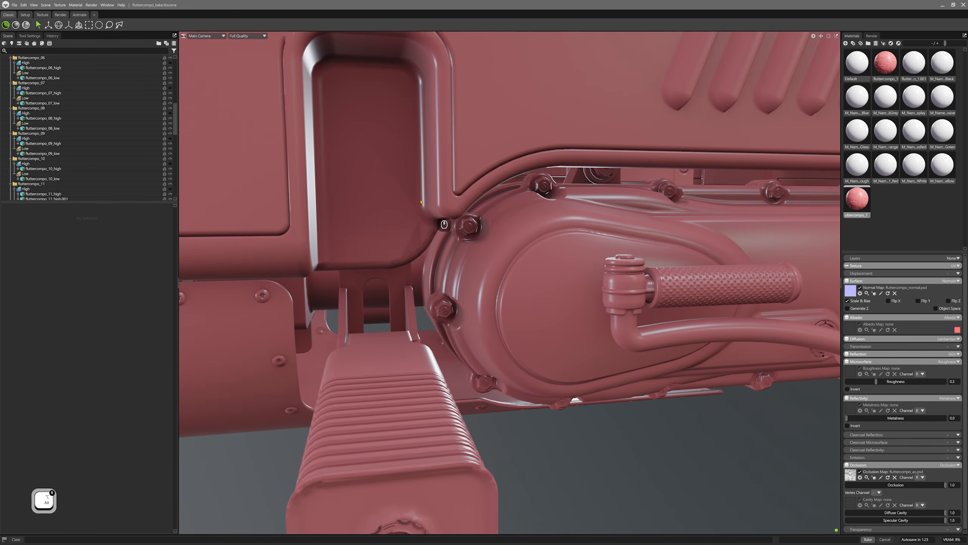
middle_click_drag(393, 224, 410, 234, "alt")
left_click_drag(410, 233, 678, 323, "alt")
middle_click_drag(677, 323, 495, 270, "alt")
left_click_drag(494, 269, 358, 297, "alt")
right_click_drag(358, 298, 407, 334, "alt")
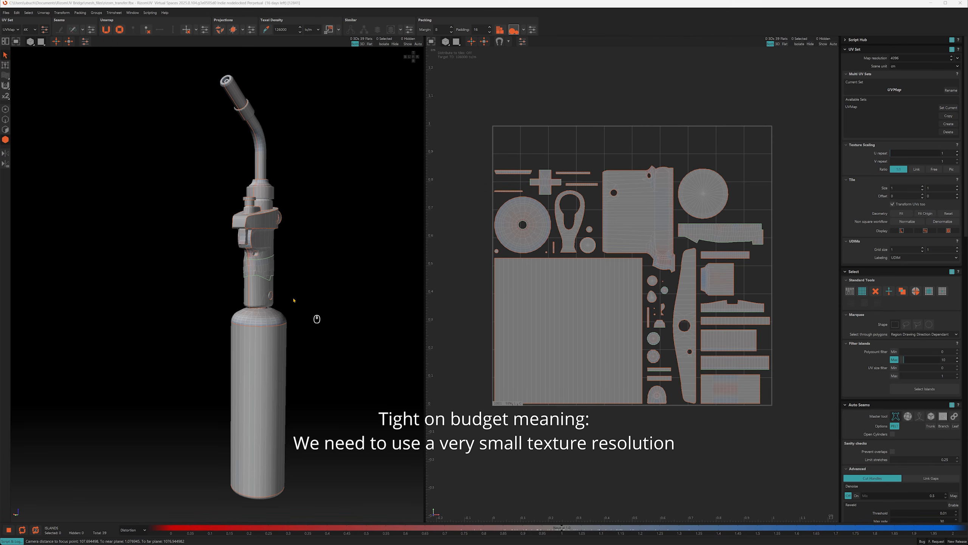
Step: In RizomUV, cut a vertical seam along the front of the torch's gas tank
middle_click_drag(281, 337, 281, 303, "alt")
scroll(244, 270, "up", 2, "alt")
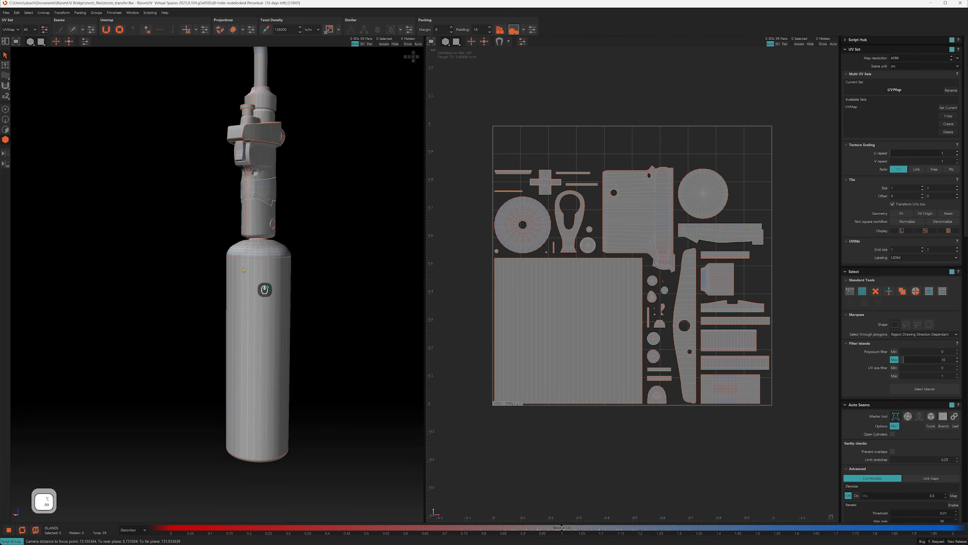
mouse_move(242, 269)
left_mouse_down("alt")
mouse_move(265, 274)
mouse_move(255, 278)
left_mouse_up("alt")
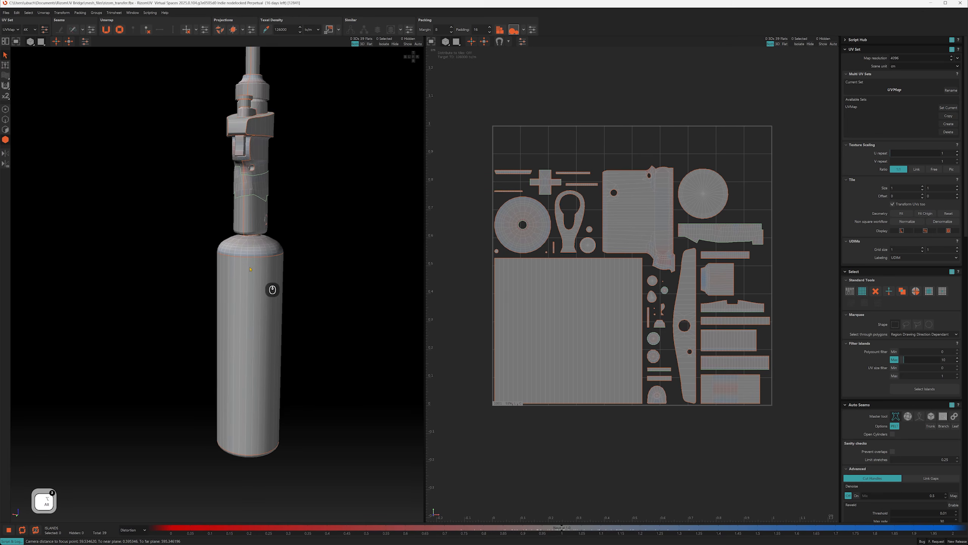
right_click_drag(250, 270, 262, 310, "alt")
key("F2")
left_click_drag(246, 285, 225, 260, "alt")
key("c")
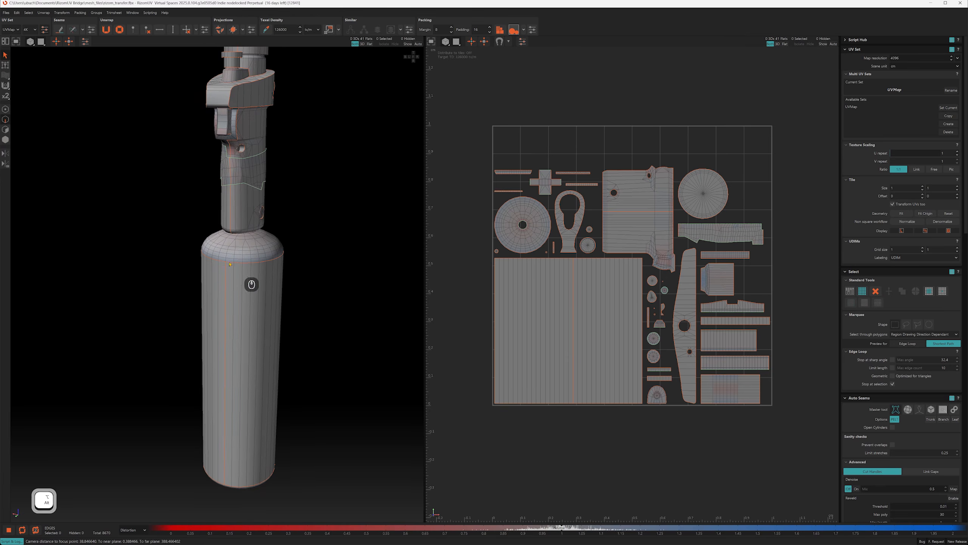
Step: Check the islands around the gas tank and cut the vertical edge line on the tank's opposite side
key("4")
left_click(259, 281)
left_click(222, 297, "shift")
left_click_drag(221, 297, 182, 277, "alt")
left_click_drag(296, 306, 230, 278, "alt")
left_click(359, 307)
left_click_drag(359, 307, 242, 252, "alt")
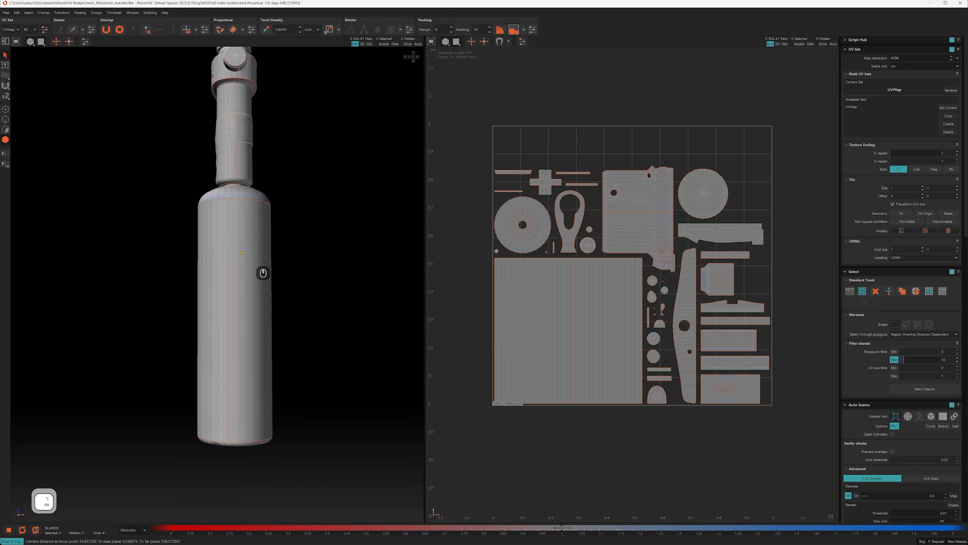
right_click_drag(242, 252, 245, 280, "alt")
left_click(242, 216)
key("2")
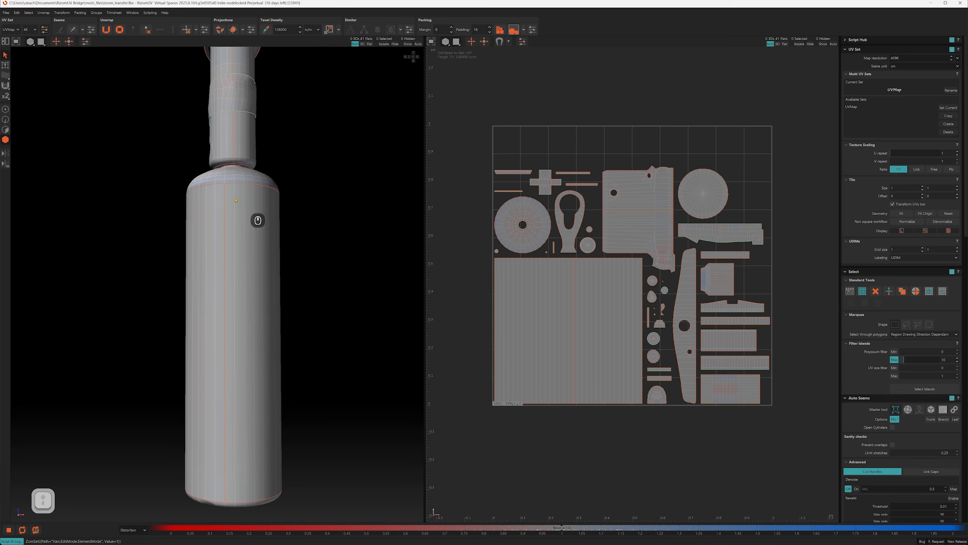
key("c")
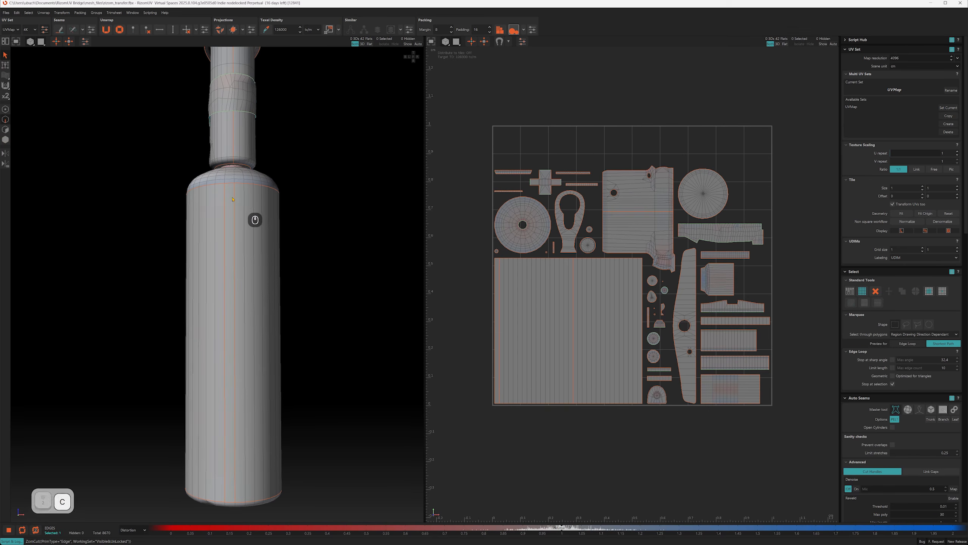
Step: Move one half of the tank body off the UV tile beside the other half, and check which side each covers
key("w")
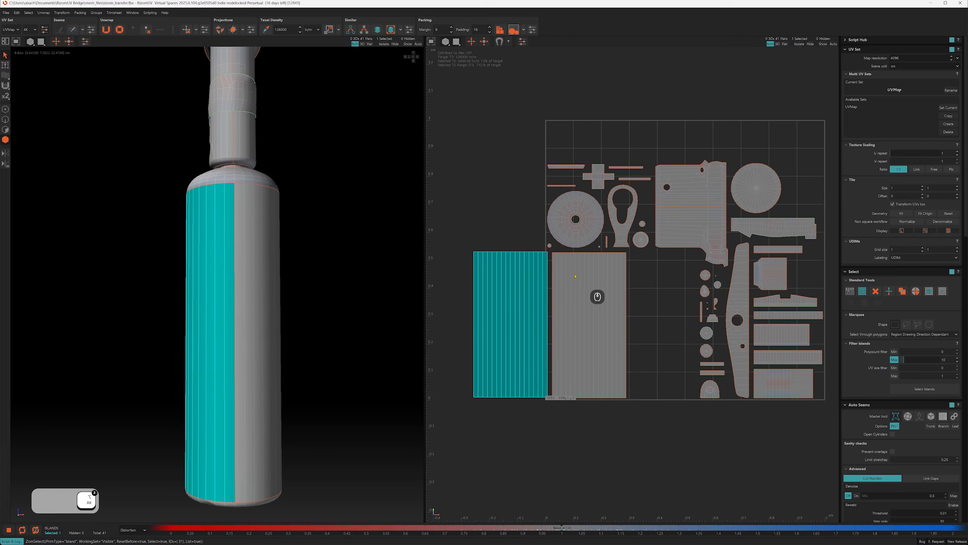
left_click(575, 276)
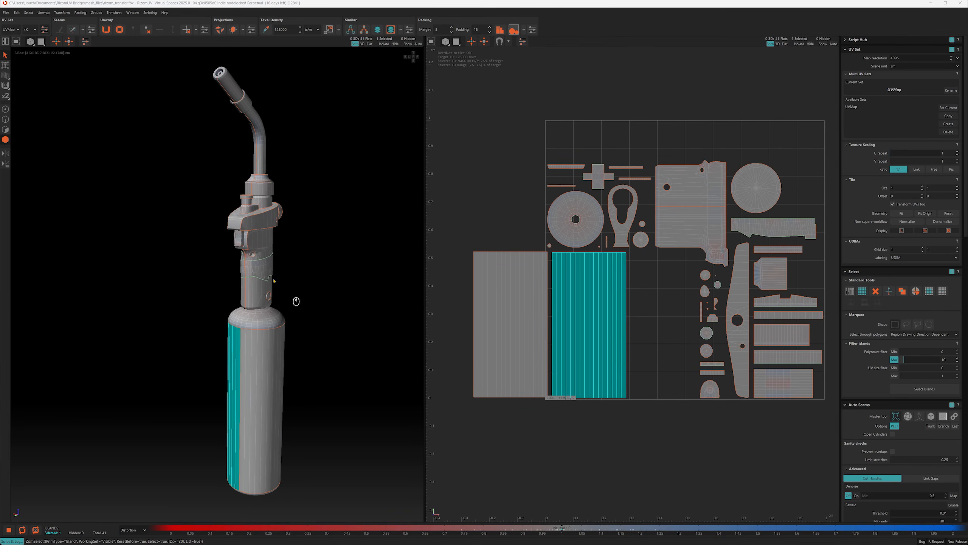
left_click(299, 250)
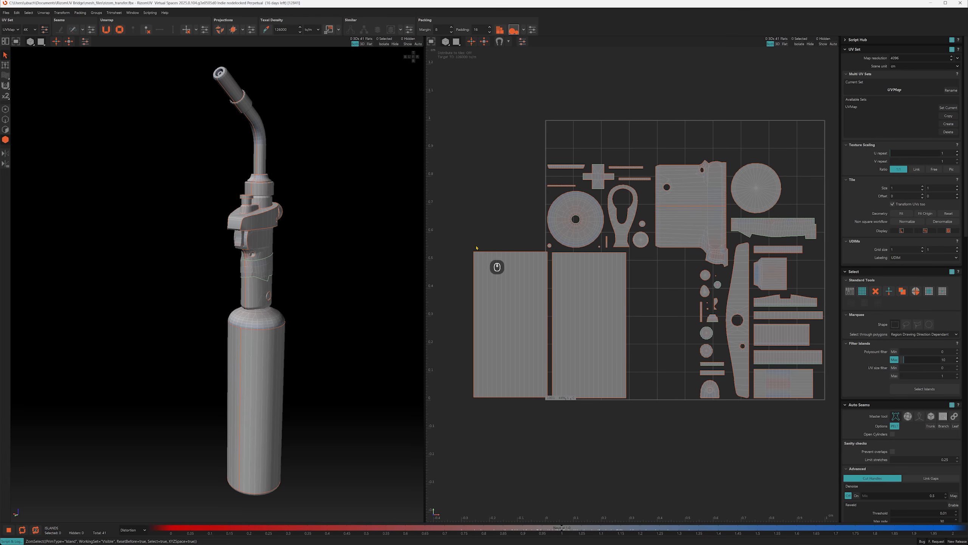
Step: Select the tank half still inside the UV tile, move it far outside the tile, and clear the selection
left_click_drag(238, 338, 292, 327, "alt")
mouse_move(296, 327)
left_mouse_down("alt")
mouse_move(237, 337)
mouse_move(287, 332)
left_mouse_up("alt")
left_click(236, 336)
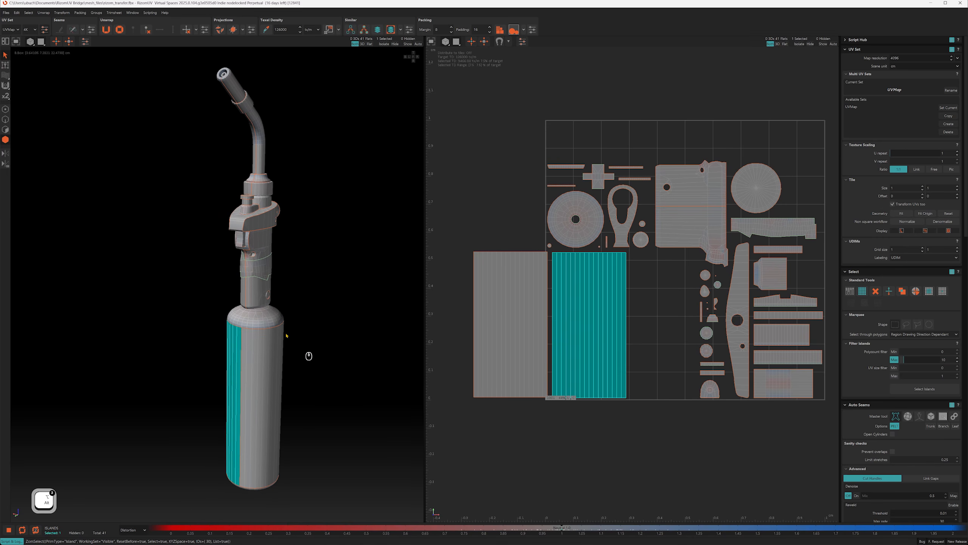
scroll(601, 362, "down", 3)
right_click_drag(601, 298, 606, 243, "alt")
middle_click_drag(605, 243, 741, 302, "alt")
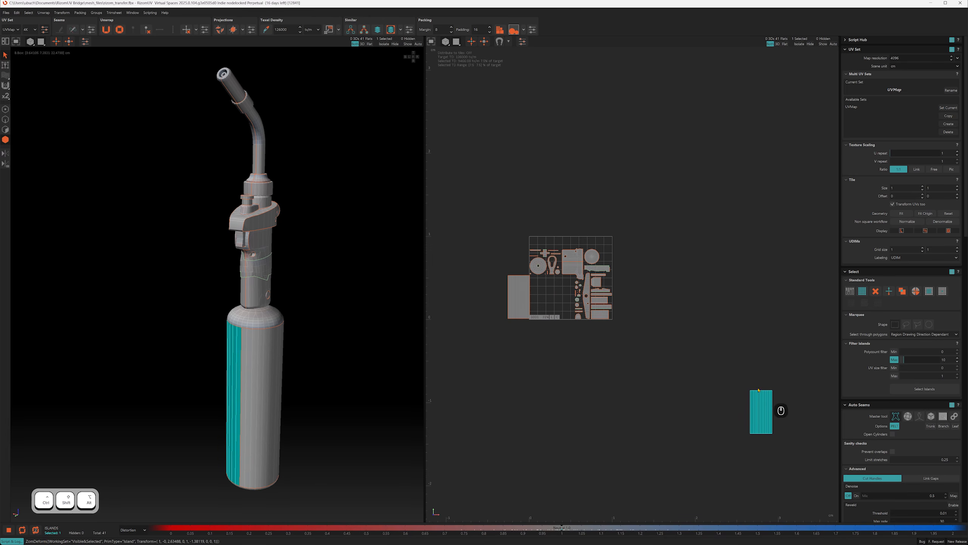
left_click(740, 370)
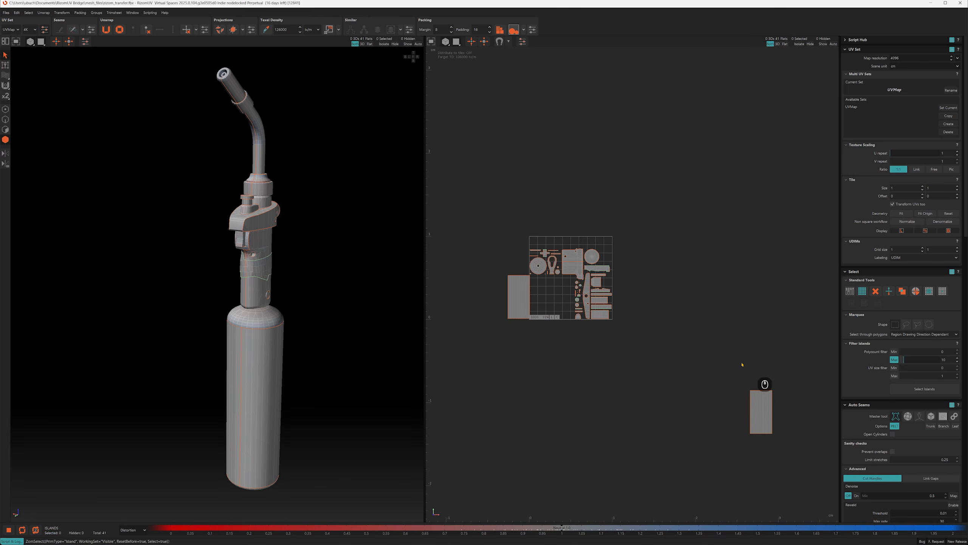
Step: Locate the torch's trigger, frame its cross-shaped island in the UV view and select it
scroll(308, 281, "up", 4)
left_click_drag(309, 284, 249, 216, "alt")
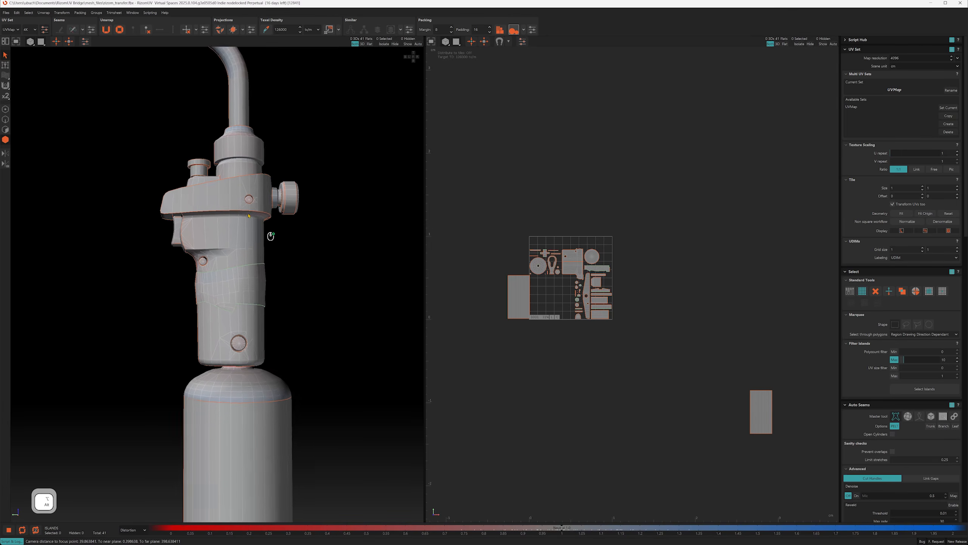
scroll(244, 219, "up", 2)
left_click(190, 276)
middle_click_drag(539, 190, 540, 178, "alt")
middle_click_drag(536, 157, 700, 288, "ctrl+alt+shift")
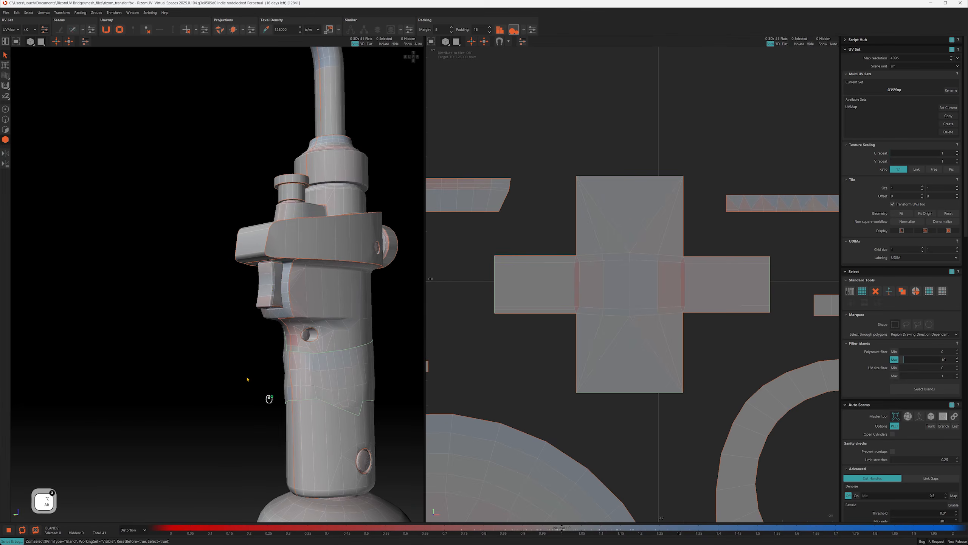
left_click(272, 290)
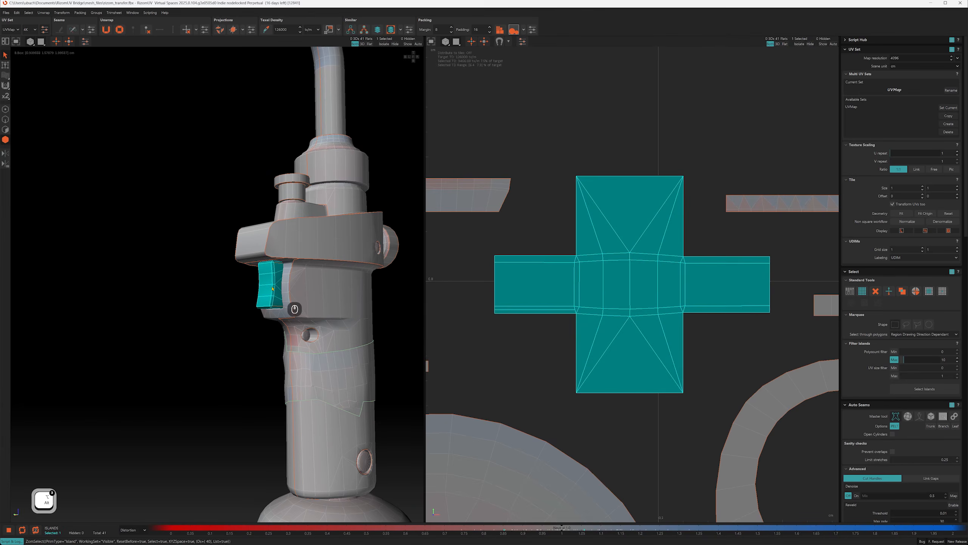
Step: Isolate the trigger, inspect its shape, and weld all of its existing seams
key("i")
left_click_drag(276, 287, 269, 289, "alt")
right_click_drag(269, 289, 267, 290, "alt")
left_click_drag(267, 290, 291, 329, "alt")
key("ctrl+a")
key("w")
Step: Cut the border edges around the trigger's two side faces and unfold it into two side islands and a wraparound strip
left_click_drag(288, 284, 187, 344, "alt")
key("F2")
left_click(181, 341)
double_click(181, 342)
key("c")
left_click_drag(253, 318, 273, 307, "alt")
key("F4")
key("ctrl+a")
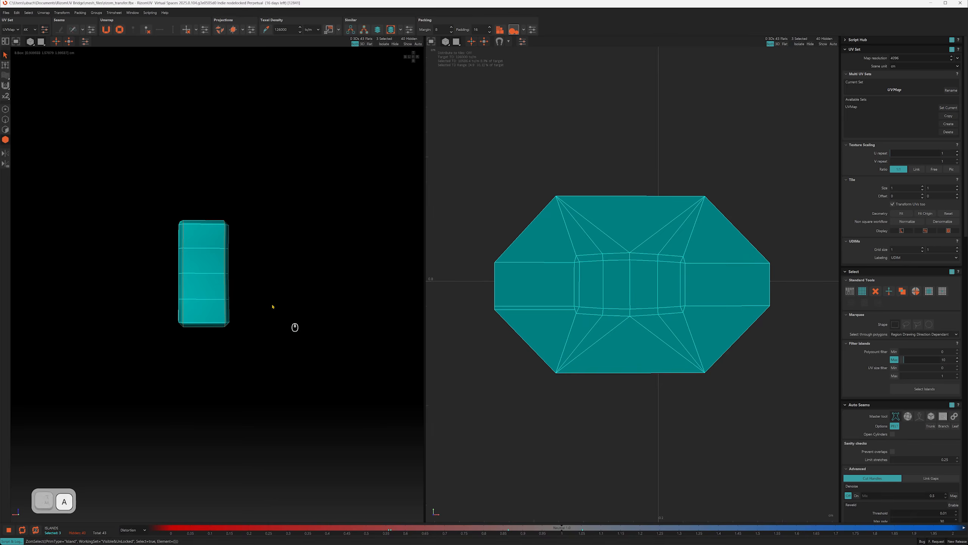
key("u")
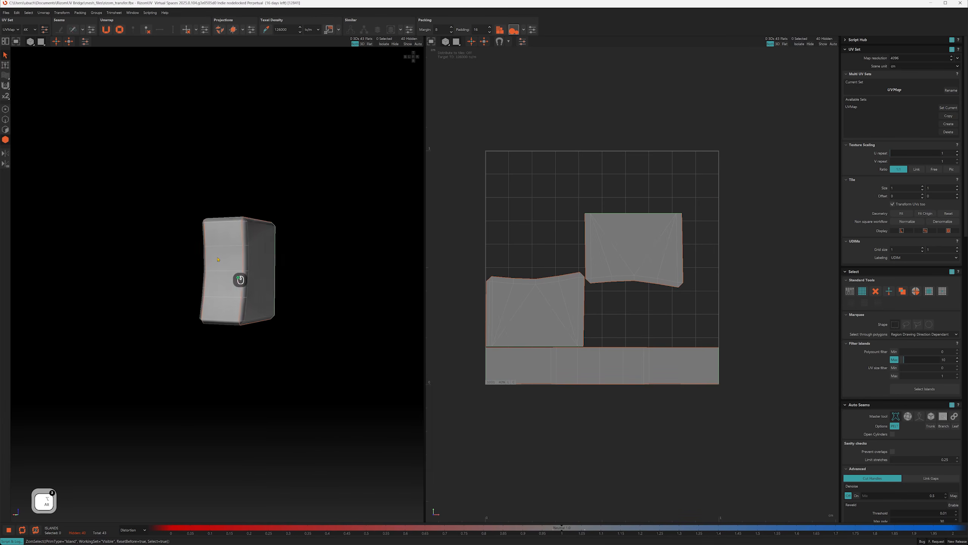
Step: Select the trigger's two side islands and check which face each one covers
left_click_drag(218, 259, 210, 264, "alt")
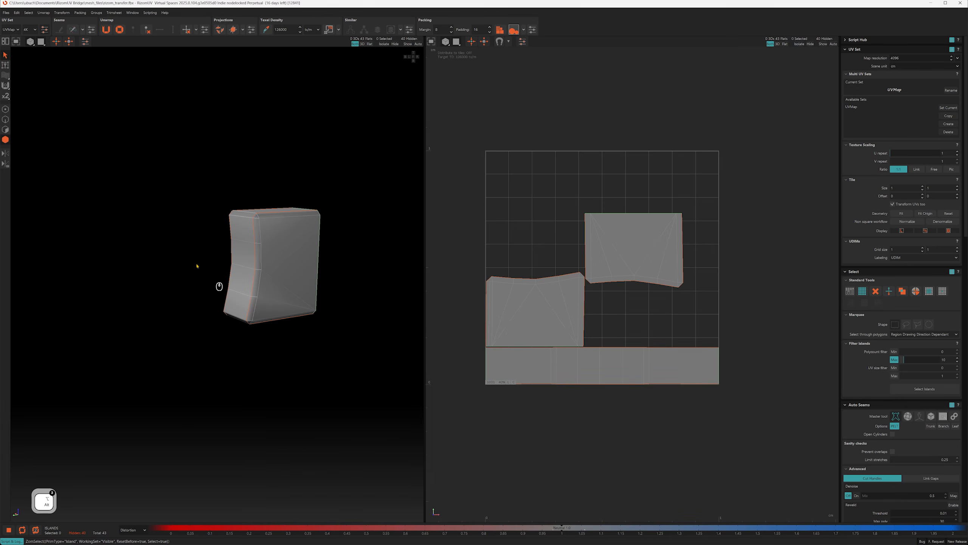
left_click(271, 246)
left_click_drag(269, 244, 295, 234, "alt")
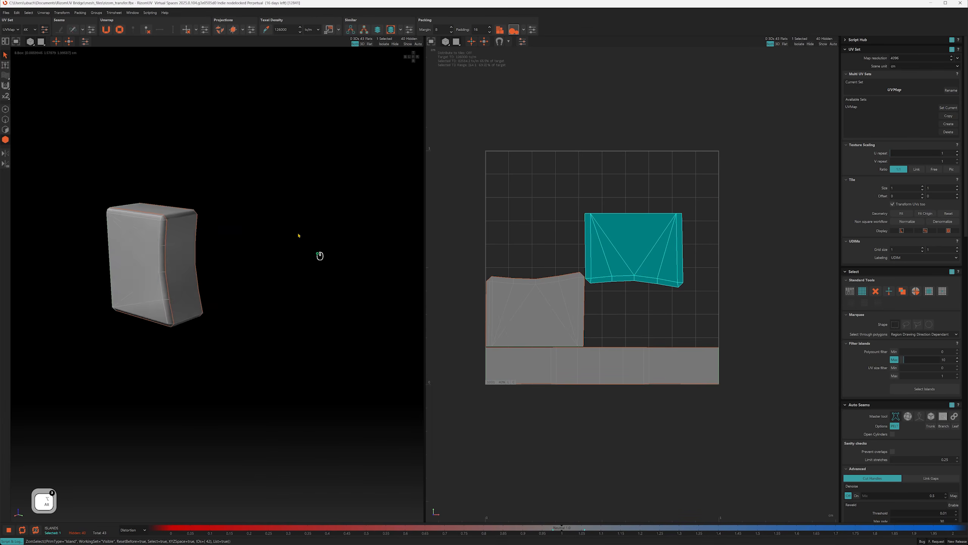
left_click(156, 241, "shift")
mouse_move(156, 242)
left_mouse_down("alt")
mouse_move(206, 234)
mouse_move(162, 232)
left_mouse_up("alt")
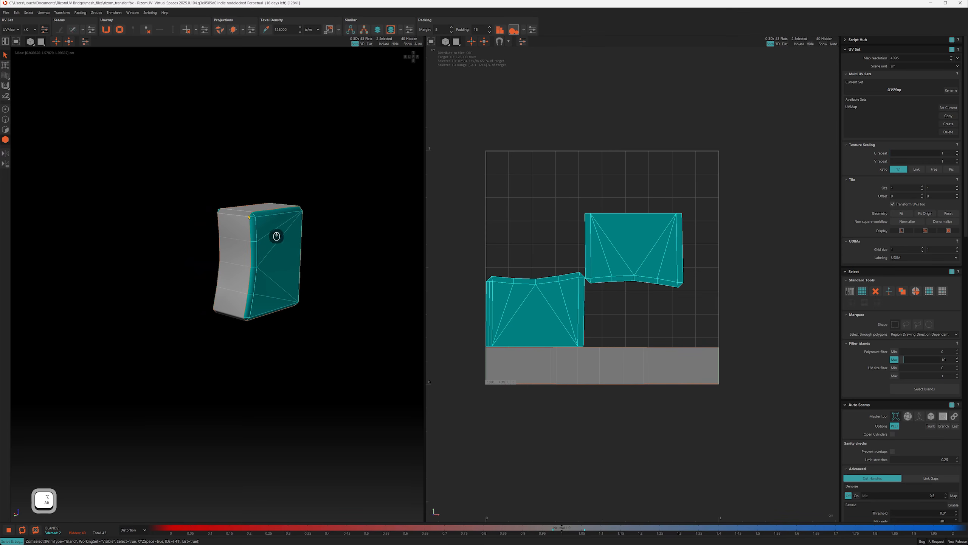
Step: Move one of the trigger's side islands off the UV tile and show the whole torch again
left_click(515, 213)
right_click_drag(515, 213, 592, 225, "alt")
middle_click_drag(592, 225, 526, 207, "alt")
left_click(524, 207)
mouse_move(525, 207)
right_mouse_down("alt")
mouse_move(536, 217)
mouse_move(532, 191)
right_mouse_up("alt")
middle_click_drag(529, 190, 536, 265, "ctrl+alt+shift")
left_click(534, 265)
key("y")
Step: Select the tank half outside the UV tile to check which side of the torch it covers
right_click_drag(389, 261, 442, 269, "alt")
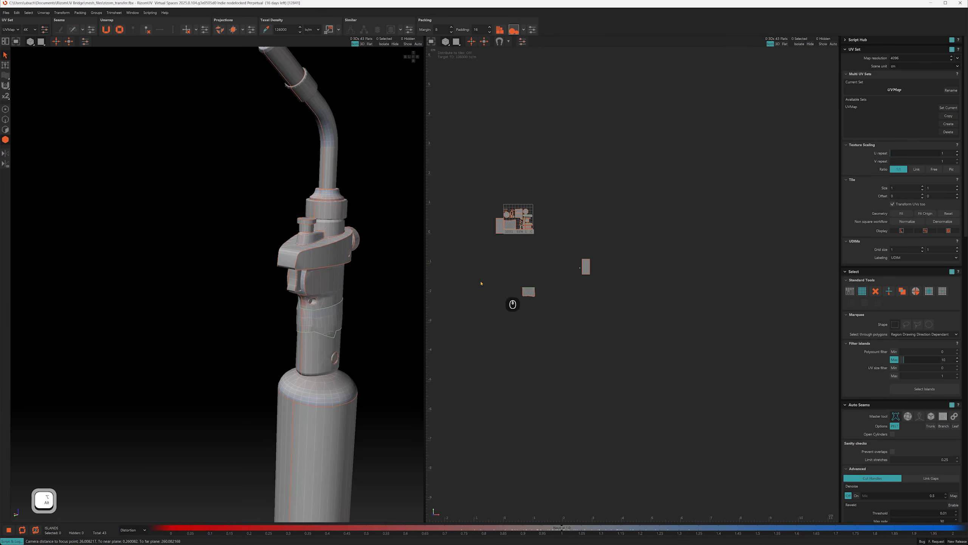
left_click_drag(412, 286, 261, 243, "alt")
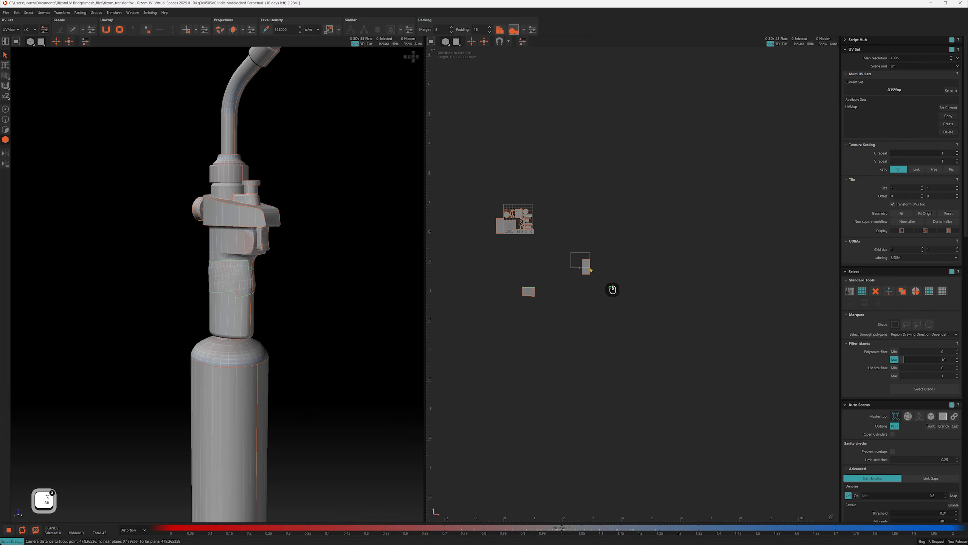
left_click(588, 267)
left_click_drag(282, 287, 278, 282, "alt")
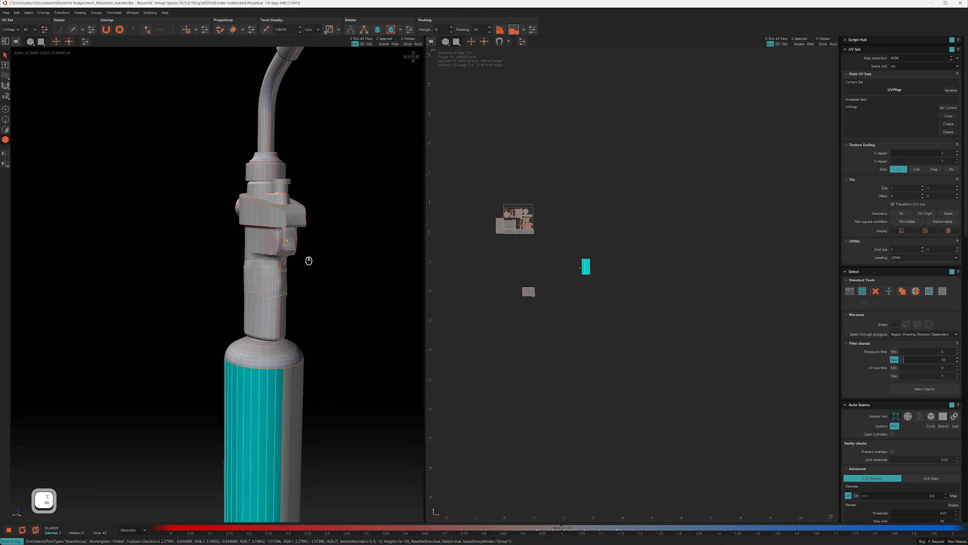
Step: Move the trigger's side island matching the offset tank half off the UV tile, and move the opposite side island back onto the tile
left_click(287, 241)
left_click_drag(466, 180, 549, 243, "ctrl+alt+shift")
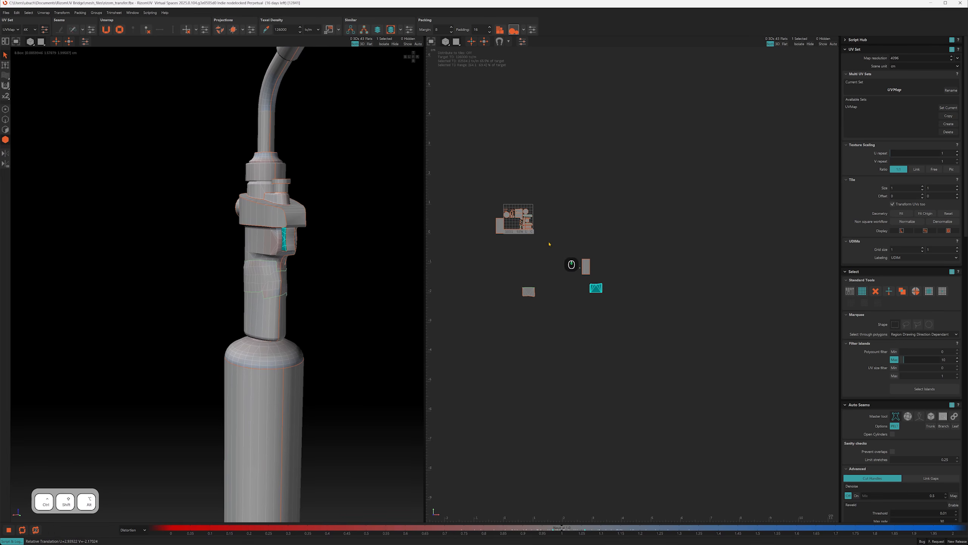
left_click(529, 293)
middle_click_drag(551, 324, 540, 262, "ctrl+alt+shift")
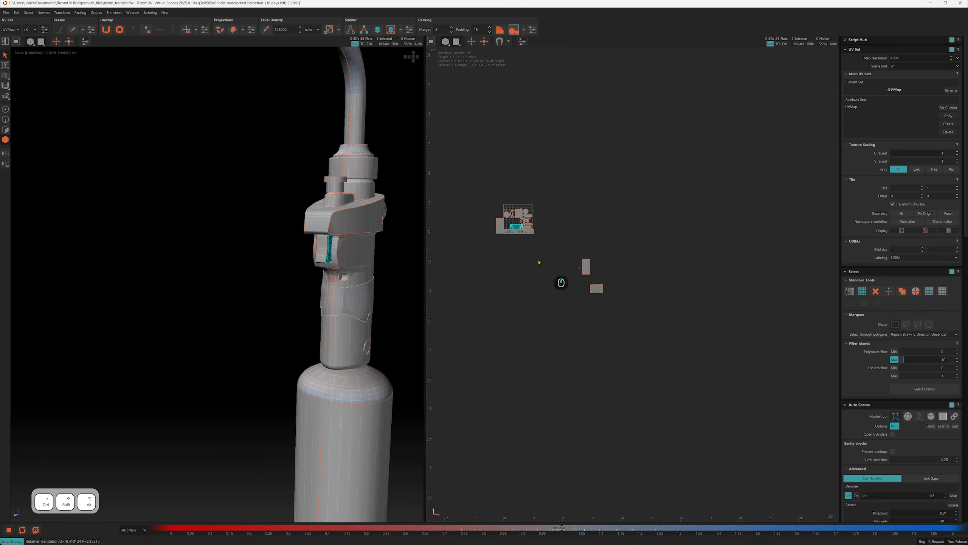
right_click_drag(505, 196, 513, 209, "alt")
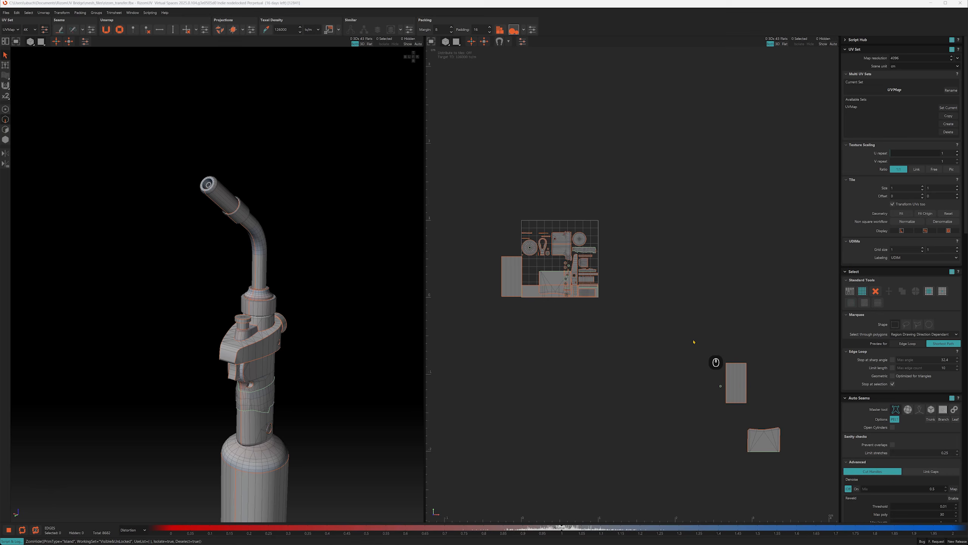
middle_click_drag(698, 359, 689, 353, "alt")
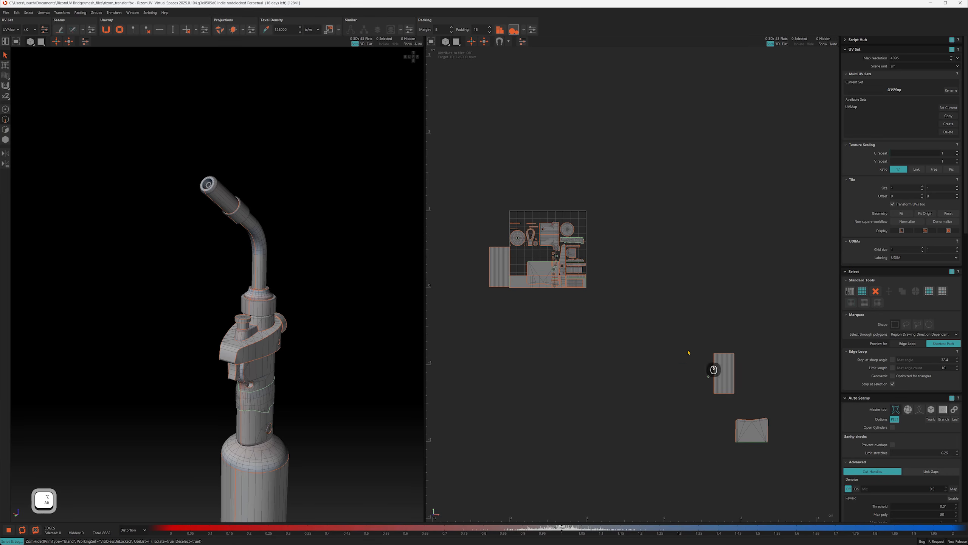
left_click_drag(234, 229, 244, 293, "alt")
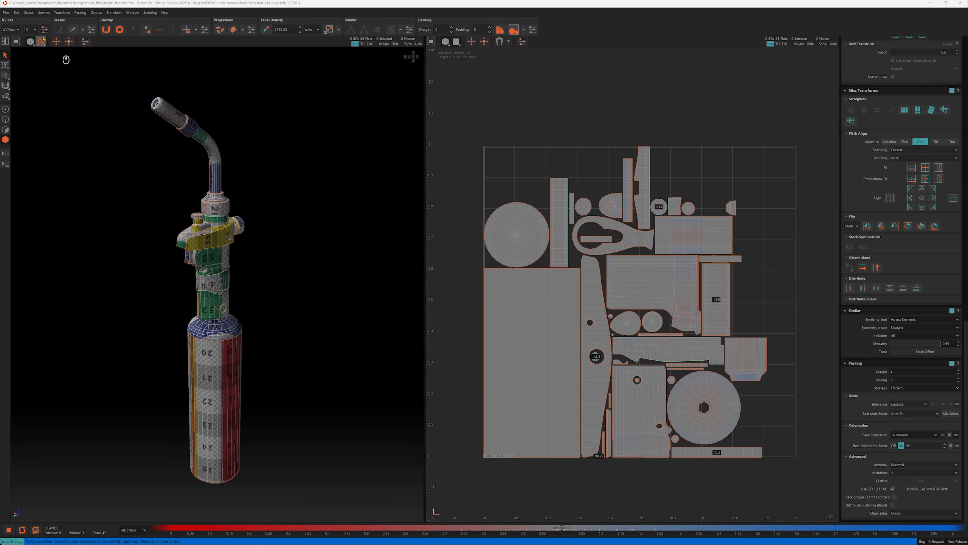
Step: Select the large tank island in the packed layout and pick up its texel density
left_click(528, 275)
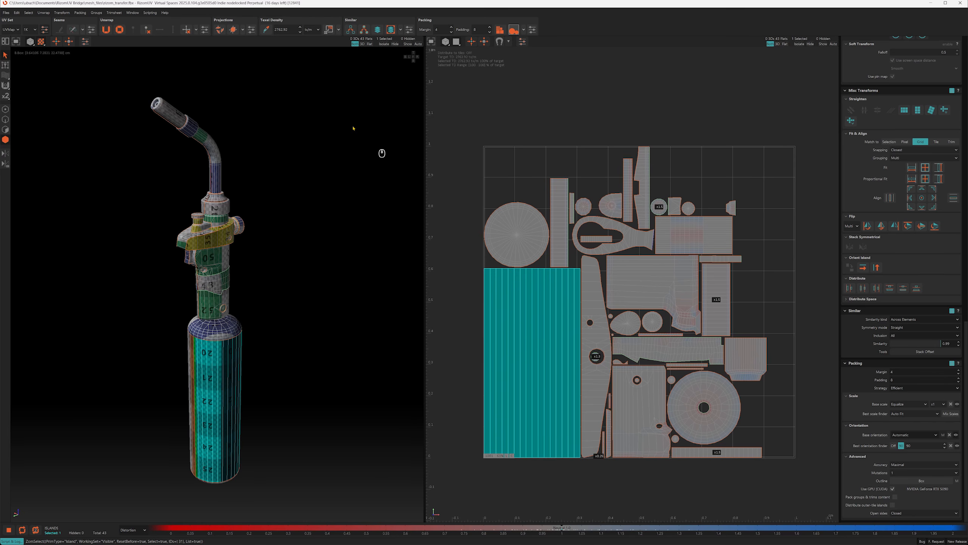
left_click(266, 33)
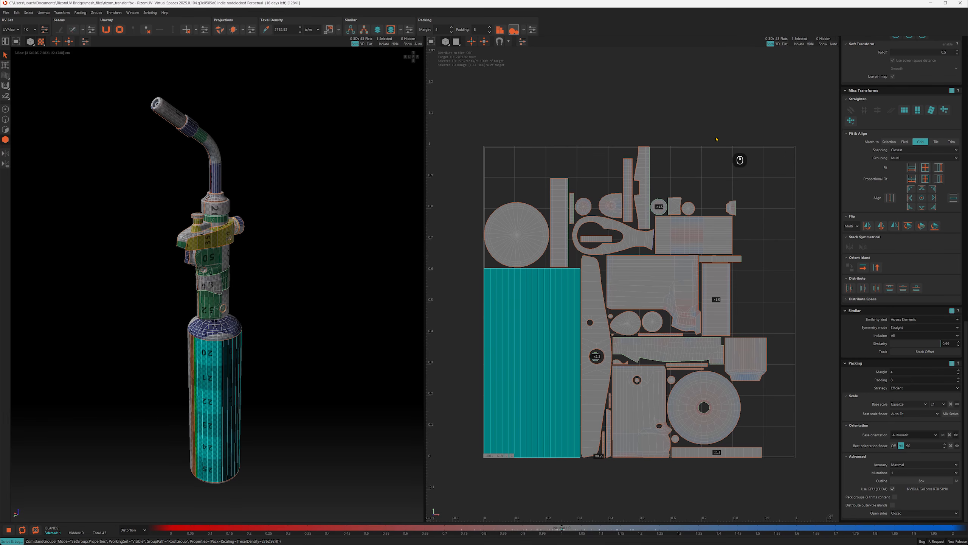
key("alt")
Step: Set the map resolution to 2K and pick up the tank island's texel density again
left_click(35, 30)
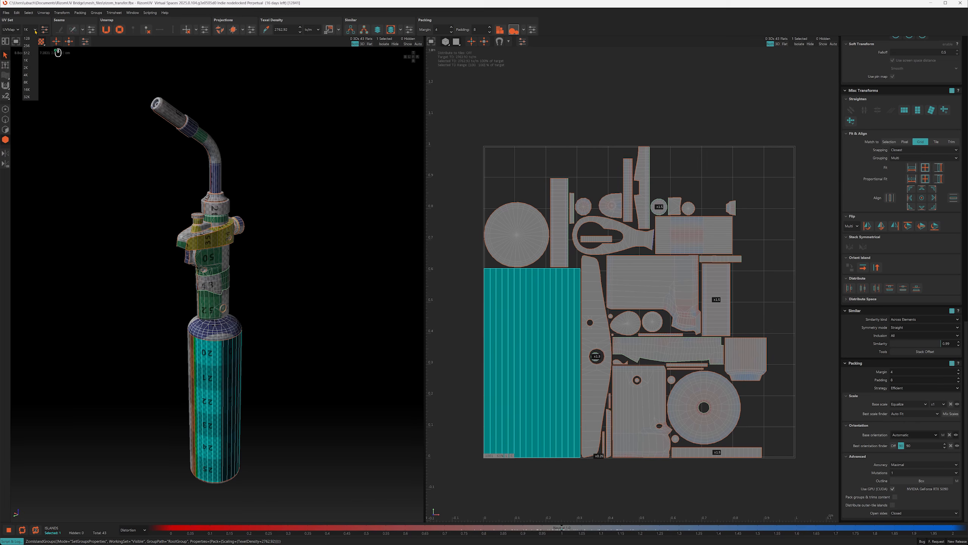
left_click(26, 68)
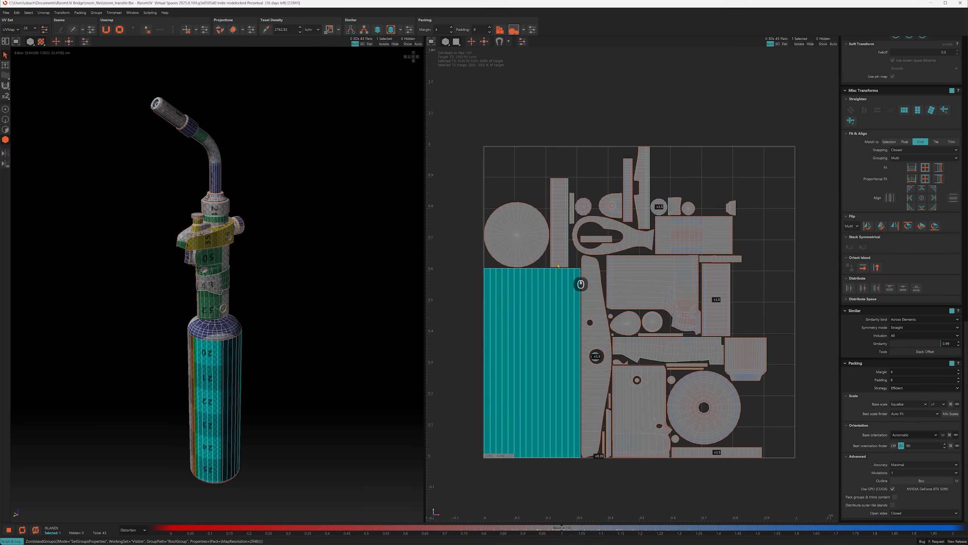
left_click(266, 30)
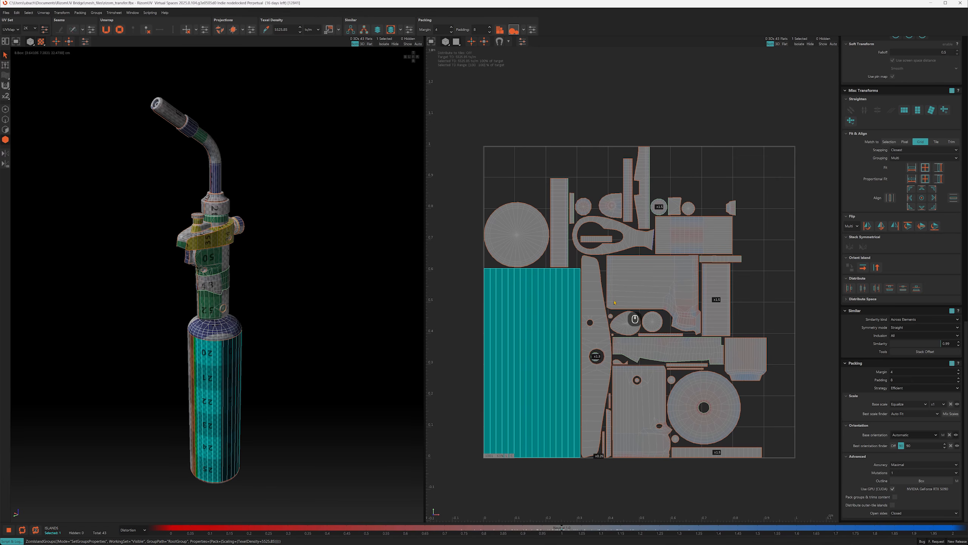
Step: Box-select the packed islands, clear the selection, and save the file
left_click_drag(481, 93, 819, 462)
left_click(769, 284)
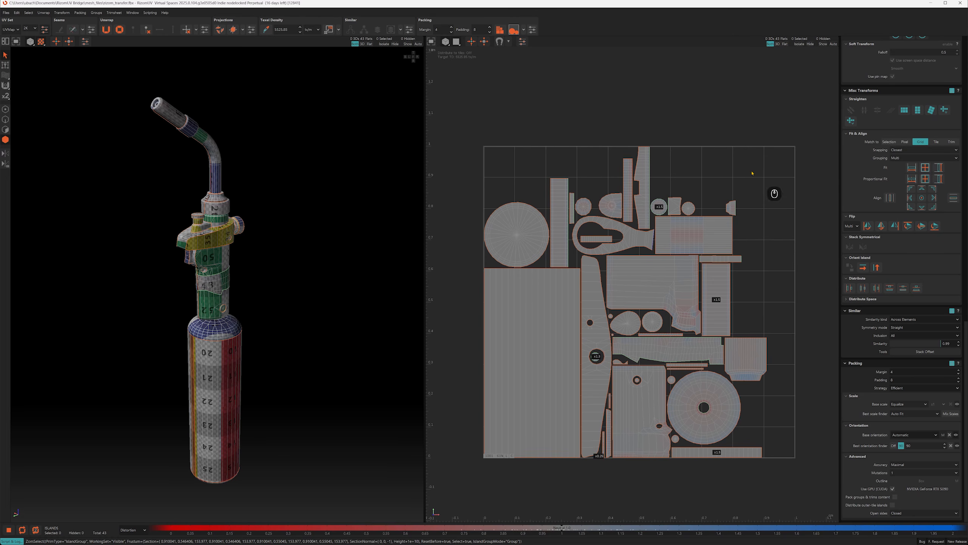
key("ctrl+s")
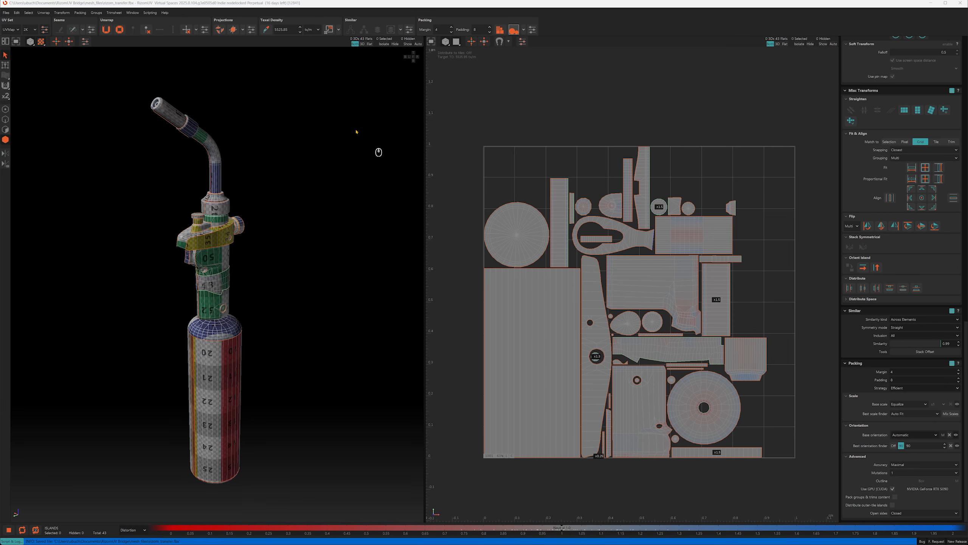
Step: Check the packing margin value and examine the padding gap between neighbouring packed islands up close
key("Delete")
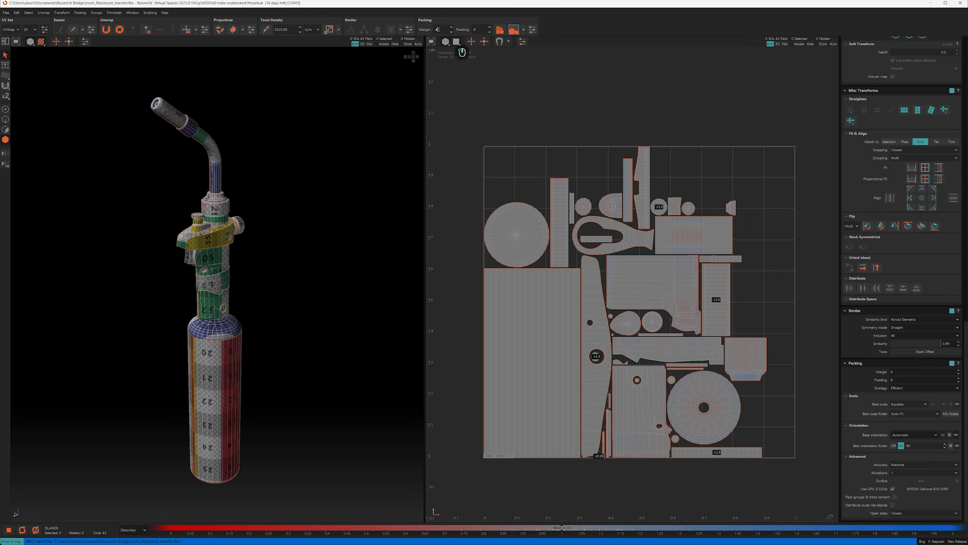
double_click(447, 30)
left_click(543, 70)
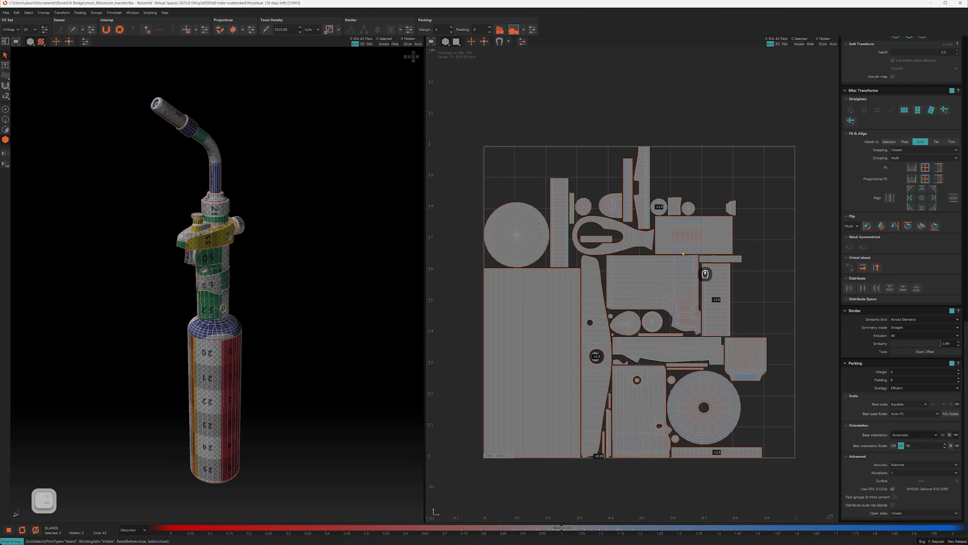
right_click_drag(683, 254, 673, 419, "alt")
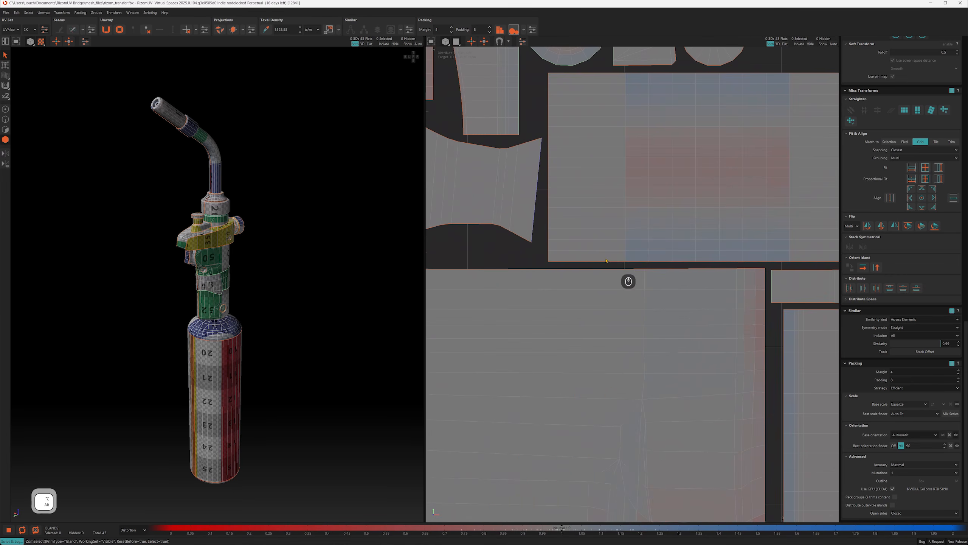
middle_click_drag(615, 247, 592, 273, "alt")
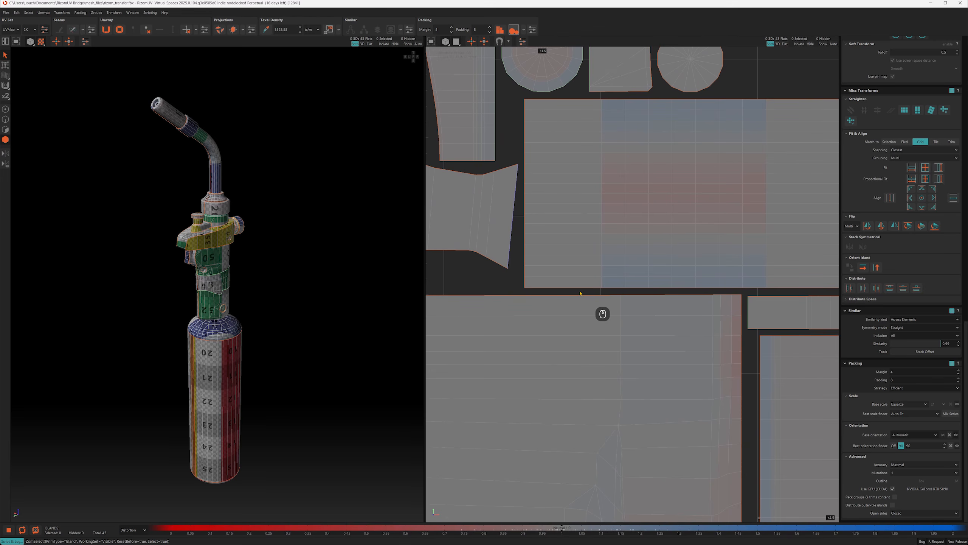
scroll(580, 293, "up", 2)
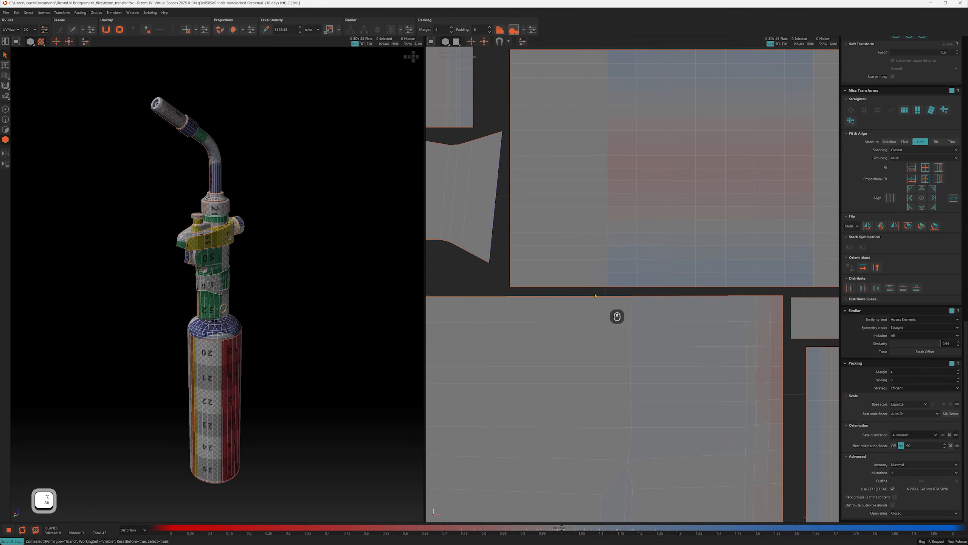
mouse_move(730, 295)
middle_mouse_down("alt")
mouse_move(716, 287)
mouse_move(732, 300)
middle_mouse_up("alt")
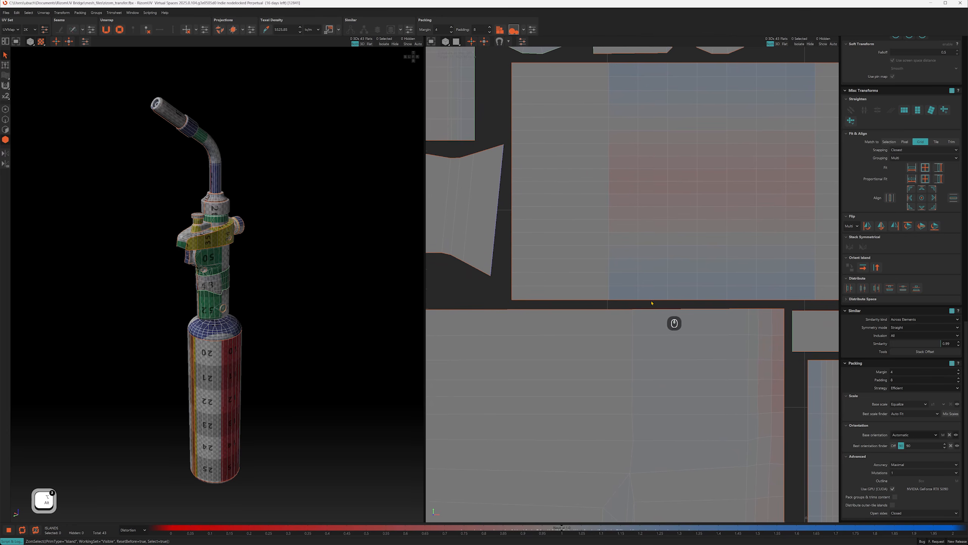
left_click_drag(477, 30, 469, 31)
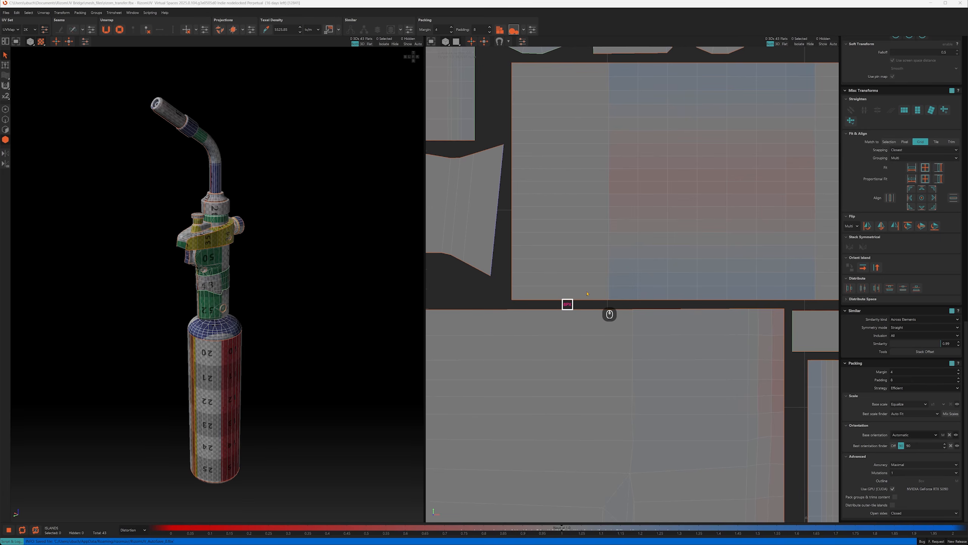
key("Delete")
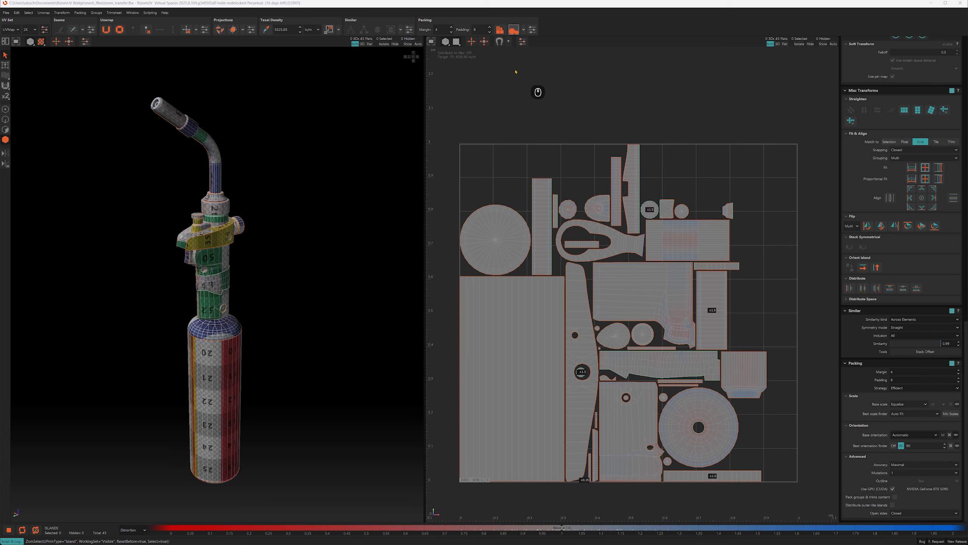
Step: Review the padding and margin values used for packing at the 2K texture size
left_click_drag(478, 31, 471, 29)
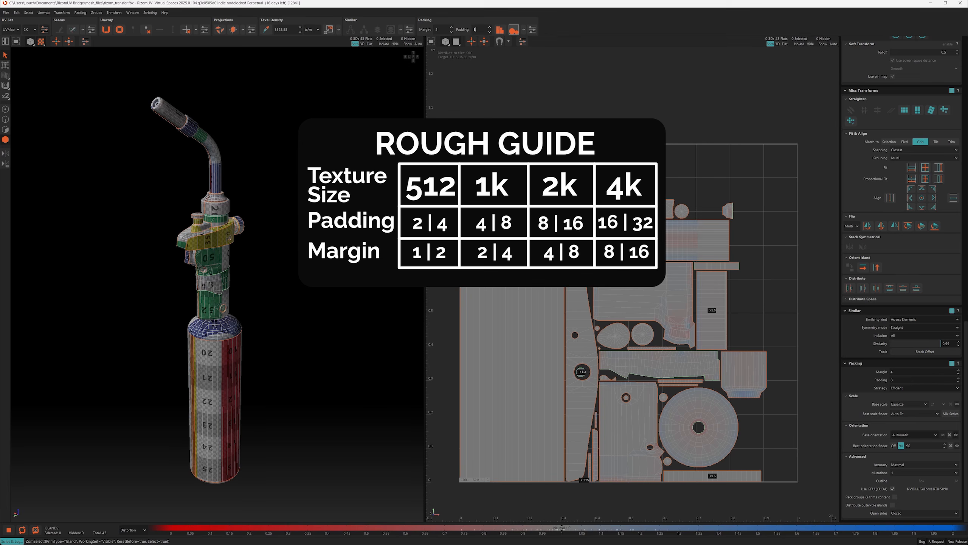
key("alt+Tab")
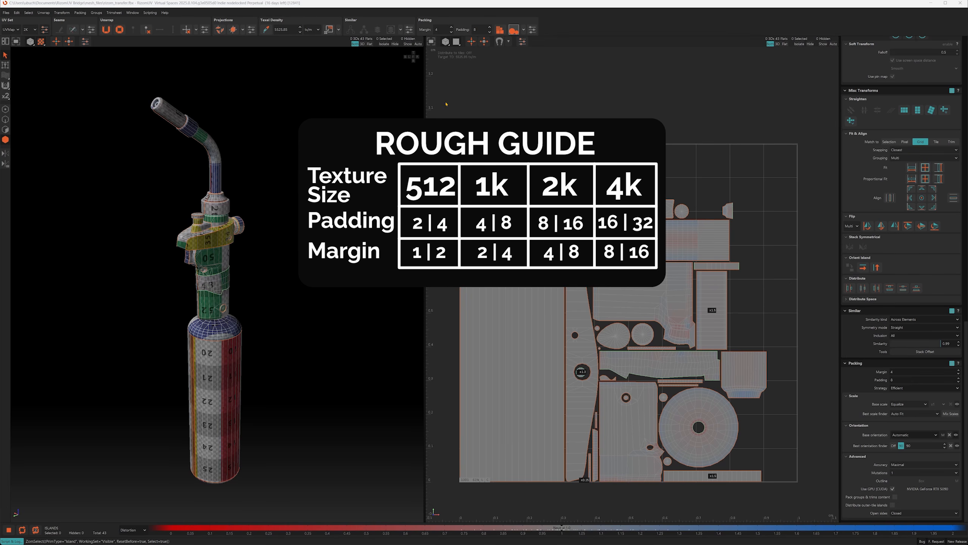
double_click(483, 29)
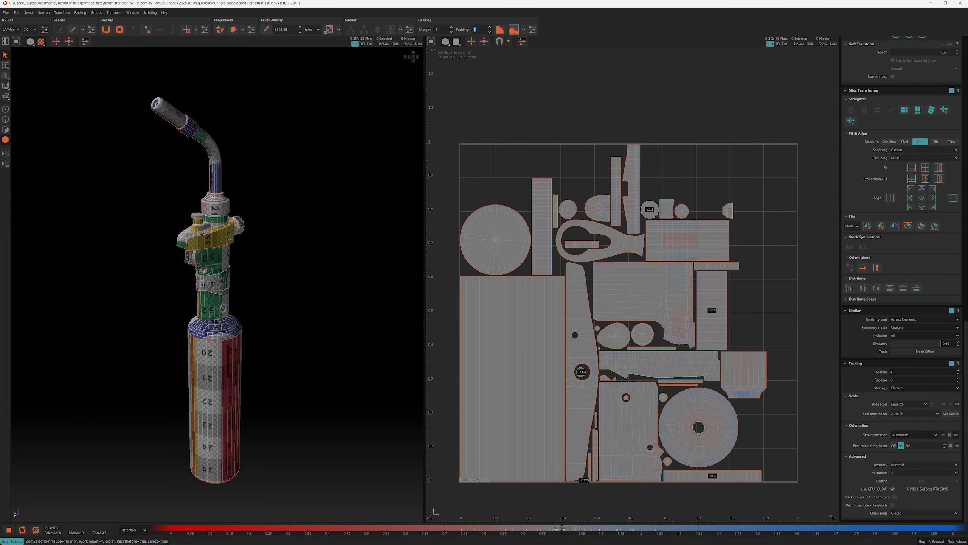
double_click(471, 30)
left_click(433, 30)
left_click(436, 30)
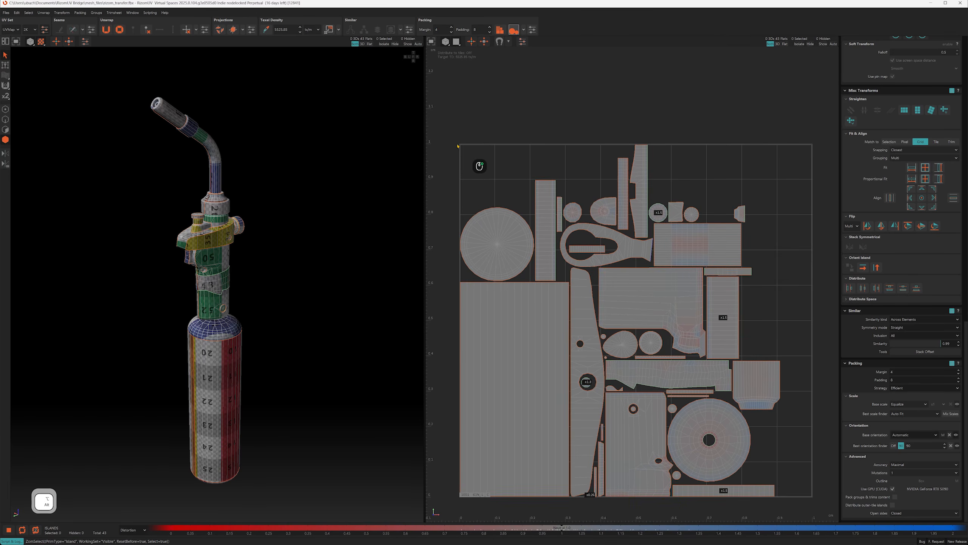
Step: Examine the margin strip along the UV tile's border at its upper corners
right_click_drag(457, 145, 473, 72, "alt")
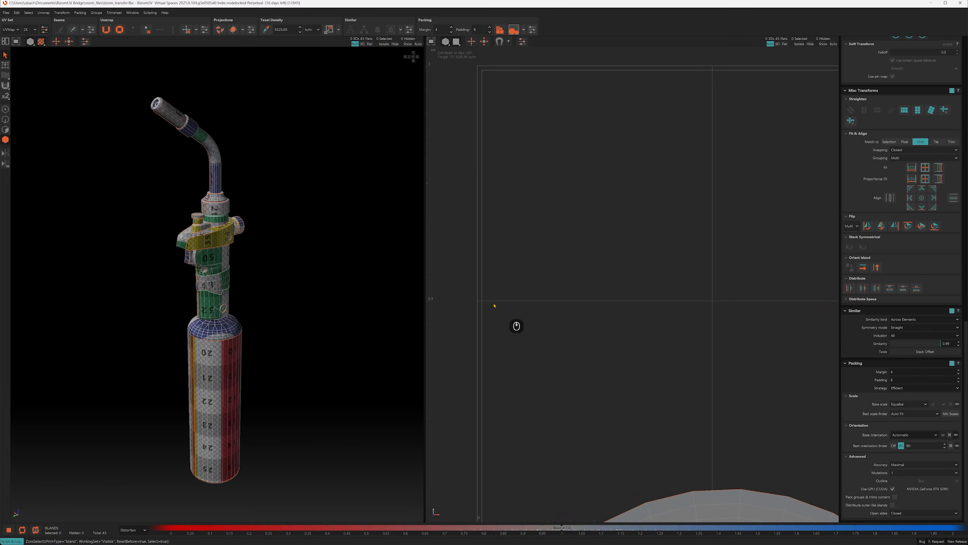
middle_click_drag(510, 152, 466, 234)
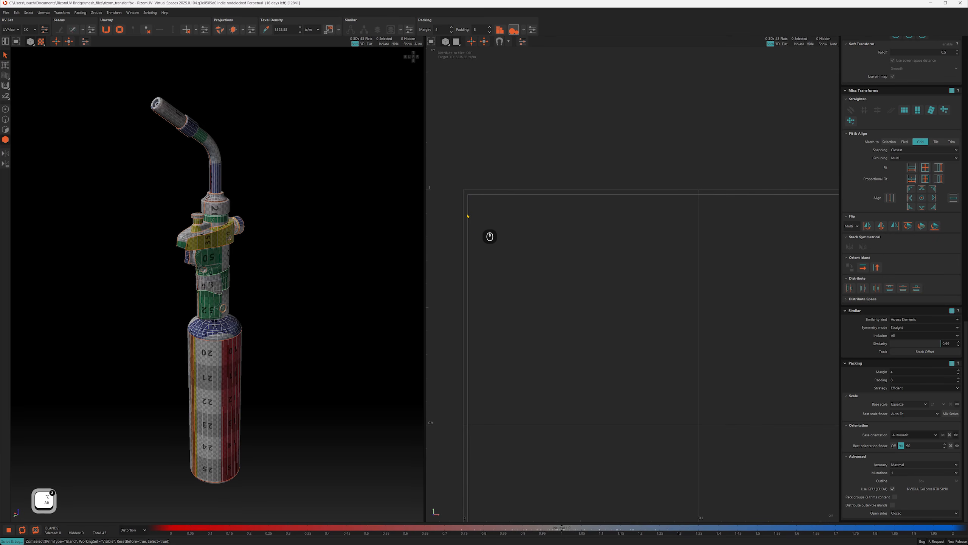
right_click_drag(519, 283, 737, 214, "alt")
scroll(485, 217, "up", 5)
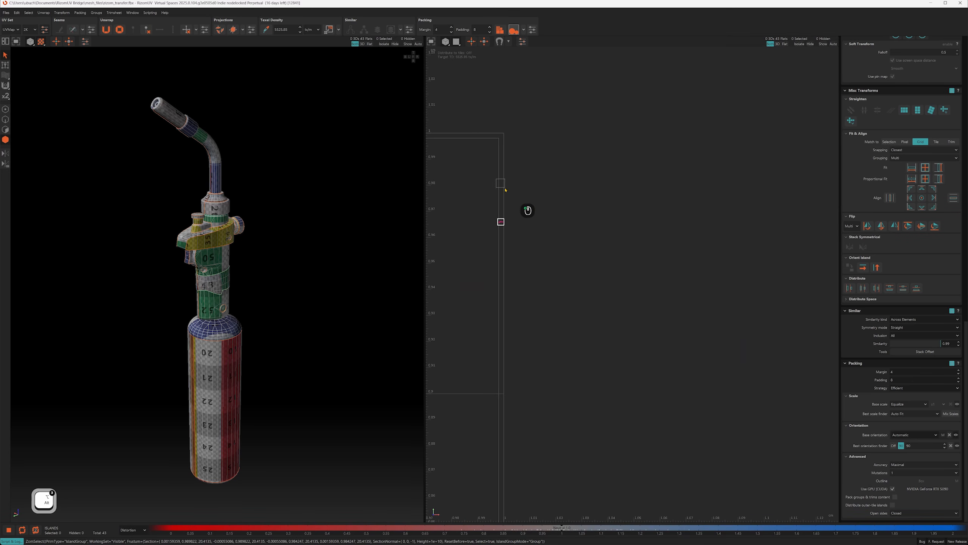
Step: Shift the tank body island to the adjacent UV tile, examine the margin gap along the shared tile border, and restore the island
key("f")
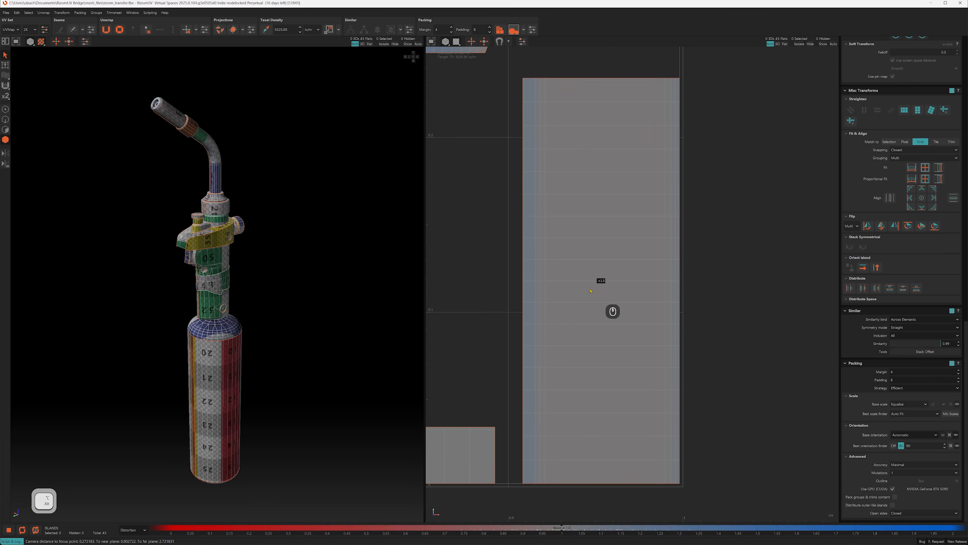
right_click_drag(590, 288, 583, 201, "alt")
key("f")
left_click(470, 196)
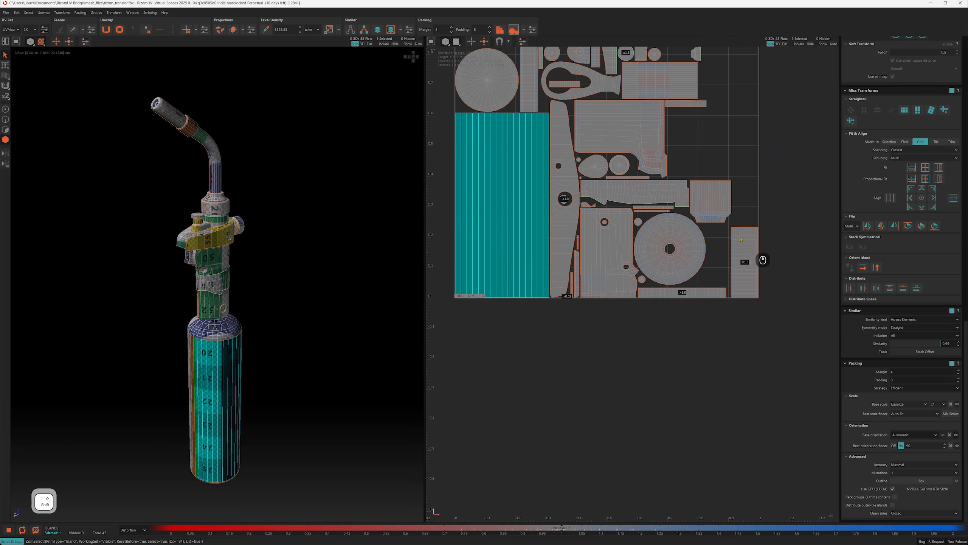
key("shift+Right")
left_click(788, 320)
right_click_drag(789, 320, 689, 285, "alt")
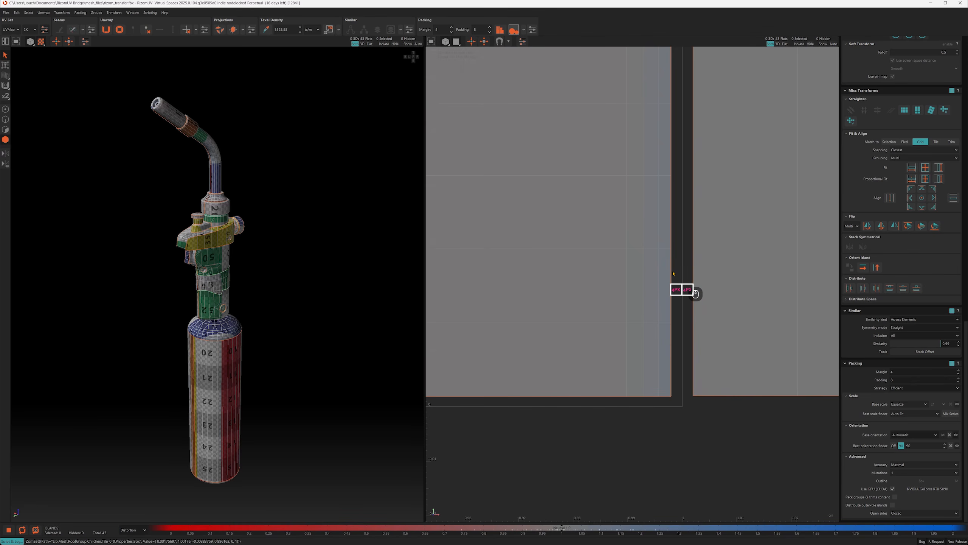
key("Delete")
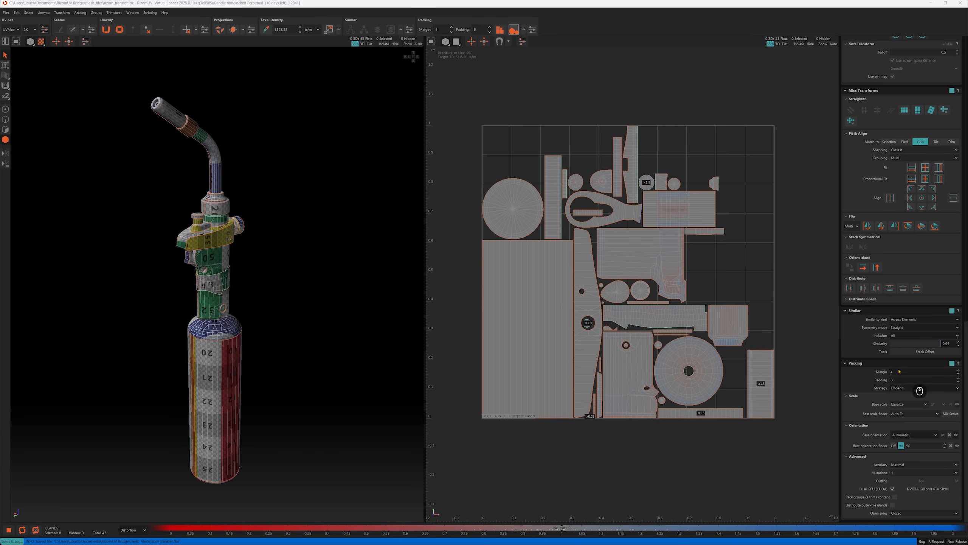
Step: Set the packing strategy to Padding Perfect and review the base scale options
left_click(914, 389)
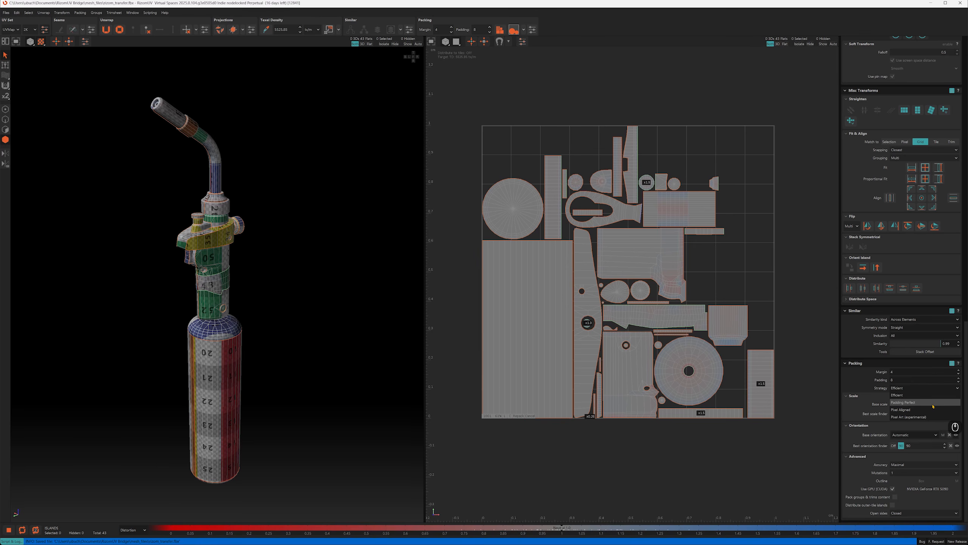
left_click(922, 403)
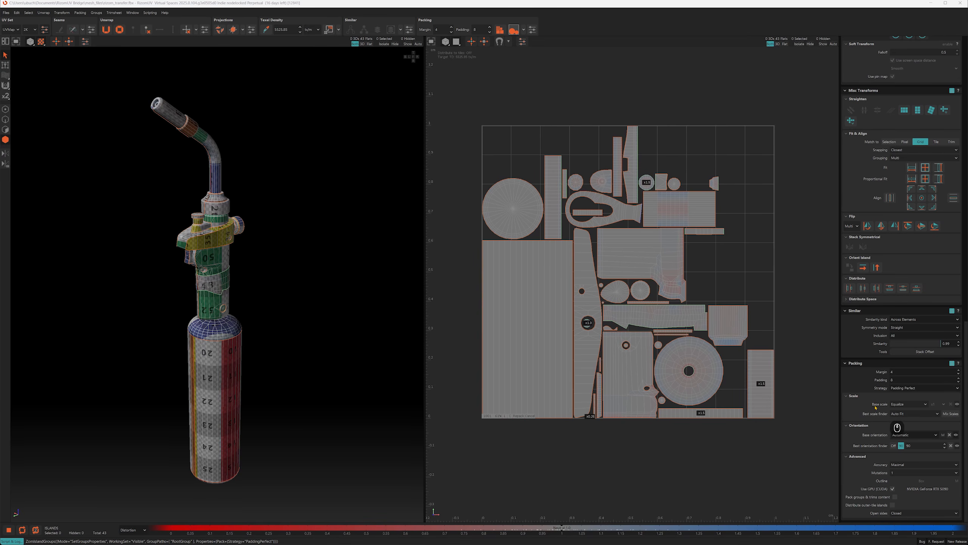
left_click(913, 405)
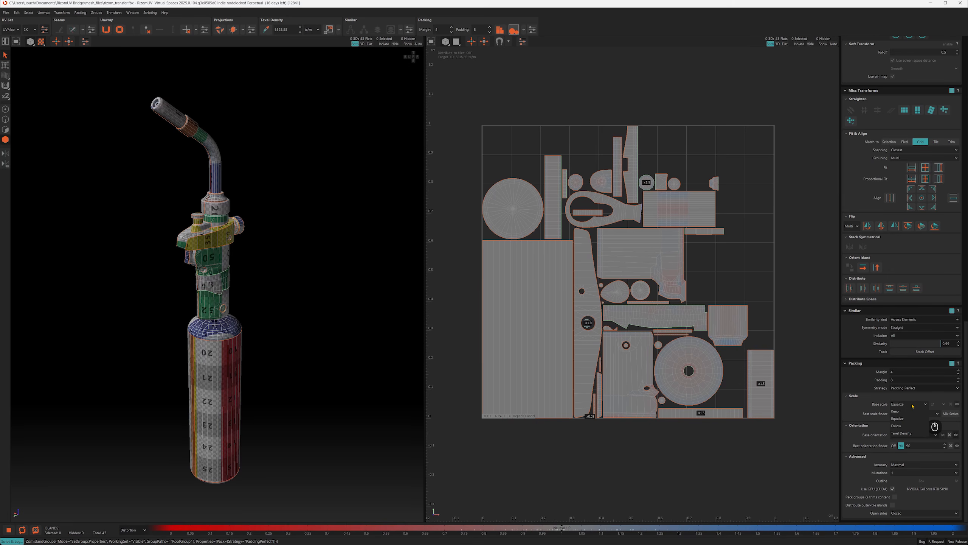
left_click(913, 405)
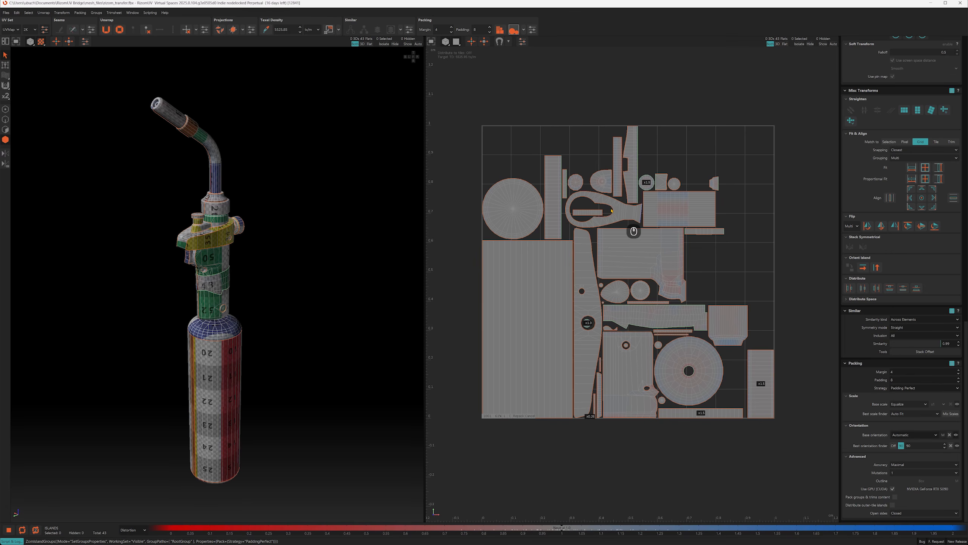
Step: Align the keyhole-shaped island to its flared end edge so that edge runs vertically
right_click_drag(632, 206, 638, 282, "alt")
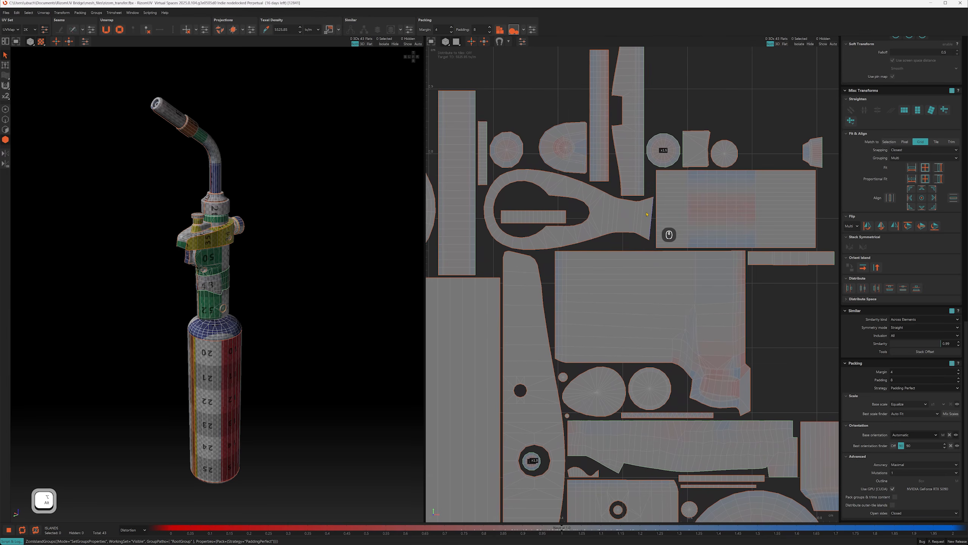
key("4")
left_click(650, 218)
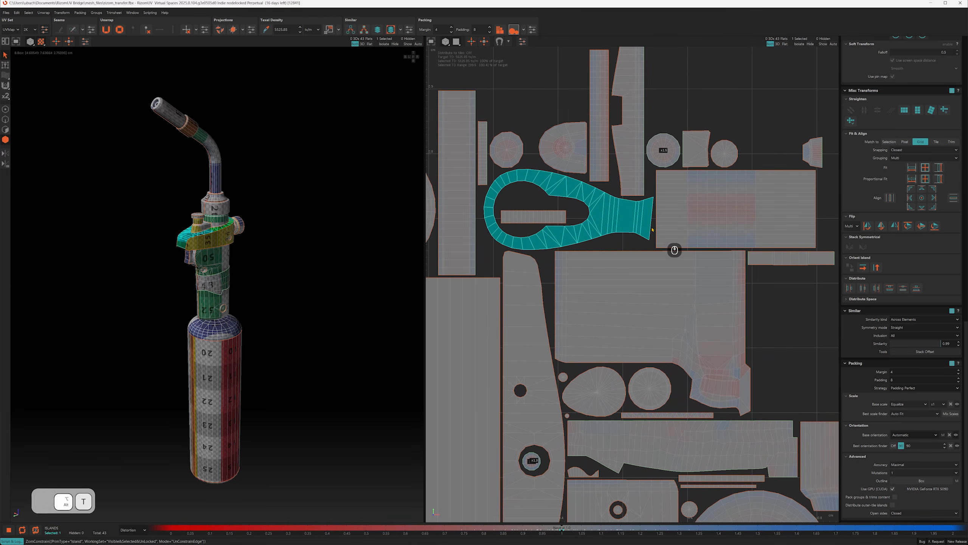
key("2")
left_click(652, 226)
key("Delete")
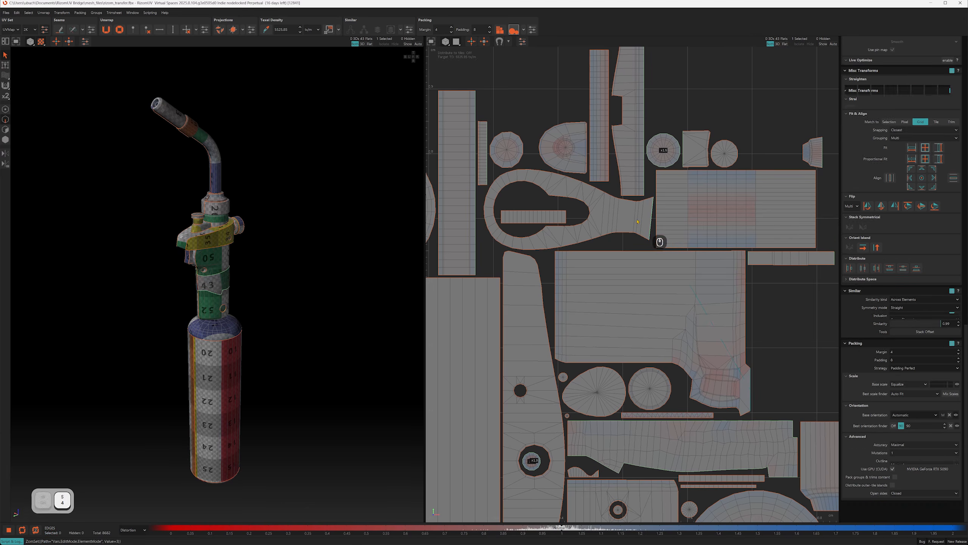
key("4")
key("o")
Step: Try packing the islands with the Automatic base orientation, and undo the pack
key("p")
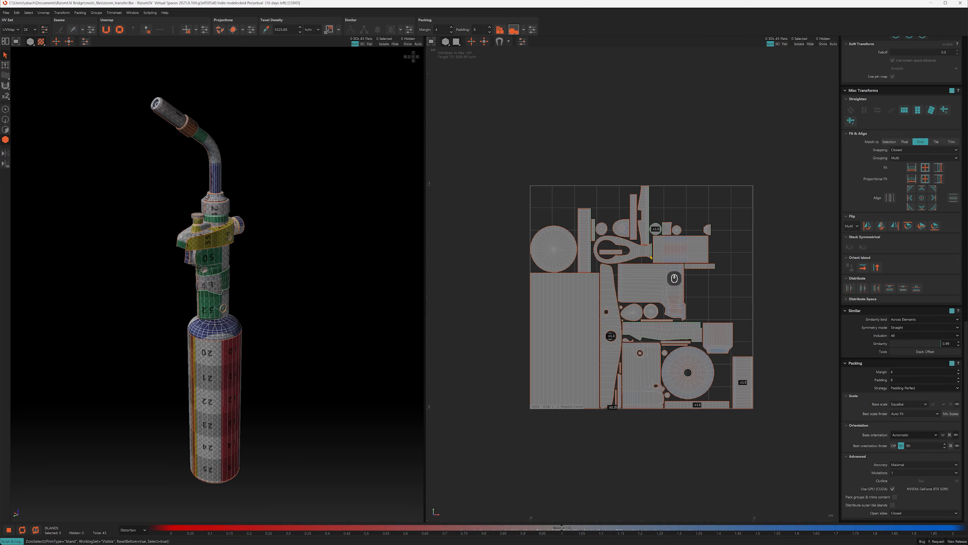
left_click_drag(733, 195, 735, 204)
key("p")
right_click_drag(609, 198, 616, 218, "alt")
key("ctrl+z")
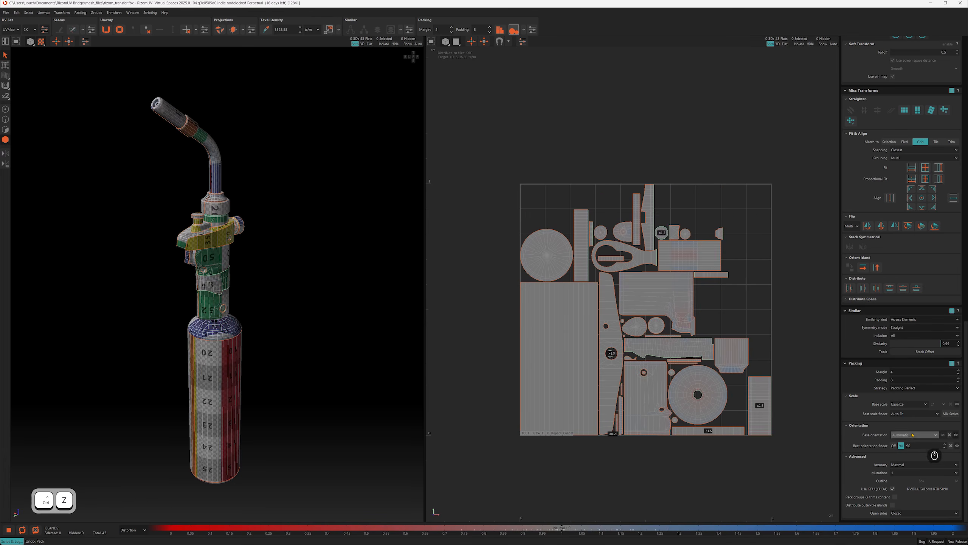
Step: Set the packing base orientation to Keep current and pack all islands into the tile
left_click(913, 435)
left_click(914, 442)
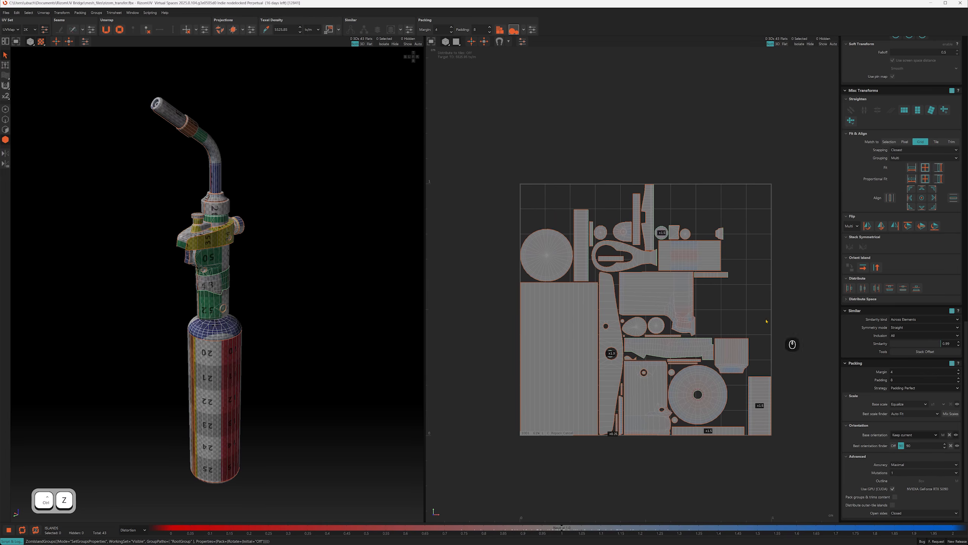
right_click_drag(640, 257, 641, 260, "alt")
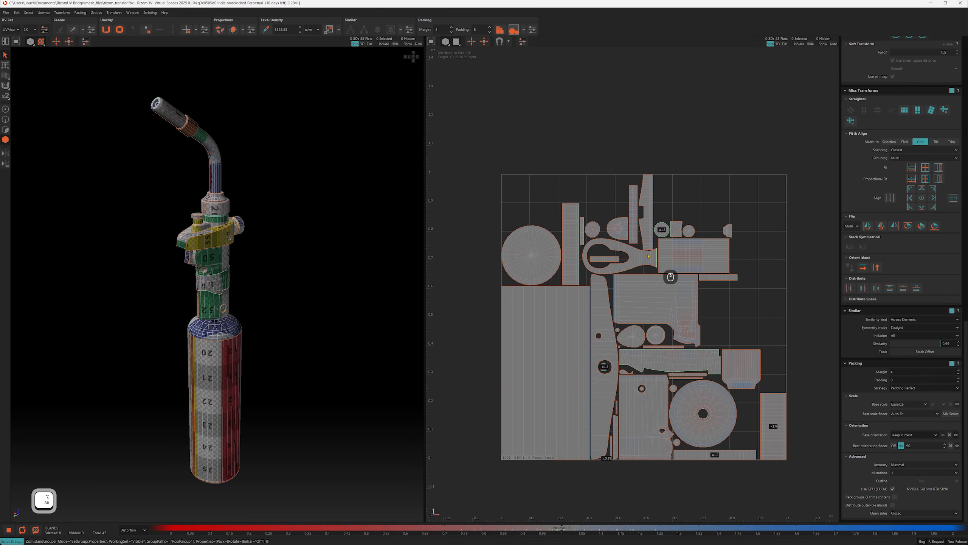
middle_click_drag(549, 154, 524, 149, "alt")
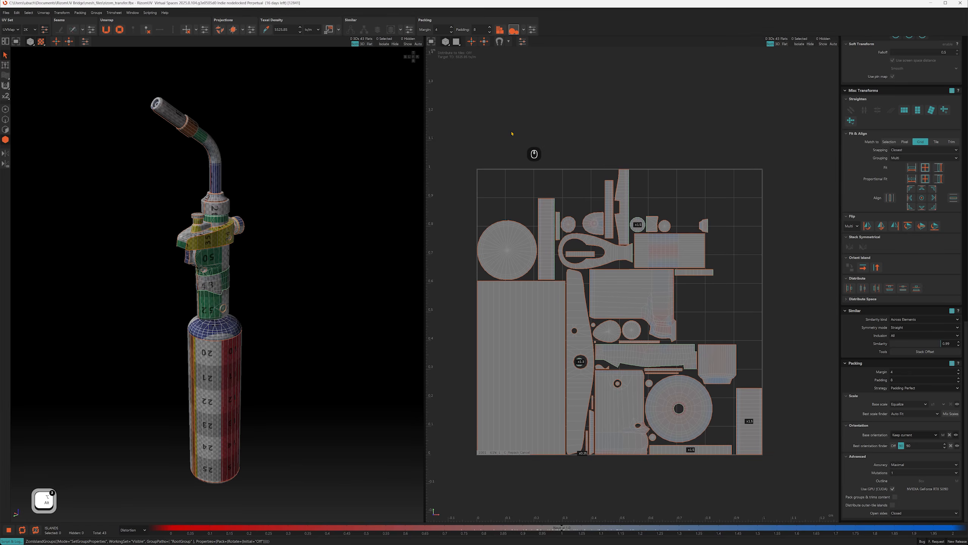
key("p")
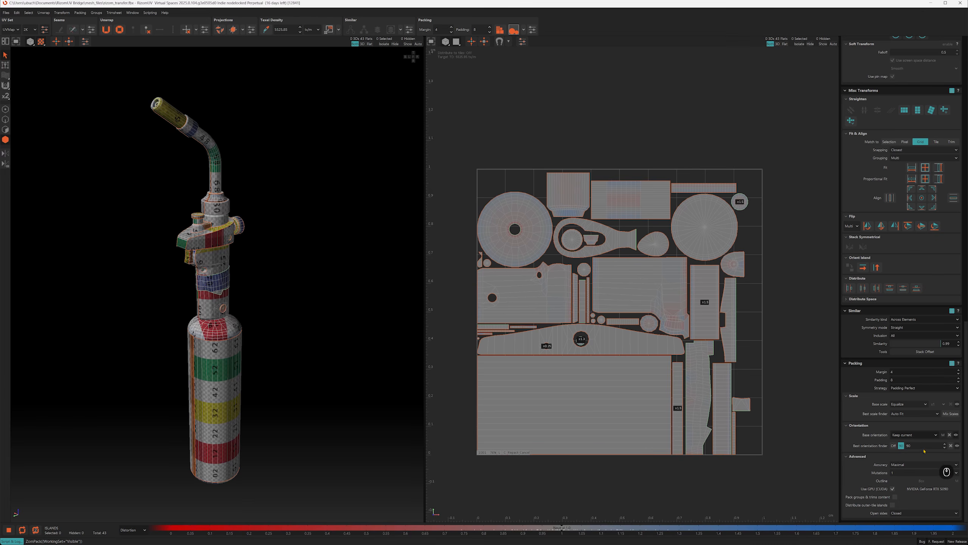
Step: Try moving the keyhole-shaped island to the tile's lower right border and rotating it in 90-degree steps
left_click(609, 241)
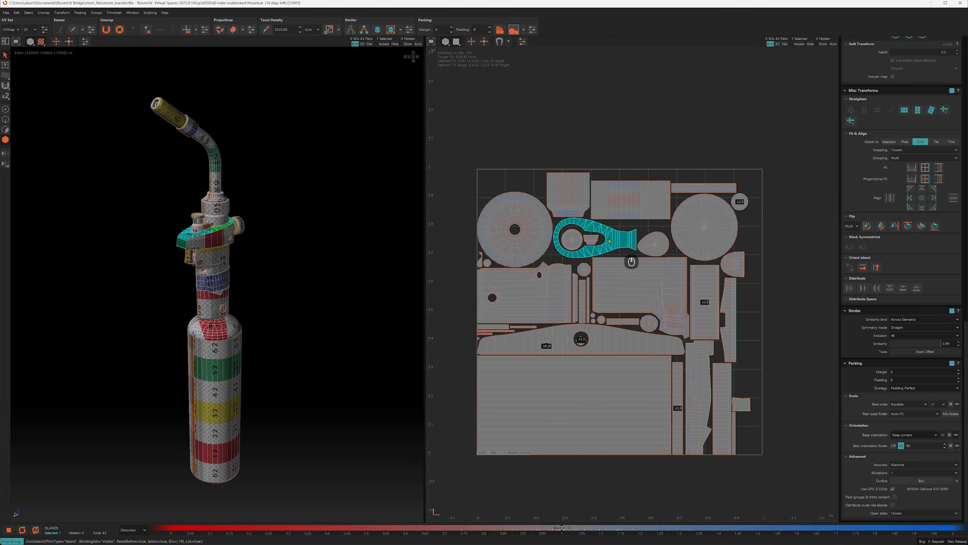
key("l")
middle_click_drag(610, 239, 763, 390, "ctrl+alt+shift")
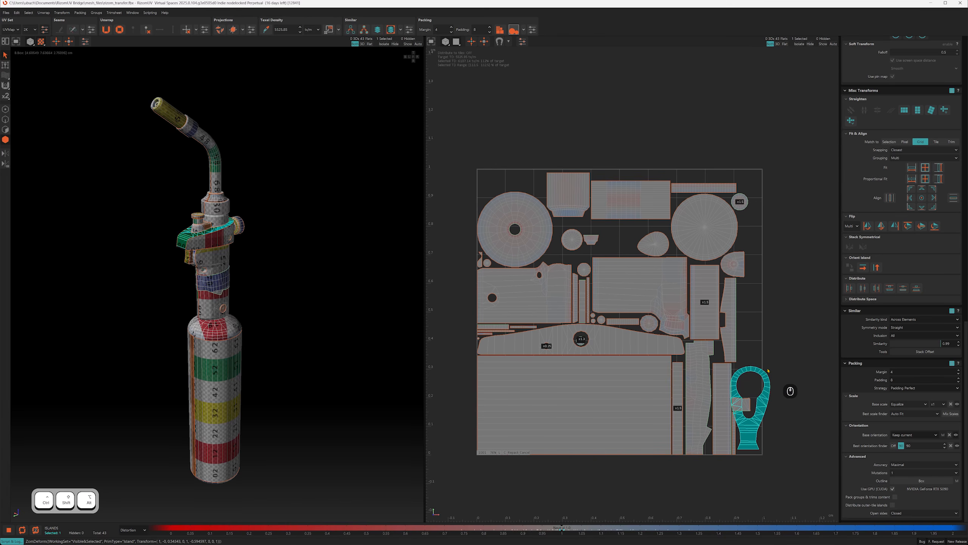
key("End")
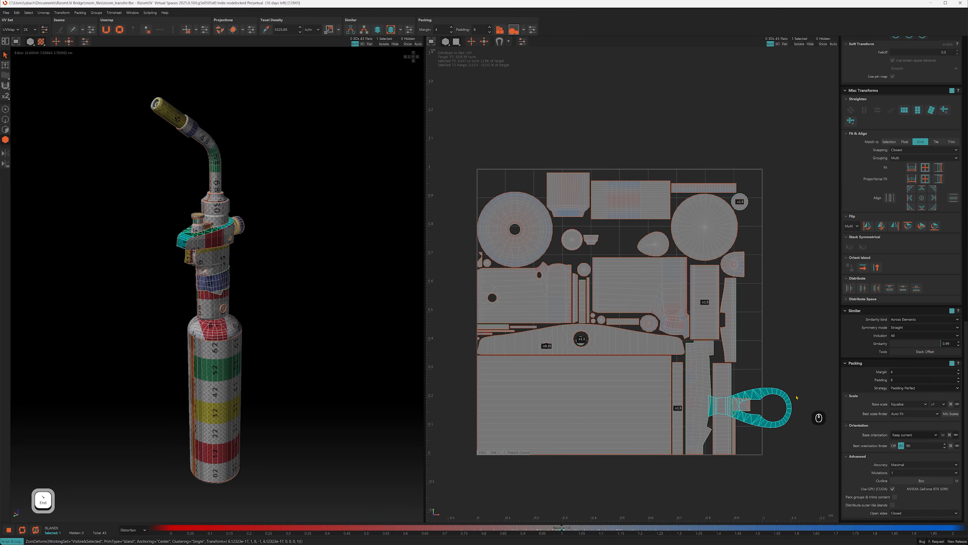
key("End")
key("End")
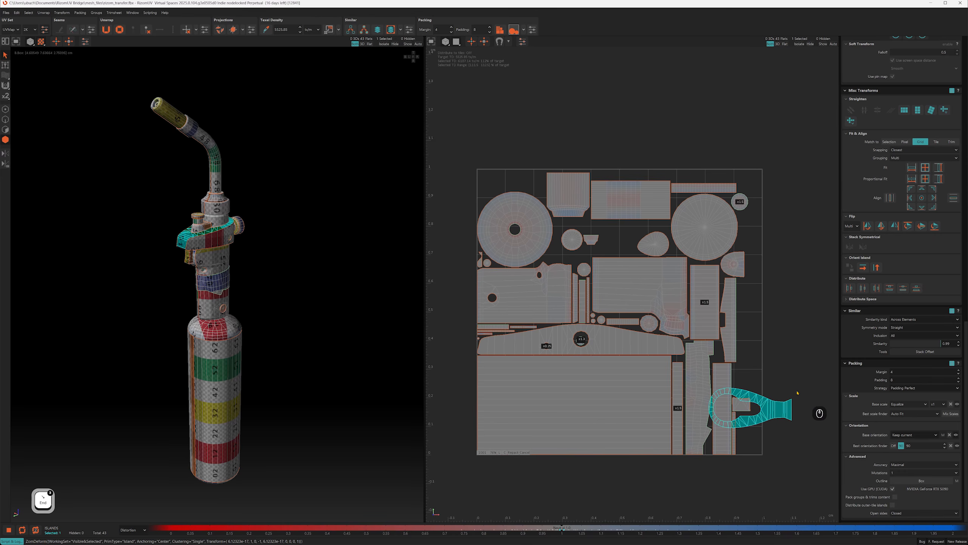
key("End")
left_click_drag(806, 387, 805, 358, "ctrl+alt+shift")
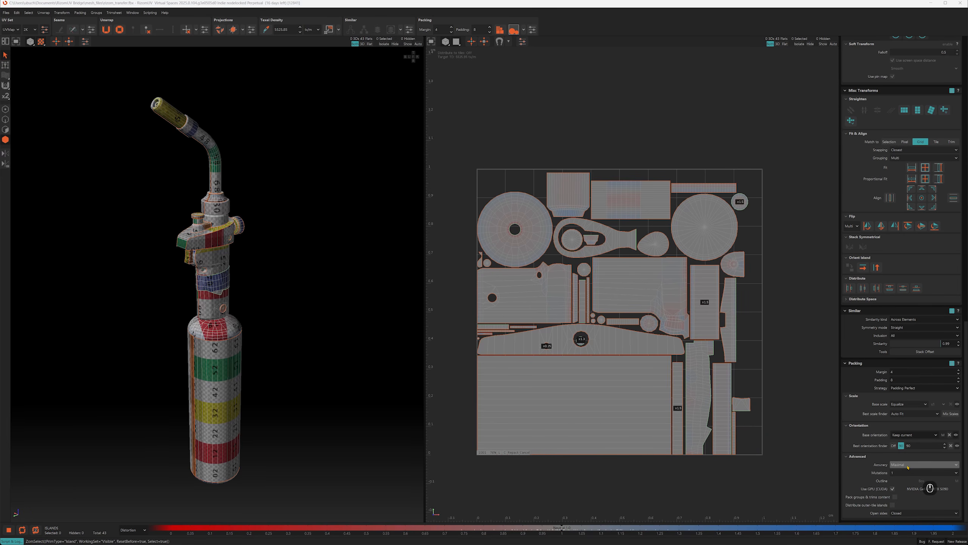
Step: Review the packing accuracy options, set the mutations to 128, and turn off Use GPU (CUDA)
left_click(908, 464)
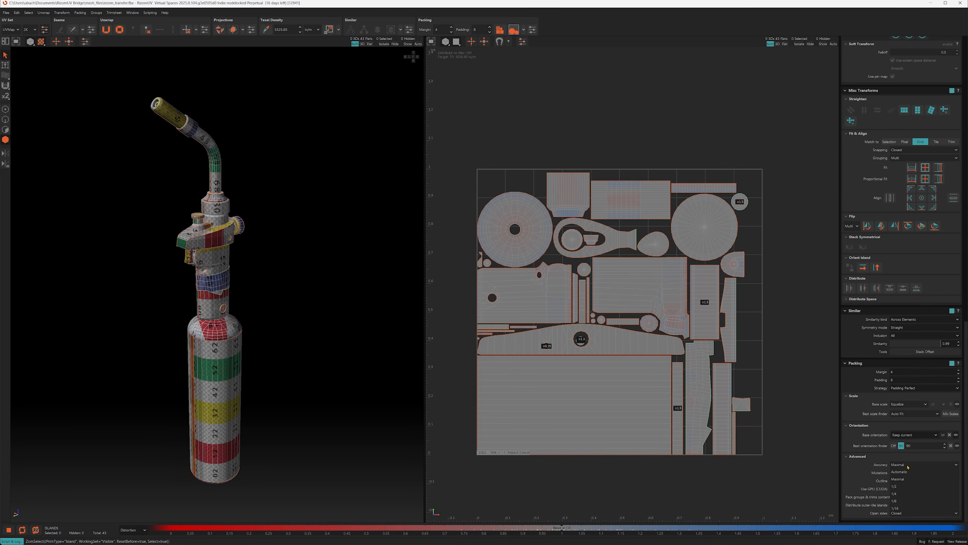
left_click(908, 464)
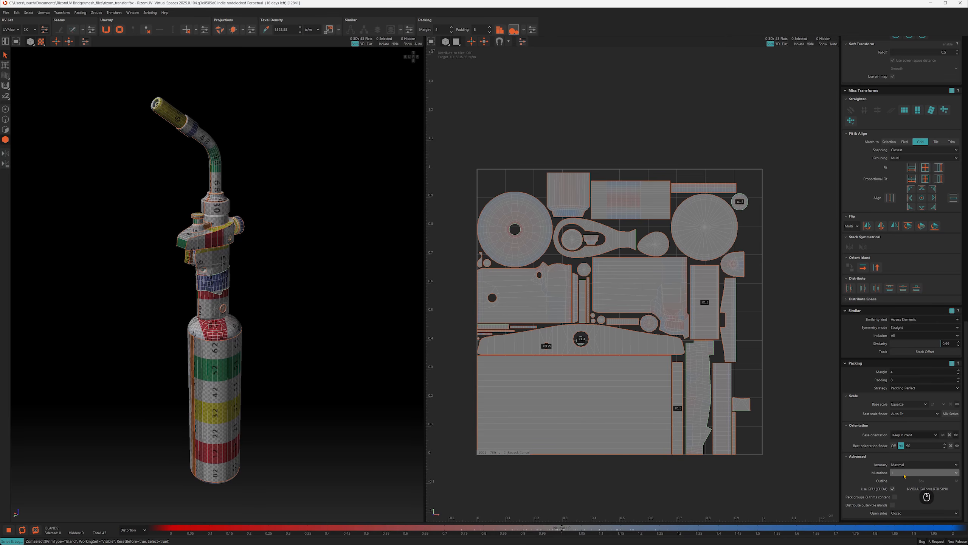
left_click(905, 473)
left_click(907, 513)
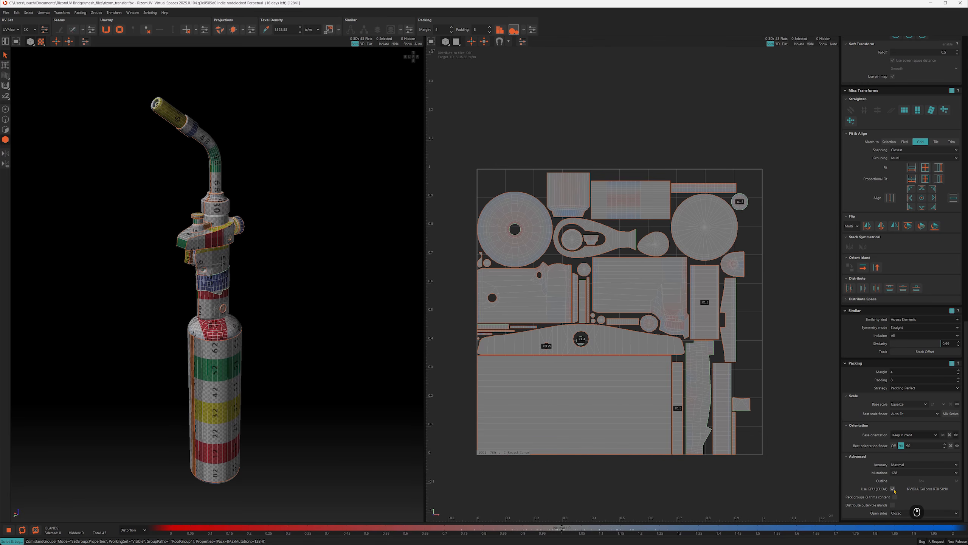
left_click(894, 490)
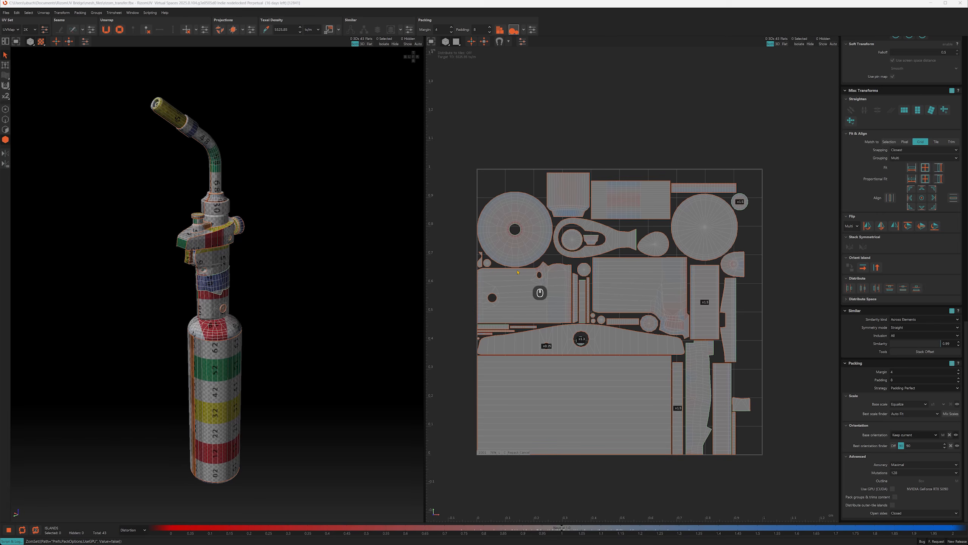
Step: Check the islands lying outside the UV tile, and isolate the islands inside the tile so the outside ones are hidden
right_click_drag(473, 295, 475, 208, "alt")
middle_click_drag(521, 227, 522, 172, "alt")
right_click_drag(522, 179, 517, 173, "alt")
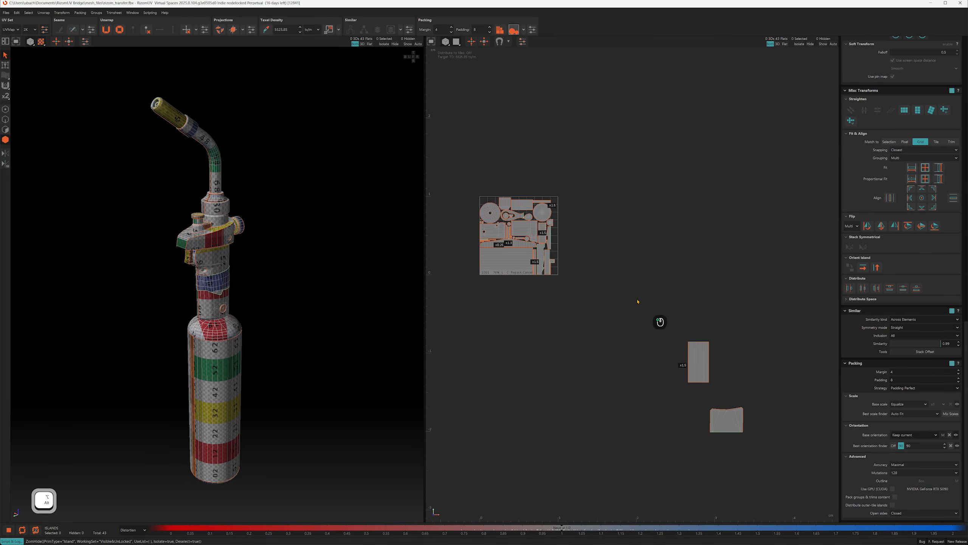
left_click_drag(638, 301, 769, 470)
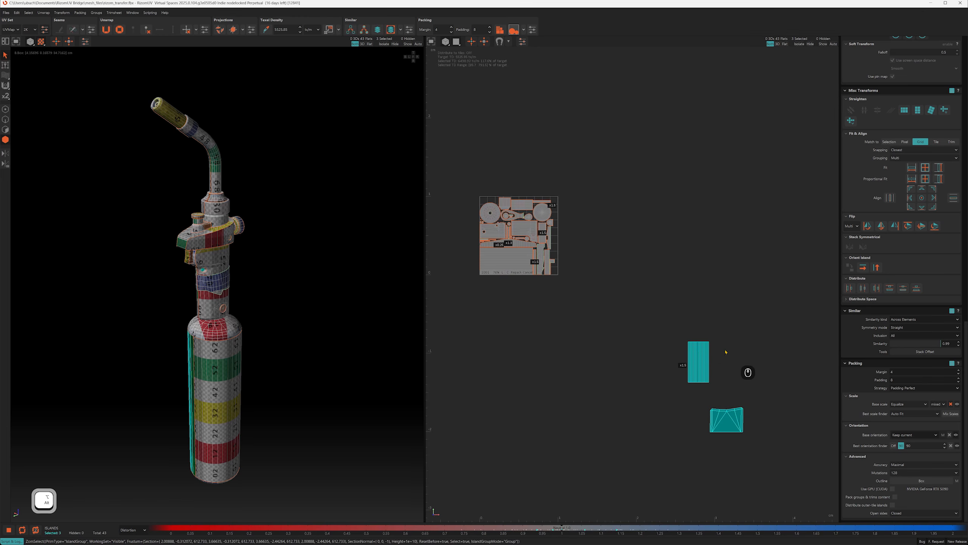
left_click(673, 297)
middle_click_drag(636, 277, 656, 307, "alt")
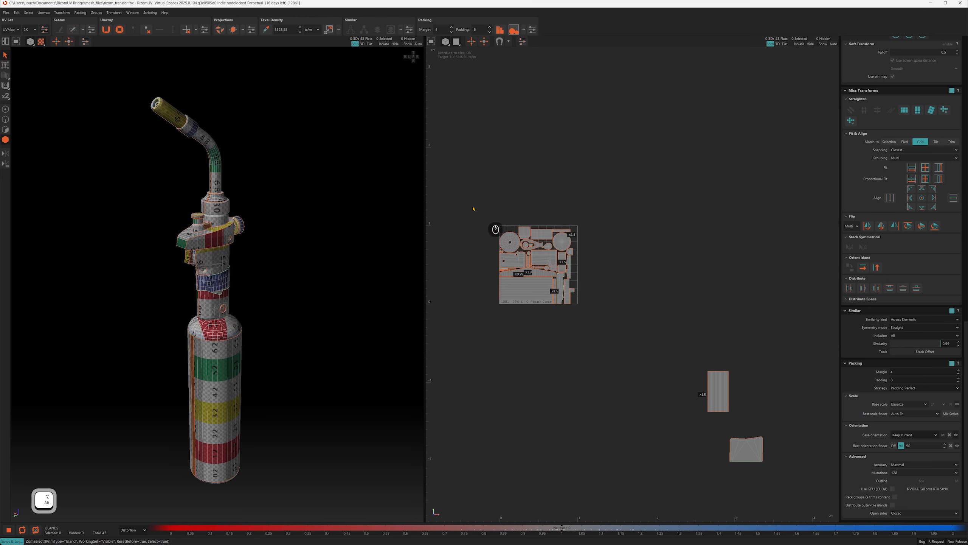
left_click_drag(473, 209, 599, 325)
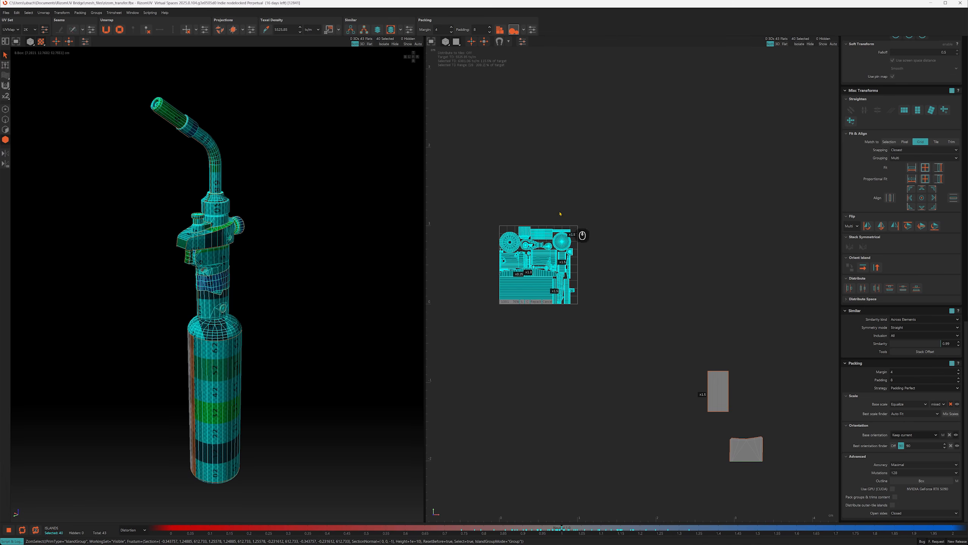
left_click(567, 310)
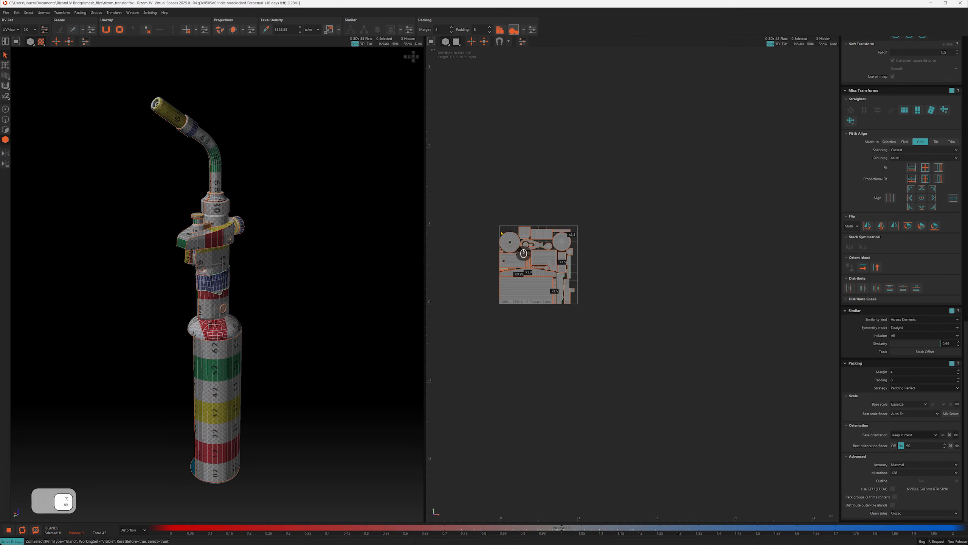
Step: Pack the isolated islands, pick the target texel density from the tank body island, and clear the selection
right_click_drag(522, 247, 644, 216, "alt")
scroll(644, 216, "up", 1, "alt")
middle_click_drag(600, 225, 656, 185, "alt")
scroll(656, 185, "up", 1, "alt")
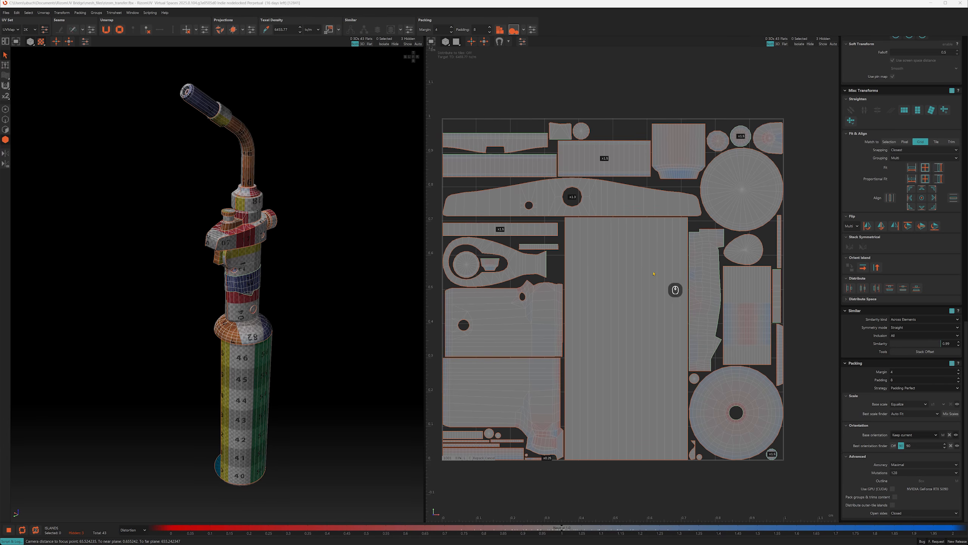
left_click(651, 233)
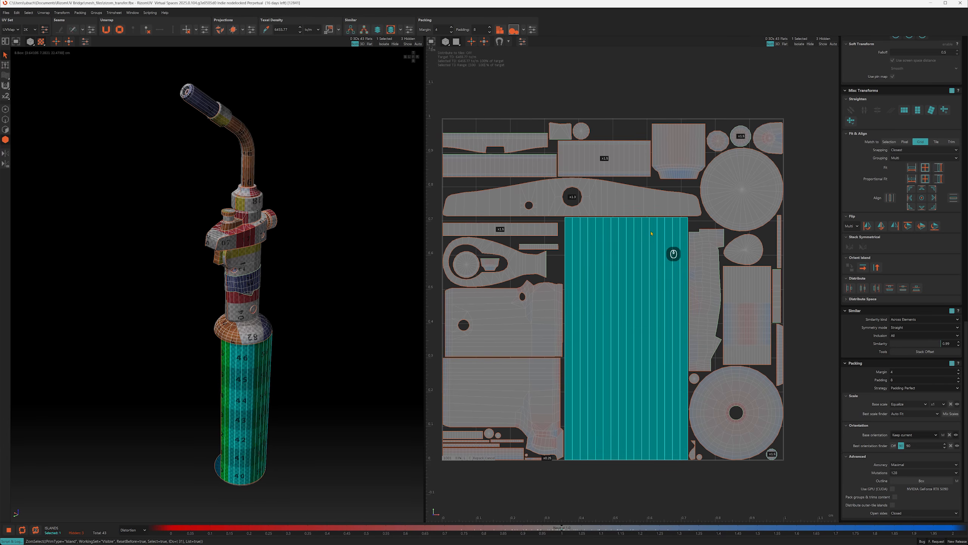
left_click(267, 29)
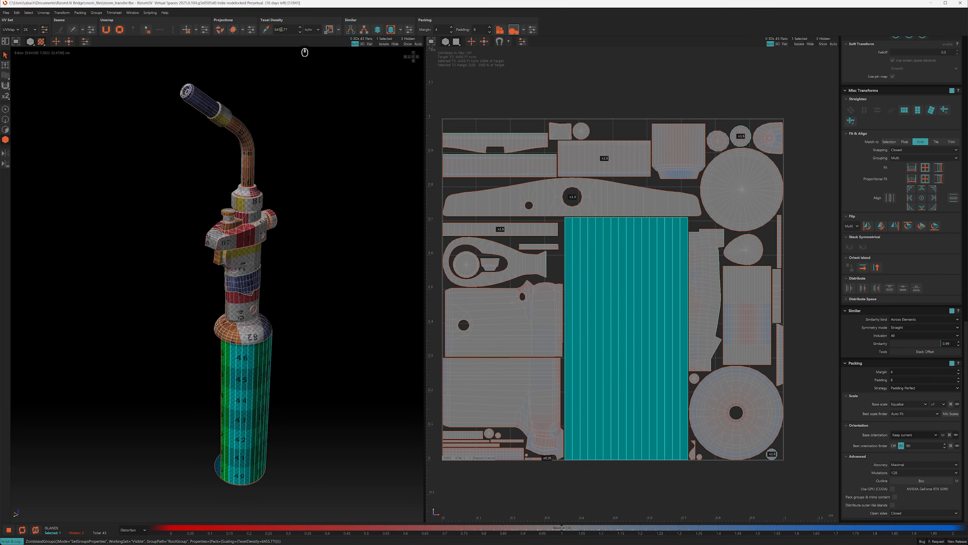
left_click(466, 250)
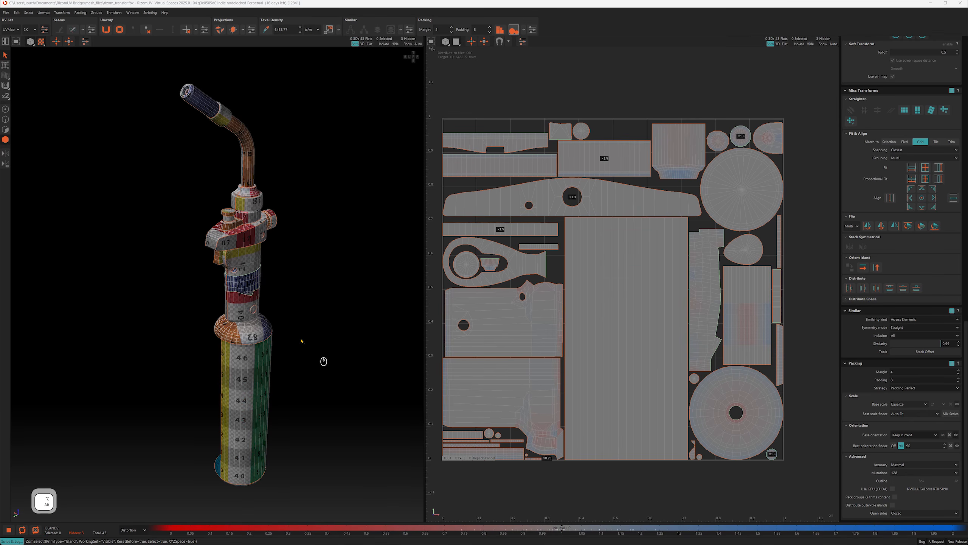
Step: Show all hidden islands again, select the two halves of the tank body, and isolate them
left_click_drag(301, 340, 670, 397, "alt")
right_click_drag(670, 397, 637, 234, "alt")
key("y")
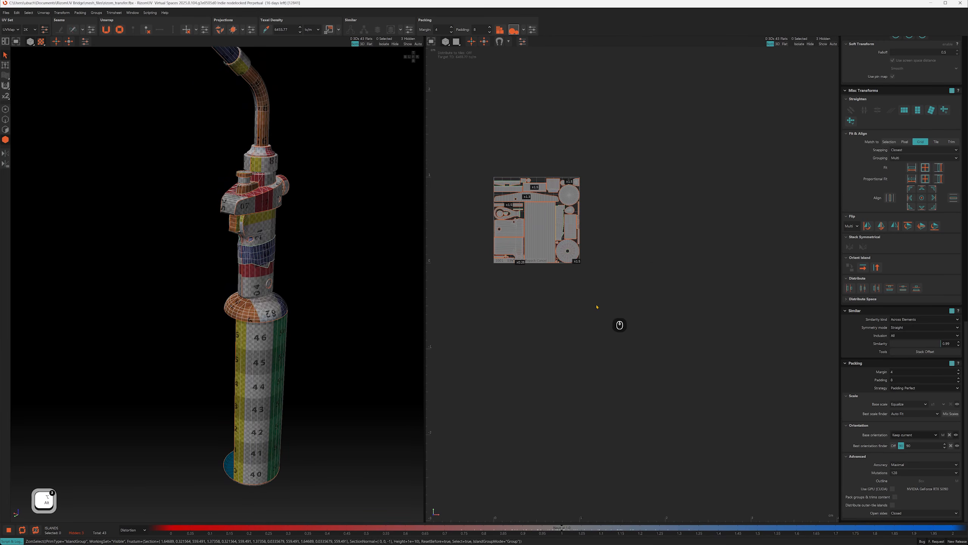
left_click(730, 351)
left_click_drag(336, 307, 261, 302, "alt")
left_click(267, 374, "shift")
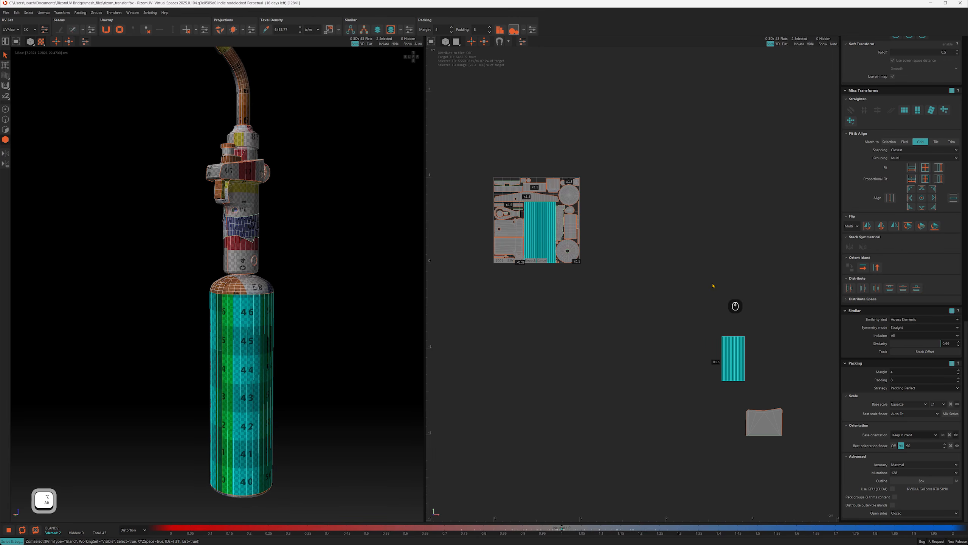
key("i")
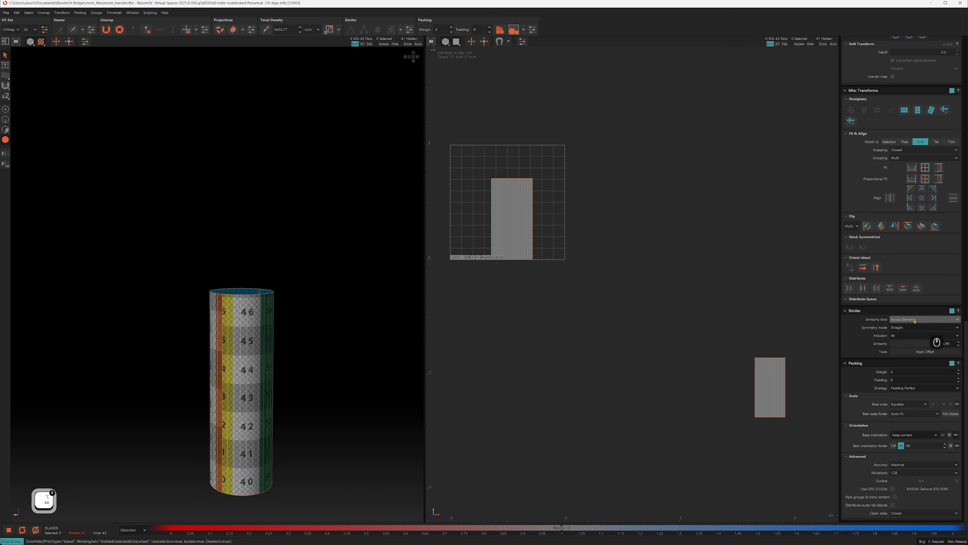
Step: Check which UV island belongs to each tank body half, and clear the selection
left_click(244, 324)
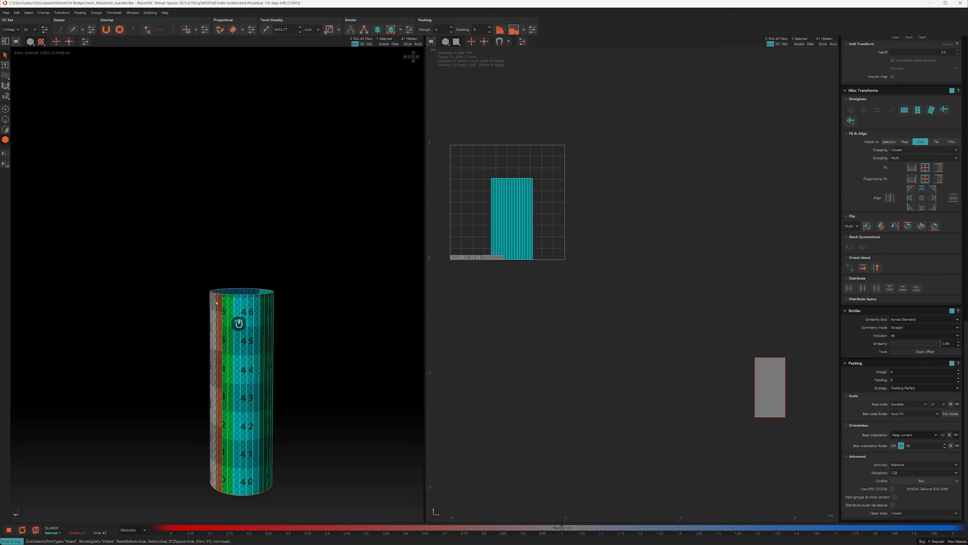
left_click(216, 303)
left_click_drag(302, 258, 174, 360)
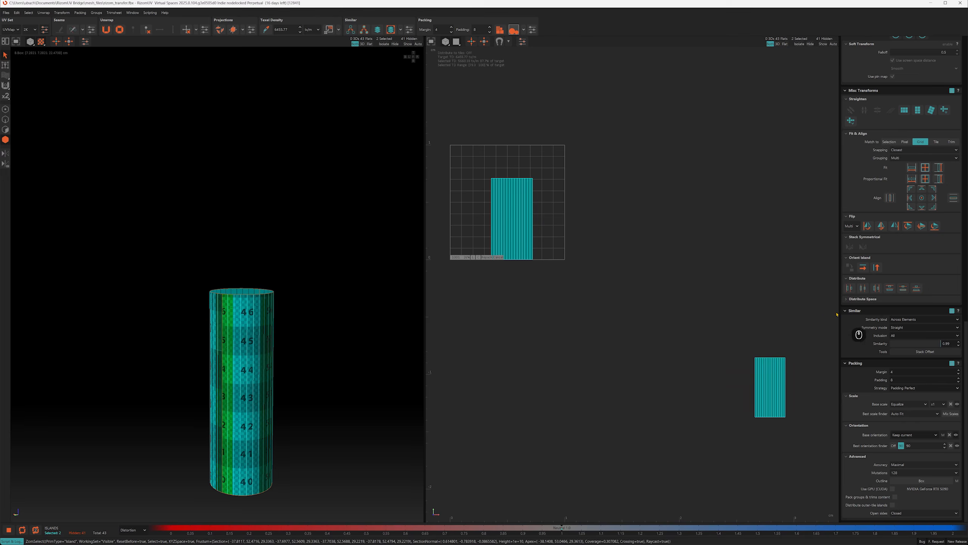
left_click(822, 310)
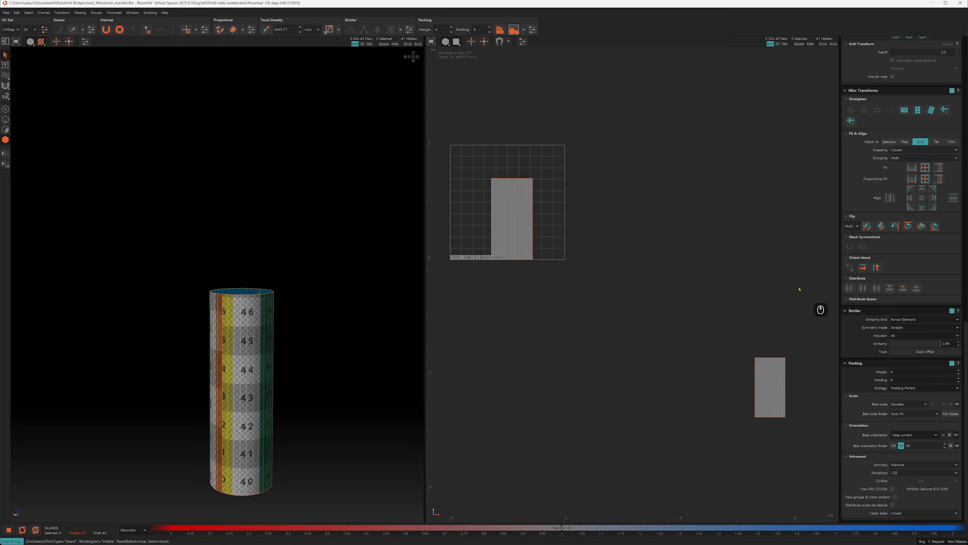
Step: Set the similarity kind to Across Islands and the symmetry mode to Symmetric
left_click(918, 321)
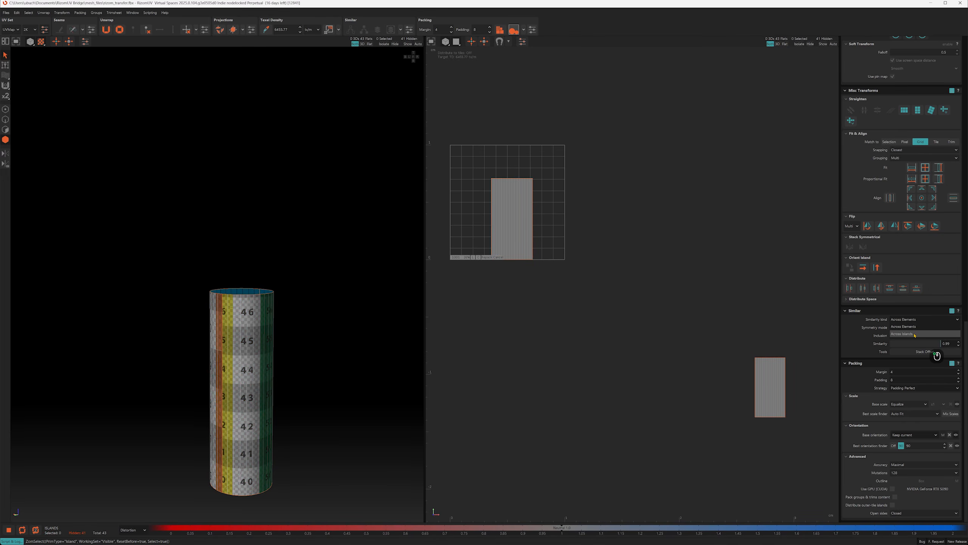
left_click(916, 334)
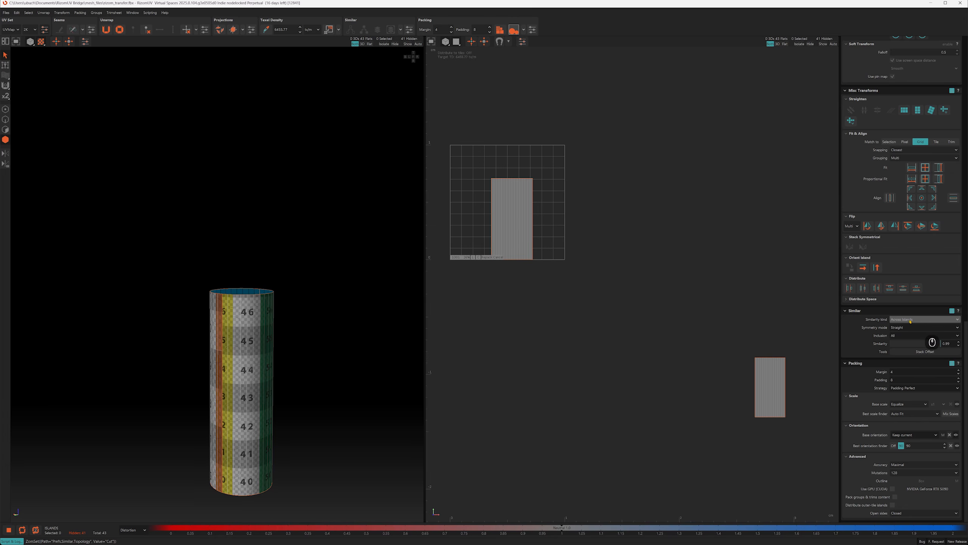
left_click(912, 327)
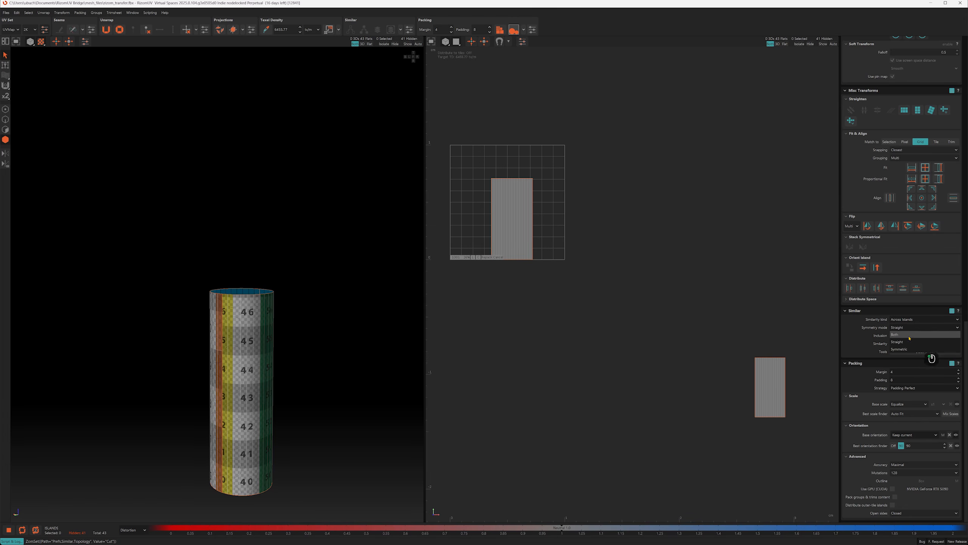
left_click(909, 350)
mouse_move(385, 336)
left_mouse_down("alt")
mouse_move(374, 346)
mouse_move(380, 321)
left_mouse_up("alt")
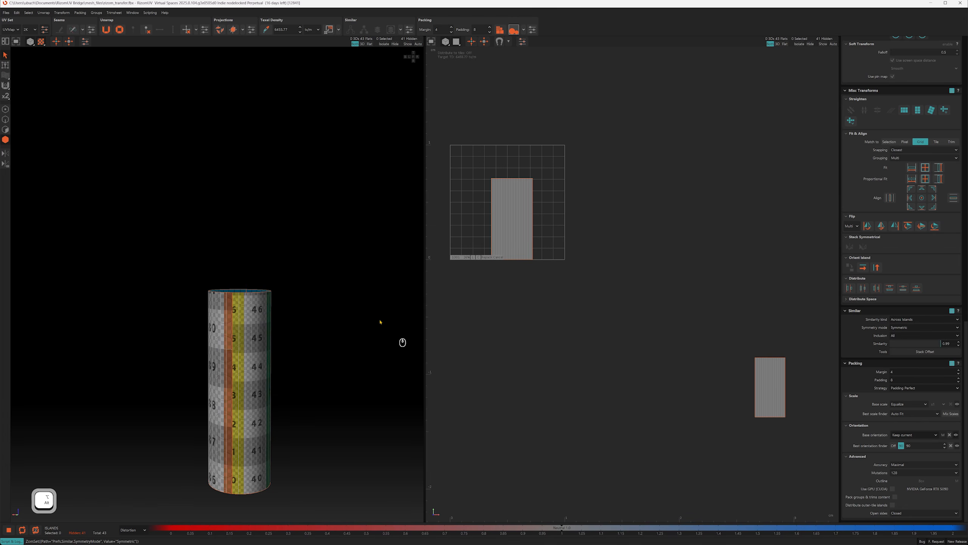
left_click_drag(275, 327, 431, 138, "alt")
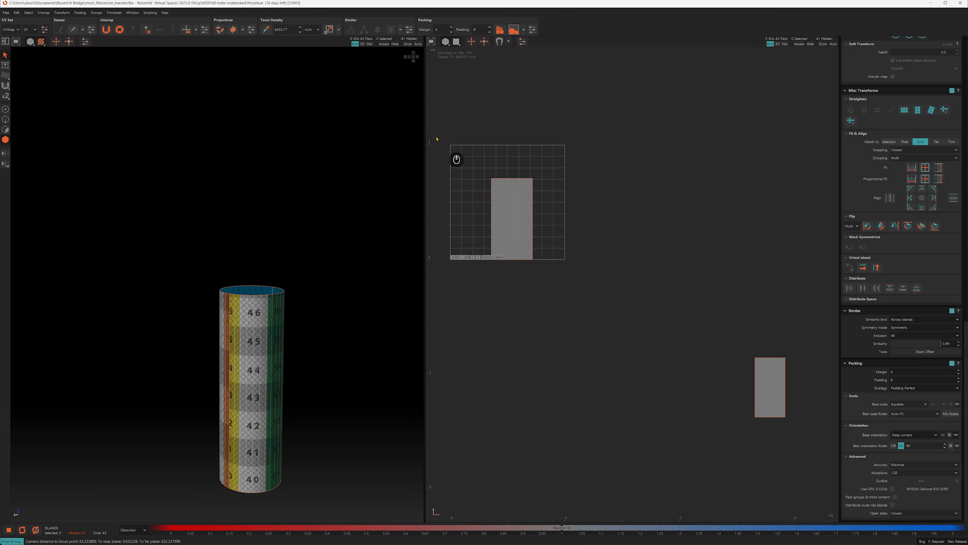
Step: Stack the outlying tank half onto the tank island inside the UV tile and check the checker numbers on the cylinder
left_click(526, 141)
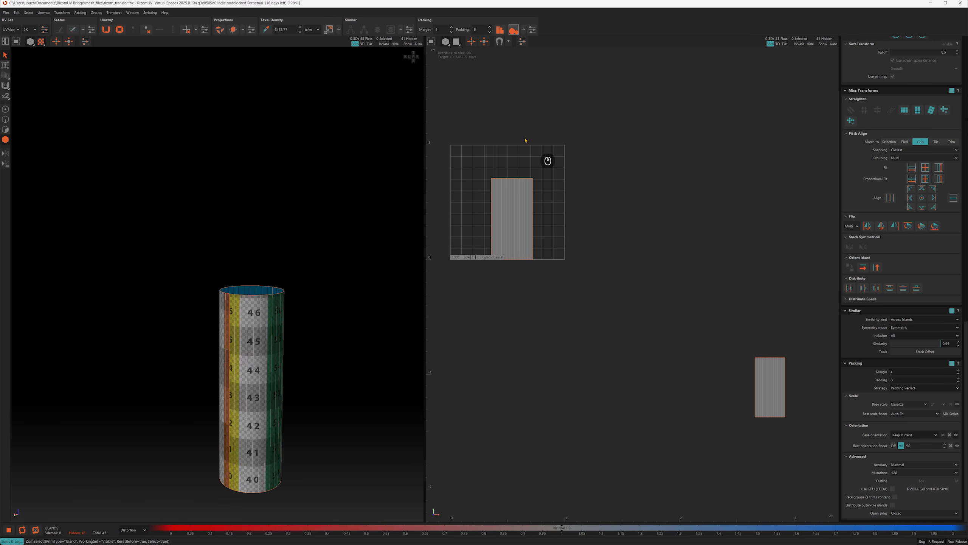
left_click(522, 187)
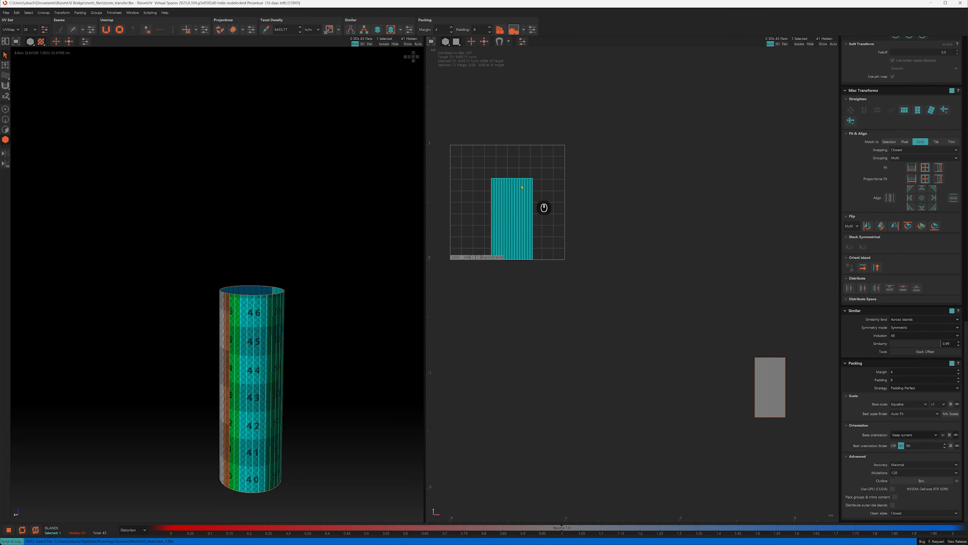
left_click(380, 32)
mouse_move(277, 198)
left_mouse_down("alt")
mouse_move(296, 208)
mouse_move(202, 204)
mouse_move(316, 205)
mouse_move(289, 236)
mouse_move(292, 226)
mouse_move(294, 236)
mouse_move(274, 210)
left_mouse_up("alt")
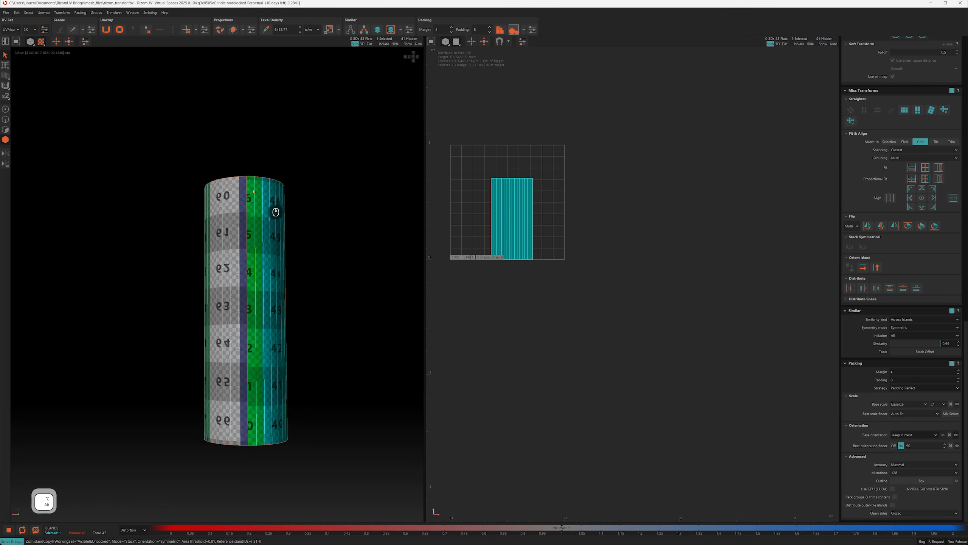
right_click_drag(275, 211, 270, 229, "alt")
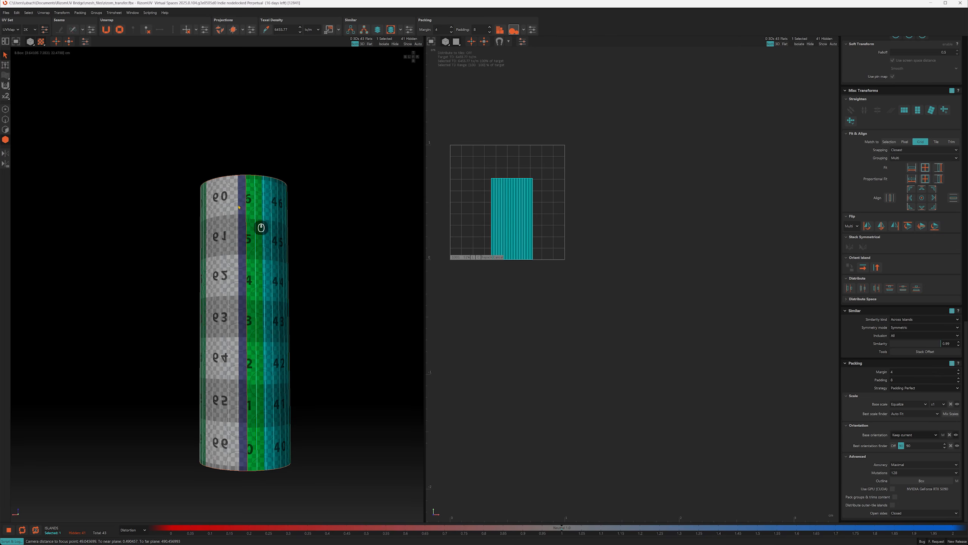
left_click(716, 317)
Step: Set the symmetry mode to Straight and restack the second tank half onto the island in the tile
left_click(918, 328)
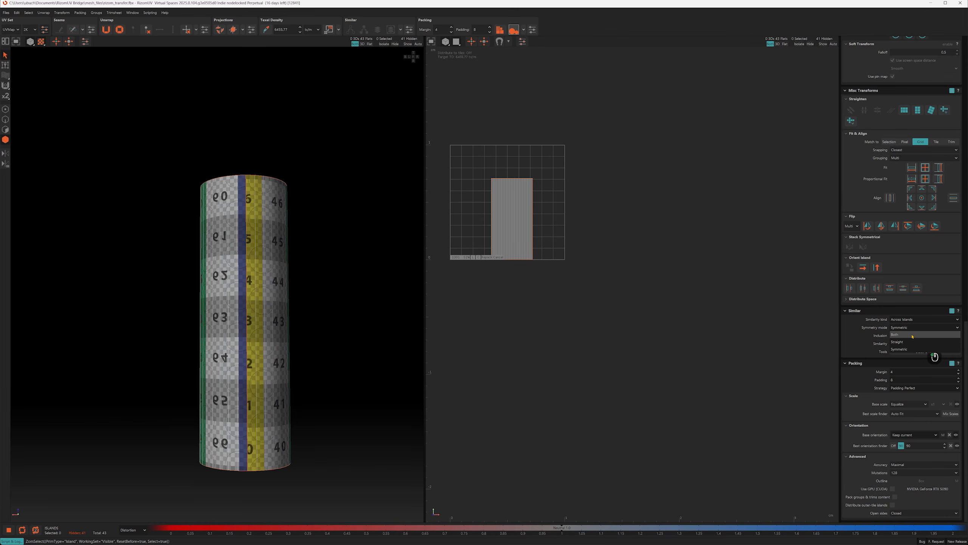
left_click(913, 341)
left_click(244, 247)
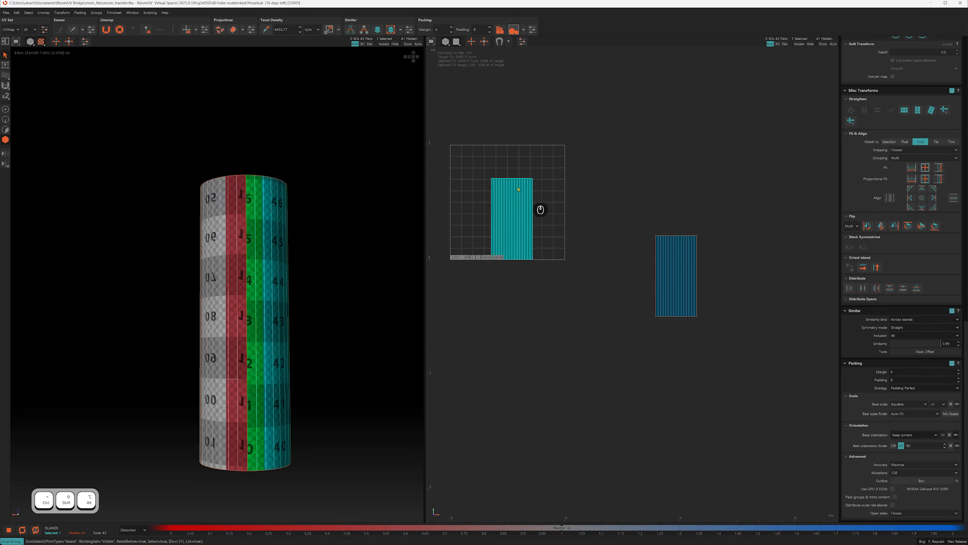
left_click_drag(294, 221, 241, 224, "alt")
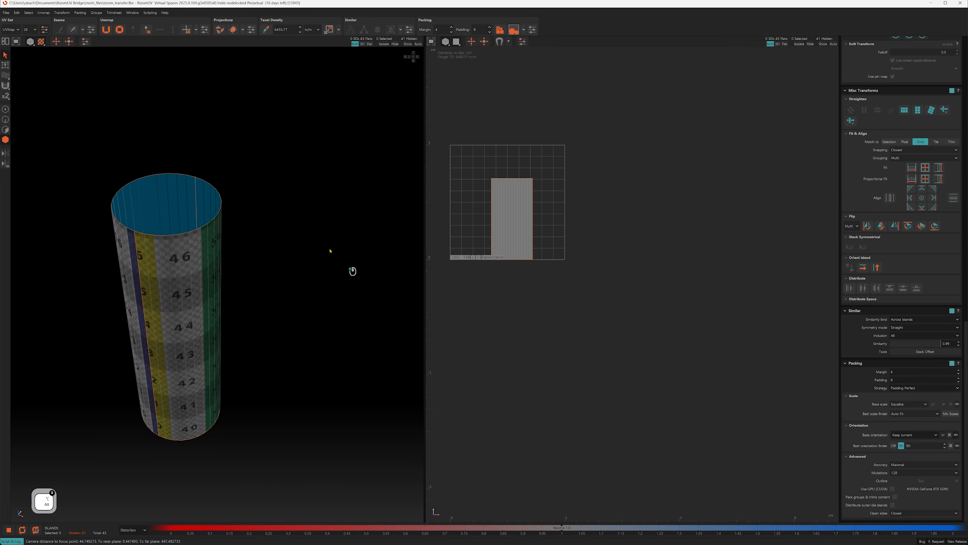
left_click(572, 226)
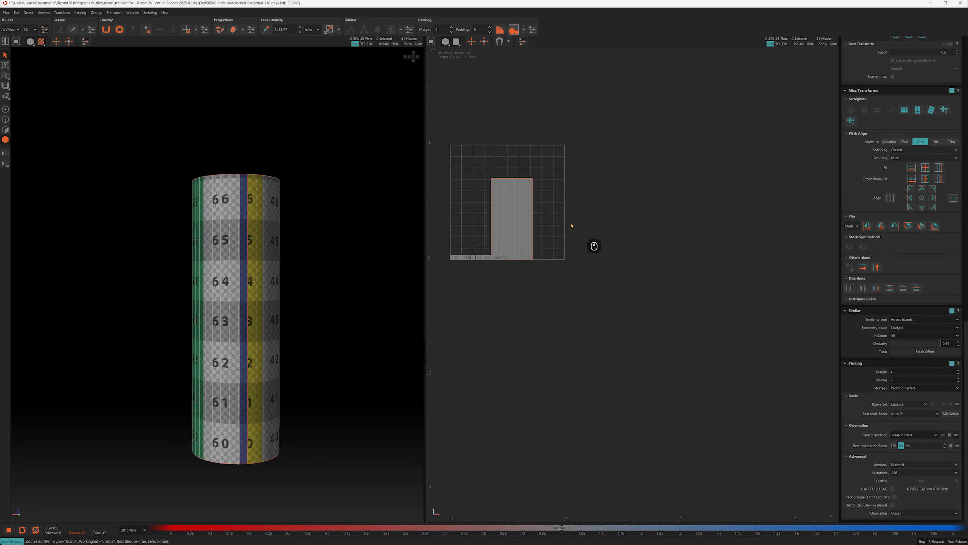
Step: Flip the second tank half's stacked island horizontally and offset it to the right of the tile
left_click(226, 220)
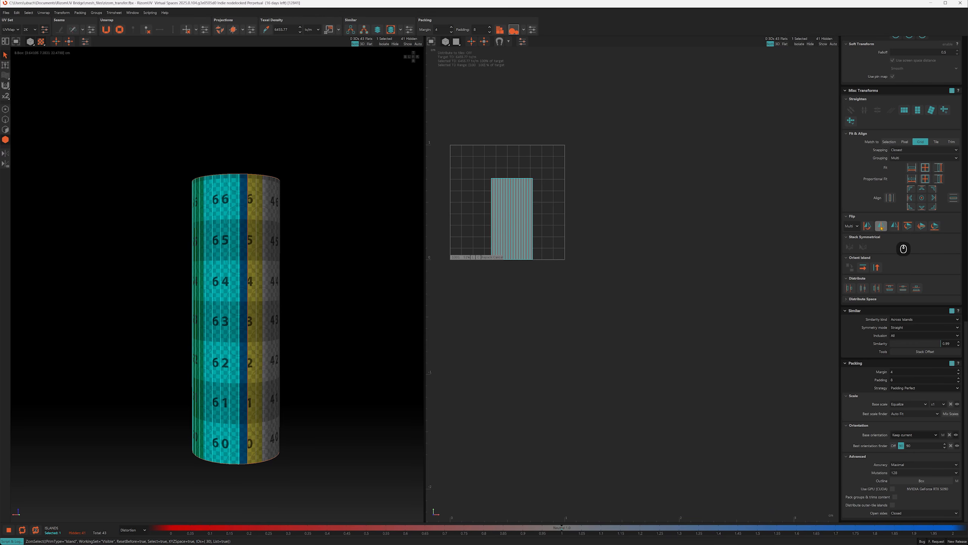
left_click(414, 218)
left_click_drag(414, 218, 242, 207, "alt")
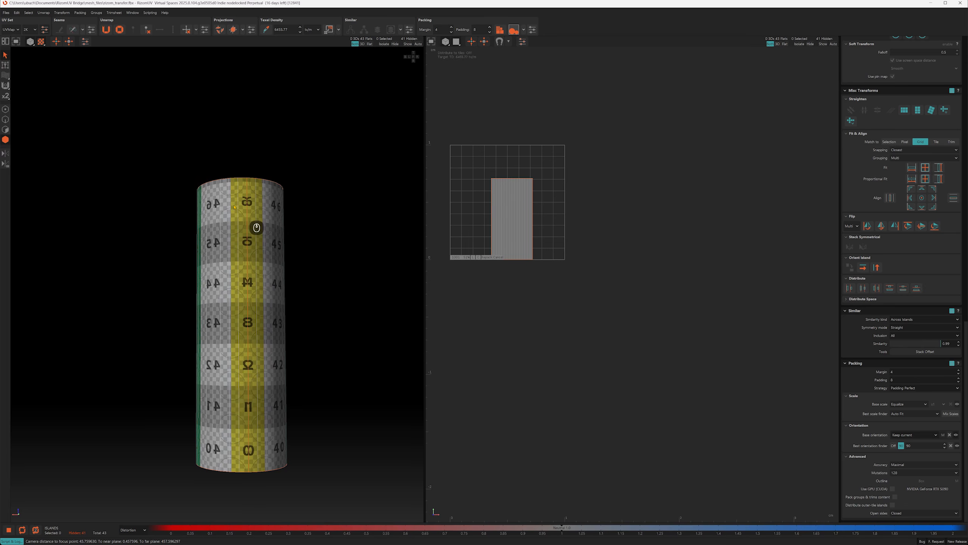
left_click(234, 207)
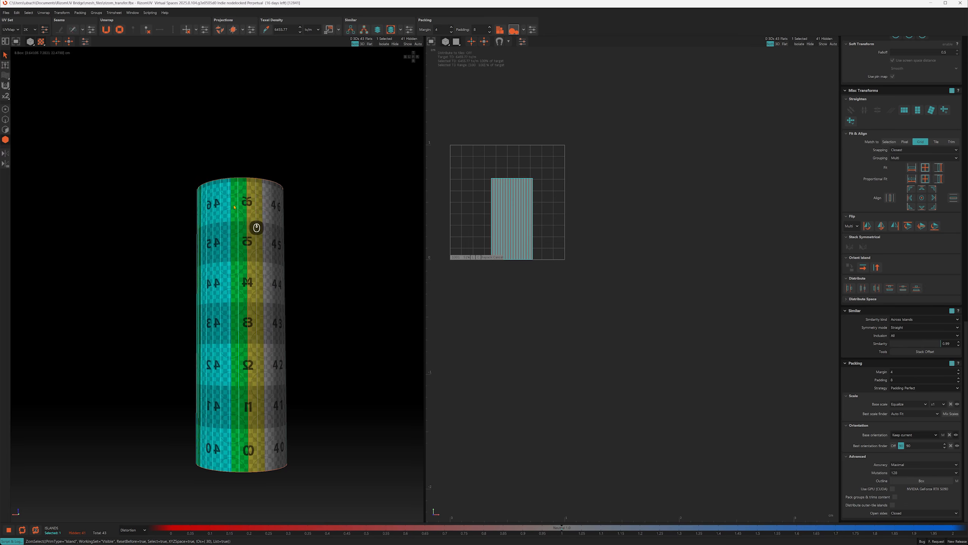
key("shift")
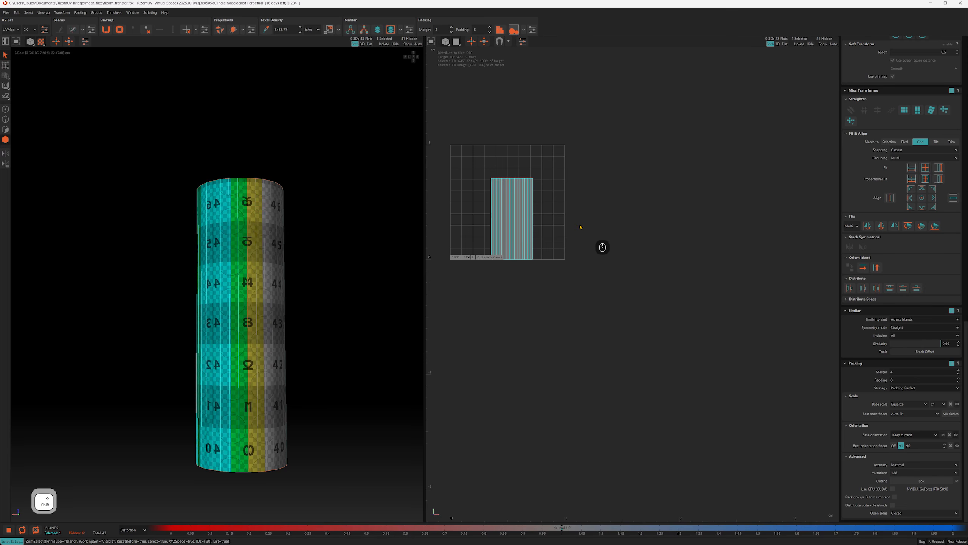
key("shift+Right")
left_click(665, 224)
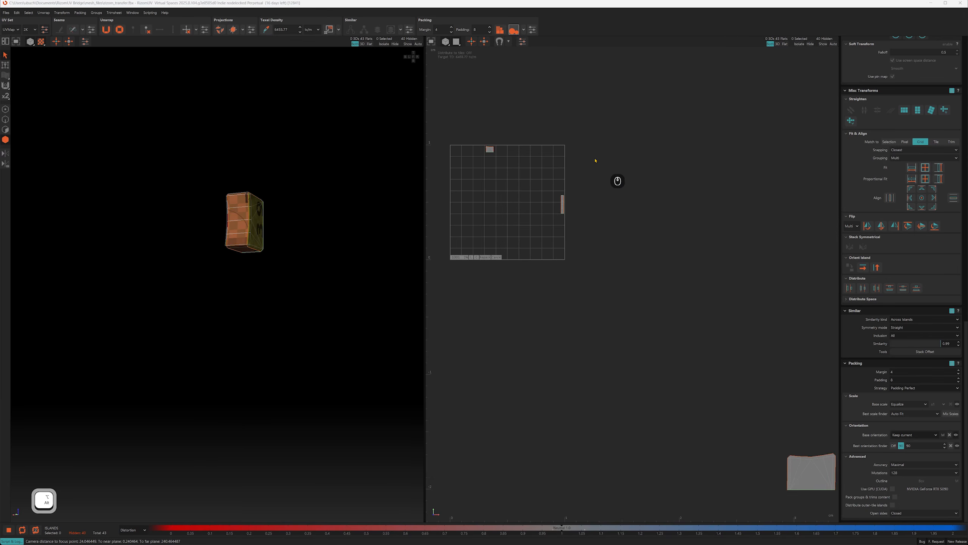
Step: Move the large side plate island closer to the UV tile and isolate it with the small matching plate island
middle_click_drag(609, 172, 598, 167, "alt")
right_click_drag(599, 164, 595, 149, "alt")
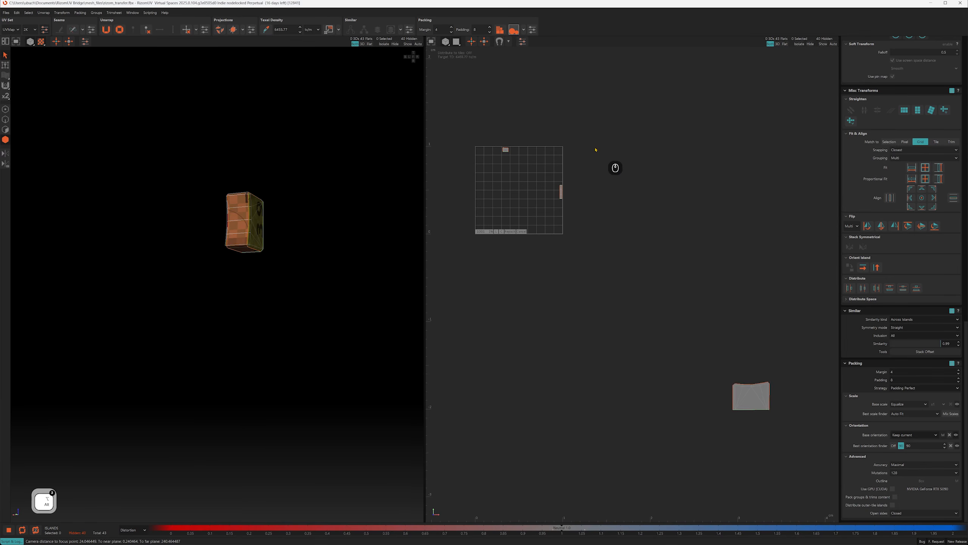
left_click(761, 398, "shift")
left_click_drag(762, 398, 589, 205)
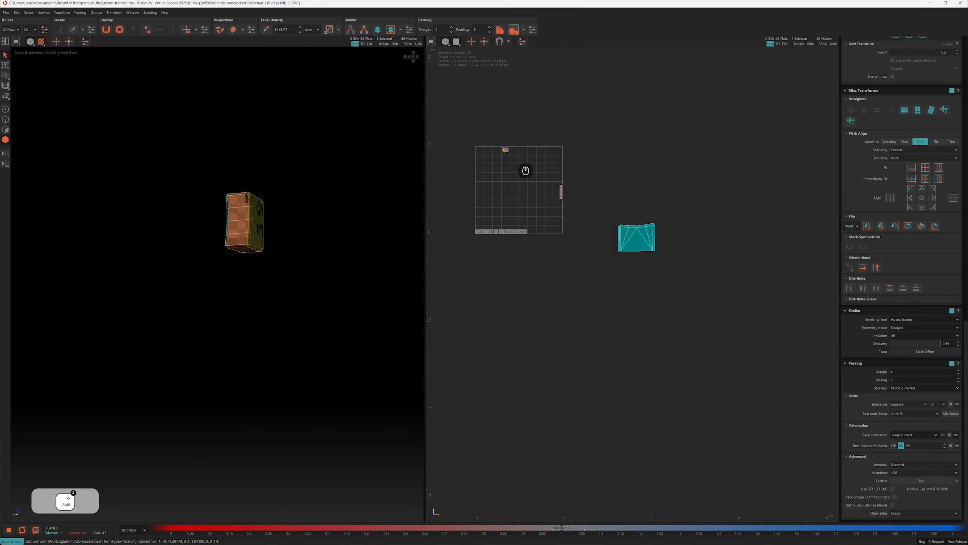
left_click(504, 150, "shift")
left_click_drag(259, 187, 251, 221, "alt")
left_click(223, 229)
Step: Set the symmetry mode to Symmetric, lower the similarity to about 0.92, and try to stack the side plates
left_click(909, 327)
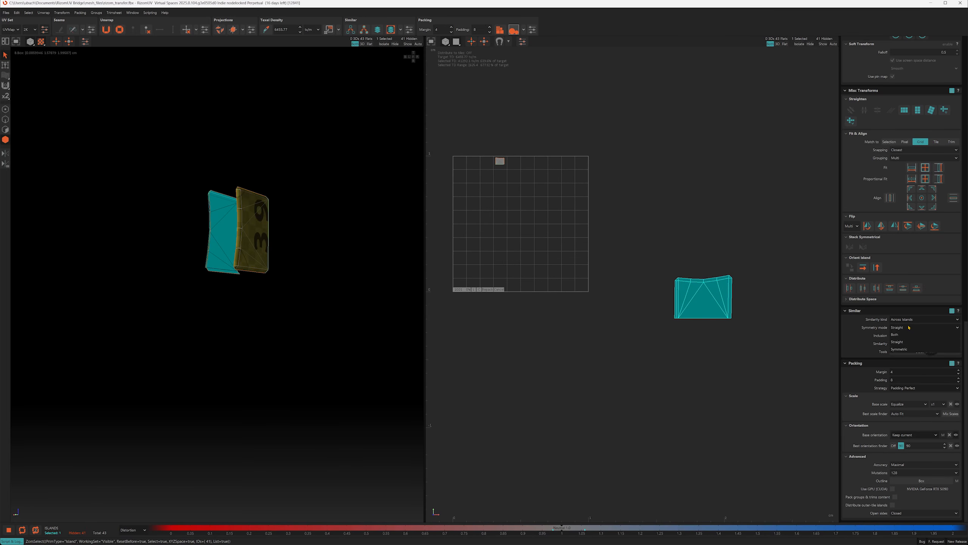
left_click(713, 260)
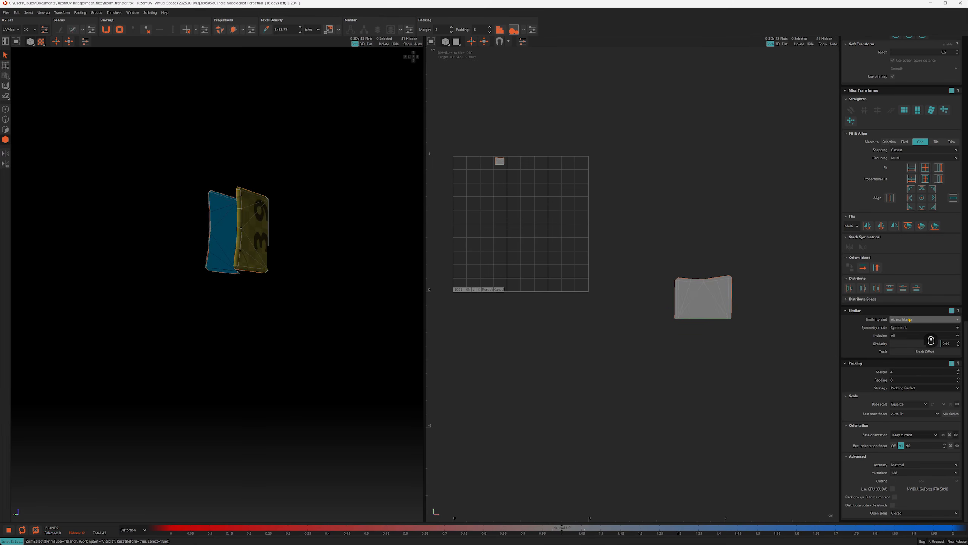
left_click(498, 162)
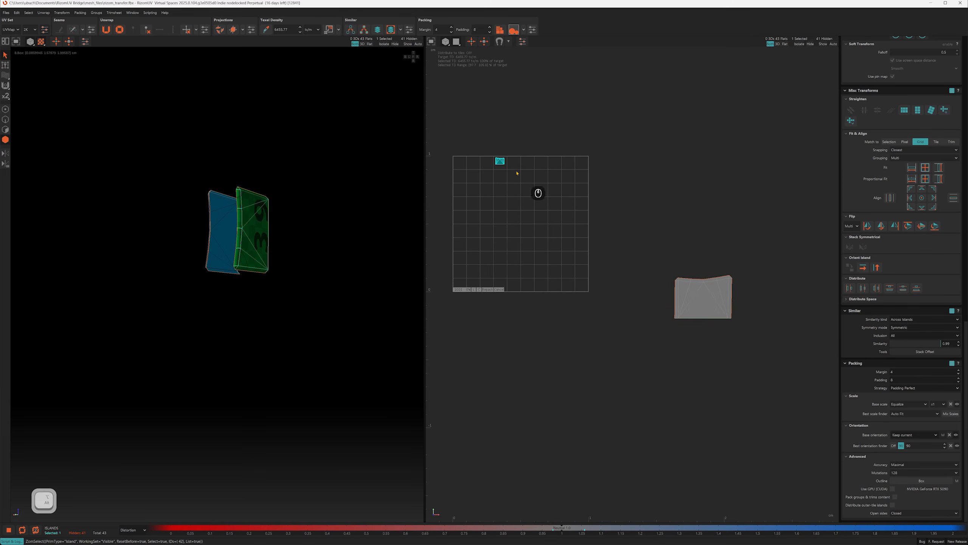
key("alt+s")
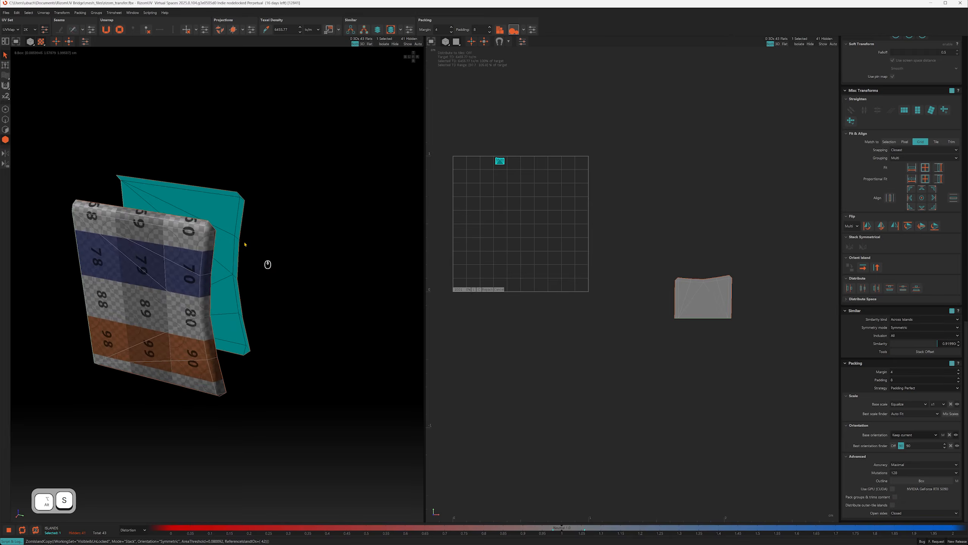
Step: Examine the edges of the two side plates from several angles in edge selection mode to compare their topology
left_click_drag(245, 245, 197, 222, "alt")
scroll(196, 221, "up", 5)
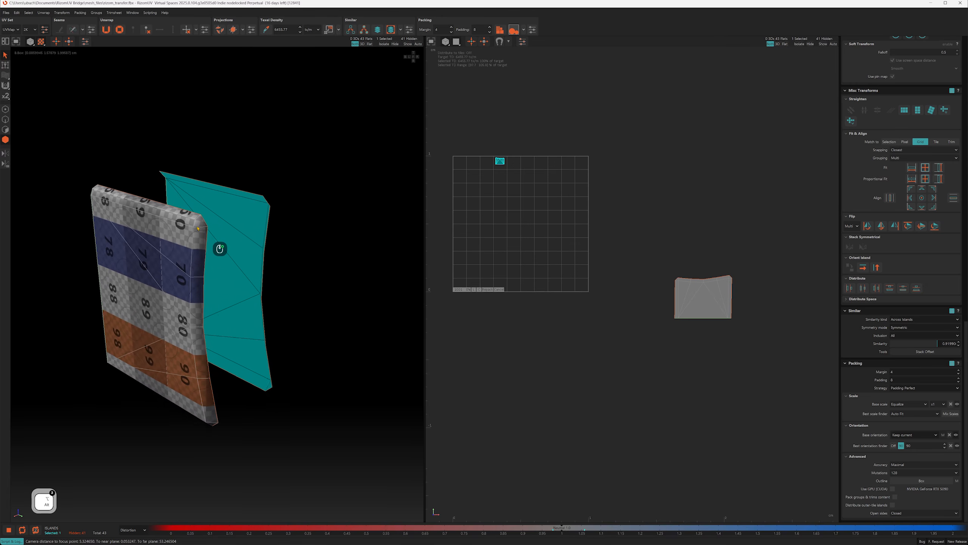
key("alt")
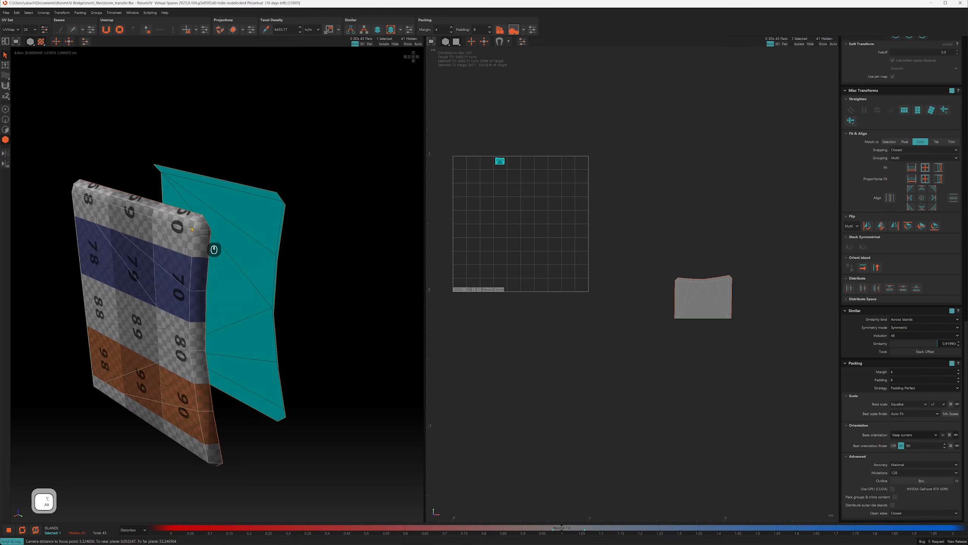
key("F2")
scroll(189, 224, "up", 4)
left_click_drag(190, 224, 232, 196, "alt")
scroll(231, 197, "down", 2)
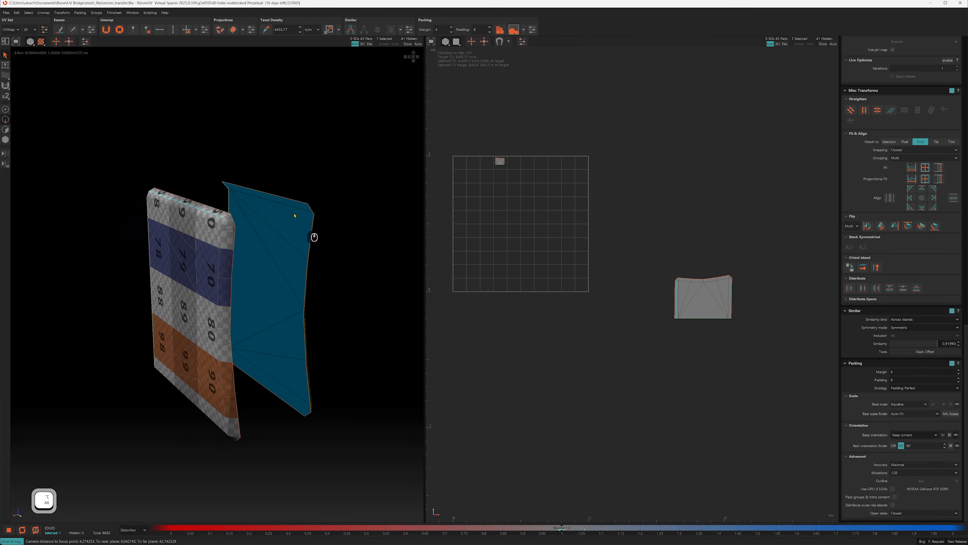
scroll(251, 221, "down", 2)
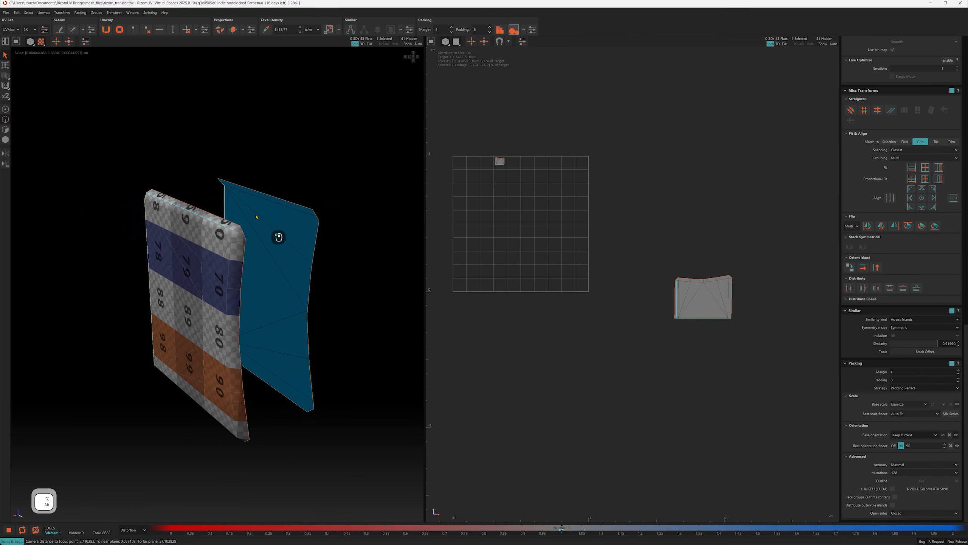
left_click_drag(228, 243, 213, 261, "alt")
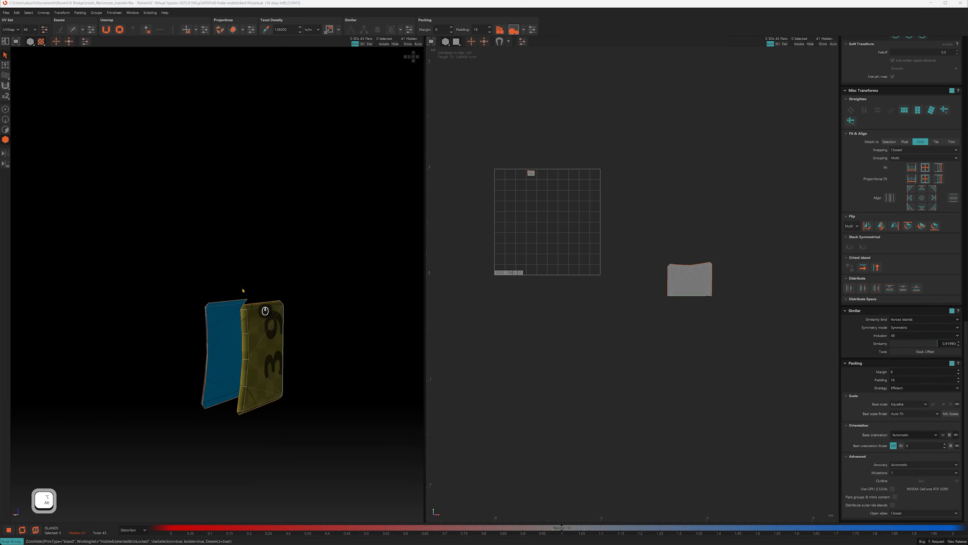
Step: Stack the large side plate island onto the small matching plate island and offset one of the stacked plates one tile to the right
mouse_move(244, 287)
left_mouse_down("alt")
mouse_move(294, 276)
mouse_move(264, 284)
mouse_move(245, 281)
mouse_move(245, 271)
mouse_move(246, 280)
left_mouse_up("alt")
left_click(581, 173)
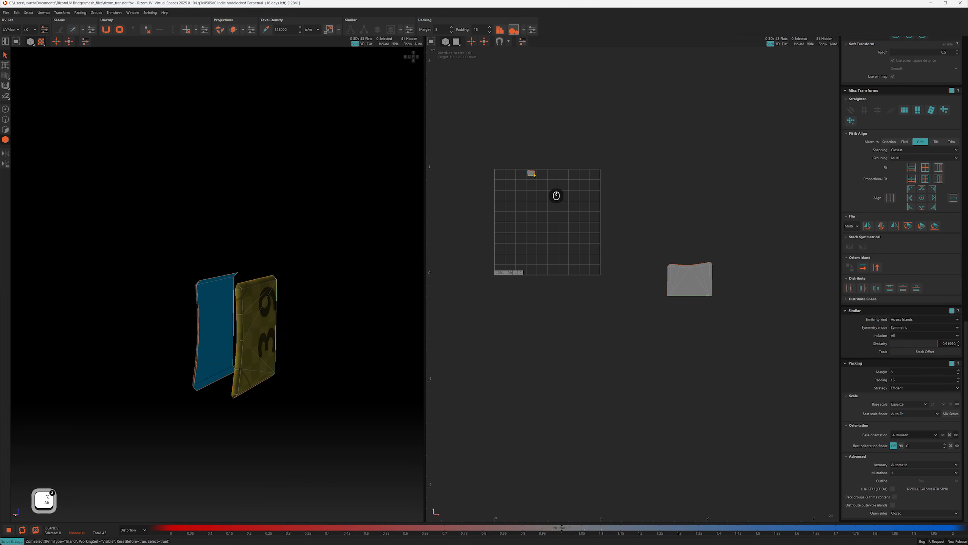
left_click(533, 173)
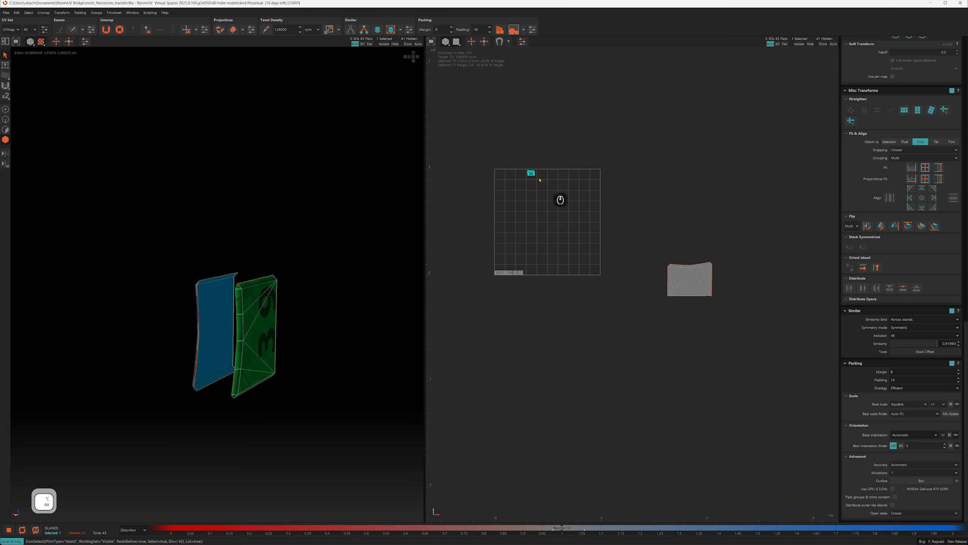
key("alt+s")
left_click_drag(225, 281, 245, 259, "alt")
left_click(183, 289)
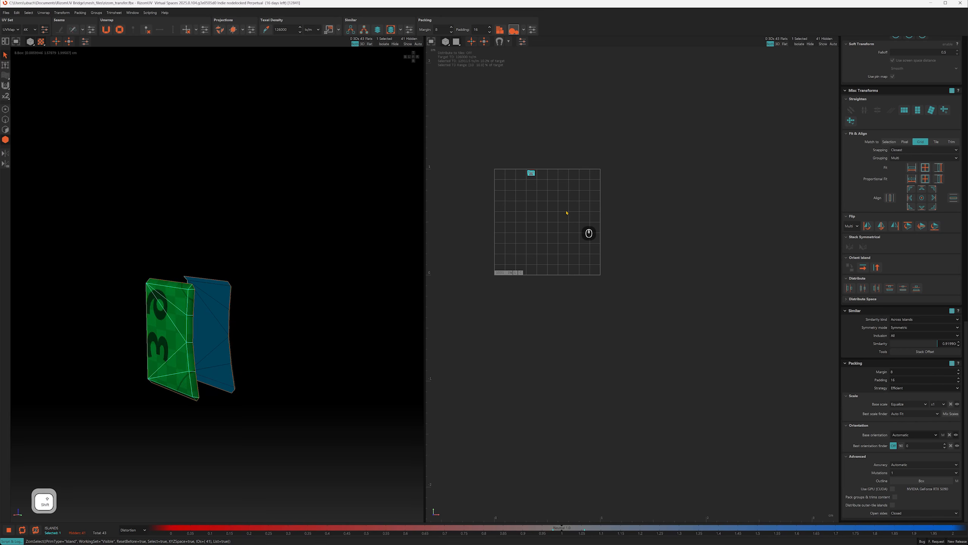
key("shift+Right")
key("i")
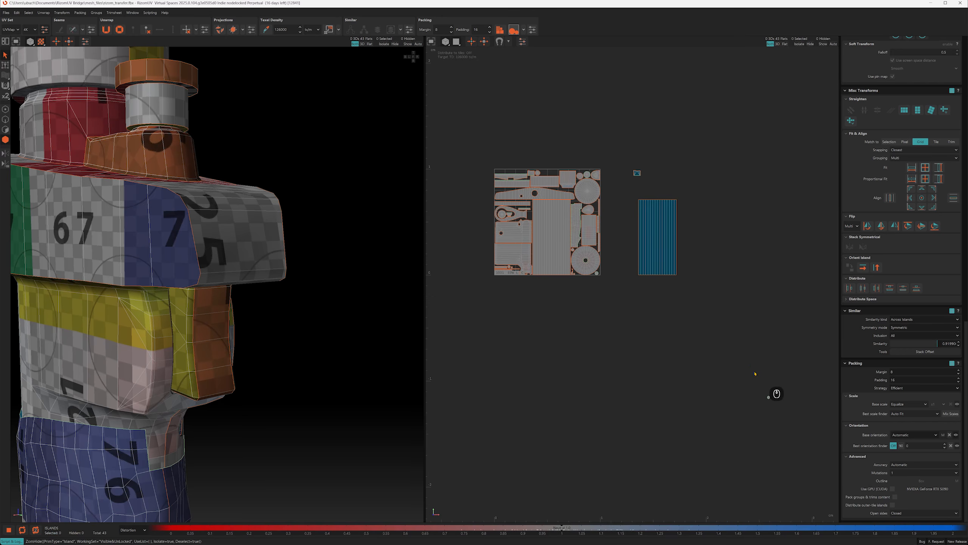
Step: Isolate and stack the two small round screw-head islands on the torch body, offsetting one of them one tile to the right
left_click_drag(376, 335, 294, 250, "alt")
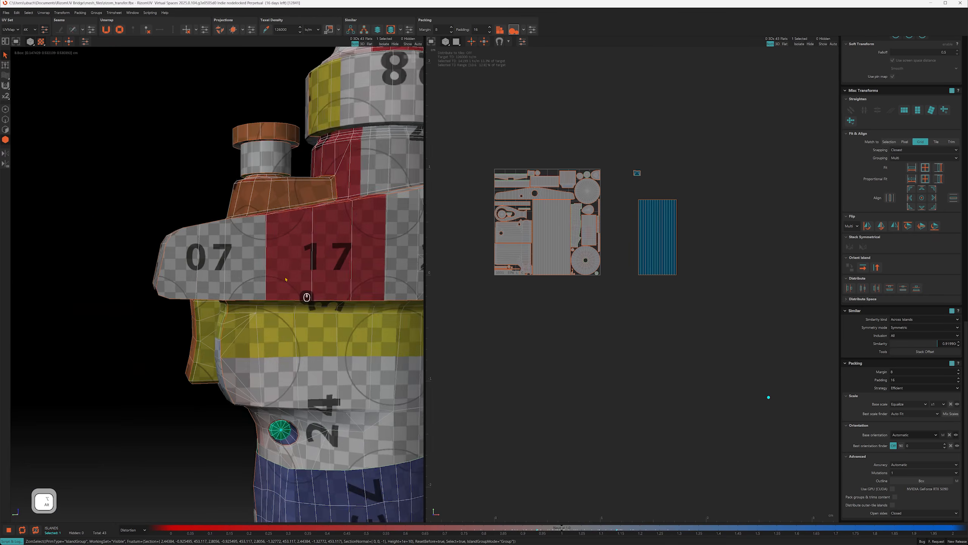
left_click(294, 250, "shift")
key("i")
key("shift+s")
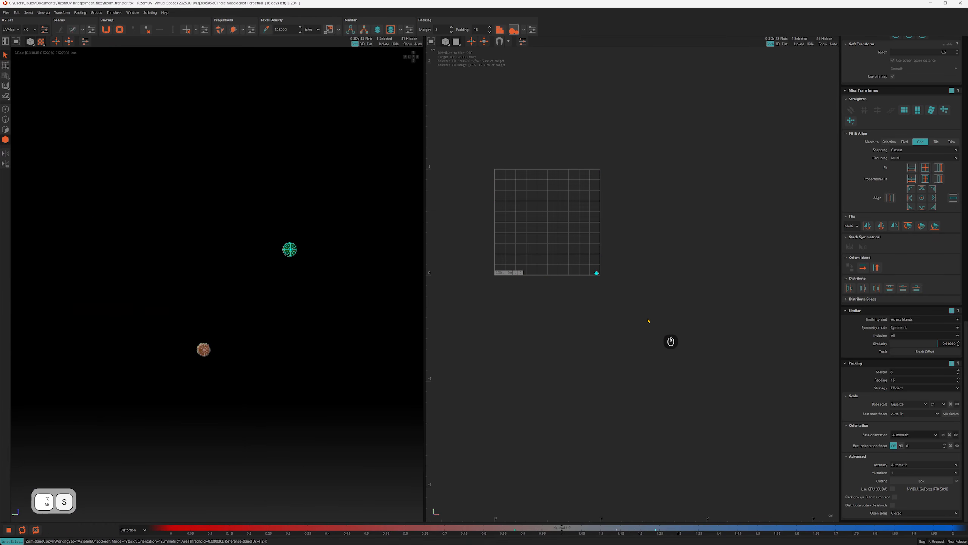
left_click(205, 349)
key("shift+Right")
key("i")
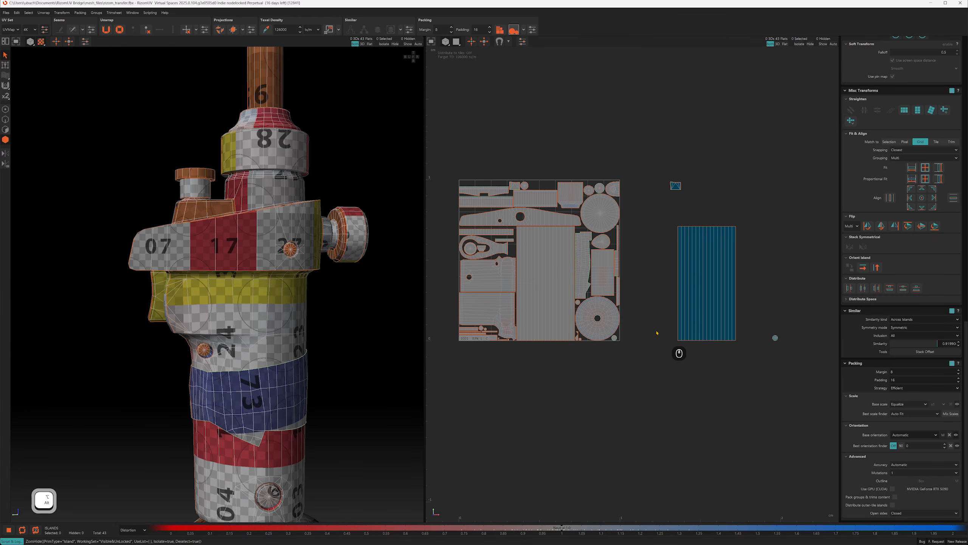